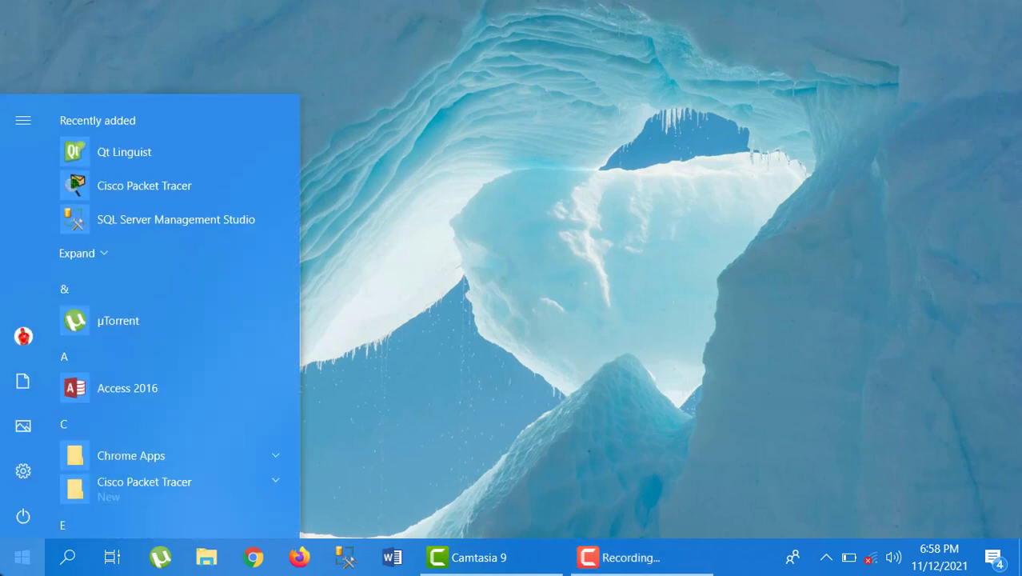
# Find Word 2016 through the Start search, launch it, and close its start screen.
pyautogui.write('e')
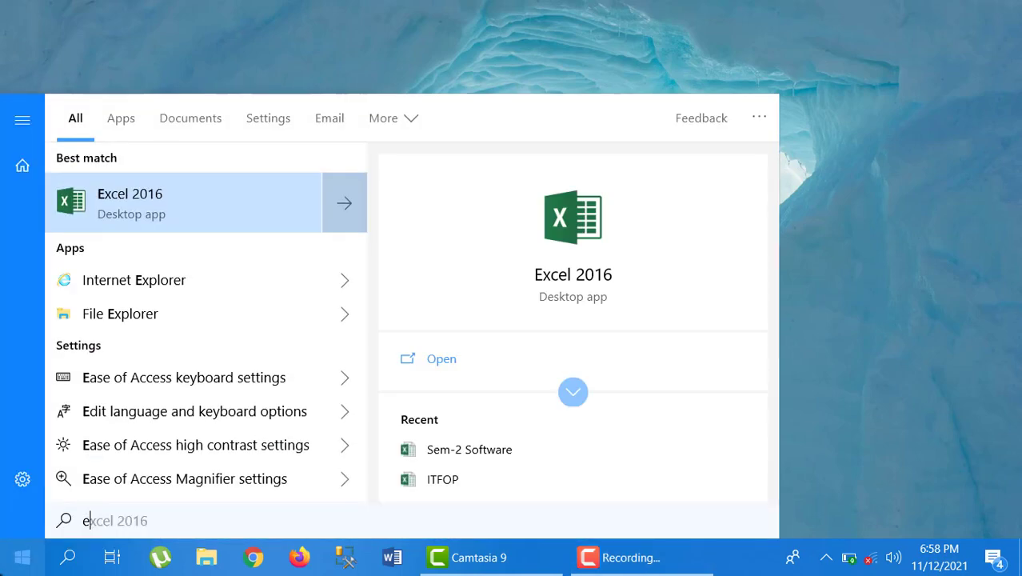
pyautogui.press('BackSpace')
pyautogui.write('word')
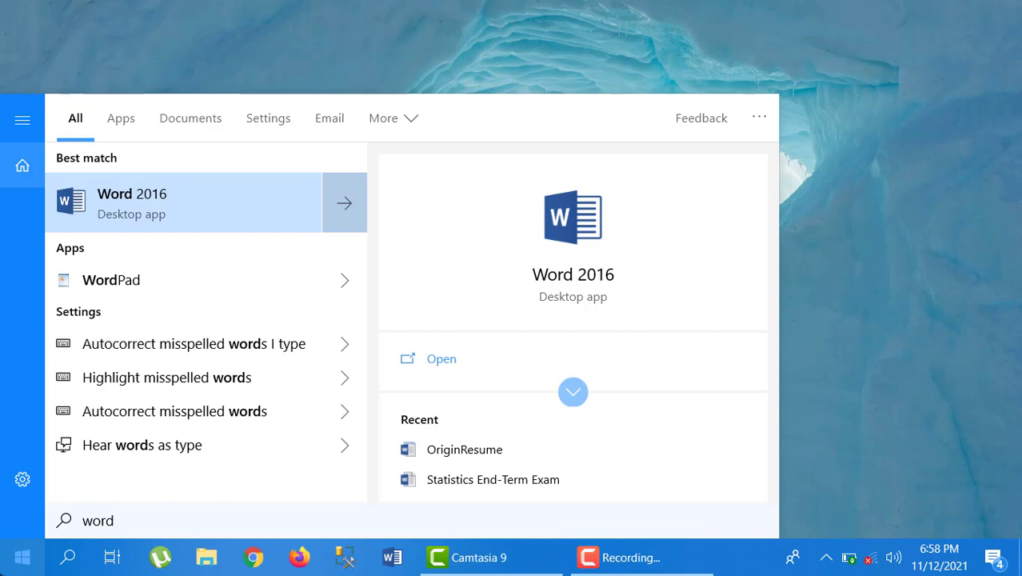
pyautogui.click(148, 194)
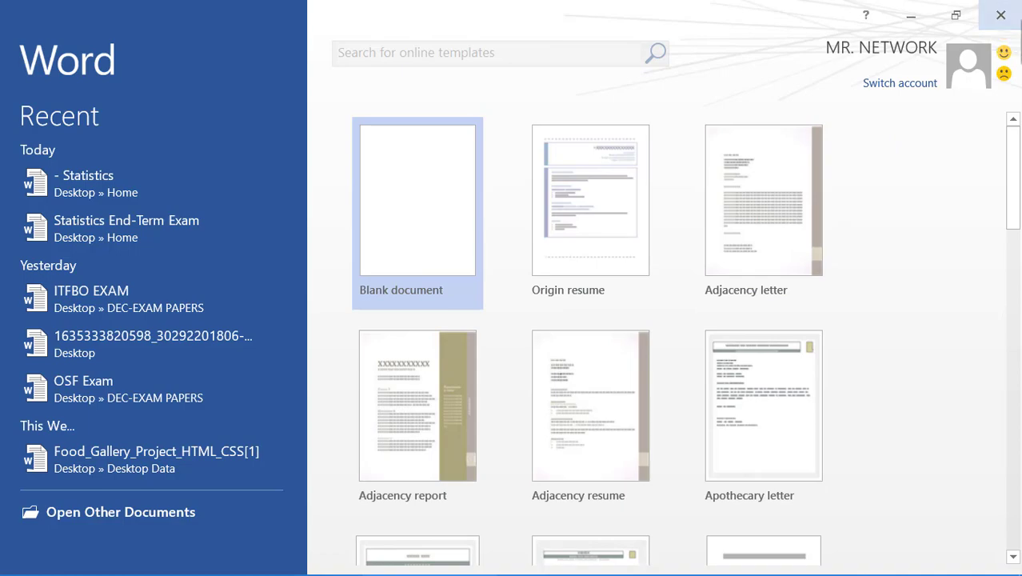
pyautogui.click(1003, 16)
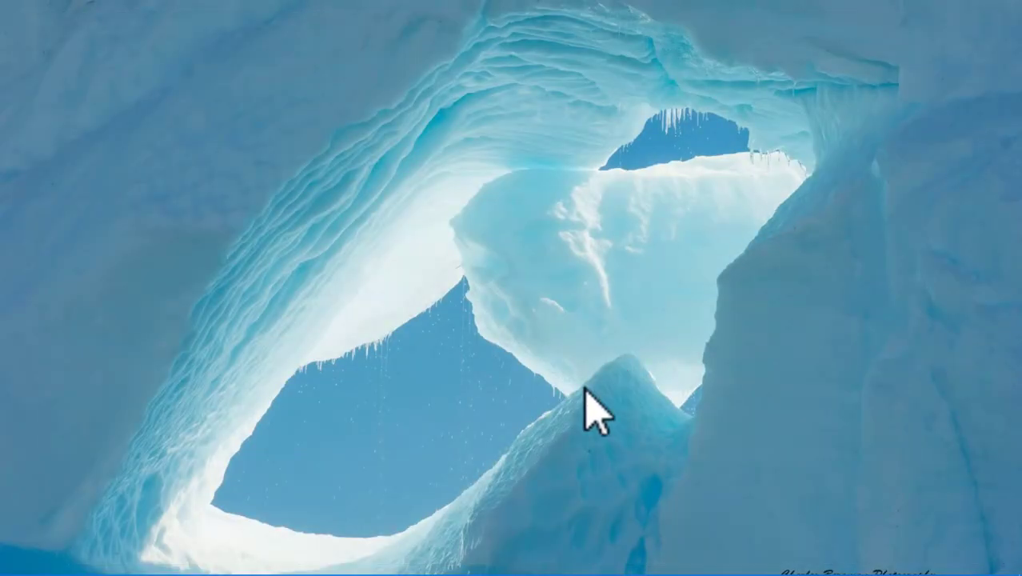
# Launch Word with the Run command "winword" and create a blank document.
pyautogui.press('super+r')
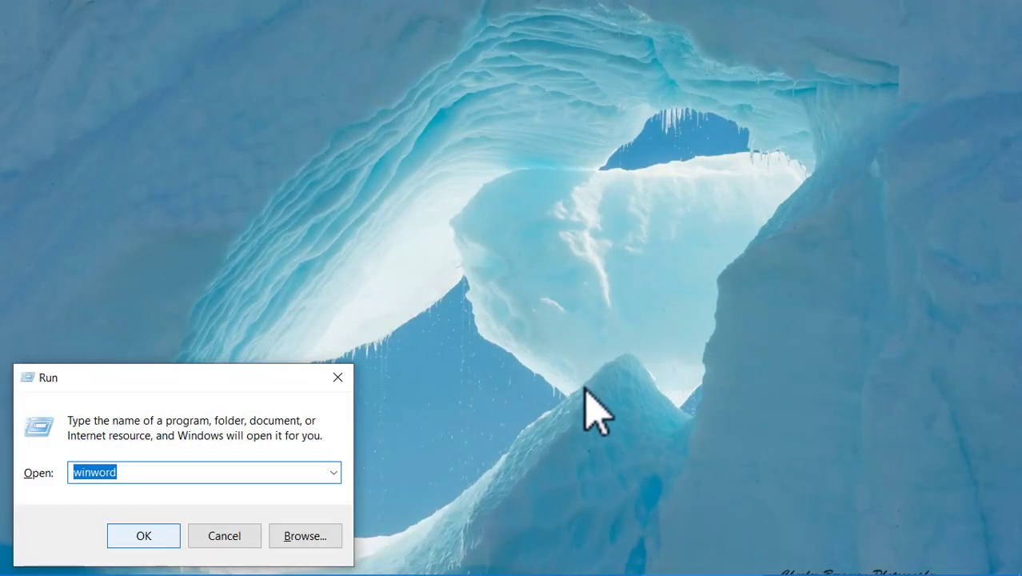
pyautogui.write('wi')
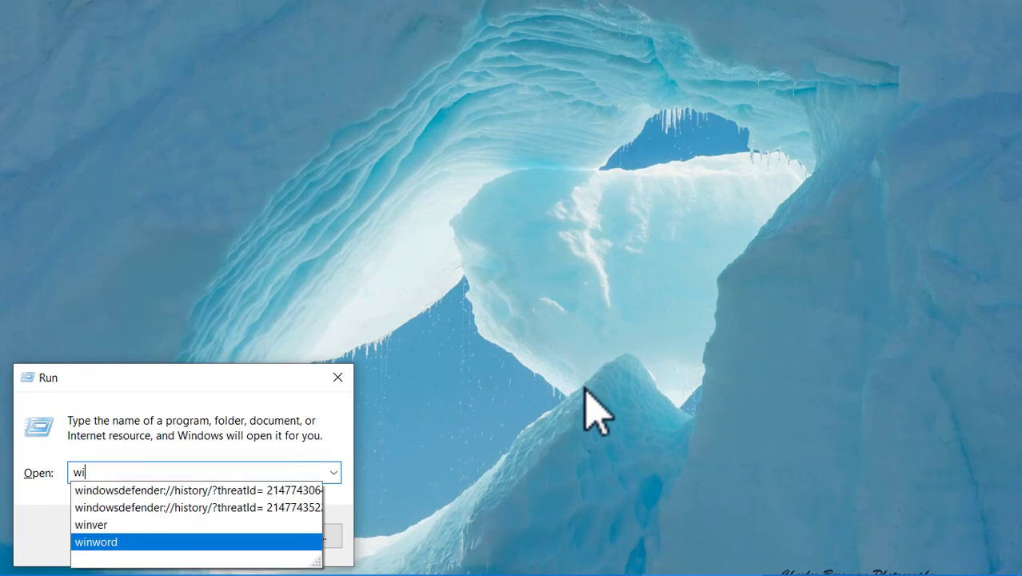
pyautogui.write('nword')
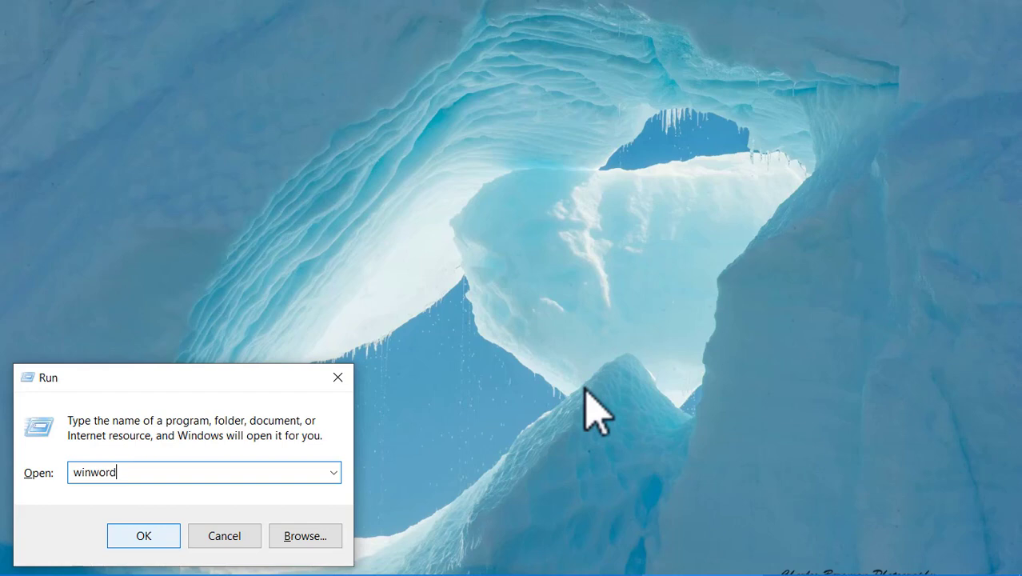
pyautogui.press('Return')
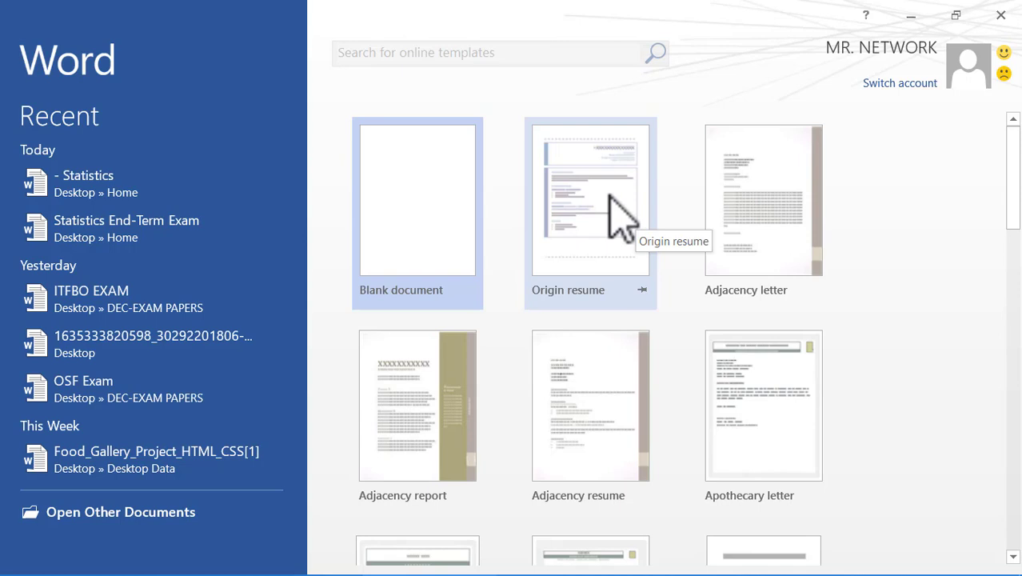
pyautogui.click(452, 236)
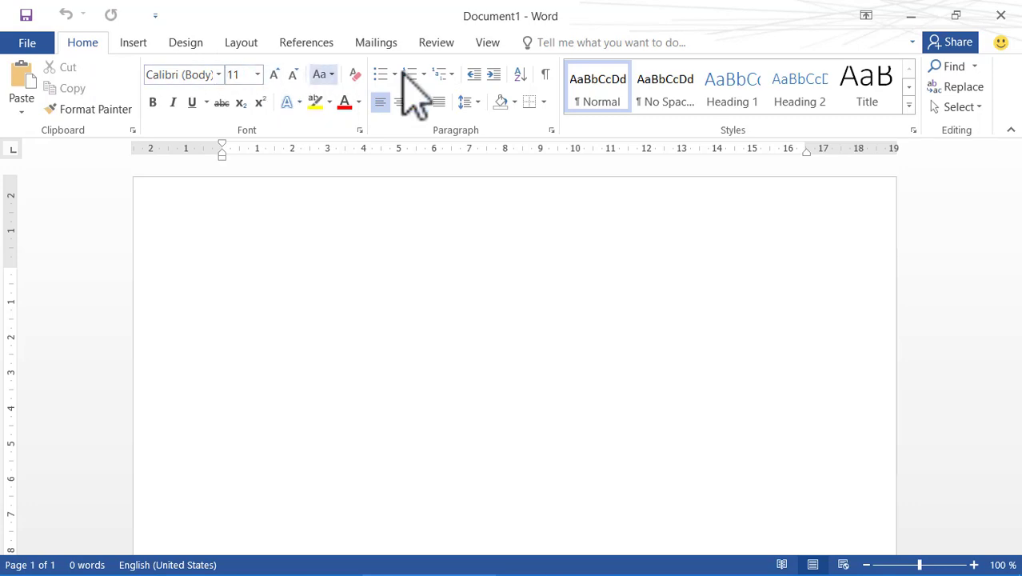
pyautogui.click(147, 44)
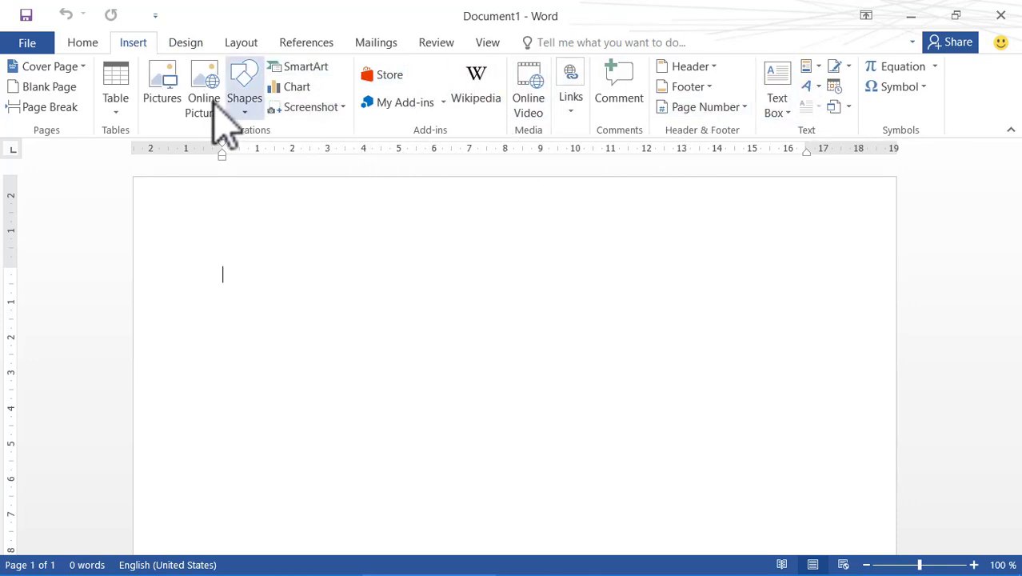
pyautogui.click(87, 48)
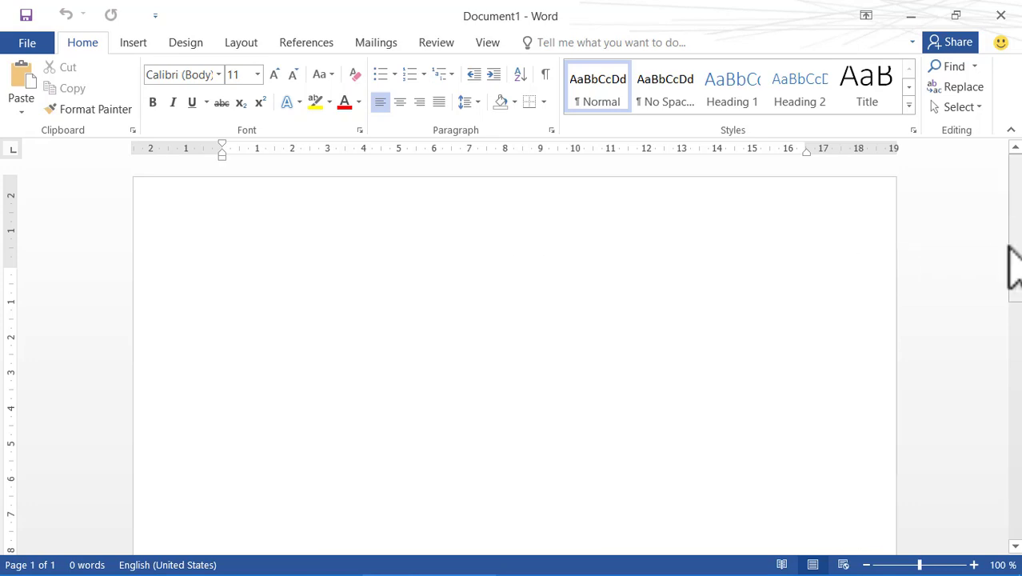
pyautogui.moveTo(1012, 238); pyautogui.dragTo(1016, 507)
pyautogui.moveTo(1016, 445); pyautogui.dragTo(1015, 237)
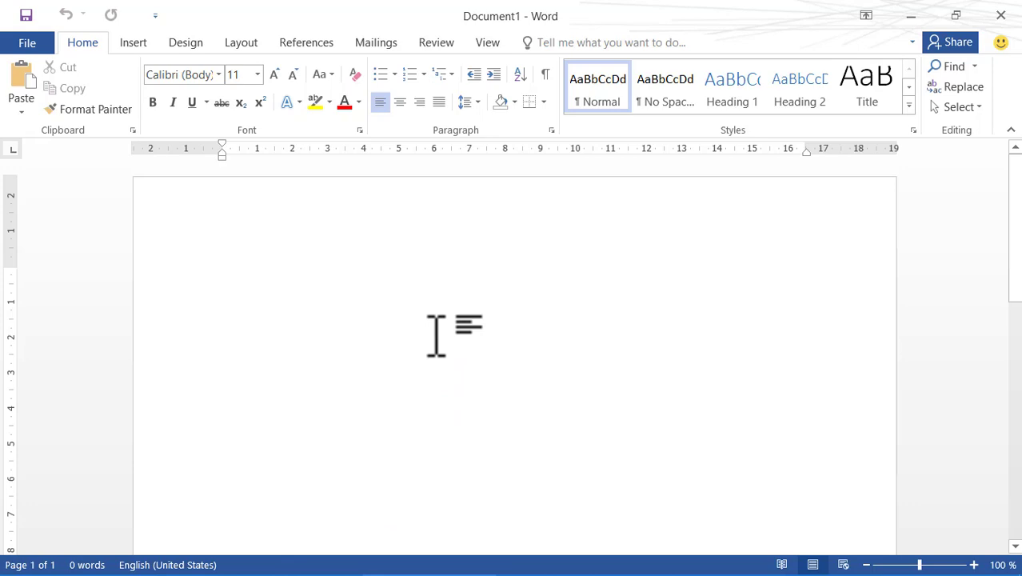
# Enter the sample text "Gjjgjjj" at the start of the blank document.
pyautogui.write('gjjg')
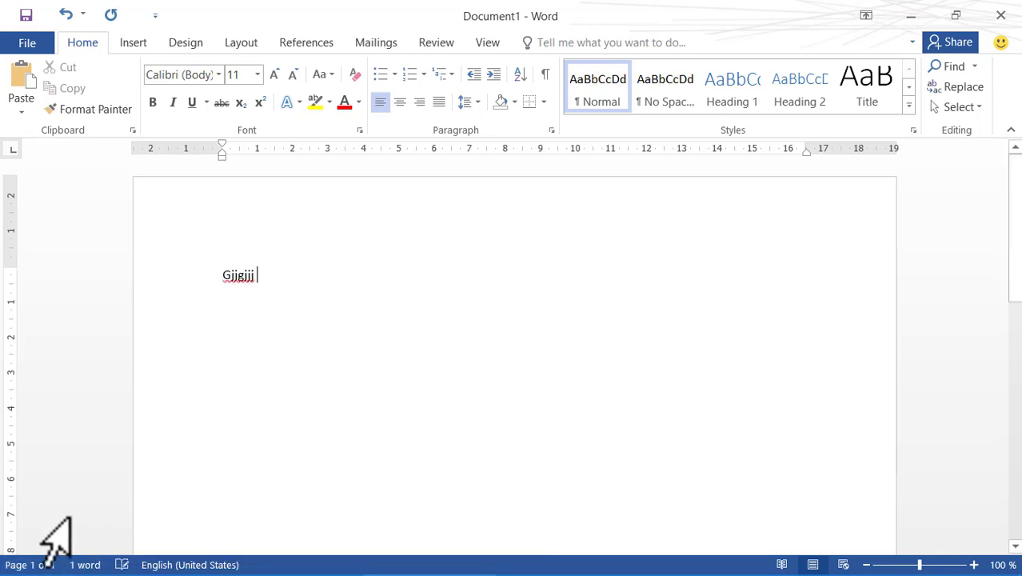
pyautogui.moveTo(70, 564)
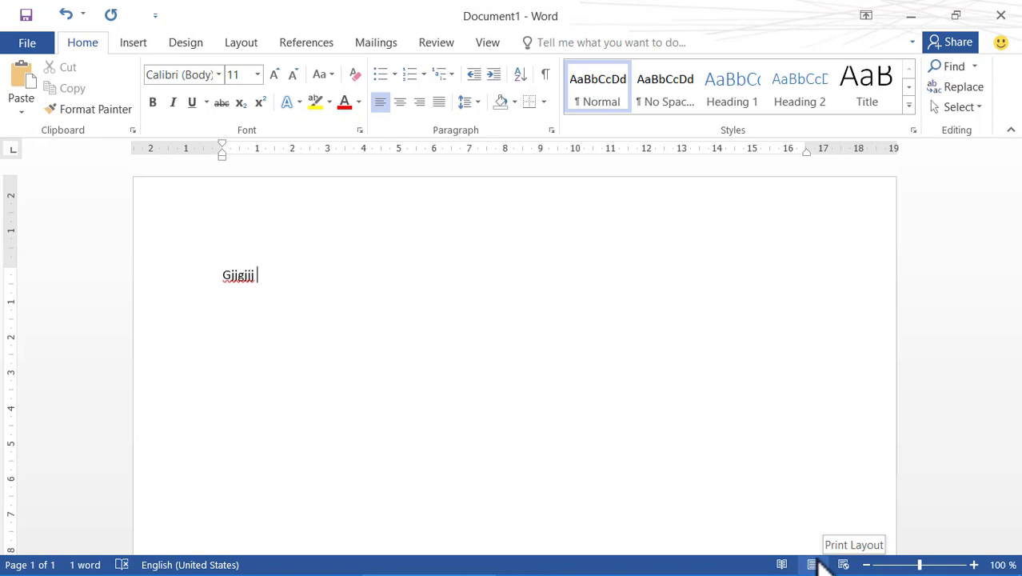
# Zoom the document out to 40% and back in to 100%.
pyautogui.click(868, 565)
pyautogui.click(868, 565)
pyautogui.click(868, 565)
pyautogui.click(868, 565)
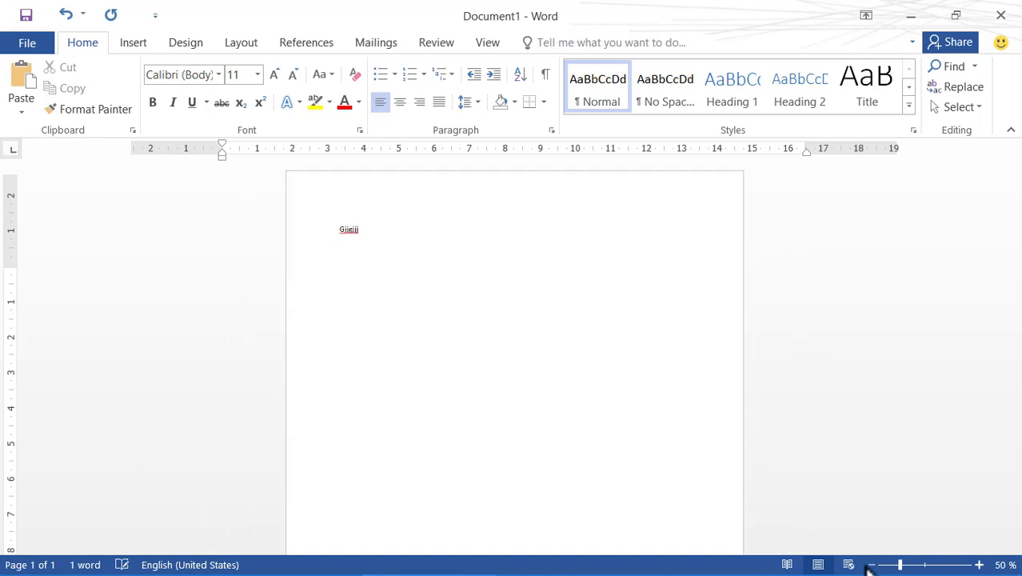
pyautogui.click(868, 565)
pyautogui.click(868, 565)
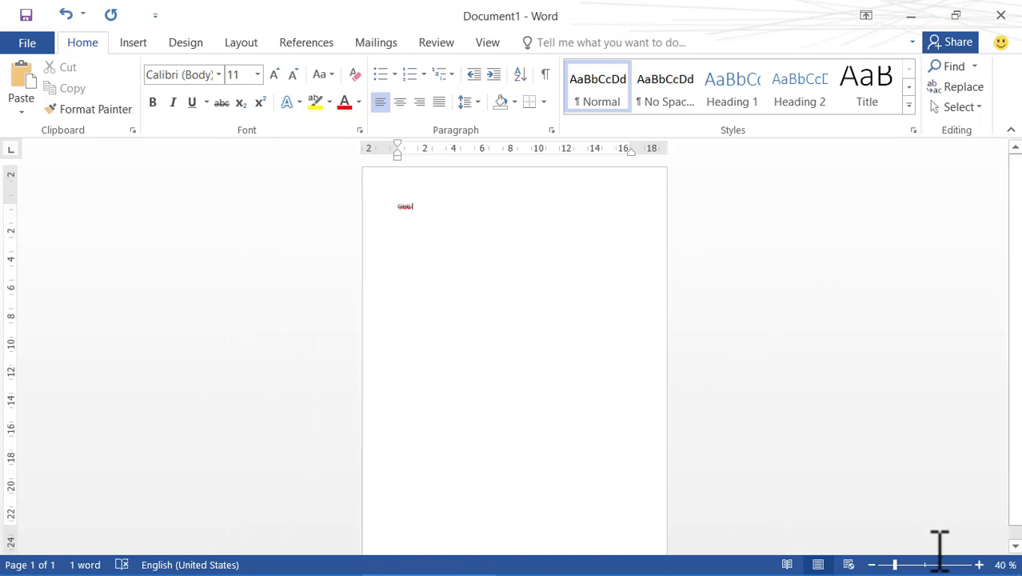
pyautogui.click(983, 564)
pyautogui.click(982, 565)
pyautogui.click(982, 564)
pyautogui.click(982, 565)
pyautogui.click(983, 565)
pyautogui.click(982, 565)
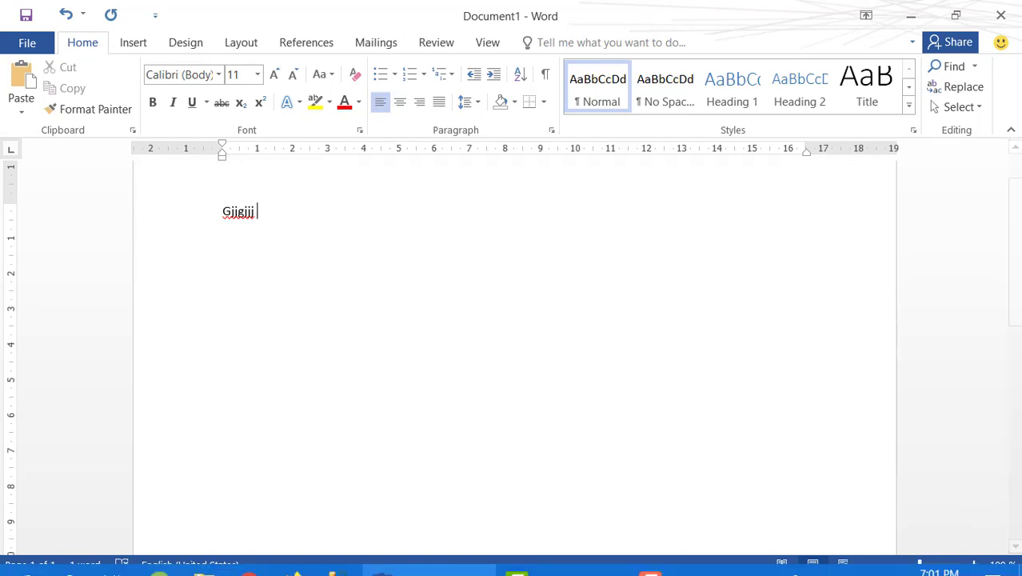
pyautogui.click(792, 523)
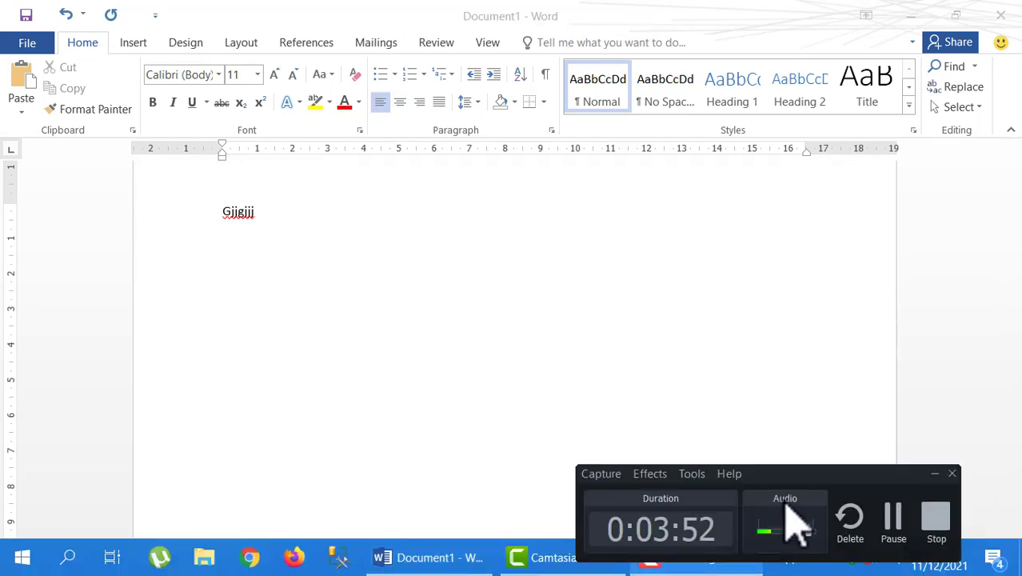
pyautogui.click(893, 524)
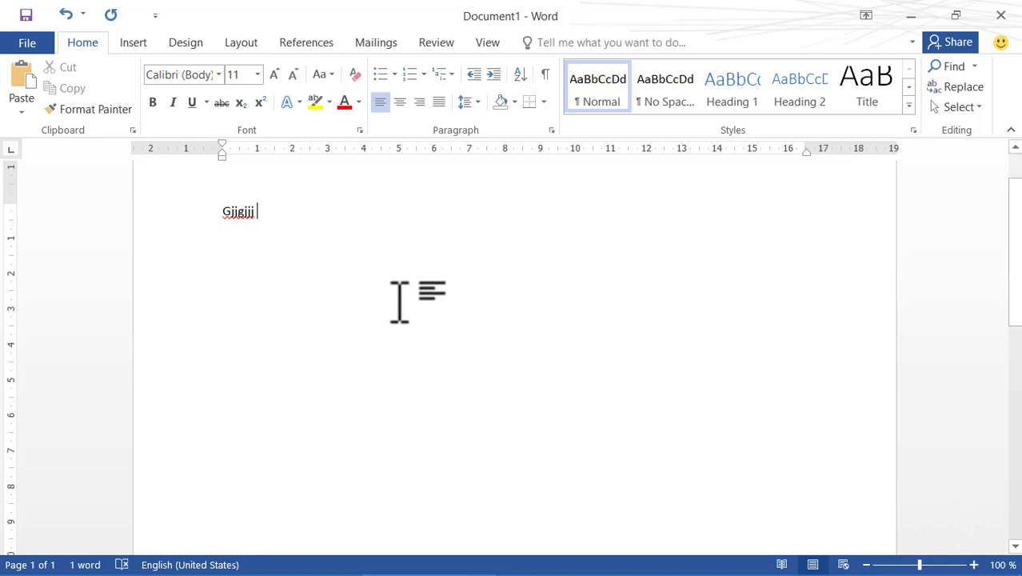
pyautogui.scroll(2, 393, 303)
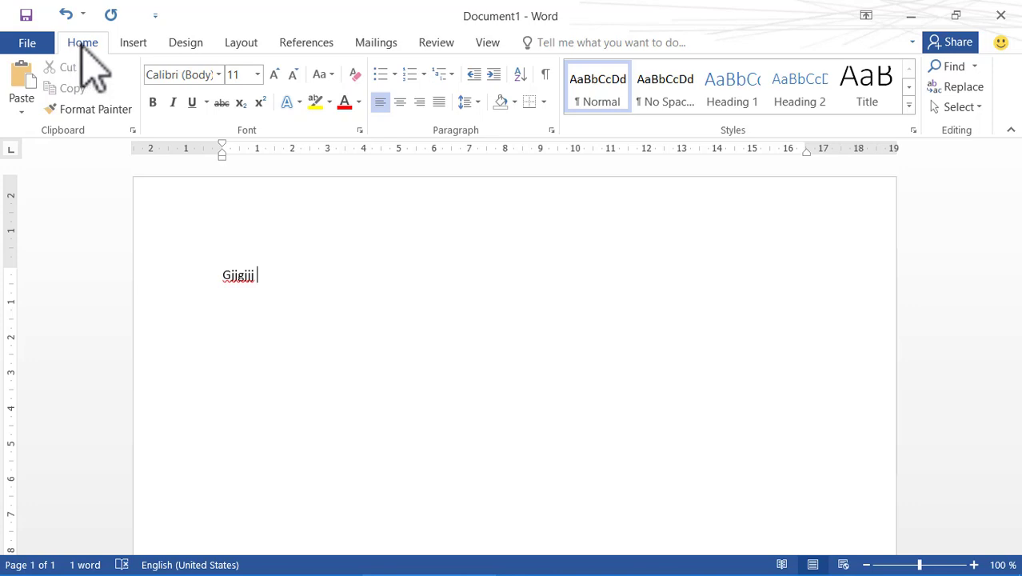
# Examine the file-level pages for document info, new, open, save as, print, share, export and account settings.
pyautogui.click(32, 42)
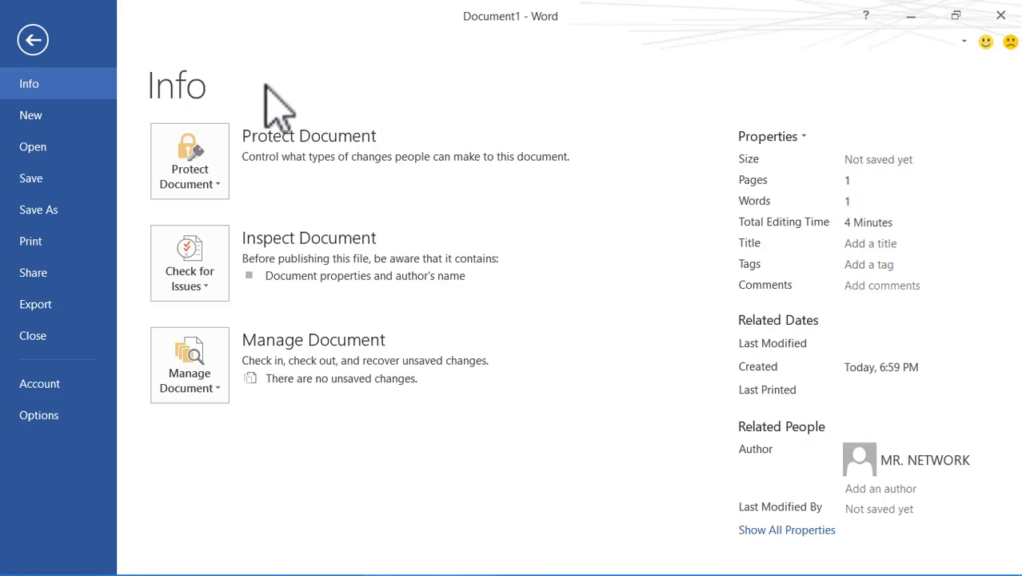
pyautogui.click(58, 122)
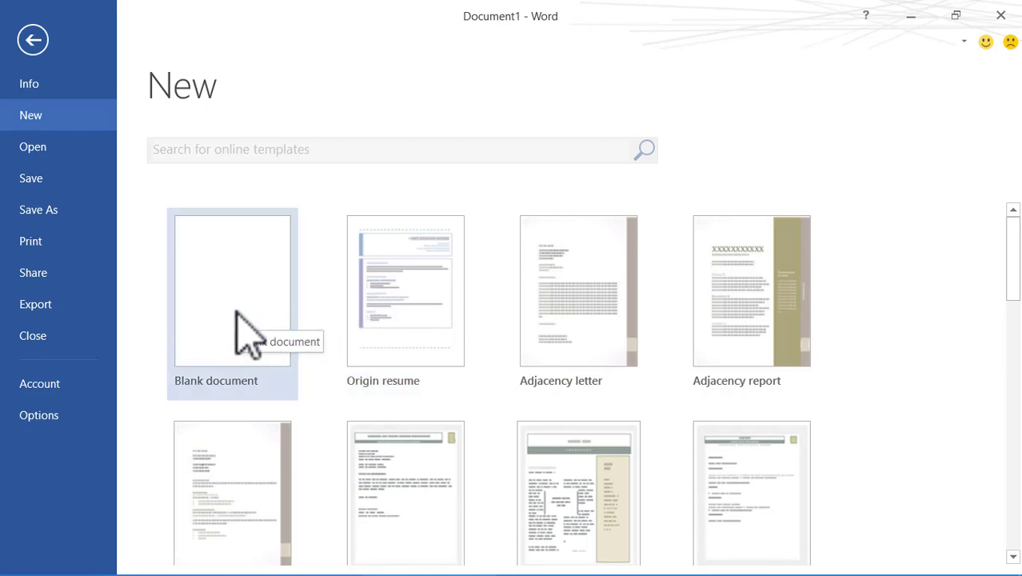
pyautogui.click(44, 156)
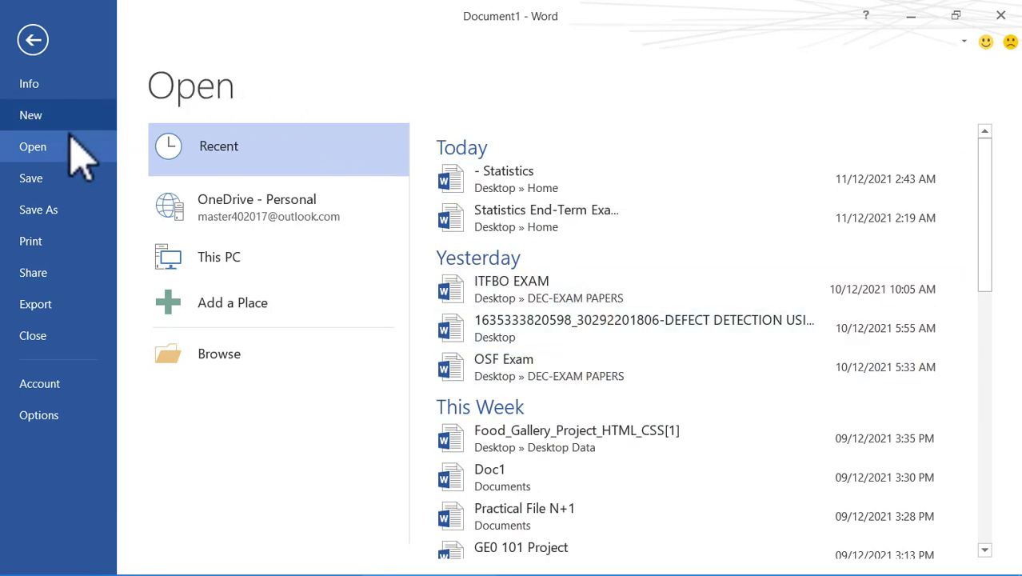
pyautogui.click(86, 206)
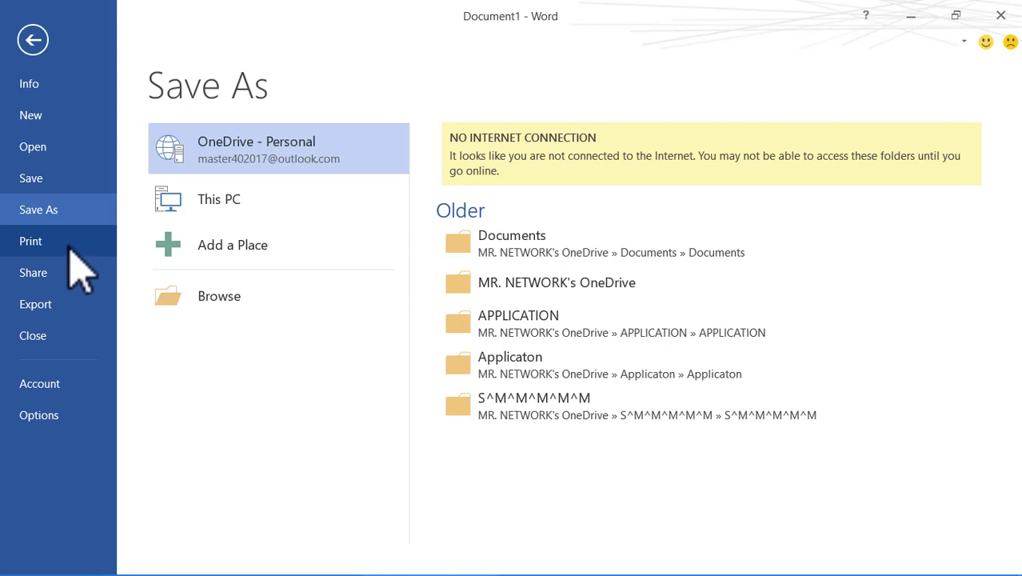
pyautogui.click(69, 249)
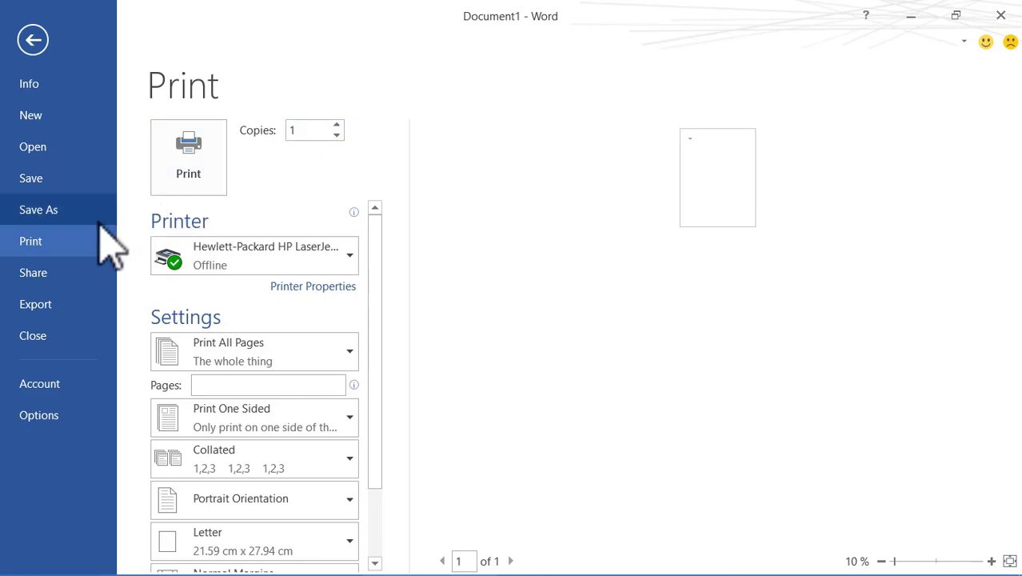
pyautogui.click(47, 304)
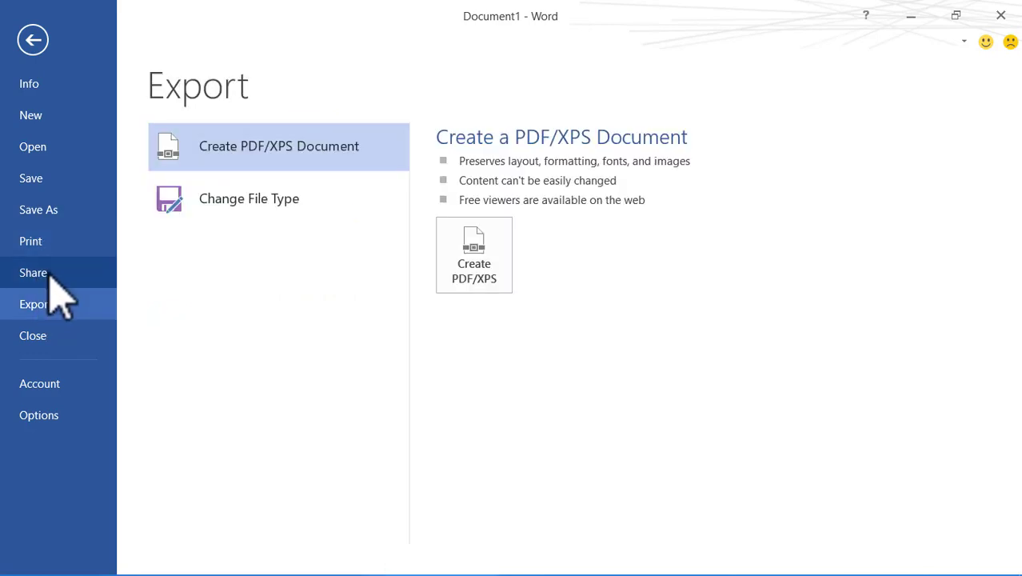
pyautogui.click(48, 273)
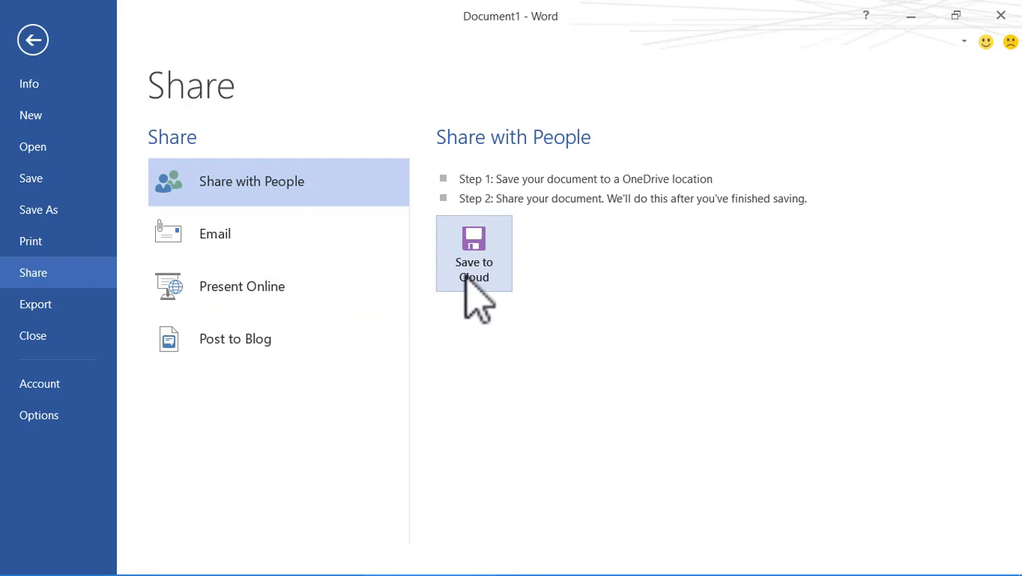
pyautogui.click(48, 306)
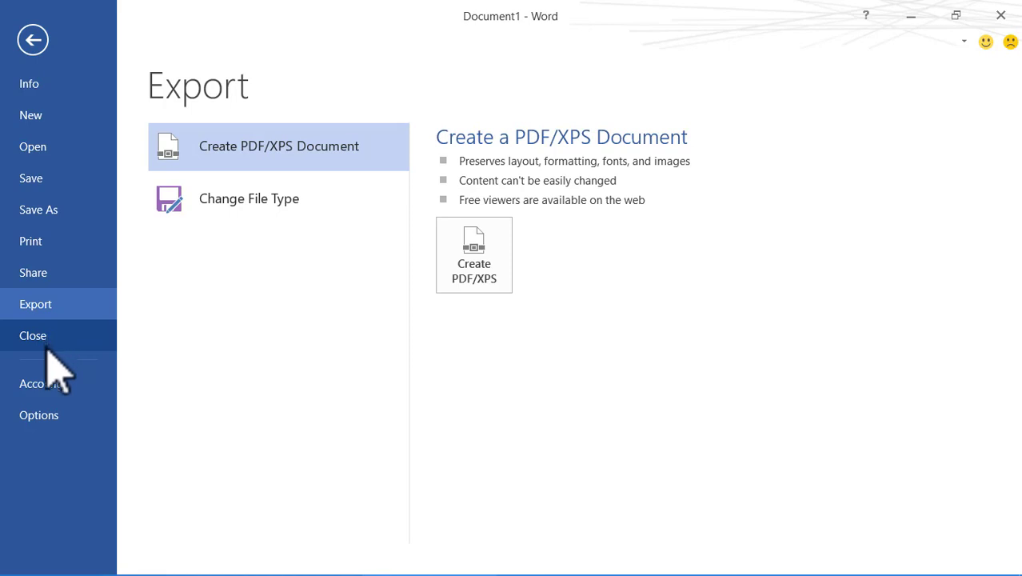
pyautogui.click(62, 392)
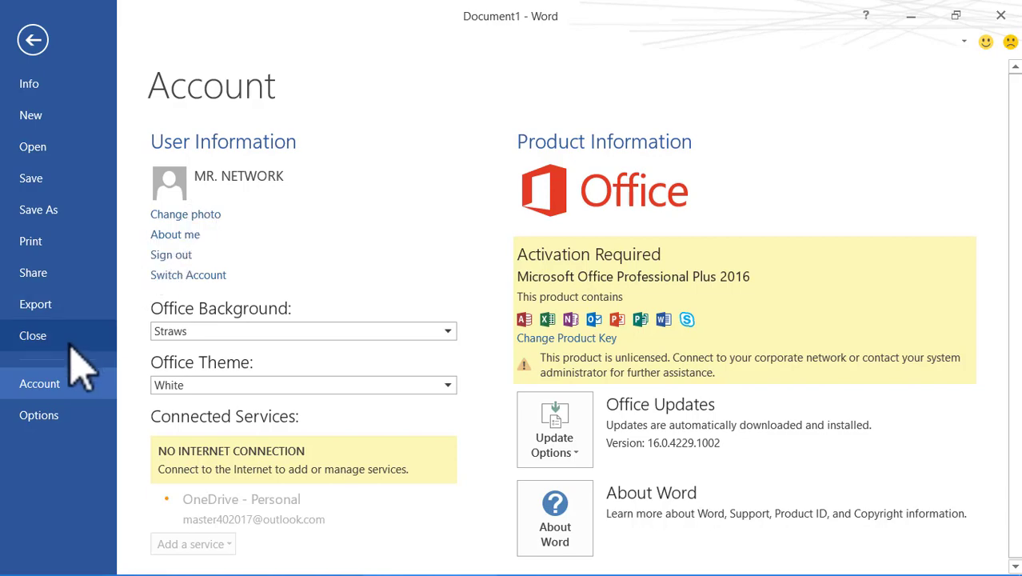
# In the Word Options for saving documents, set the AutoRecover save interval to 2 minutes.
pyautogui.click(44, 415)
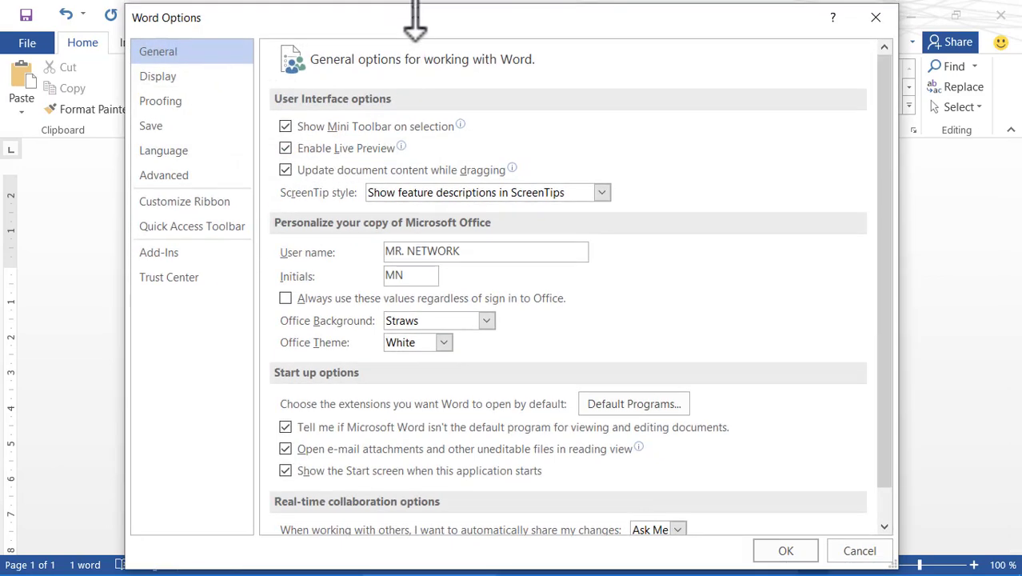
pyautogui.moveTo(413, 3); pyautogui.dragTo(474, 32)
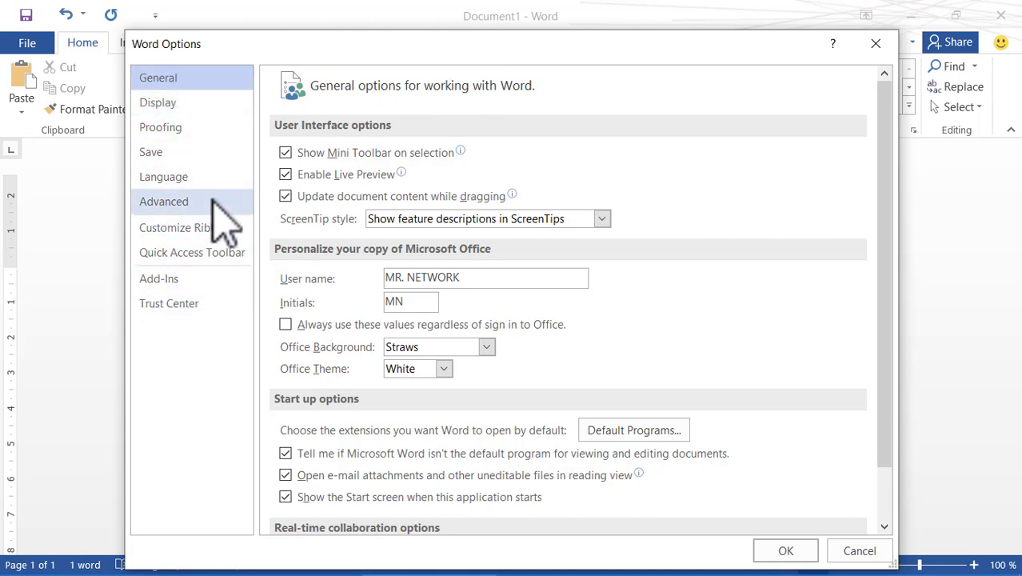
pyautogui.click(210, 150)
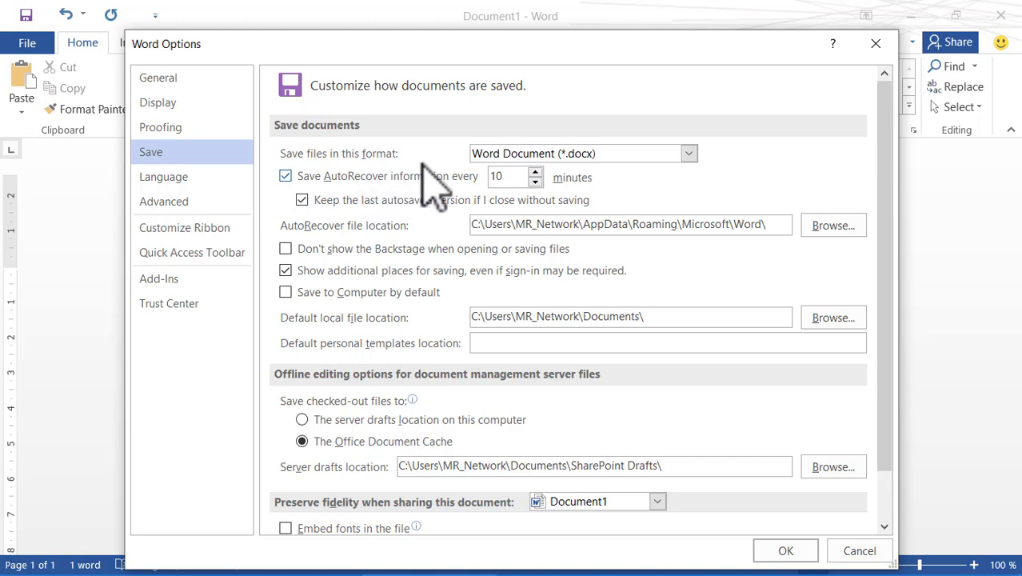
pyautogui.click(535, 181)
pyautogui.click(529, 183)
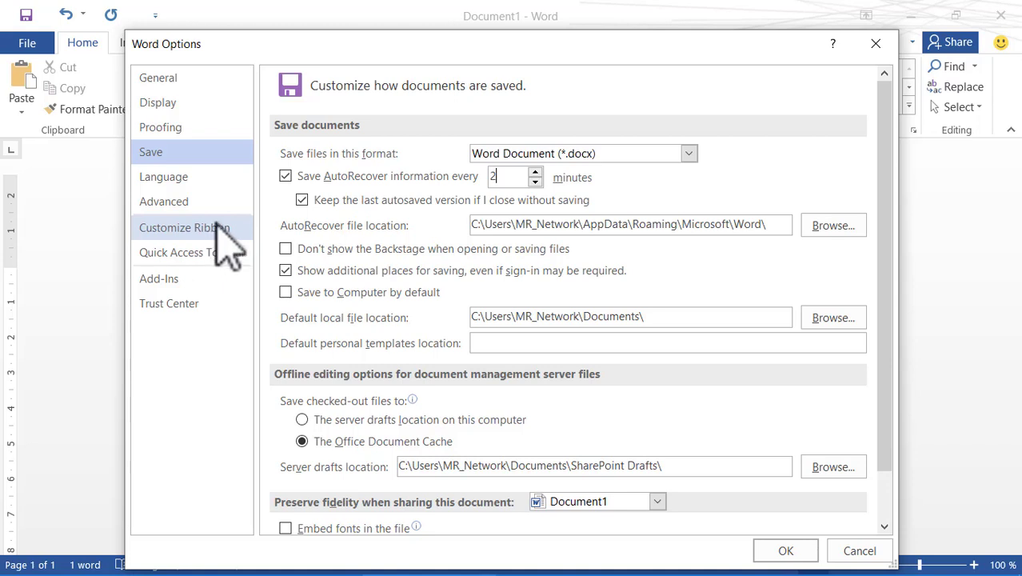
# In the Word Options for customizing the ribbon, add a new custom main tab after Home.
pyautogui.moveTo(276, 50); pyautogui.dragTo(328, 132)
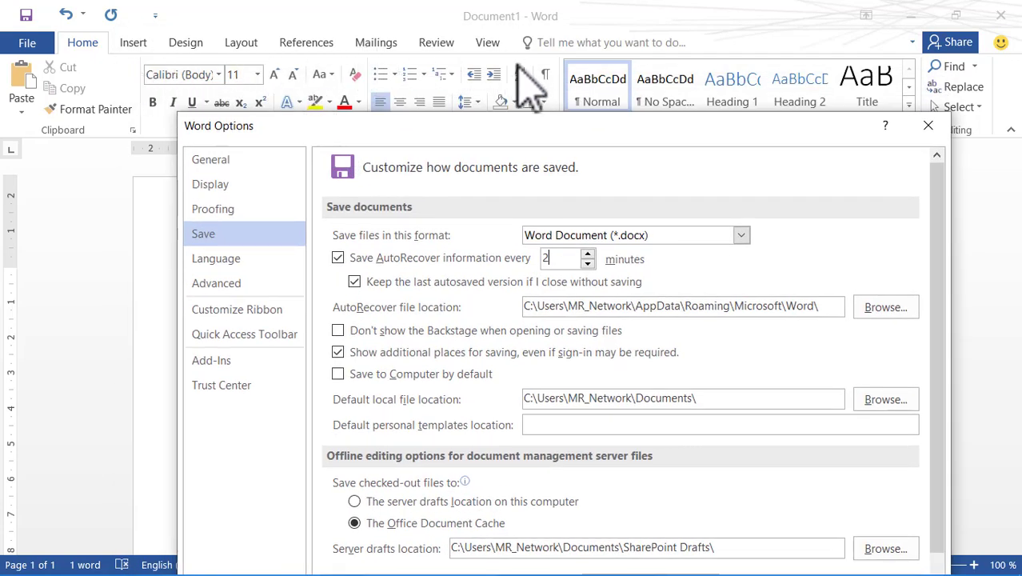
pyautogui.click(258, 312)
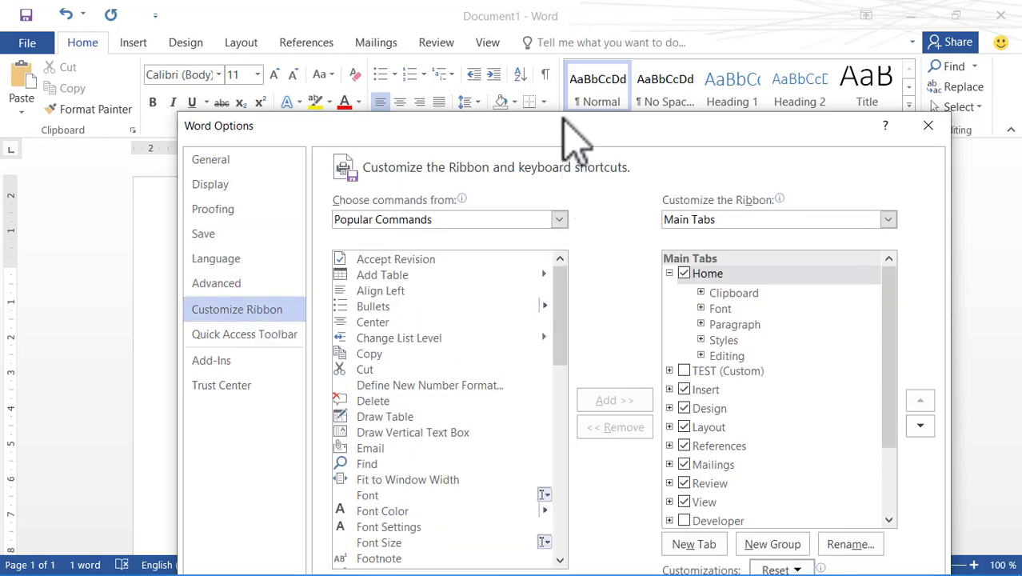
pyautogui.moveTo(558, 122); pyautogui.dragTo(485, 53)
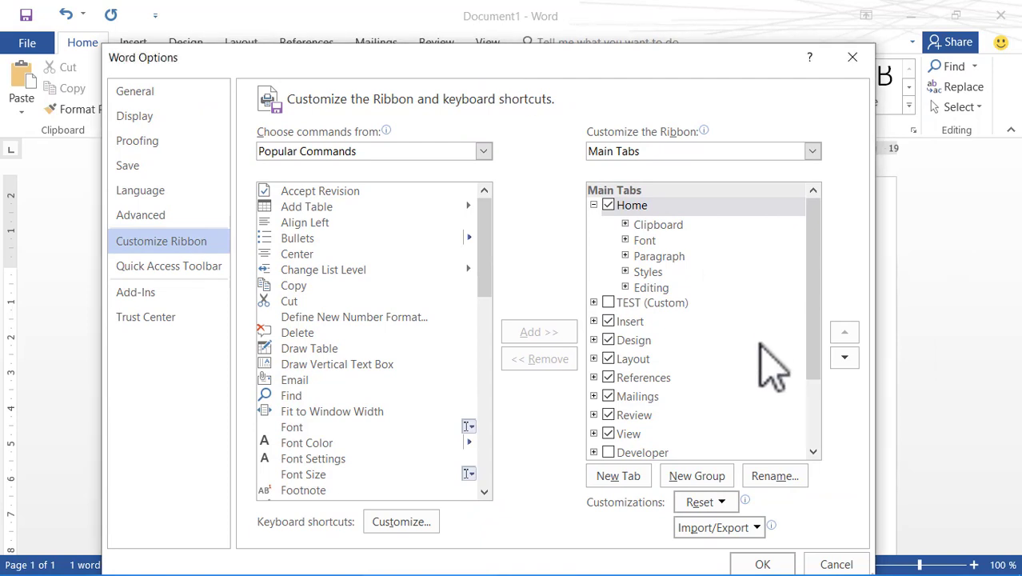
pyautogui.click(627, 483)
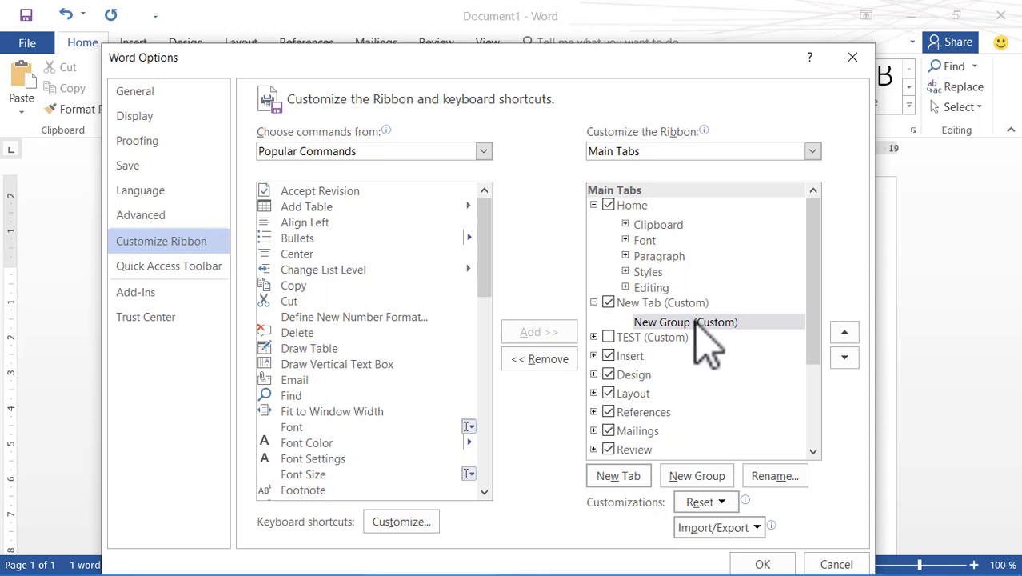
# Rename the new custom ribbon tab as Test.
pyautogui.click(672, 305)
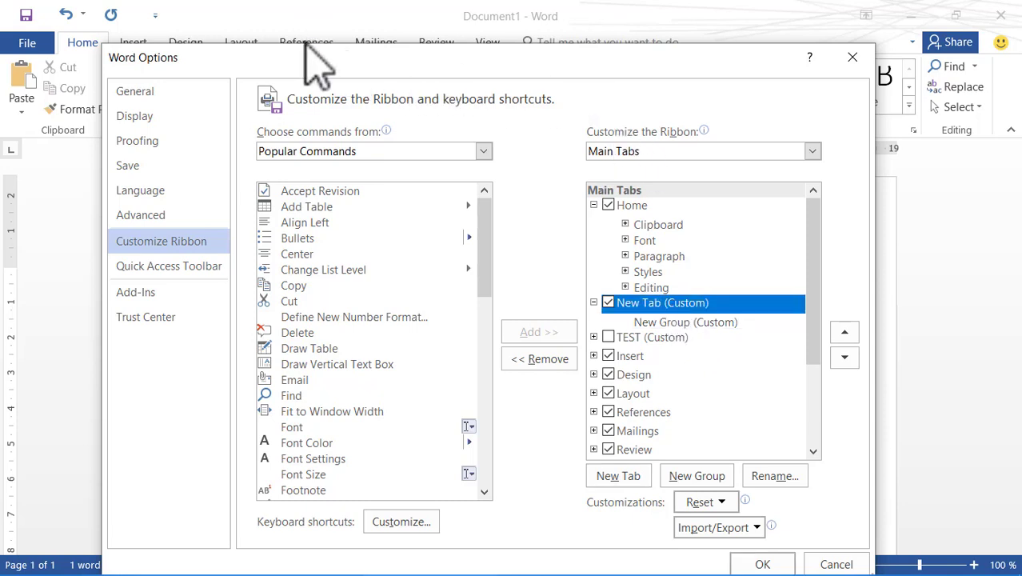
pyautogui.rightClick(673, 312)
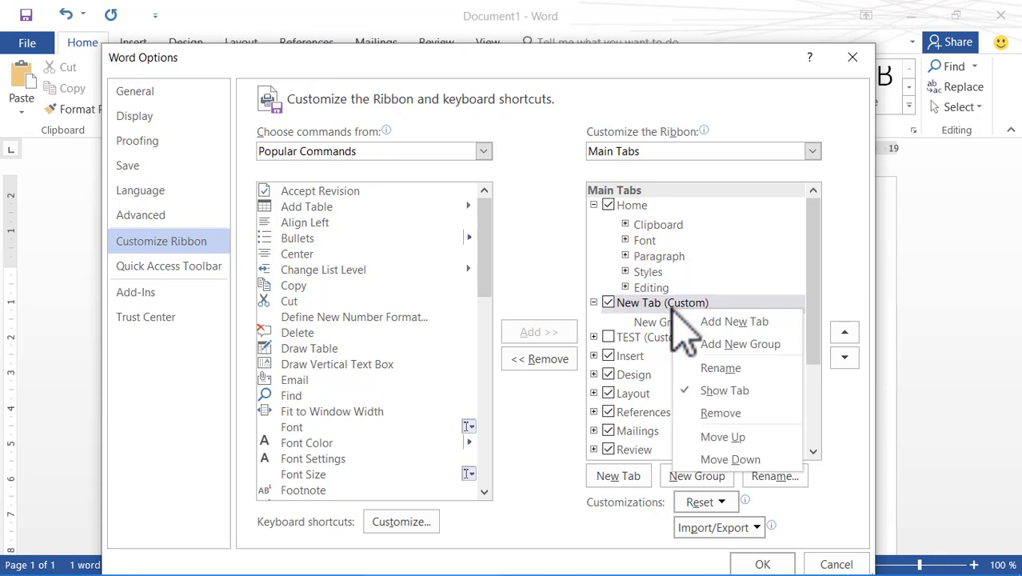
pyautogui.click(747, 370)
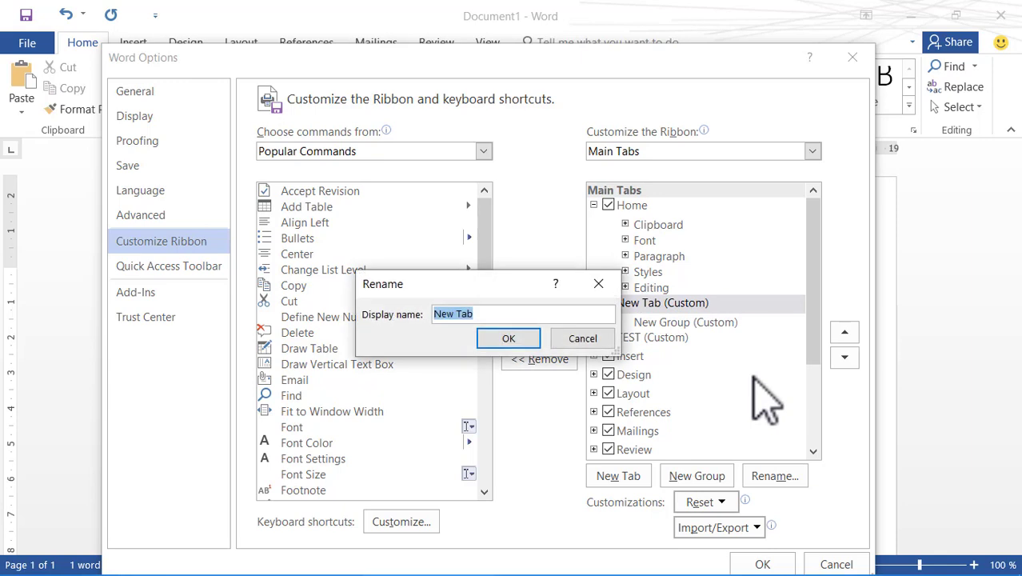
pyautogui.write('Test')
pyautogui.click(516, 339)
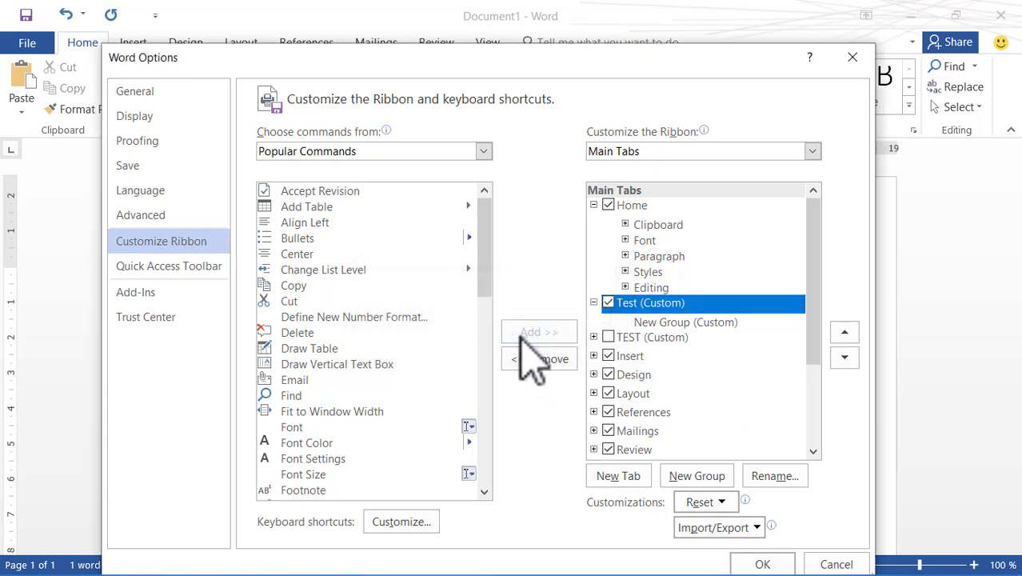
# Add the Freeform command, from the commands not in the ribbon, to the new group of the Test tab.
pyautogui.click(708, 323)
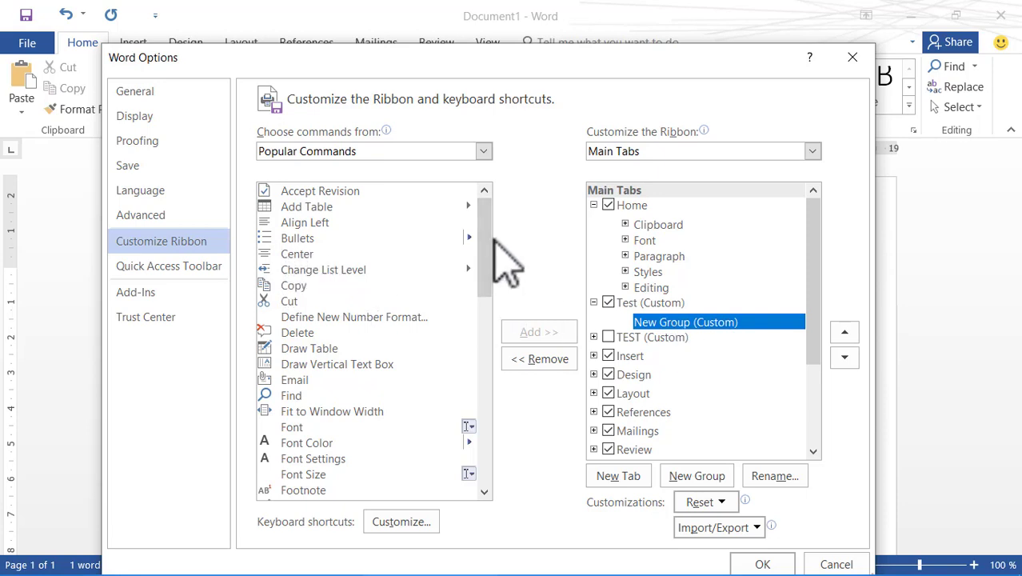
pyautogui.moveTo(485, 245); pyautogui.dragTo(489, 453)
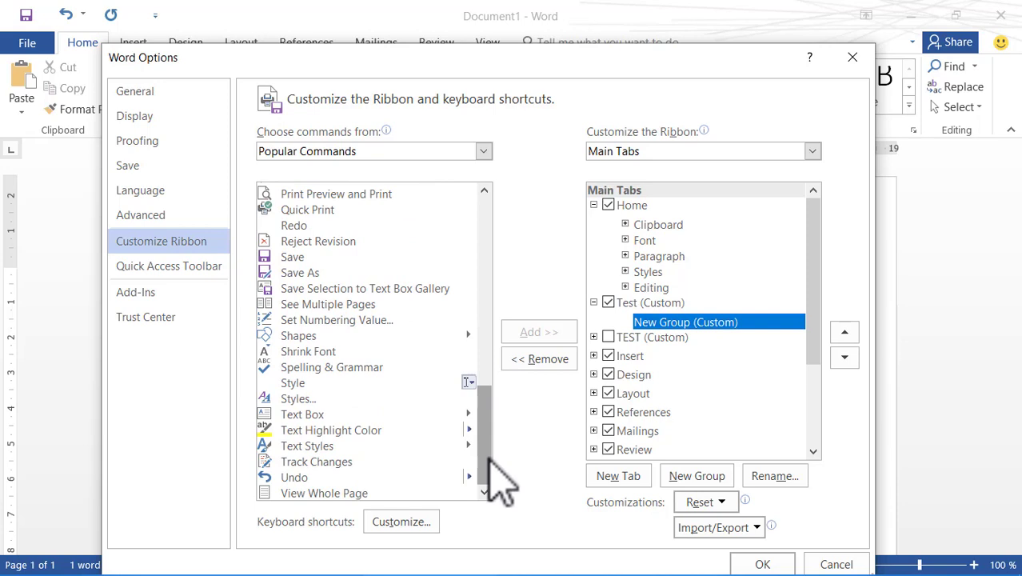
pyautogui.click(483, 152)
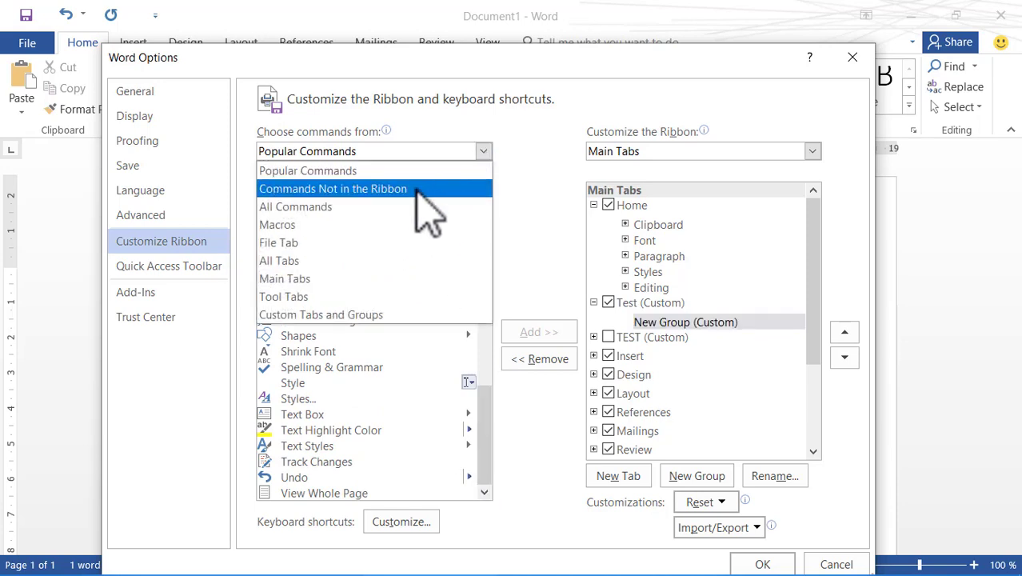
pyautogui.click(377, 195)
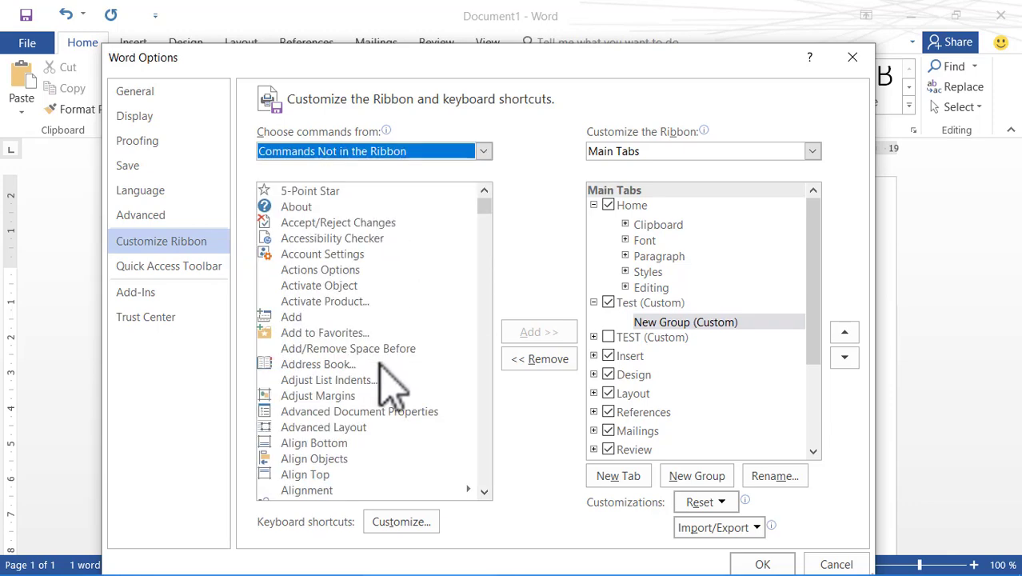
pyautogui.scroll(-6, 388, 377)
pyautogui.scroll(-8, 388, 384)
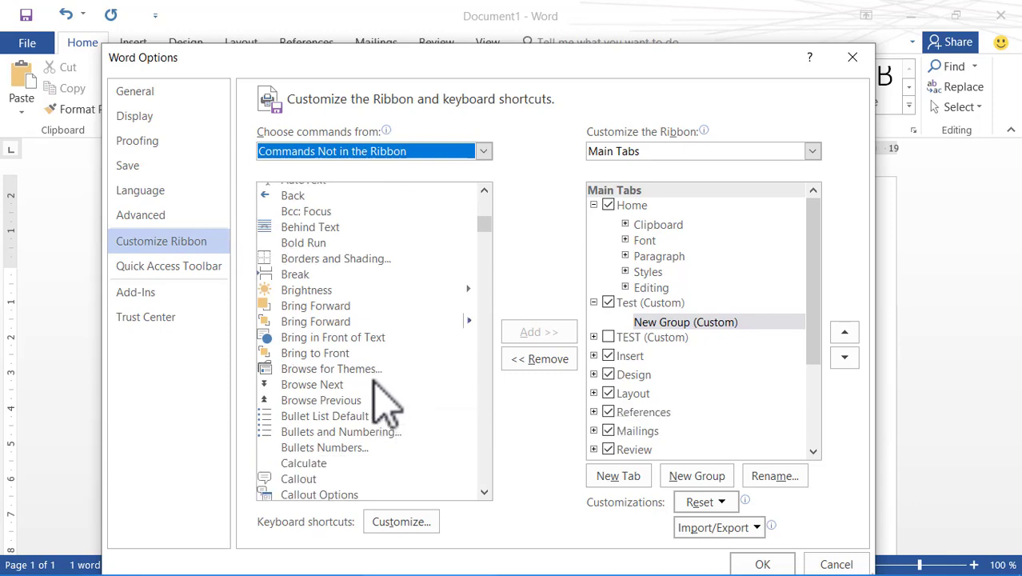
pyautogui.scroll(-15, 380, 385)
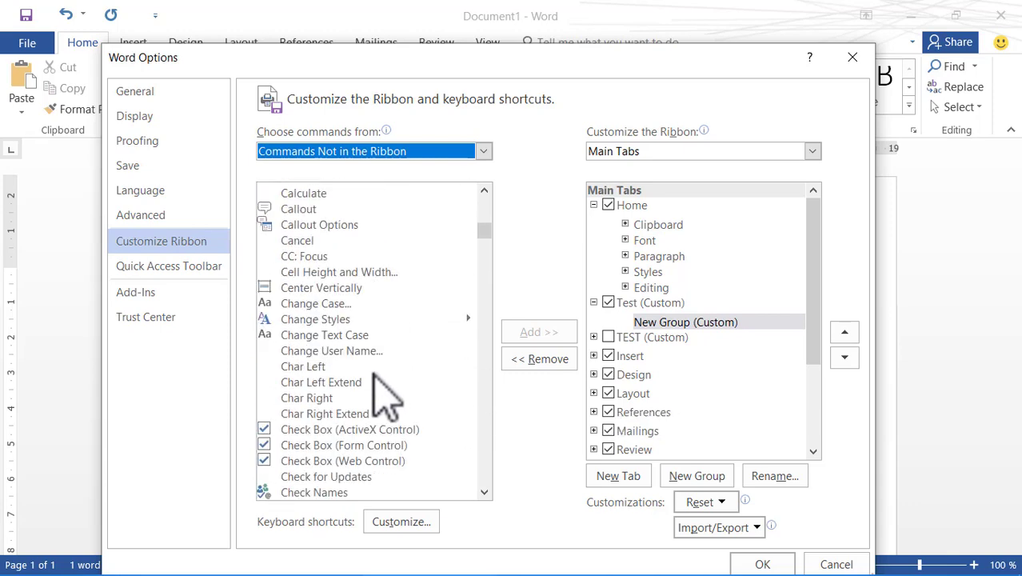
pyautogui.scroll(-13, 388, 392)
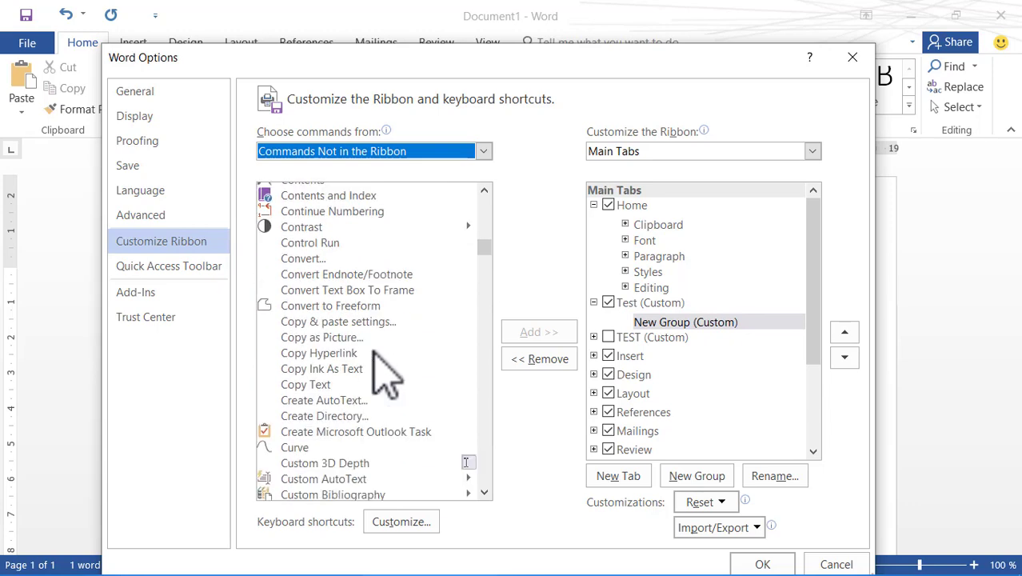
pyautogui.scroll(-14, 392, 384)
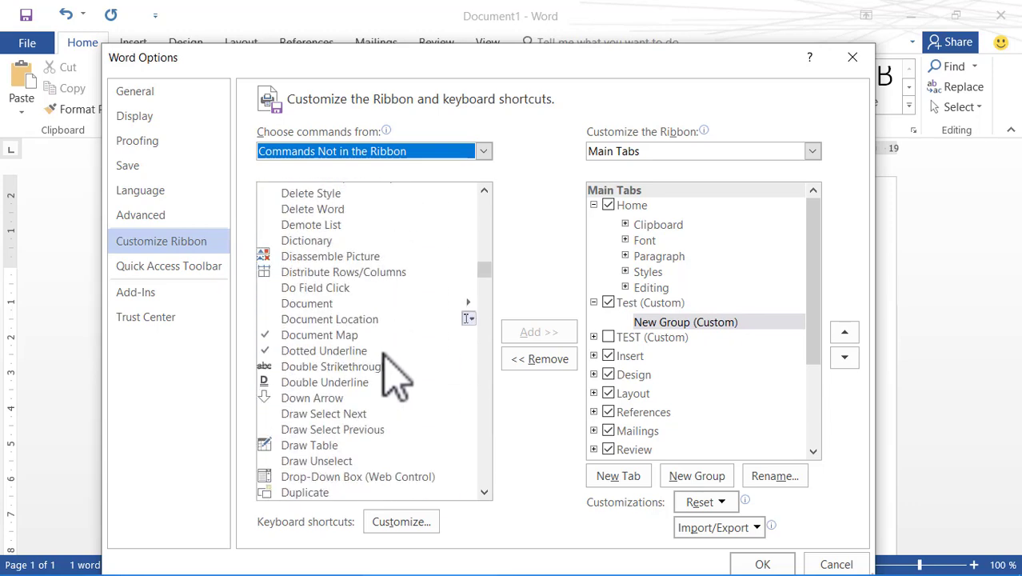
pyautogui.scroll(-4, 390, 358)
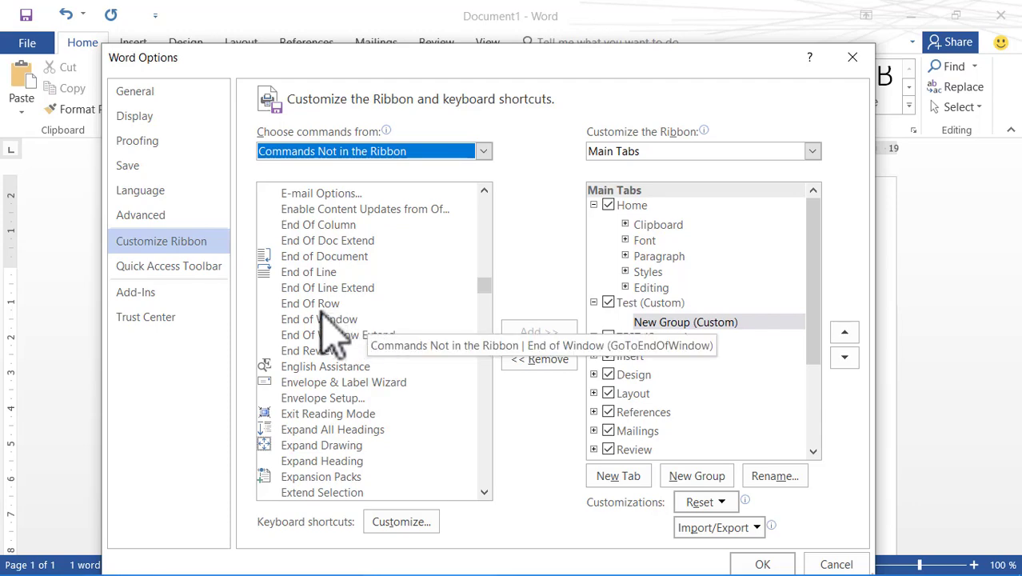
pyautogui.scroll(-10, 325, 324)
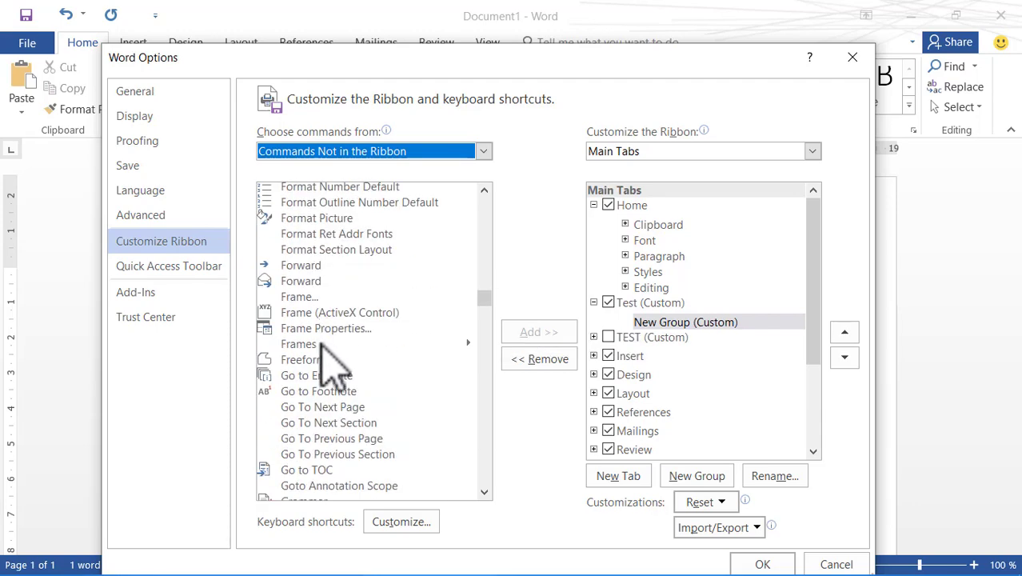
pyautogui.click(320, 360)
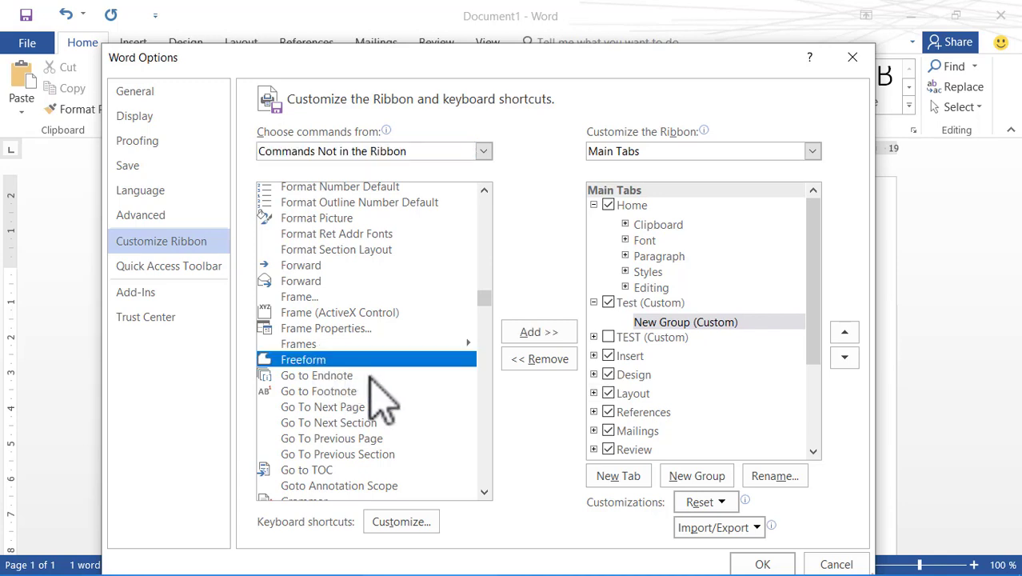
pyautogui.click(530, 333)
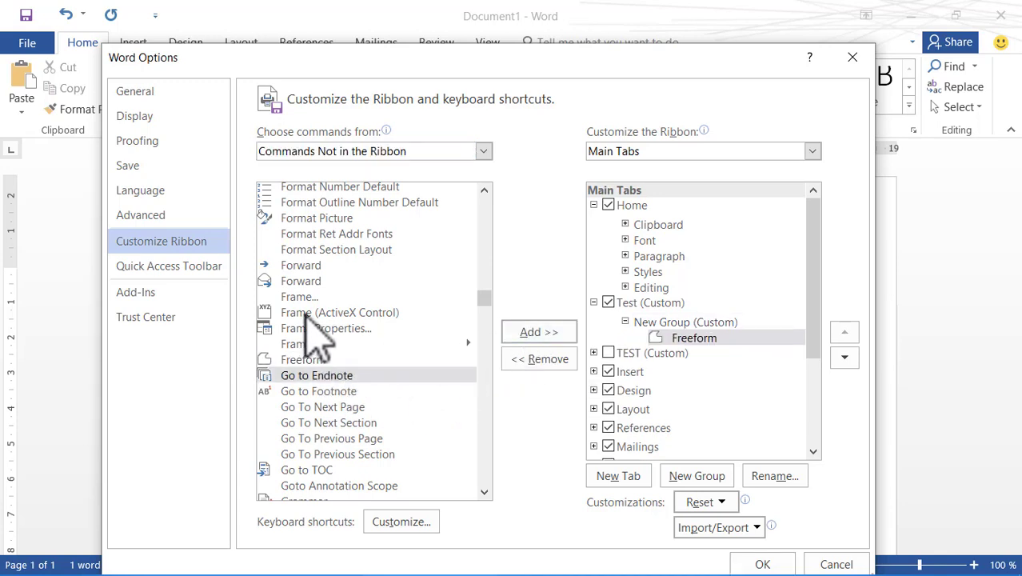
# Add the In Front of Text and Insert Table commands to the Test tab's new group.
pyautogui.scroll(-8, 326, 331)
pyautogui.scroll(-1, 331, 328)
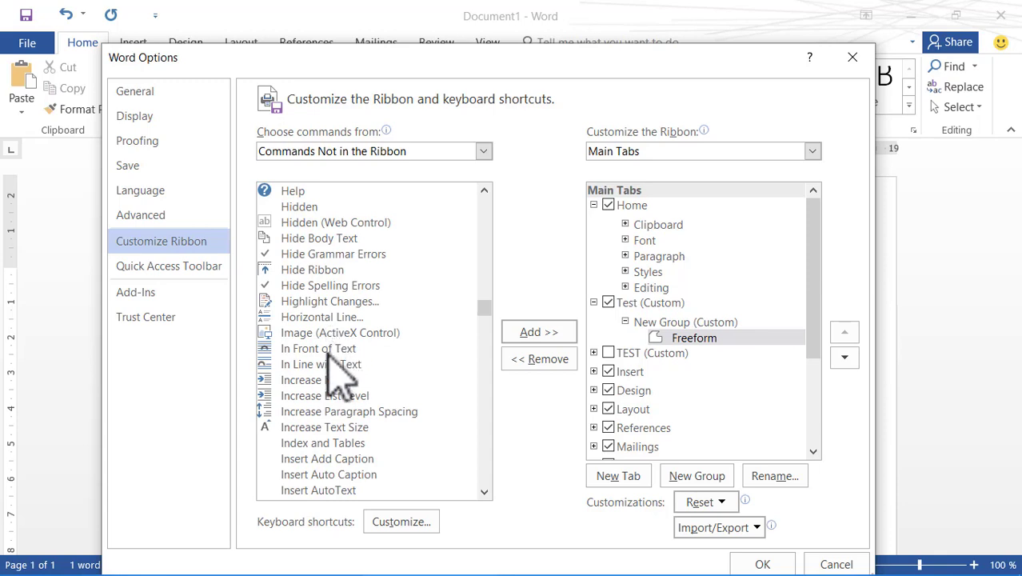
pyautogui.click(327, 348)
pyautogui.click(538, 333)
pyautogui.scroll(-15, 480, 427)
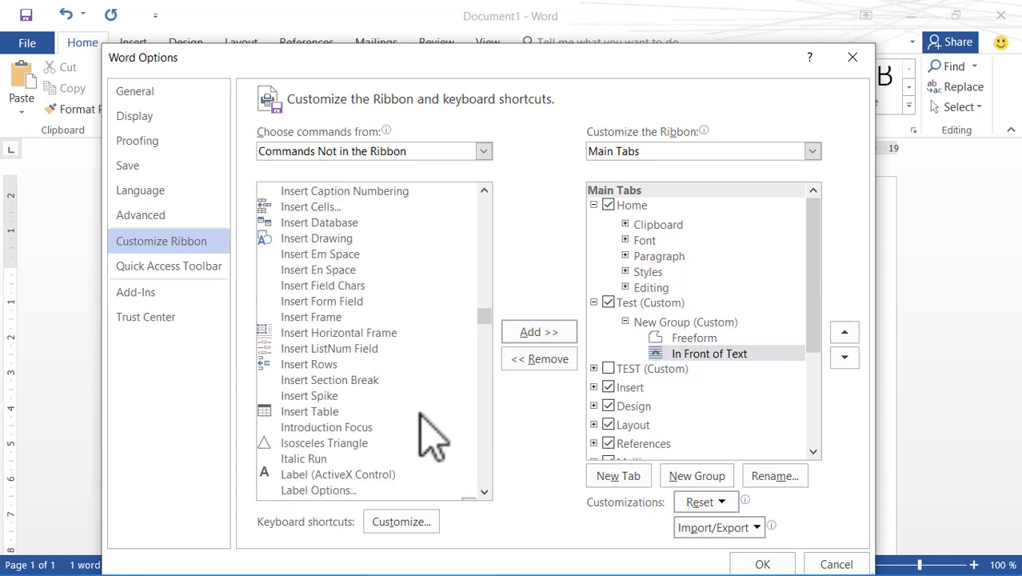
pyautogui.scroll(2, 410, 422)
pyautogui.scroll(-3, 404, 417)
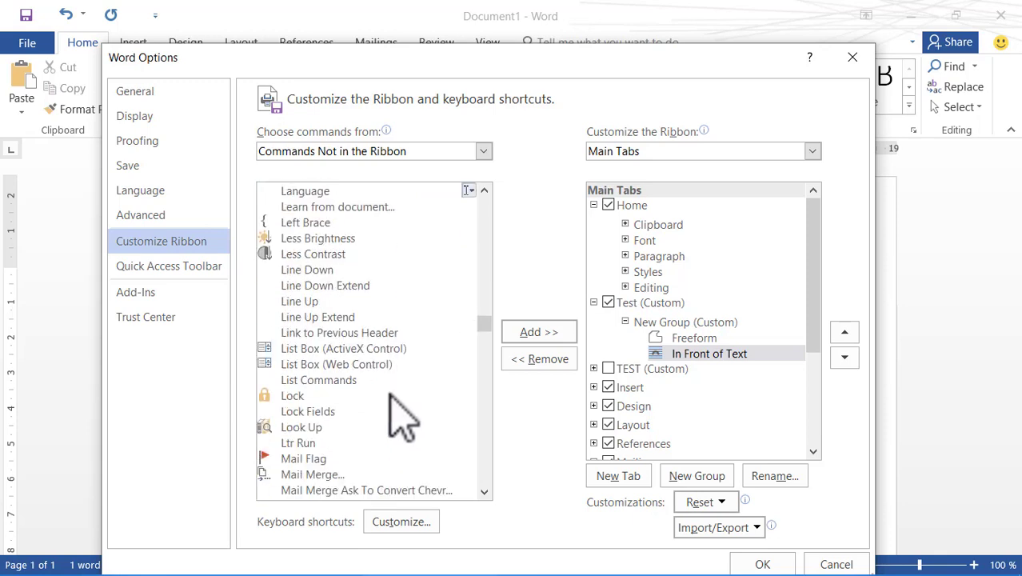
pyautogui.scroll(2, 384, 384)
pyautogui.click(316, 186)
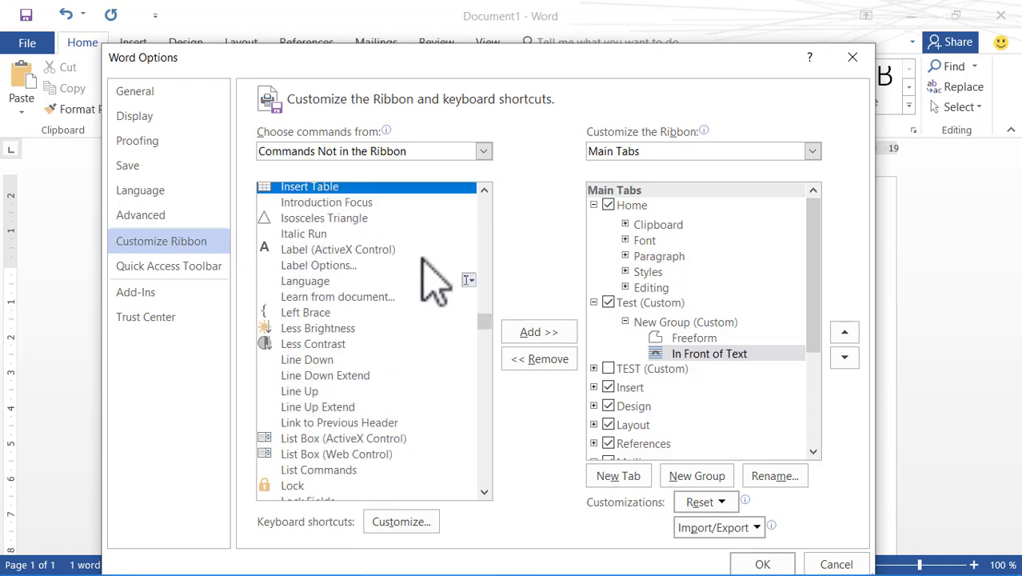
pyautogui.click(558, 328)
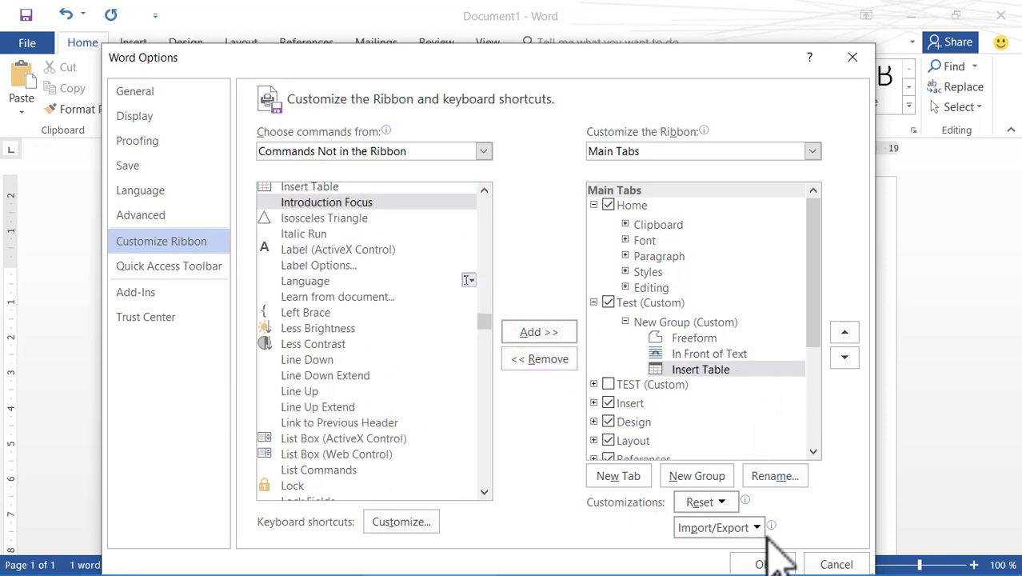
# Apply the ribbon customization and view the commands on the Test tab before returning to the Home commands.
pyautogui.click(787, 564)
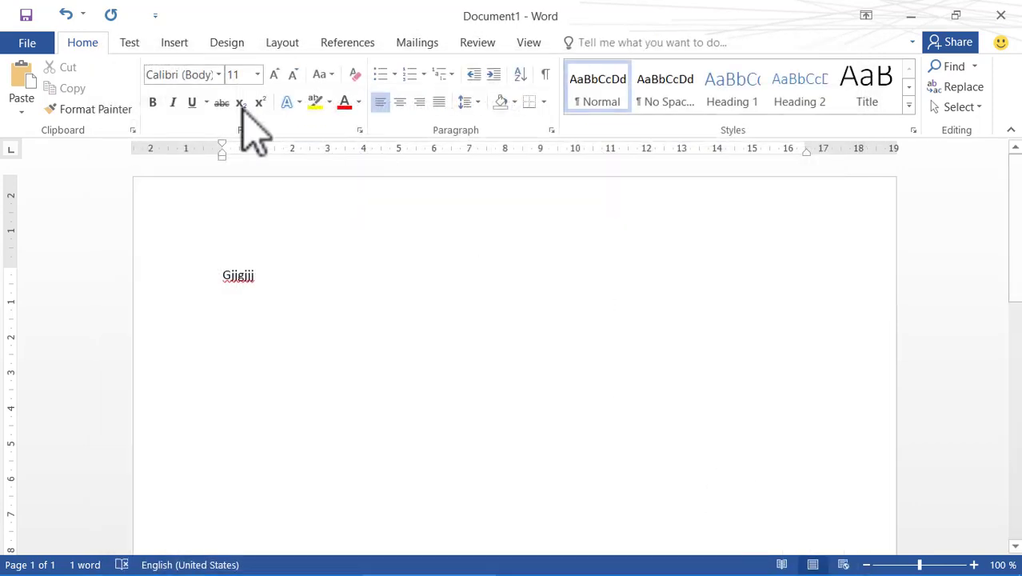
pyautogui.click(130, 48)
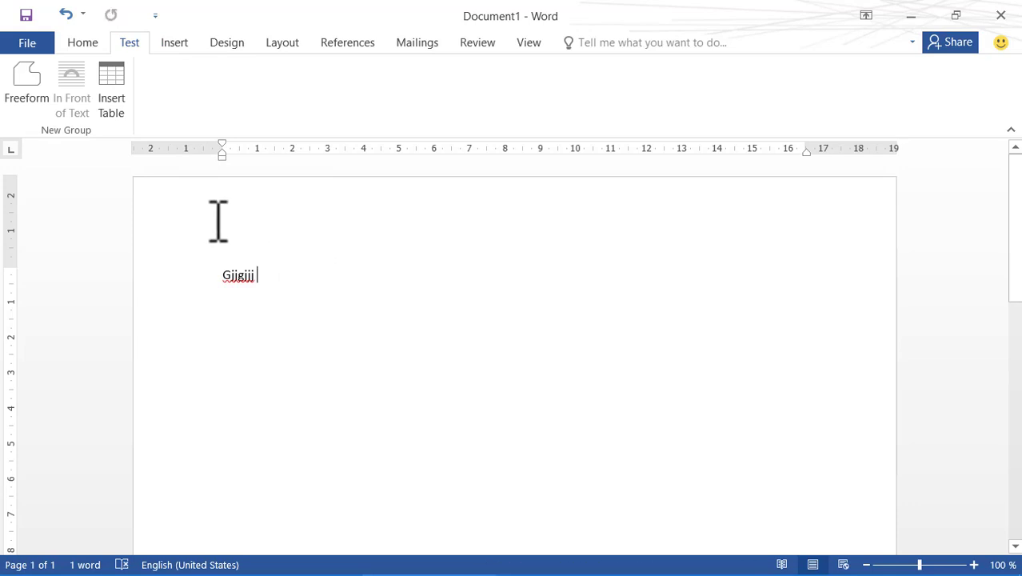
pyautogui.click(82, 43)
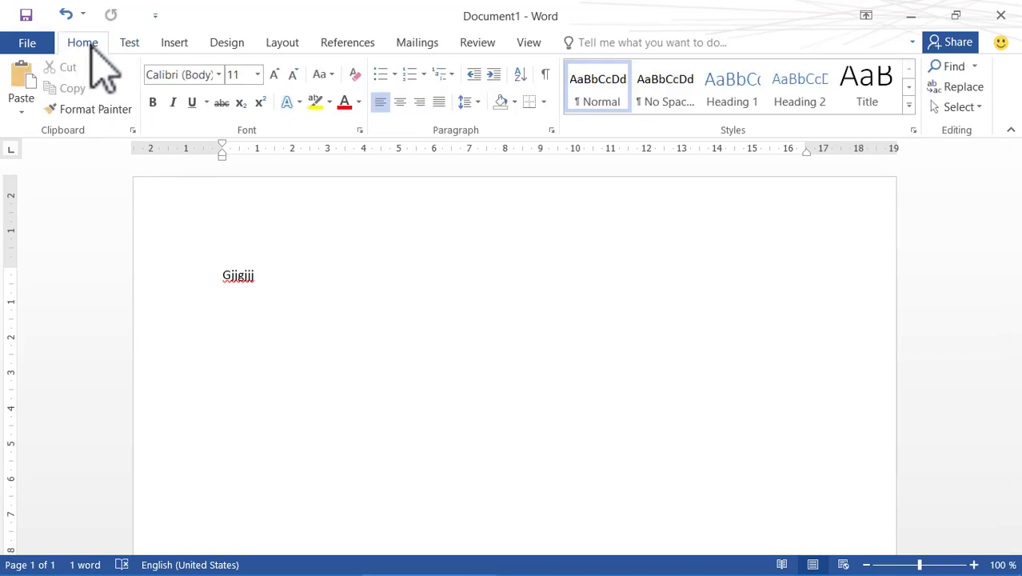
# Delete the sample text "Gjjgjjj" from the document.
pyautogui.press('BackSpace')
pyautogui.press('BackSpace')
pyautogui.press('BackSpace')
pyautogui.press('BackSpace')
pyautogui.press('BackSpace')
pyautogui.press('BackSpace')
pyautogui.press('BackSpace')
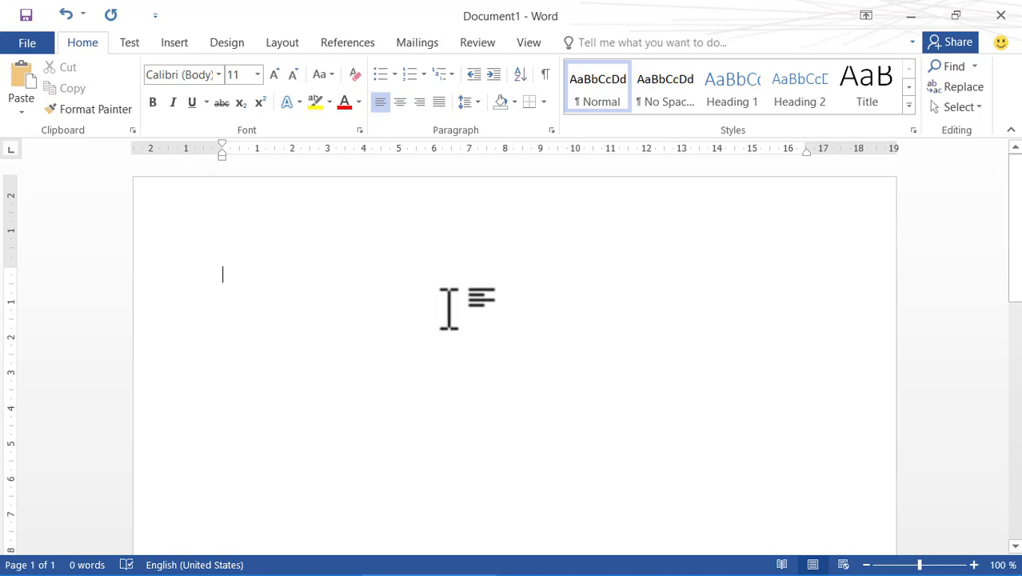
# Enter "=rand(" at the start of the document and increase its font size to 16.
pyautogui.write('=')
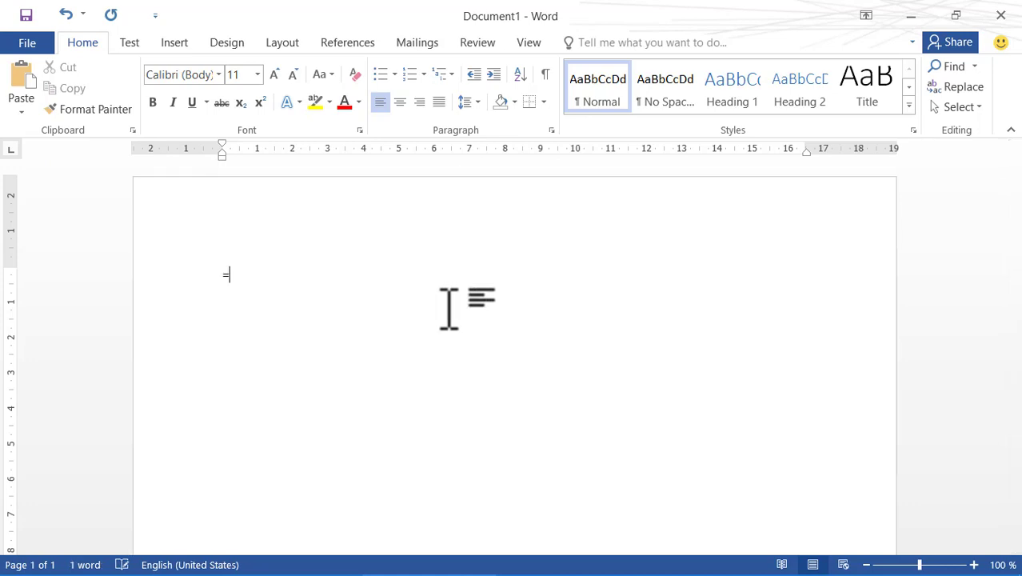
pyautogui.write('rand(')
pyautogui.hotkey('ctrl', 'a')
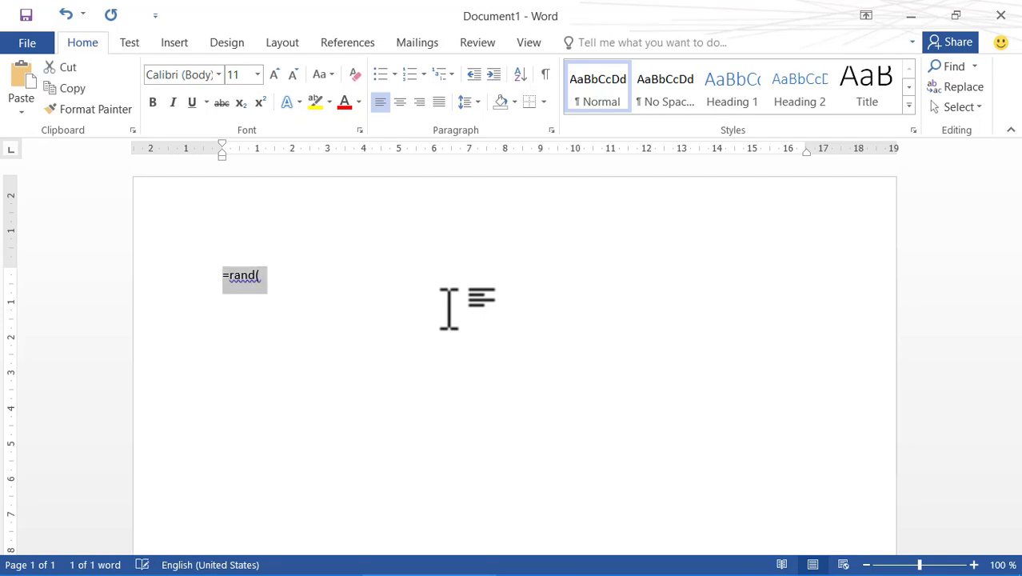
pyautogui.hotkey('ctrl', 'shift', '.')
pyautogui.hotkey('ctrl', 'shift', '.')
pyautogui.hotkey('ctrl', 'shift', '.')
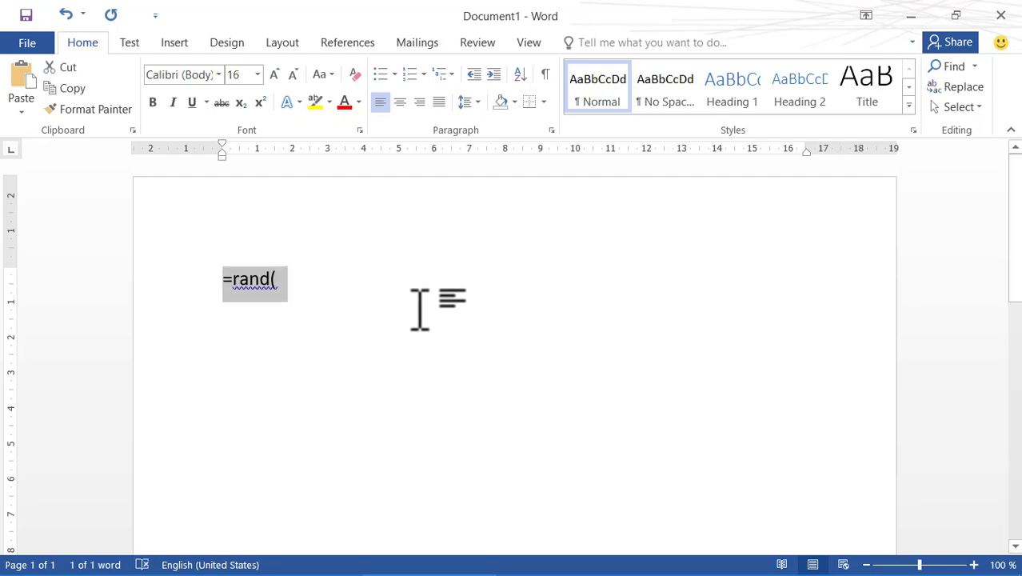
# Complete the formula as "=rand(1)" and run it to generate one paragraph of sample text.
pyautogui.click(432, 289)
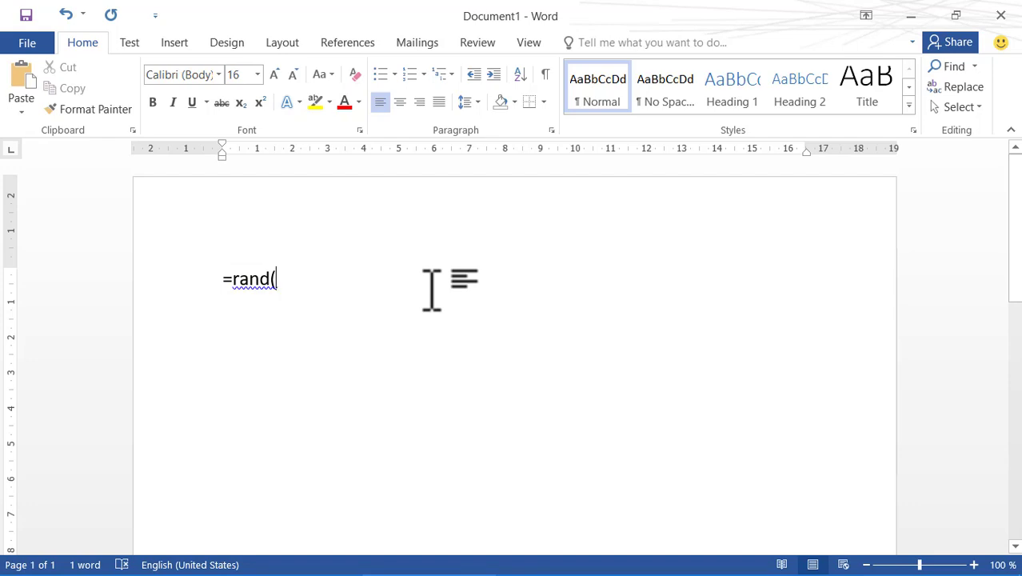
pyautogui.write('1')
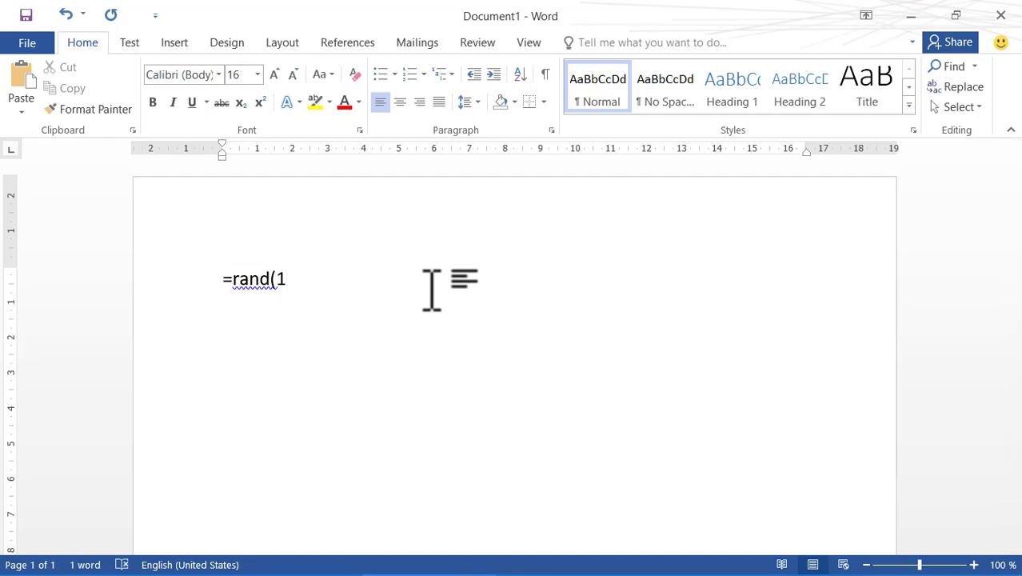
pyautogui.write(')')
pyautogui.press('Return')
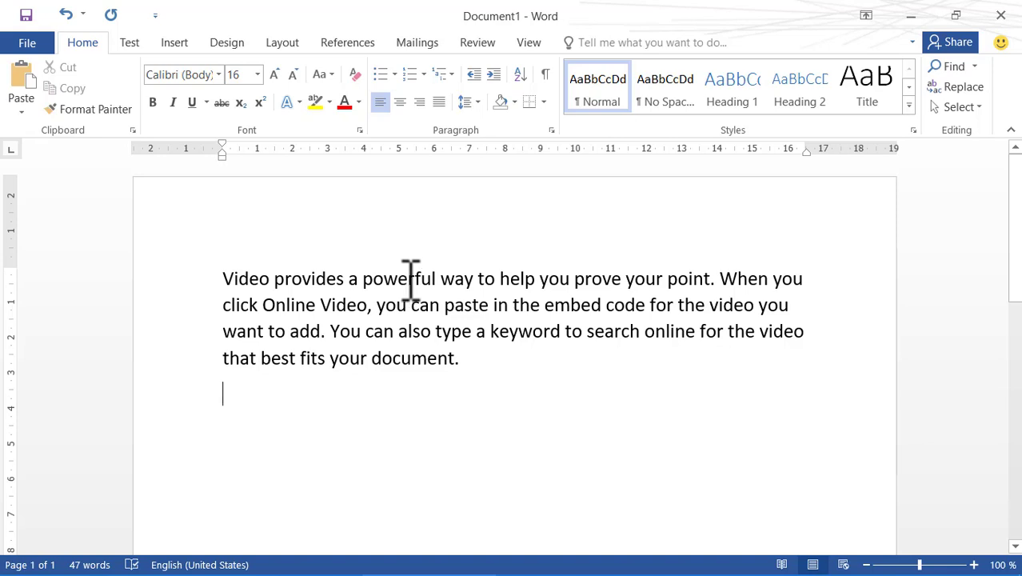
# Select the single word "powerful" in the first line of the paragraph, clearing and repeating the selection.
pyautogui.doubleClick(410, 279)
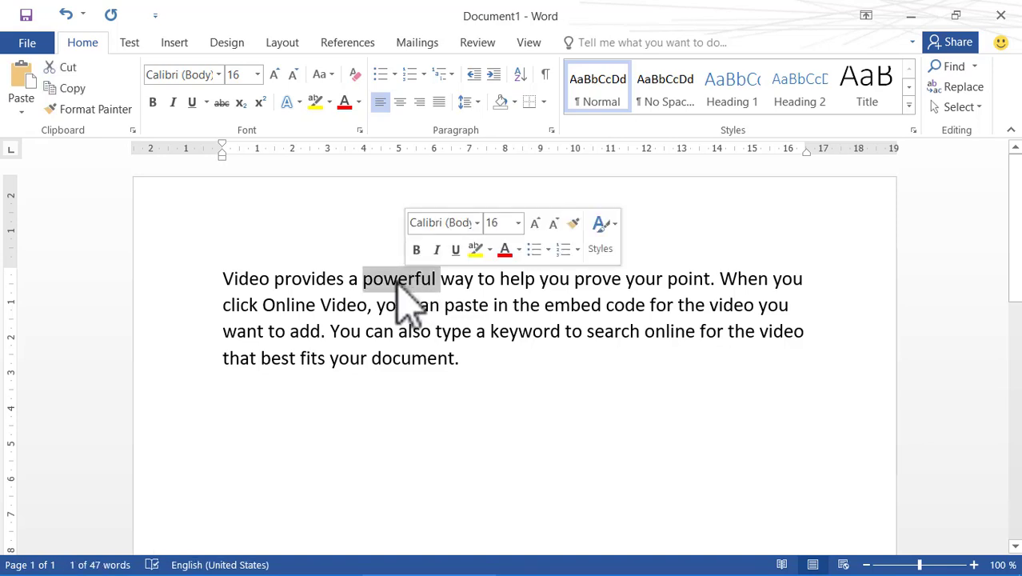
pyautogui.click(397, 279)
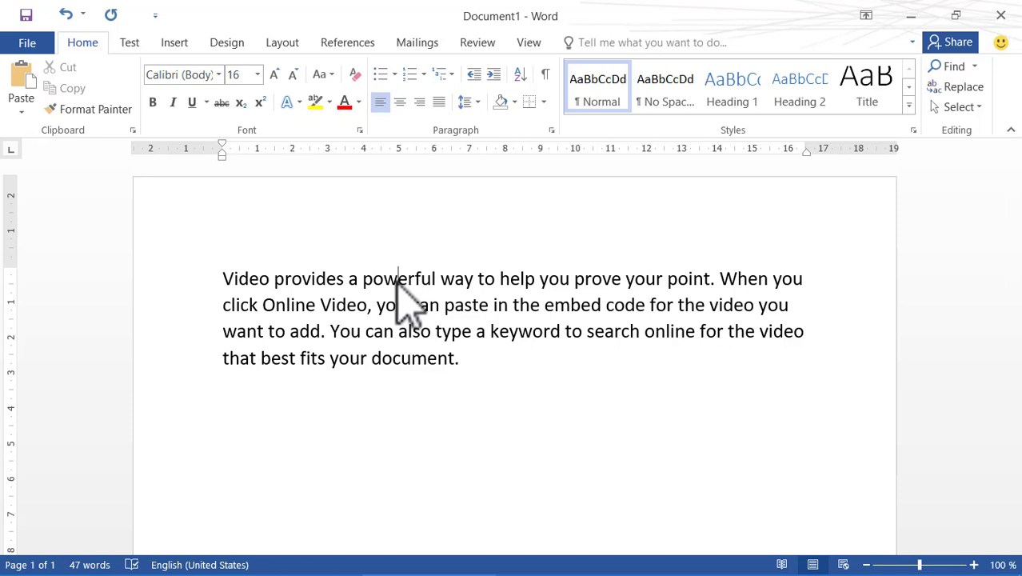
pyautogui.doubleClick(398, 281)
pyautogui.click(397, 281)
pyautogui.doubleClick(398, 282)
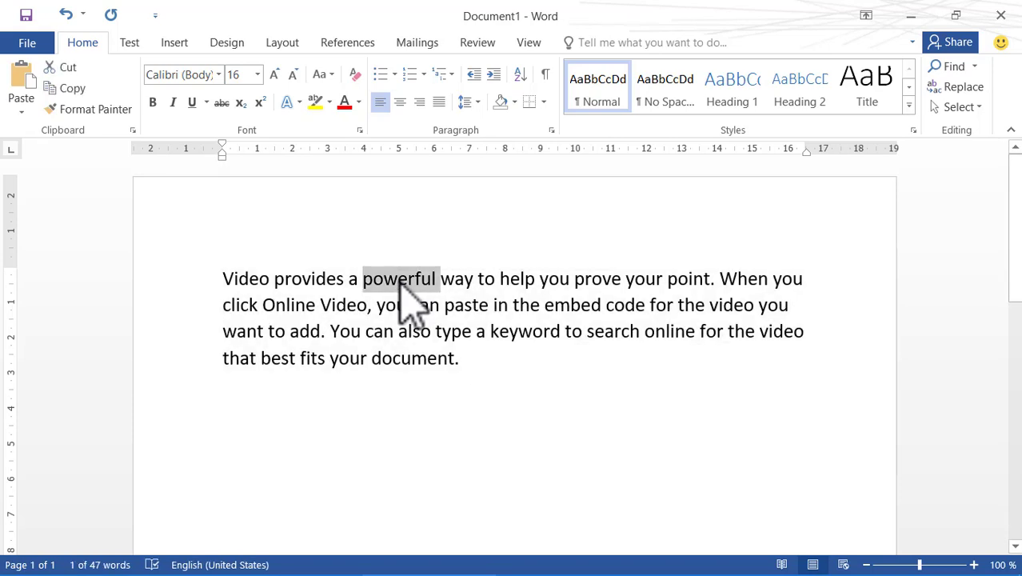
pyautogui.tripleClick(400, 283)
pyautogui.doubleClick(400, 283)
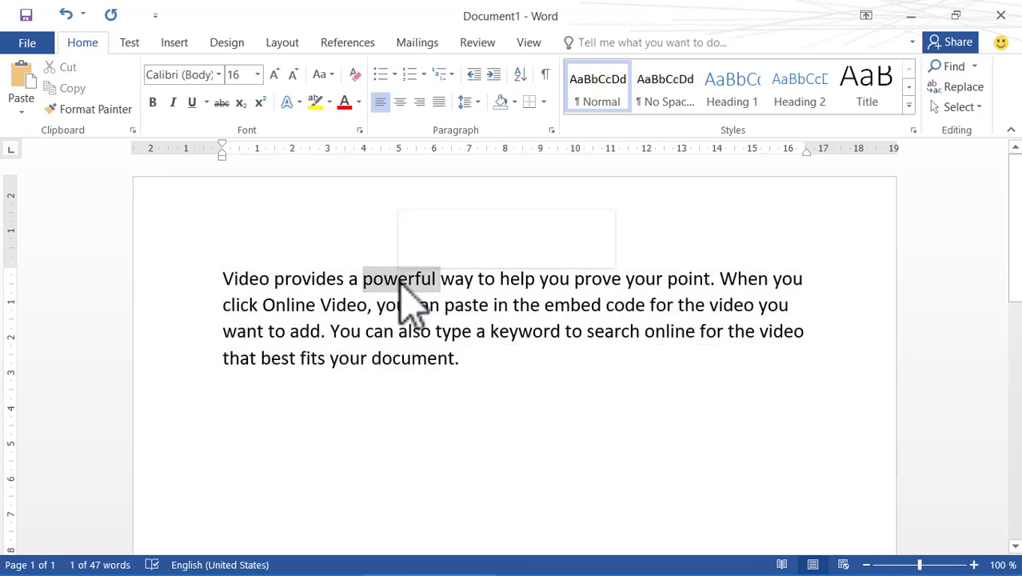
# Select the whole paragraph, and after clearing that selection, select only its first sentence.
pyautogui.tripleClick(400, 297)
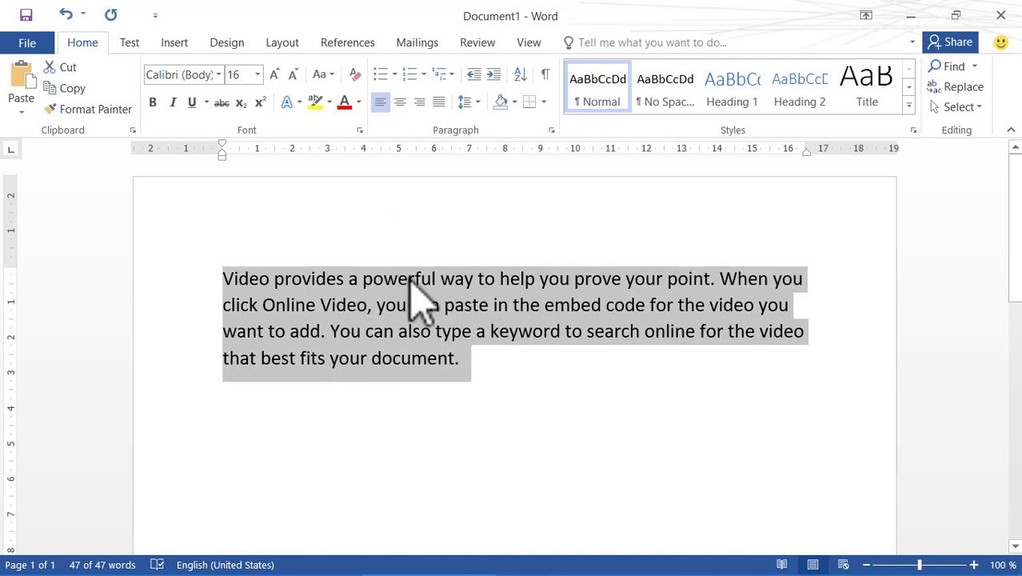
pyautogui.click(410, 280)
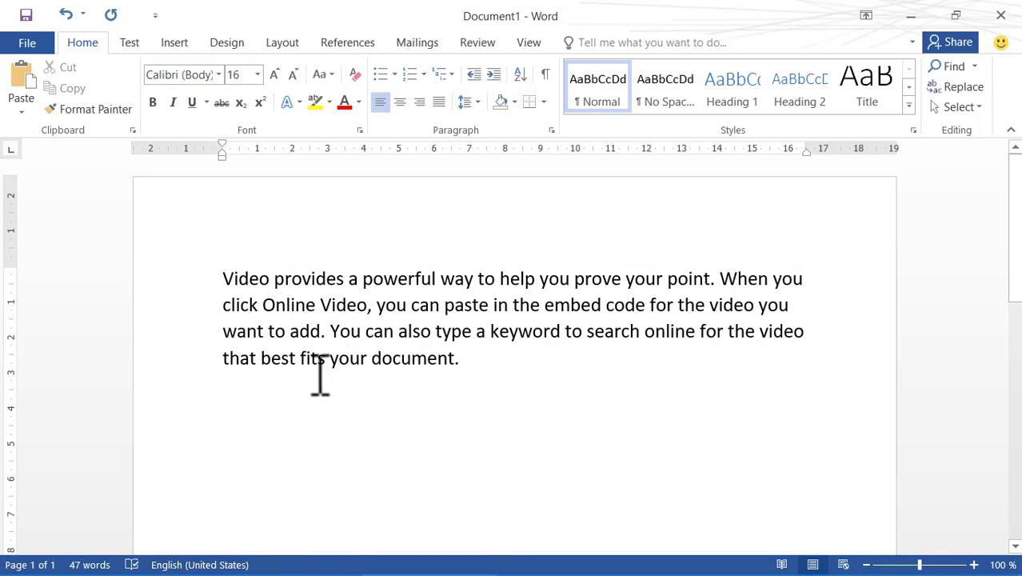
pyautogui.keyDown('ctrl'); pyautogui.click(227, 280); pyautogui.keyUp('ctrl')
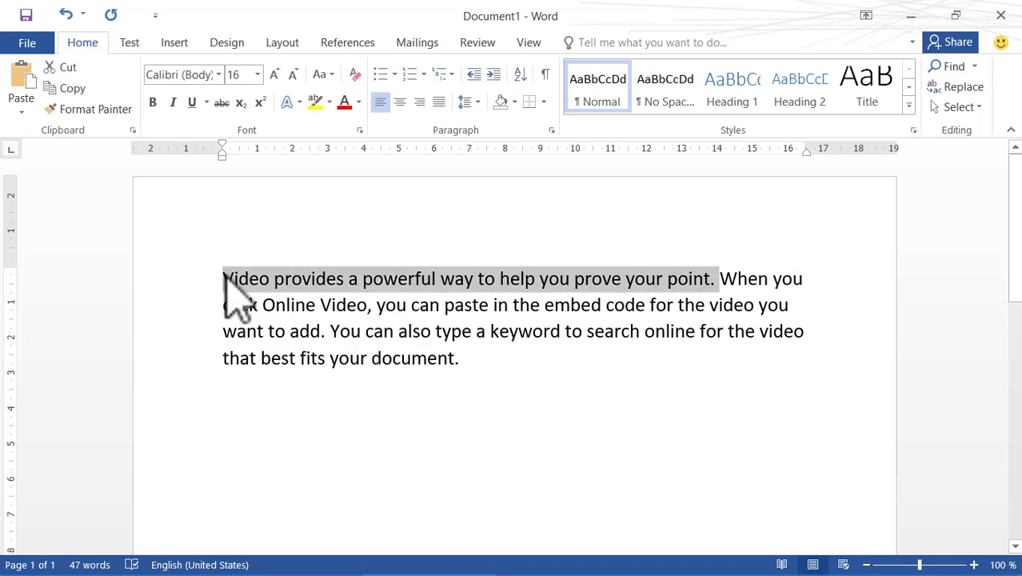
pyautogui.click(711, 278)
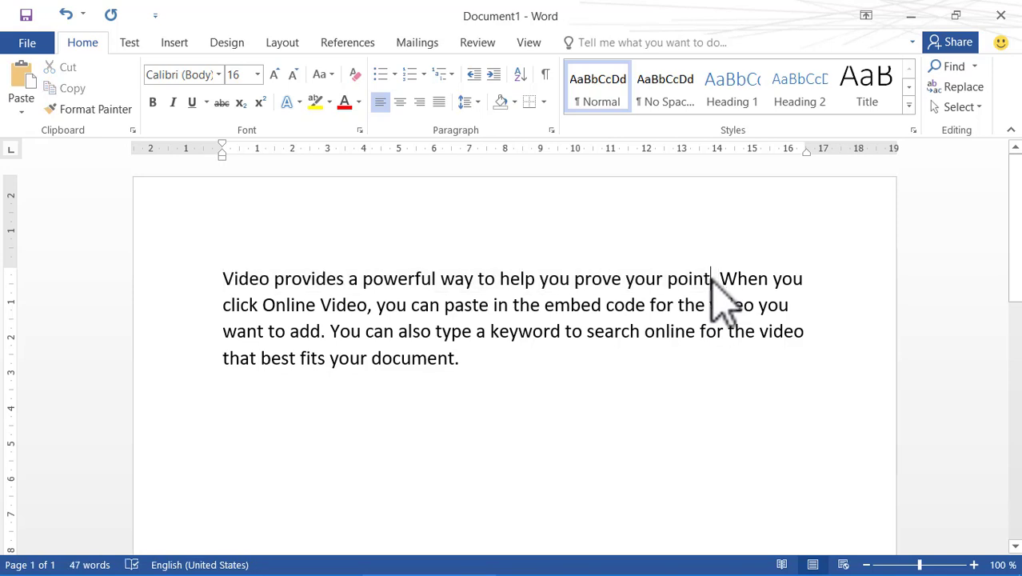
# Extend a selection character by character from the start of the paragraph to the end of the first sentence, "your point.".
pyautogui.click(225, 276)
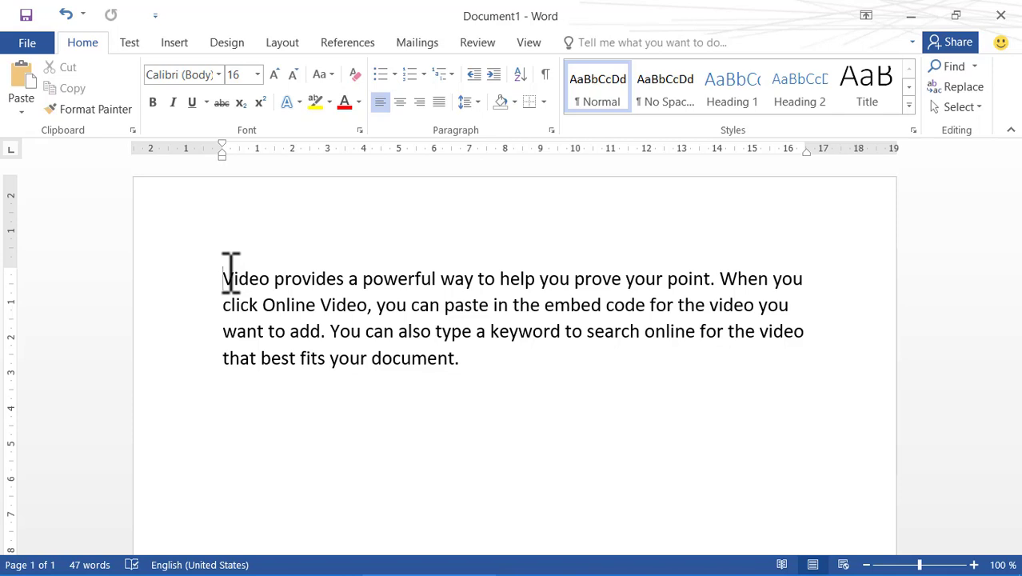
pyautogui.hotkey('shift', 'Right')
pyautogui.hotkey('shift', 'Right')
pyautogui.hotkey('shift', 'Right')
pyautogui.hotkey('shift', 'Right')
pyautogui.hotkey('shift', 'Right')
pyautogui.hotkey('shift', 'Right')
pyautogui.hotkey('shift', 'Right')
pyautogui.hotkey('shift', 'Right')
pyautogui.hotkey('shift', 'Right')
pyautogui.hotkey('shift', 'Right')
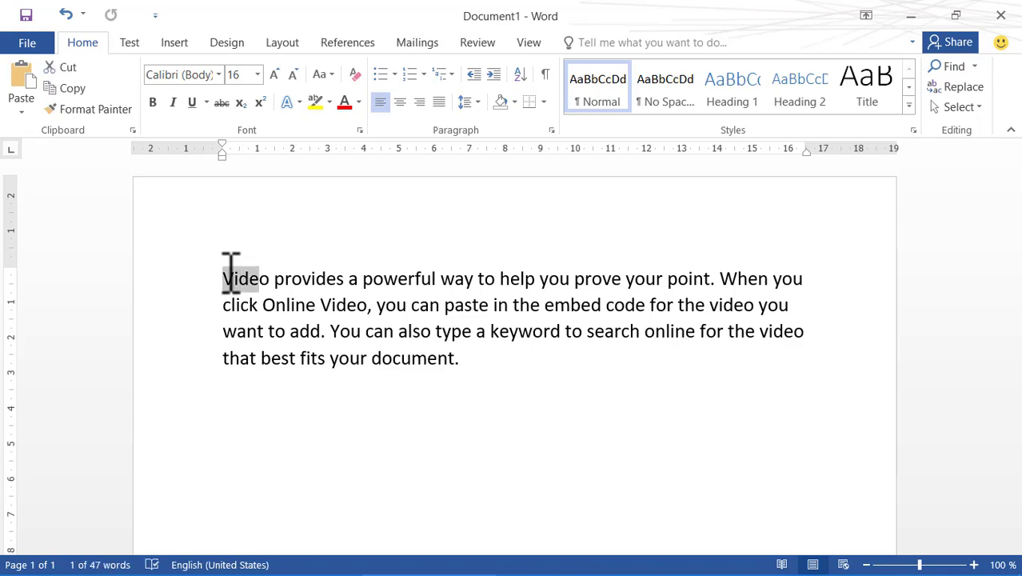
pyautogui.hotkey('shift', 'Right')
pyautogui.hotkey('shift', 'Right')
pyautogui.hotkey('shift', 'Right')
pyautogui.hotkey('shift', 'Right')
pyautogui.hotkey('shift', 'Right')
pyautogui.hotkey('shift', 'Right')
pyautogui.hotkey('shift', 'Right')
pyautogui.hotkey('shift', 'Right')
pyautogui.hotkey('shift', 'Right')
pyautogui.hotkey('shift', 'Right')
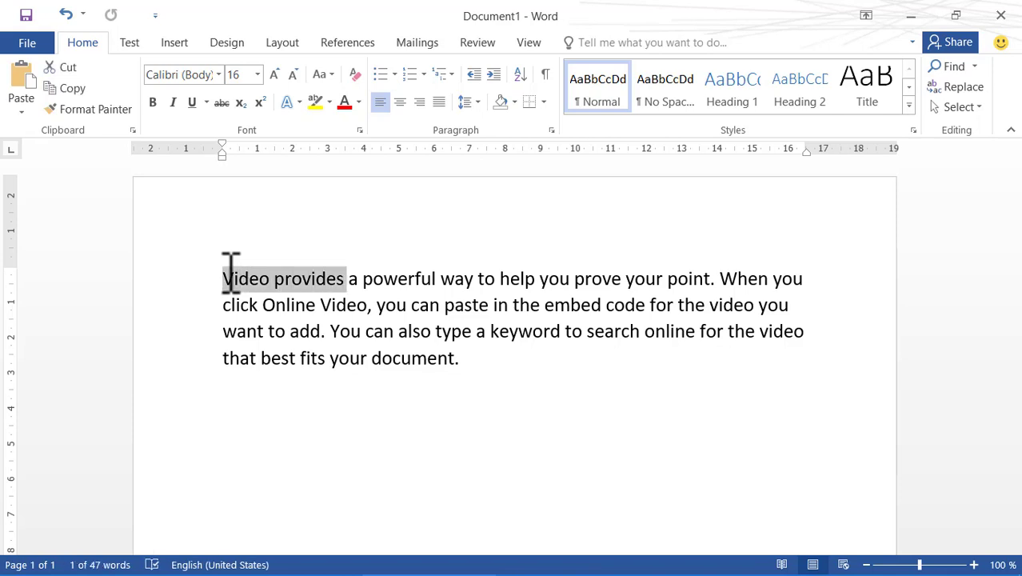
pyautogui.hotkey('shift', 'Right')
pyautogui.hotkey('shift', 'Right')
pyautogui.hotkey('shift', 'Right')
pyautogui.hotkey('shift', 'Right')
pyautogui.hotkey('shift', 'Right')
pyautogui.hotkey('shift', 'Right')
pyautogui.hotkey('shift', 'Right')
pyautogui.hotkey('shift', 'Right')
pyautogui.hotkey('shift', 'Right')
pyautogui.hotkey('shift', 'Right')
pyautogui.hotkey('shift', 'Right')
pyautogui.hotkey('shift', 'Right')
pyautogui.hotkey('shift', 'Right')
pyautogui.hotkey('shift', 'Right')
pyautogui.hotkey('shift', 'Right')
pyautogui.hotkey('shift', 'Right')
pyautogui.hotkey('shift', 'Right')
pyautogui.hotkey('shift', 'Right')
pyautogui.hotkey('shift', 'Right')
pyautogui.hotkey('shift', 'Right')
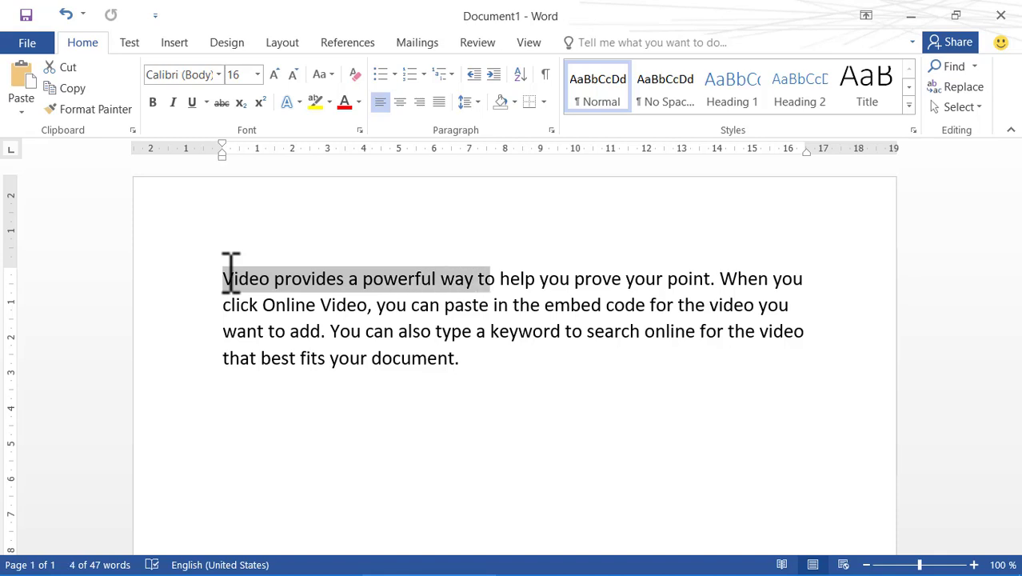
pyautogui.hotkey('shift', 'Right')
pyautogui.hotkey('shift', 'Right')
pyautogui.hotkey('shift', 'Right')
pyautogui.hotkey('shift', 'Right')
pyautogui.hotkey('shift', 'Right')
pyautogui.hotkey('shift', 'Right')
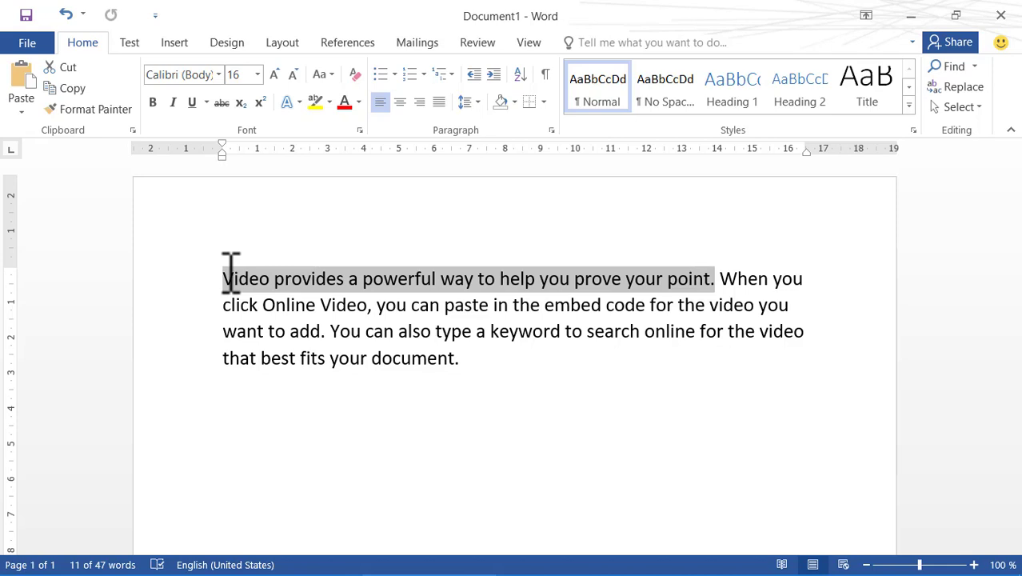
# Place the cursor at the paragraph's end, select the text back to its first word, and clear the selection.
pyautogui.click(466, 358)
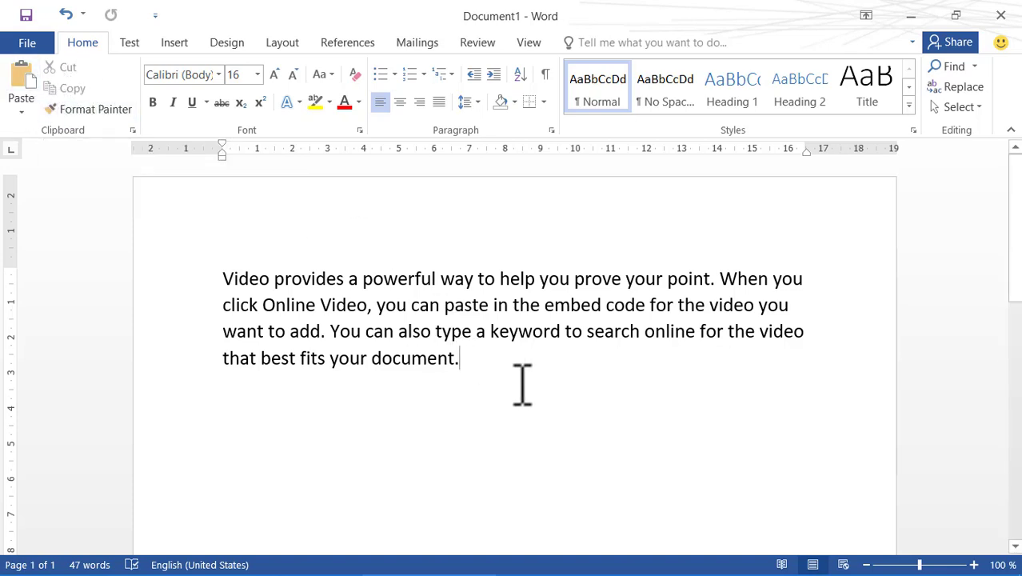
pyautogui.moveTo(484, 371); pyautogui.dragTo(231, 280)
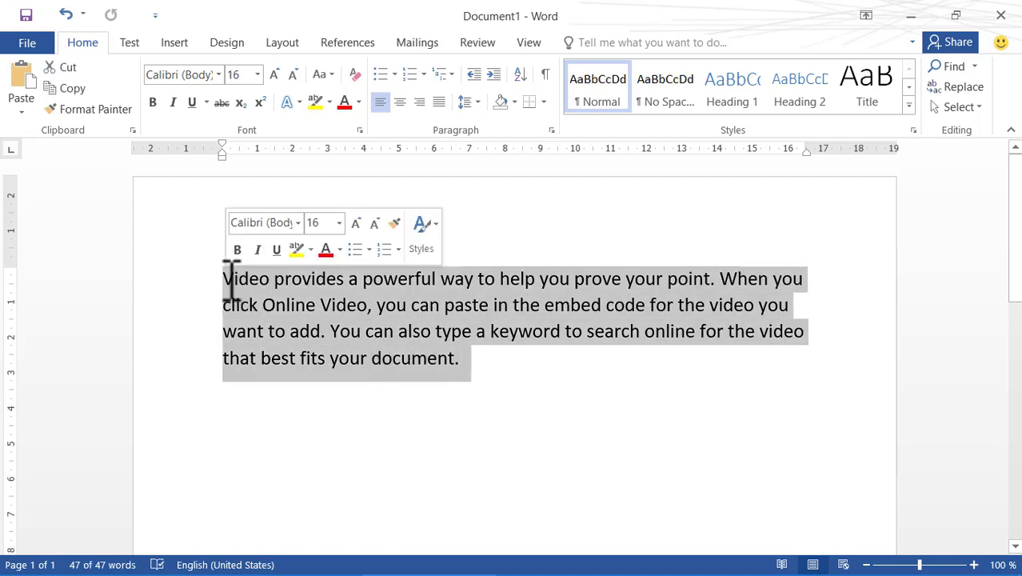
pyautogui.click(504, 359)
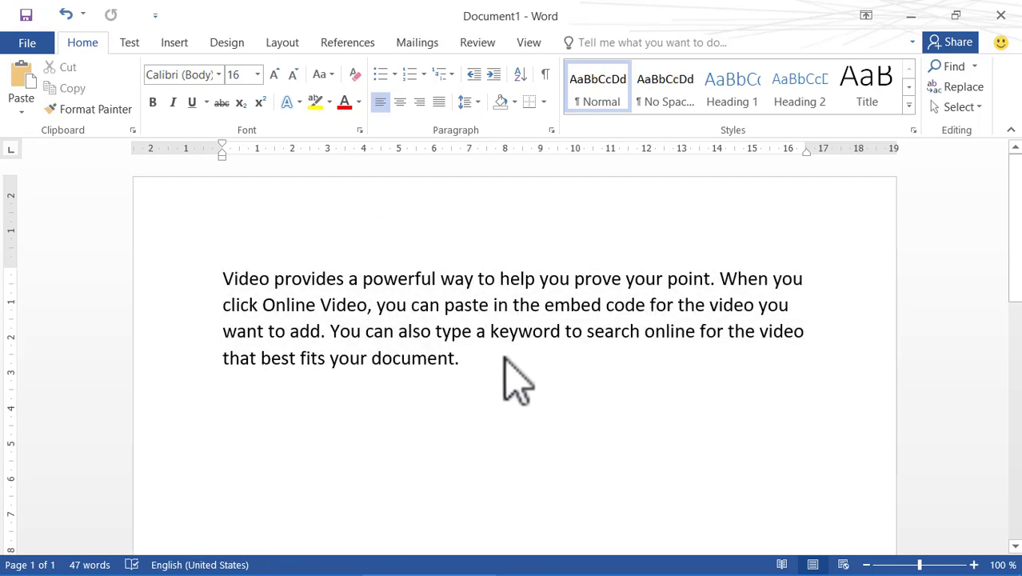
# Copy all of the document's text and paste the copy on a new line below the paragraph.
pyautogui.hotkey('ctrl', 'a')
pyautogui.press('super+c')
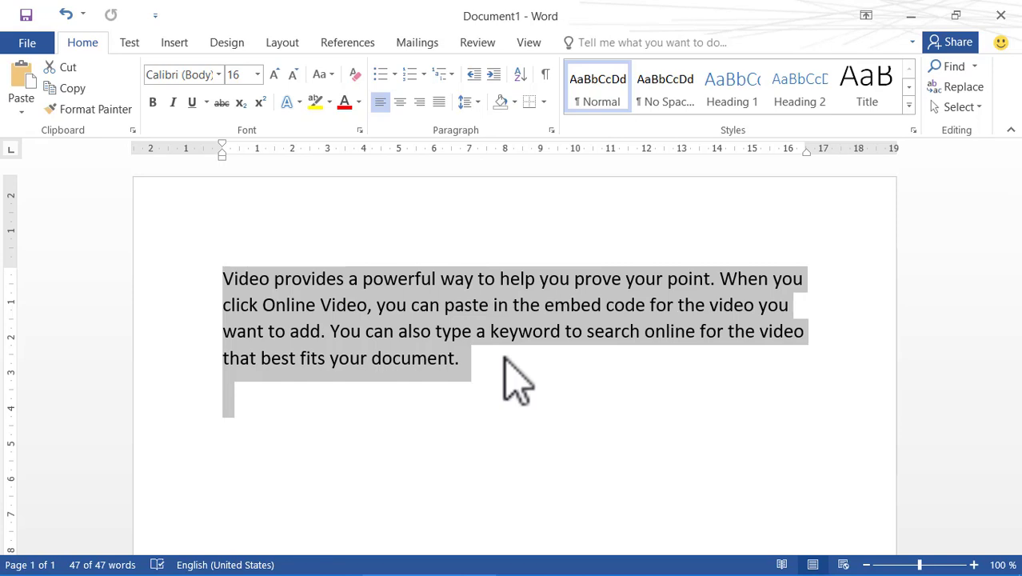
pyautogui.click(74, 90)
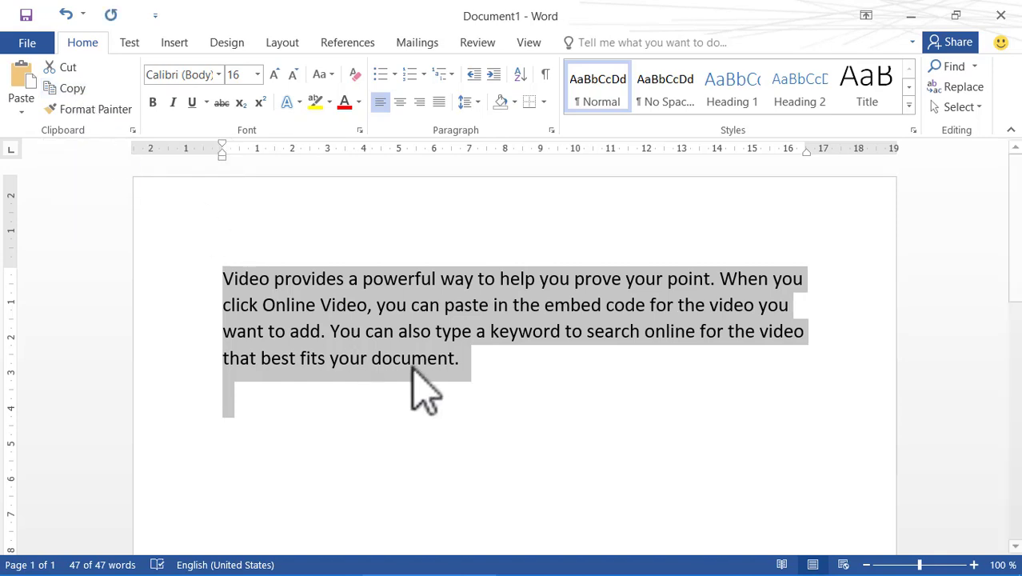
pyautogui.click(508, 379)
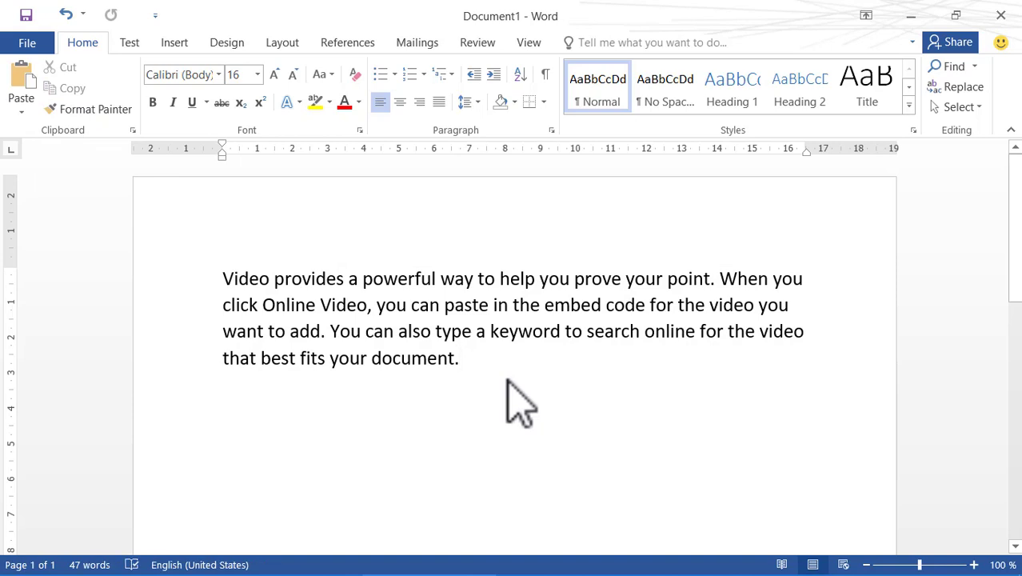
pyautogui.press('Return')
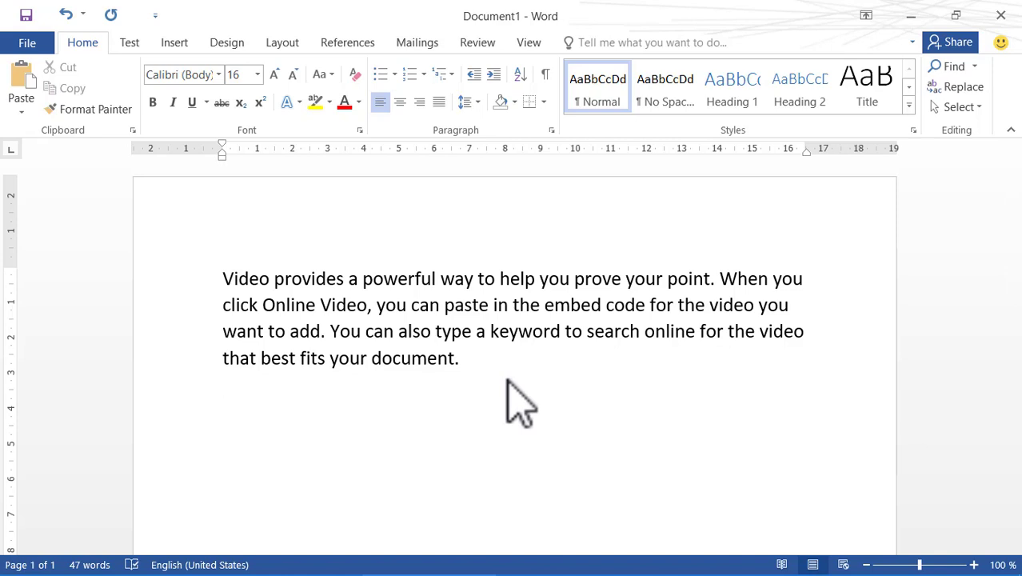
pyautogui.click(21, 74)
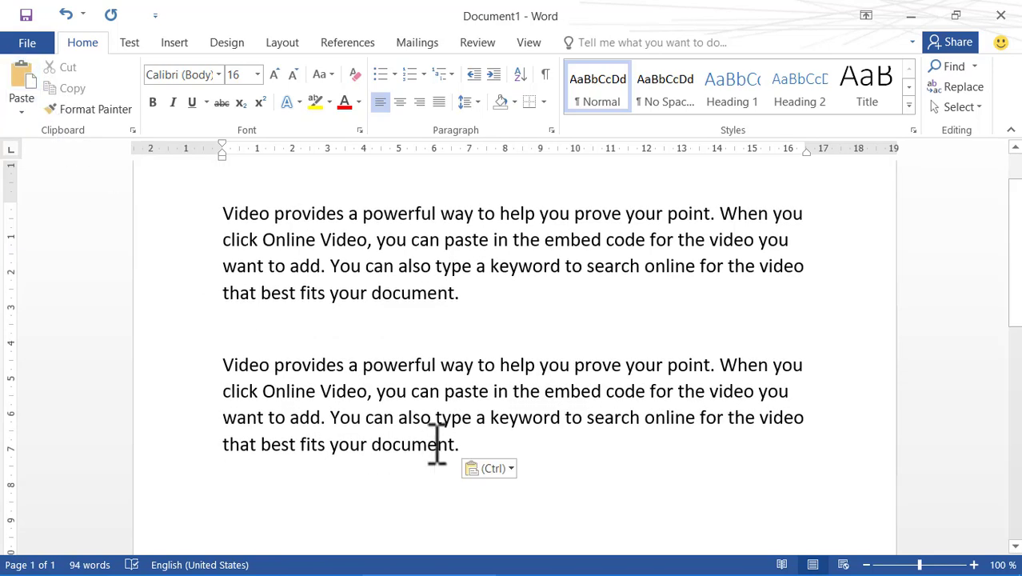
# Cut the second paragraph together with the blank line above it and paste it back below the first paragraph.
pyautogui.scroll(1, 438, 442)
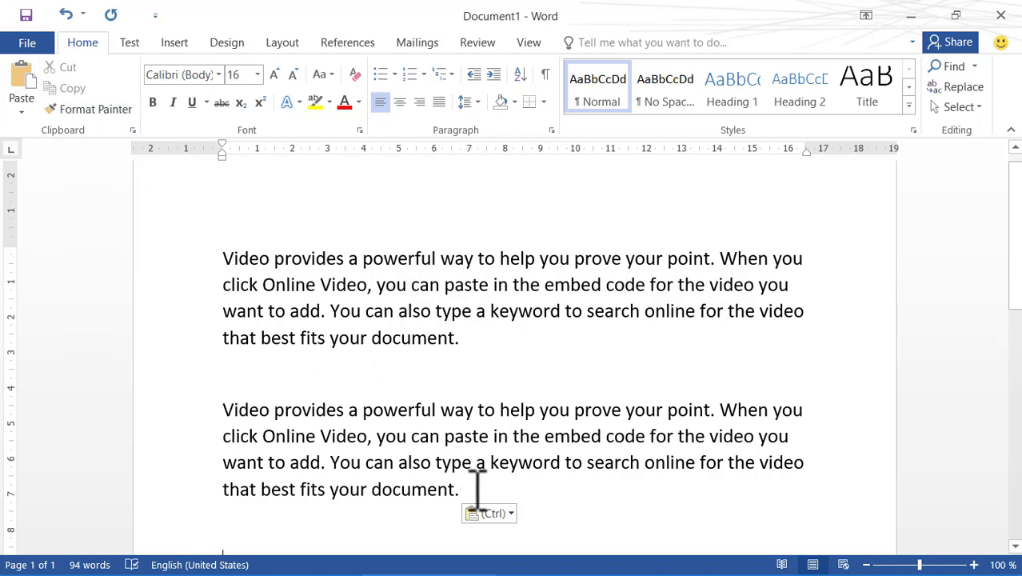
pyautogui.moveTo(475, 488); pyautogui.dragTo(210, 385)
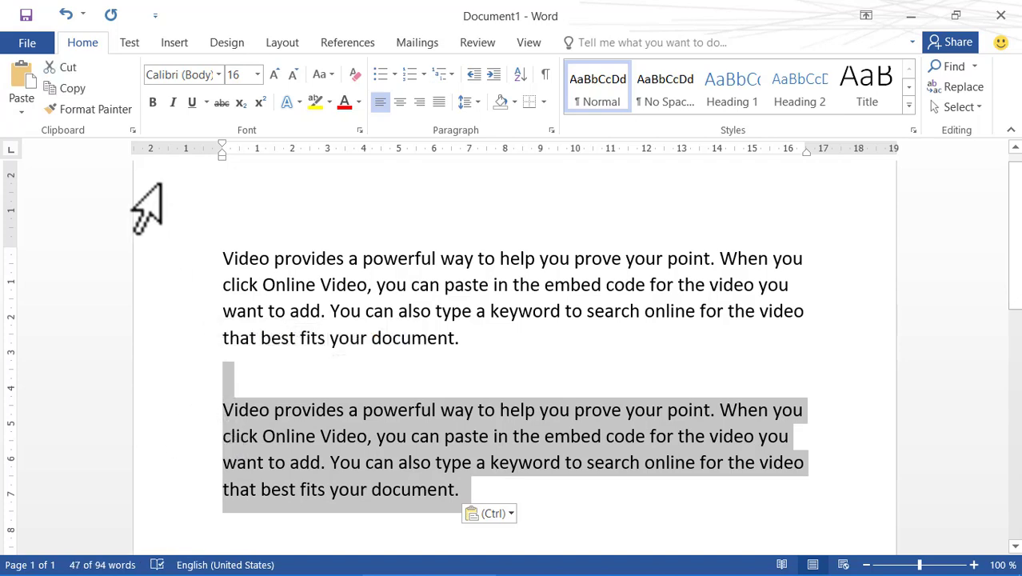
pyautogui.click(68, 70)
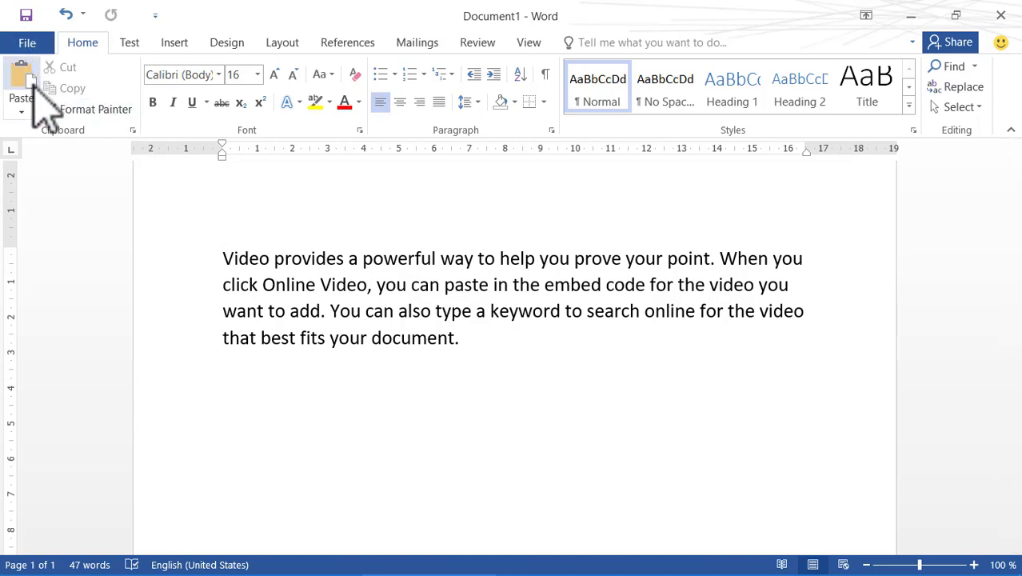
pyautogui.click(88, 109)
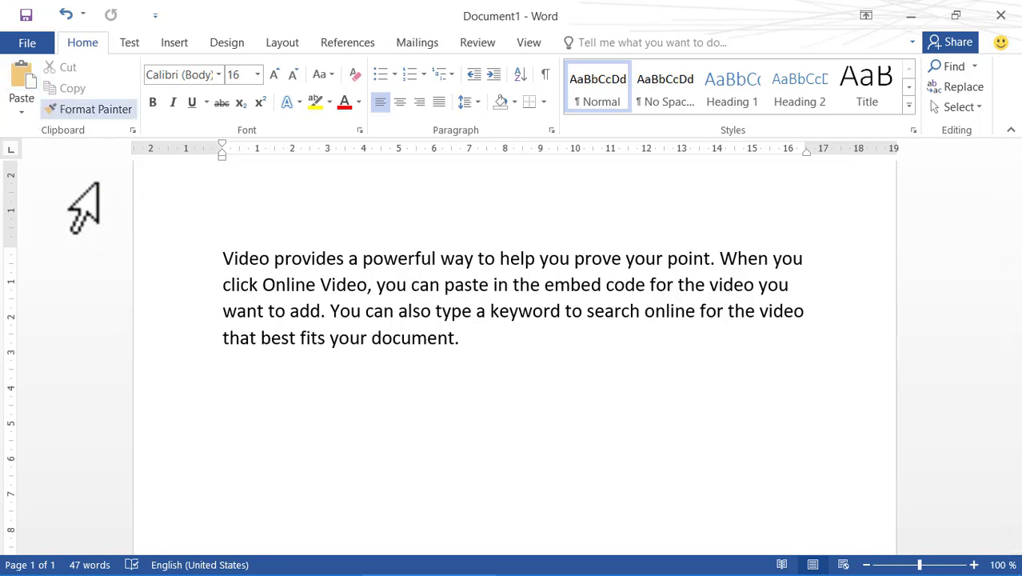
pyautogui.click(271, 420)
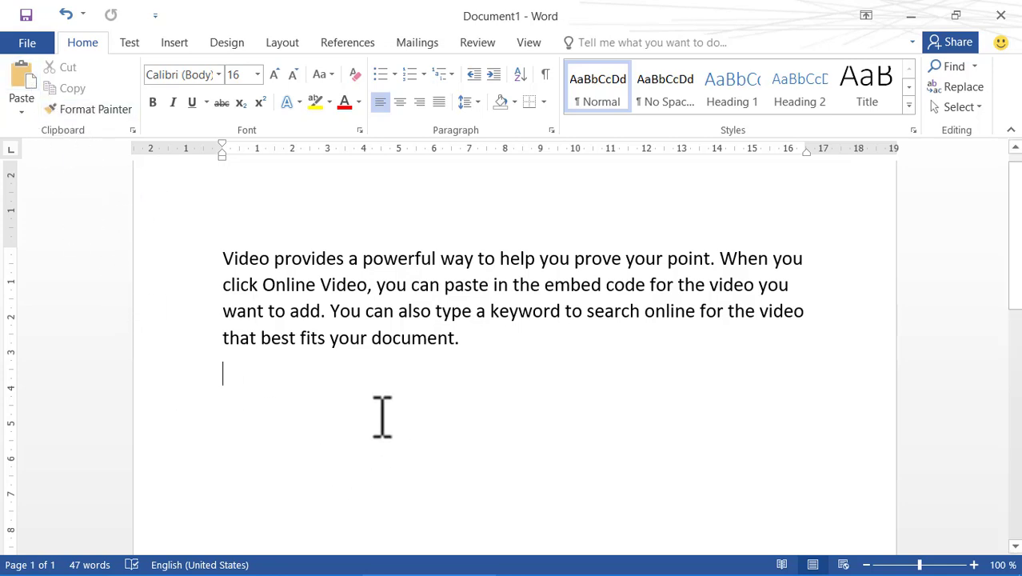
pyautogui.hotkey('ctrl', 'v')
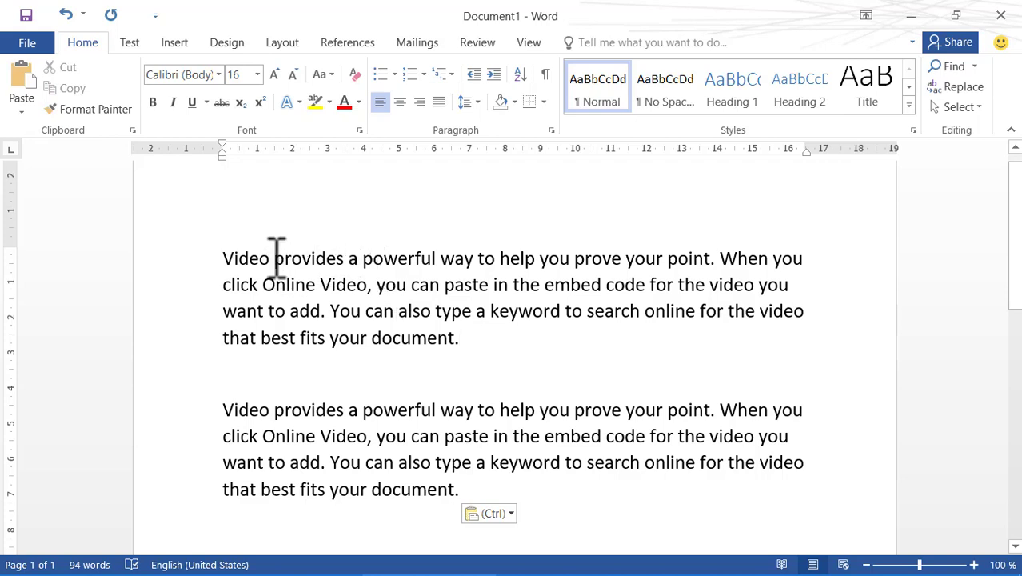
# Color the first word "Video" of the first paragraph red, and change its font color to the standard Blue.
pyautogui.moveTo(267, 256); pyautogui.dragTo(210, 256)
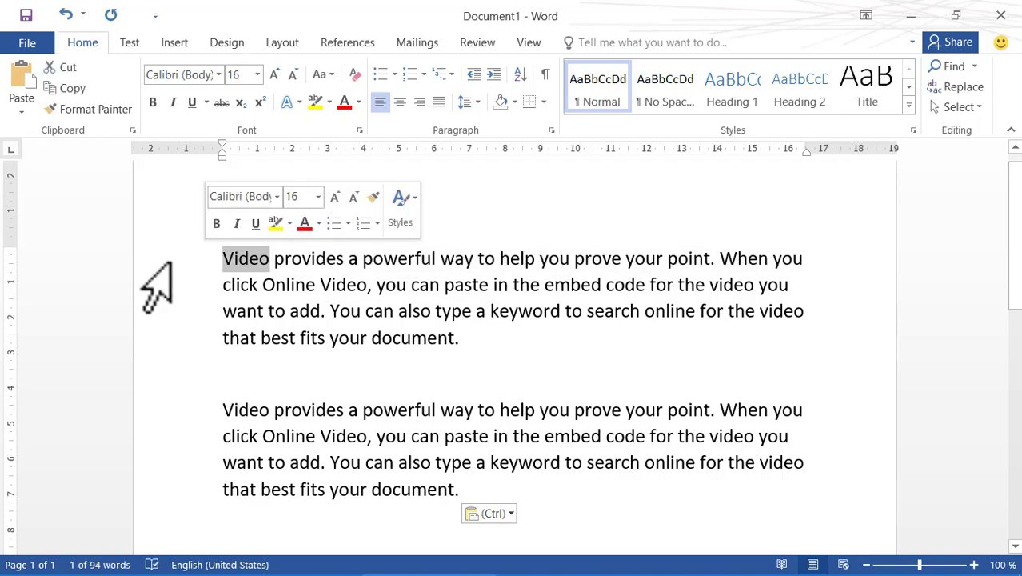
pyautogui.click(359, 103)
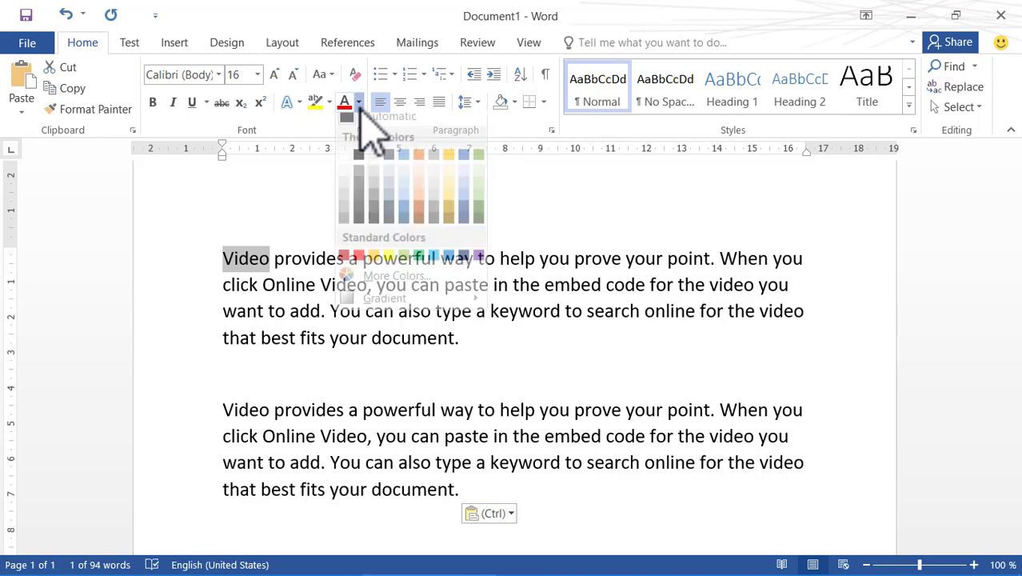
pyautogui.click(343, 102)
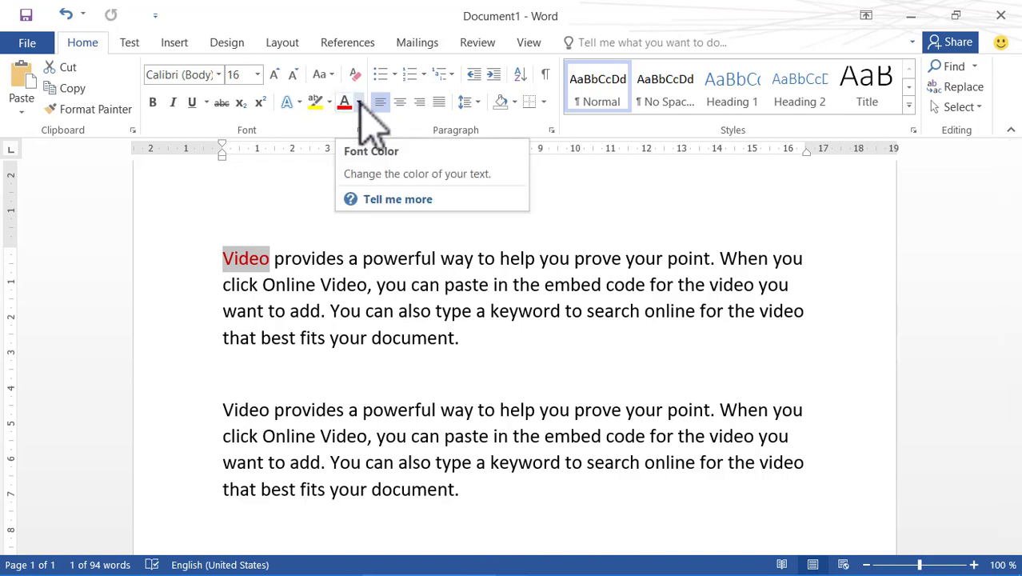
pyautogui.click(360, 103)
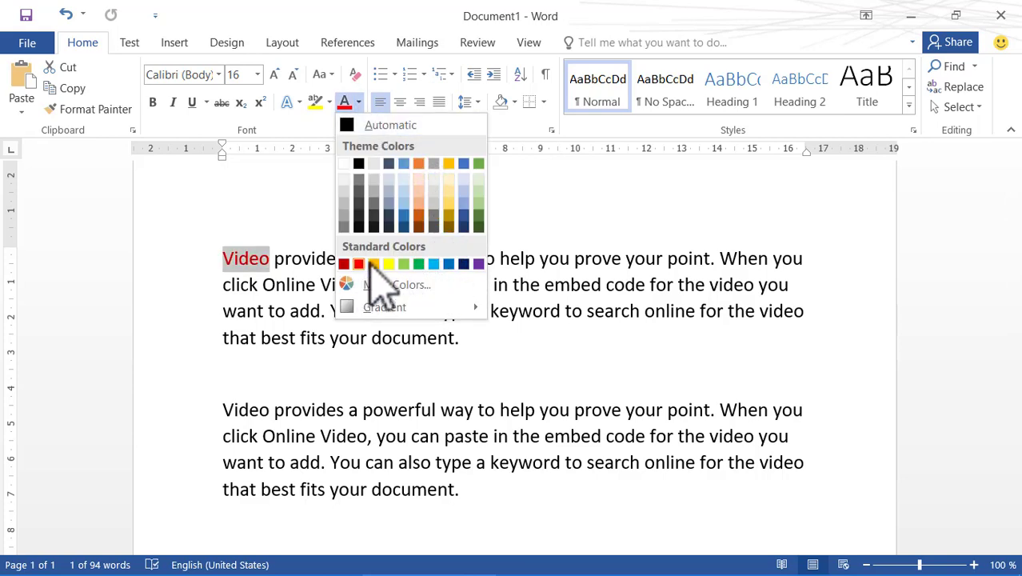
pyautogui.click(450, 263)
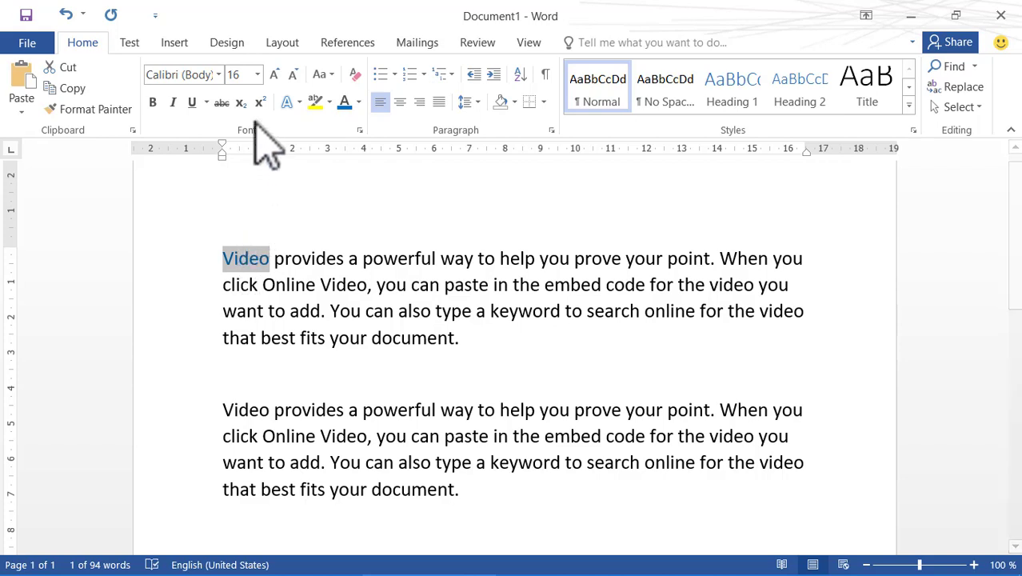
# Increase the font size of the selected word "Video" stepwise to 36.
pyautogui.click(275, 75)
pyautogui.click(275, 74)
pyautogui.click(275, 74)
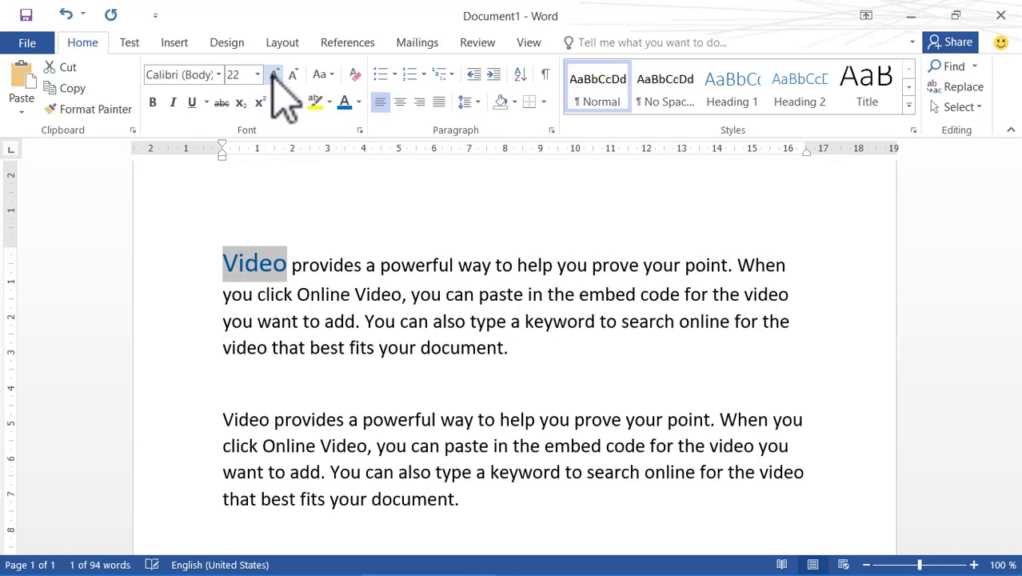
pyautogui.click(275, 75)
pyautogui.click(274, 75)
pyautogui.click(274, 74)
pyautogui.click(274, 74)
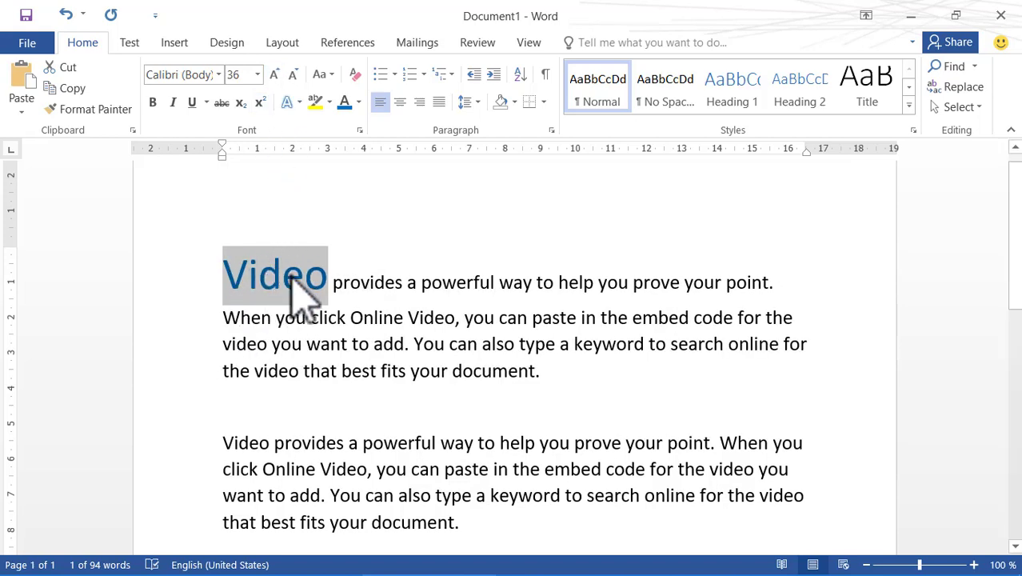
# Set the font size of the selected word "Video" to 20, and change it to 24.
pyautogui.click(258, 75)
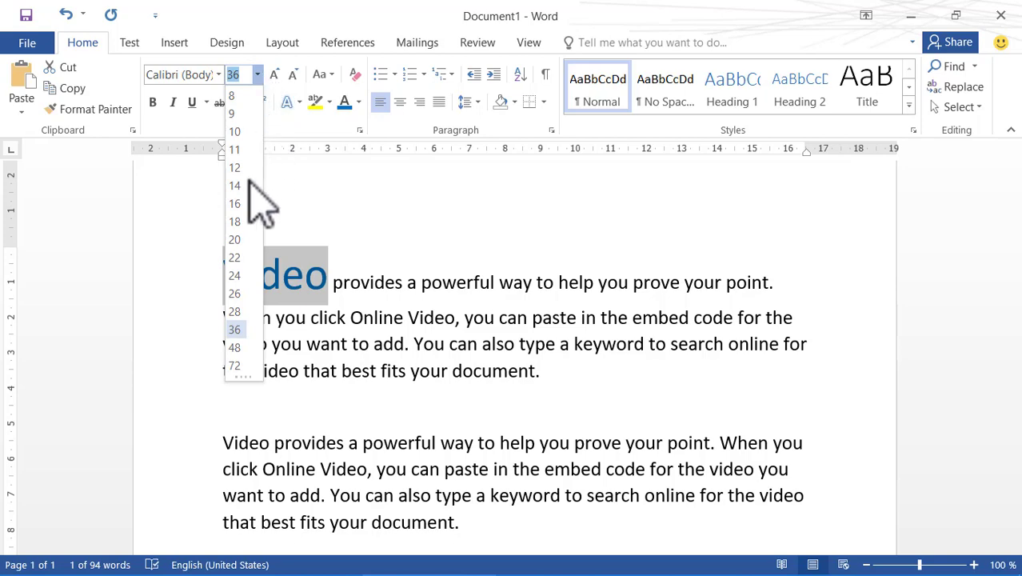
pyautogui.click(235, 240)
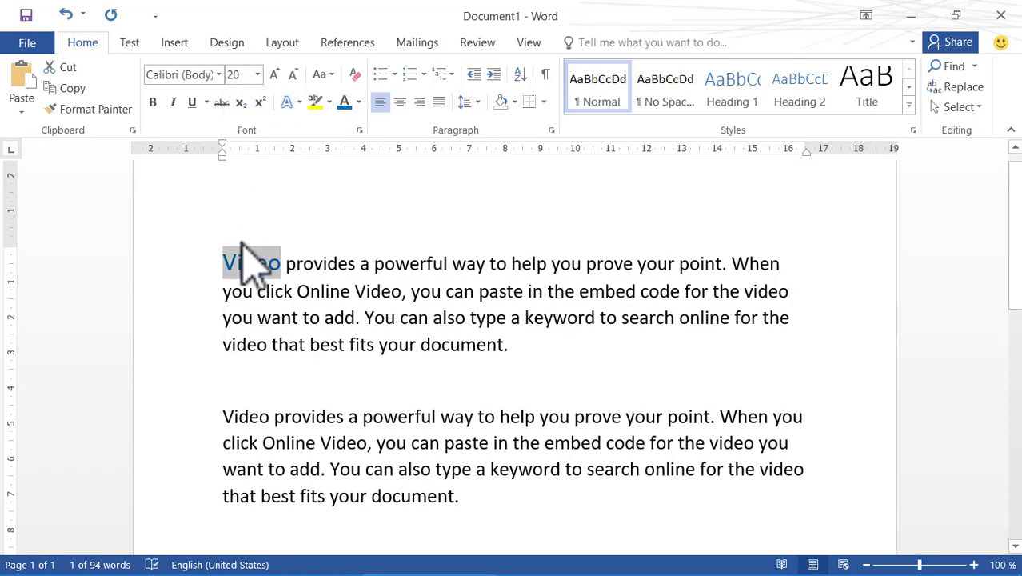
pyautogui.click(252, 74)
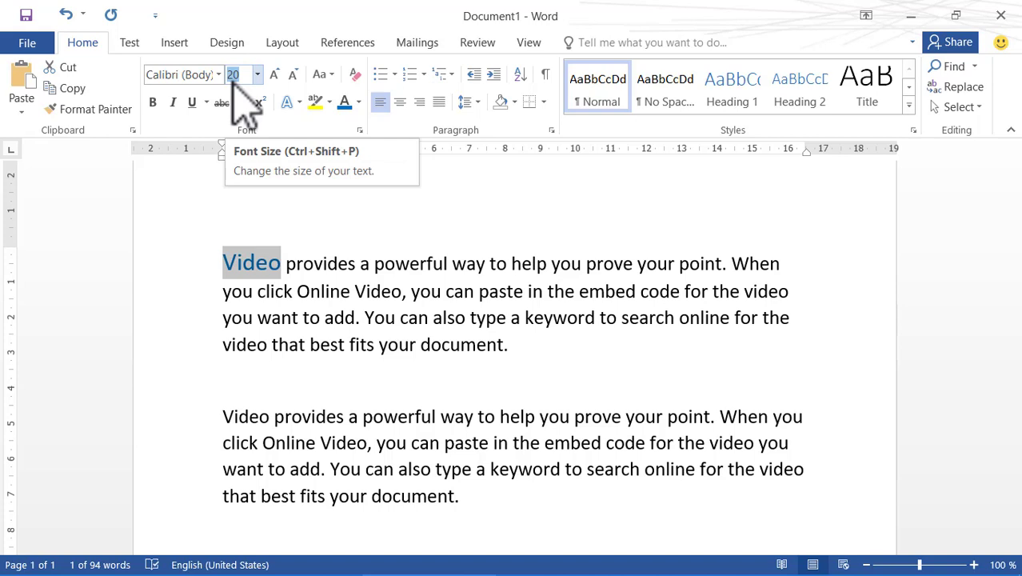
pyautogui.write('24')
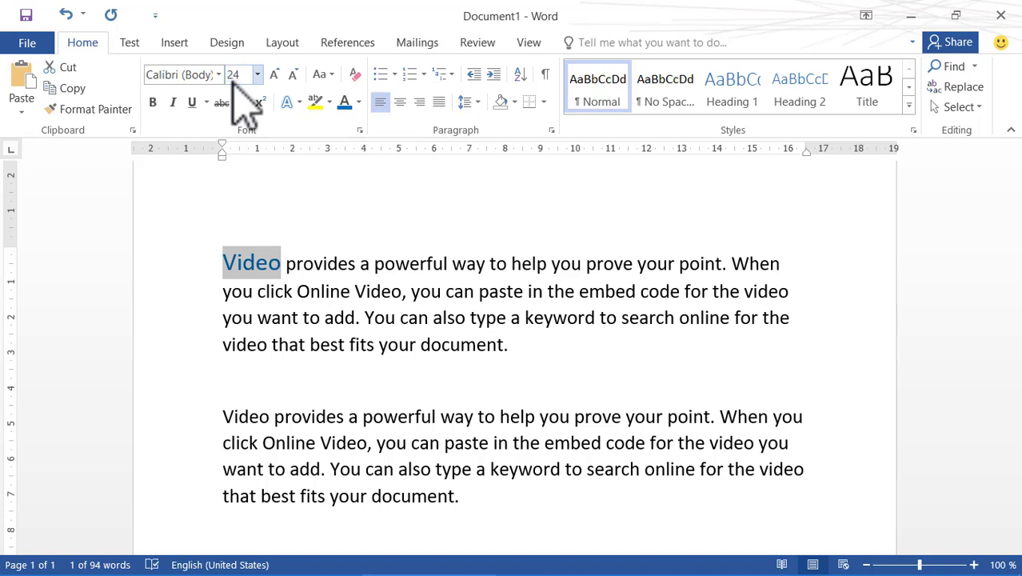
pyautogui.press('Return')
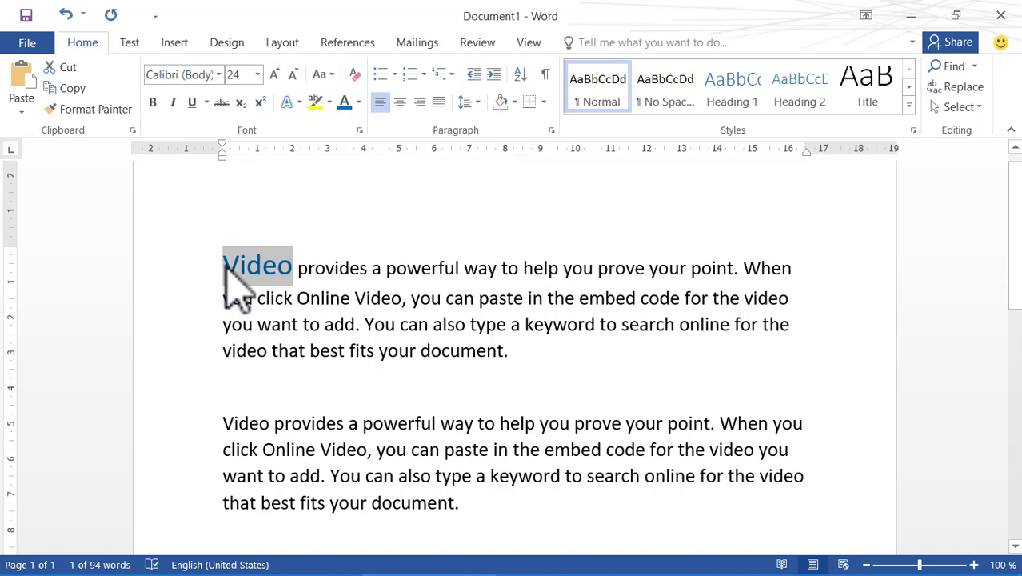
# Browse the available fonts and apply Arial Black to the selected word "Video".
pyautogui.click(220, 74)
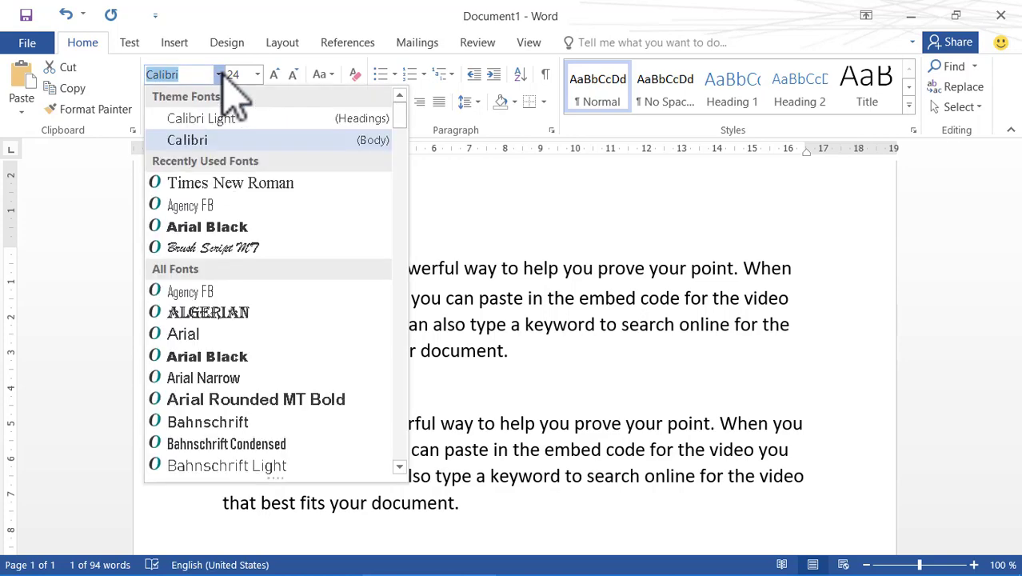
pyautogui.scroll(-11, 248, 250)
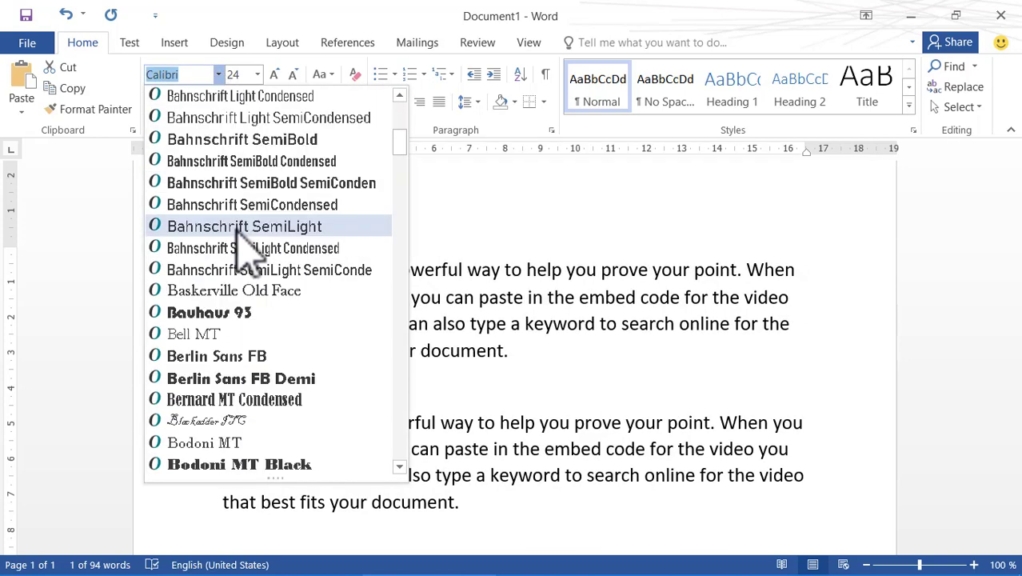
pyautogui.scroll(-9, 237, 232)
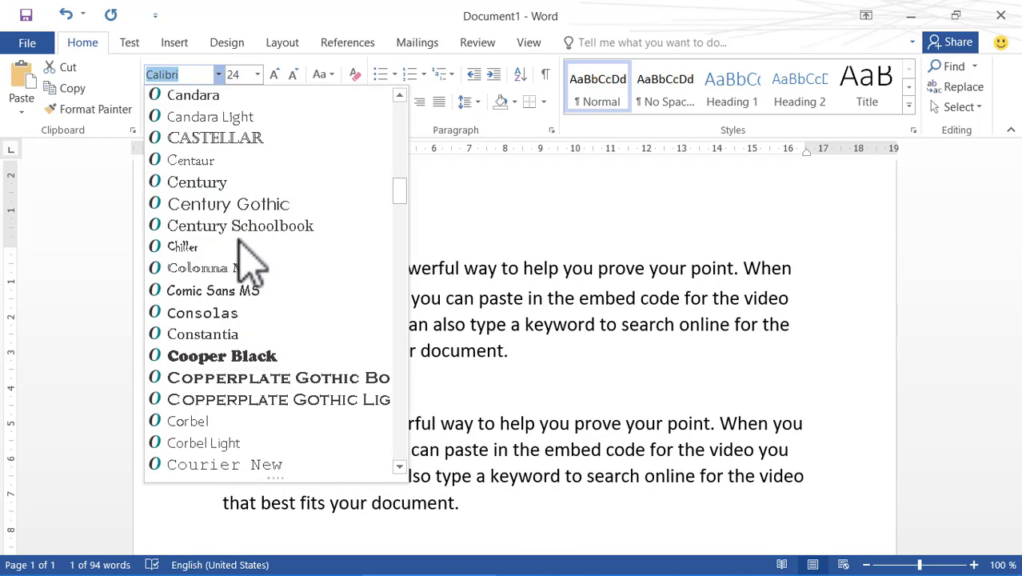
pyautogui.scroll(-4, 252, 264)
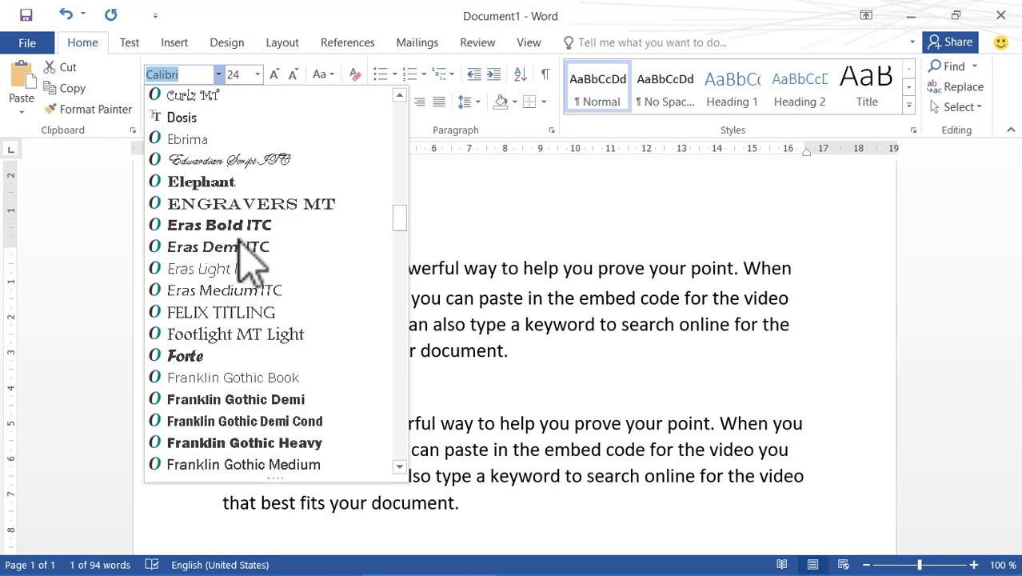
pyautogui.scroll(1, 252, 266)
pyautogui.scroll(15, 248, 264)
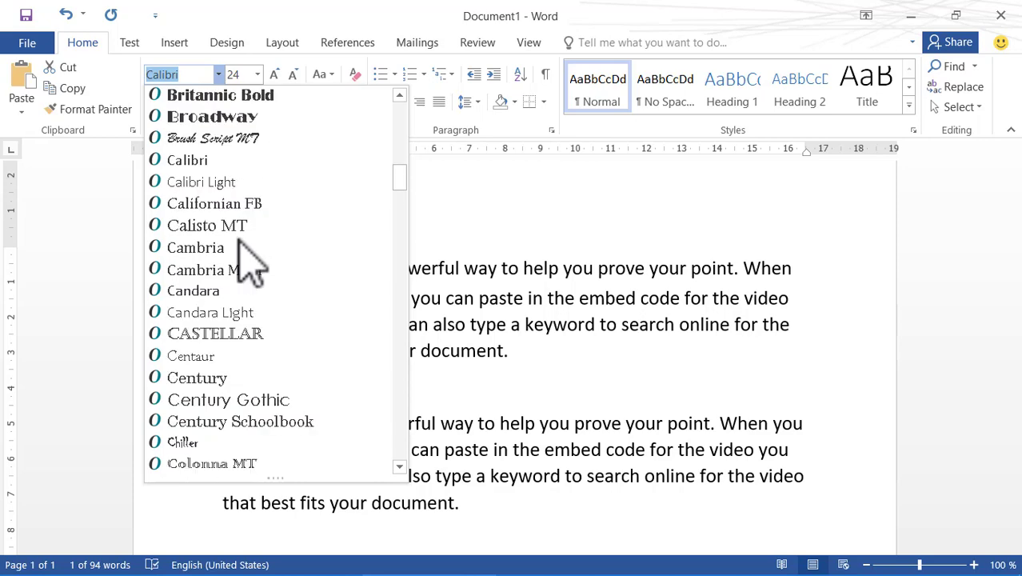
pyautogui.scroll(6, 248, 262)
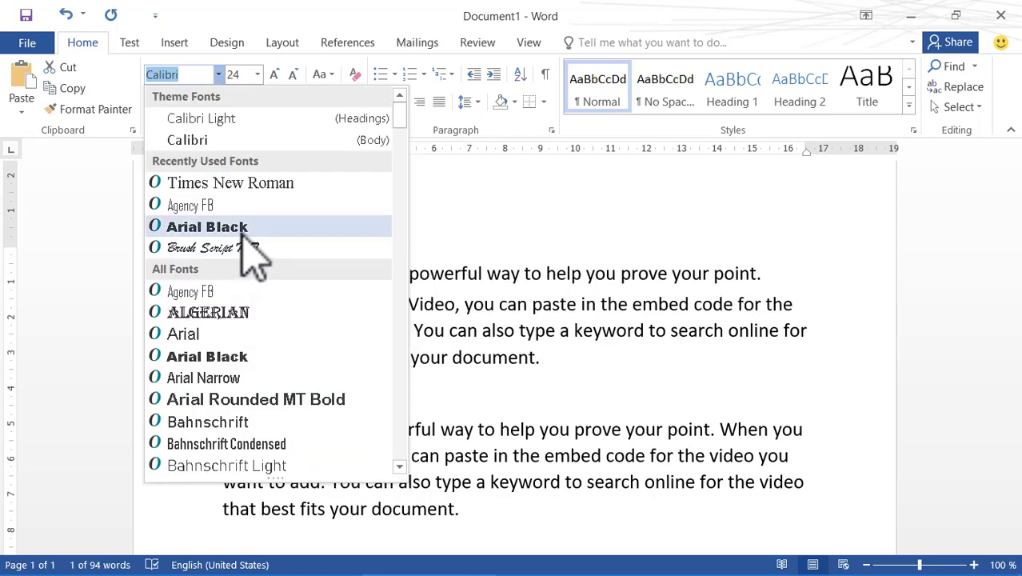
pyautogui.click(240, 228)
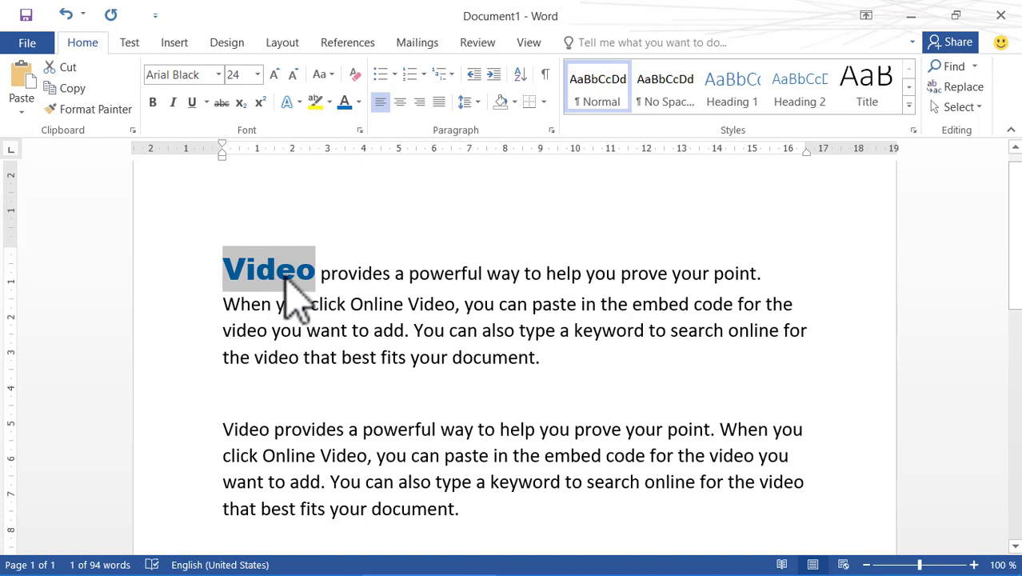
# Change the font of the selected word "Video" to Times New Roman and increase its size stepwise to 36.
pyautogui.click(208, 74)
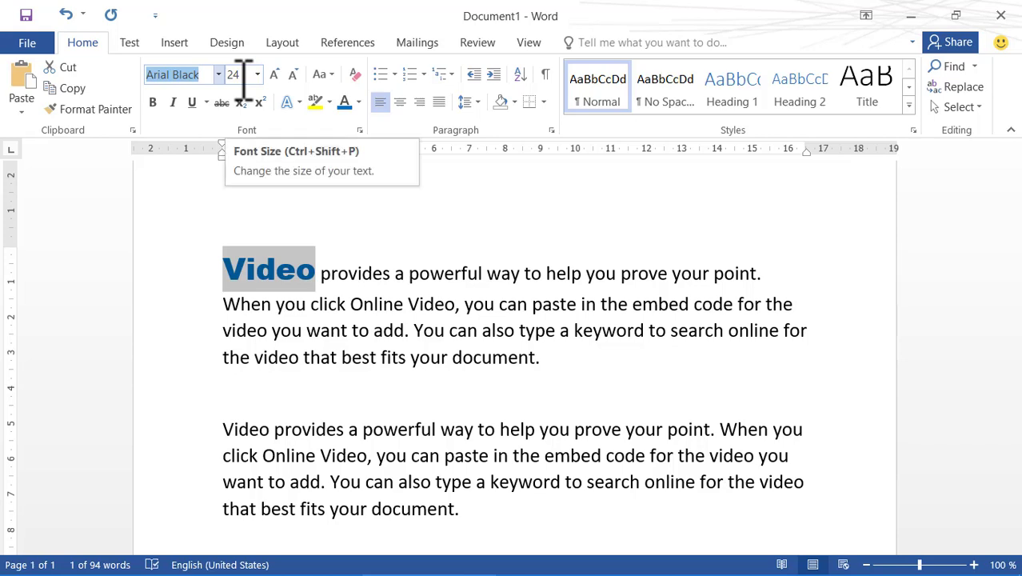
pyautogui.write('Times New Ro')
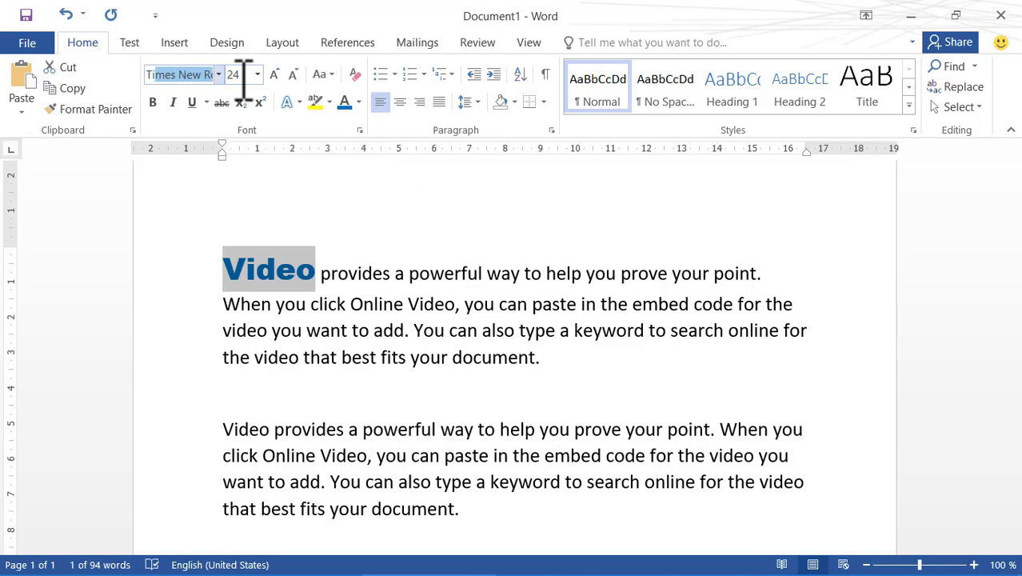
pyautogui.press('Return')
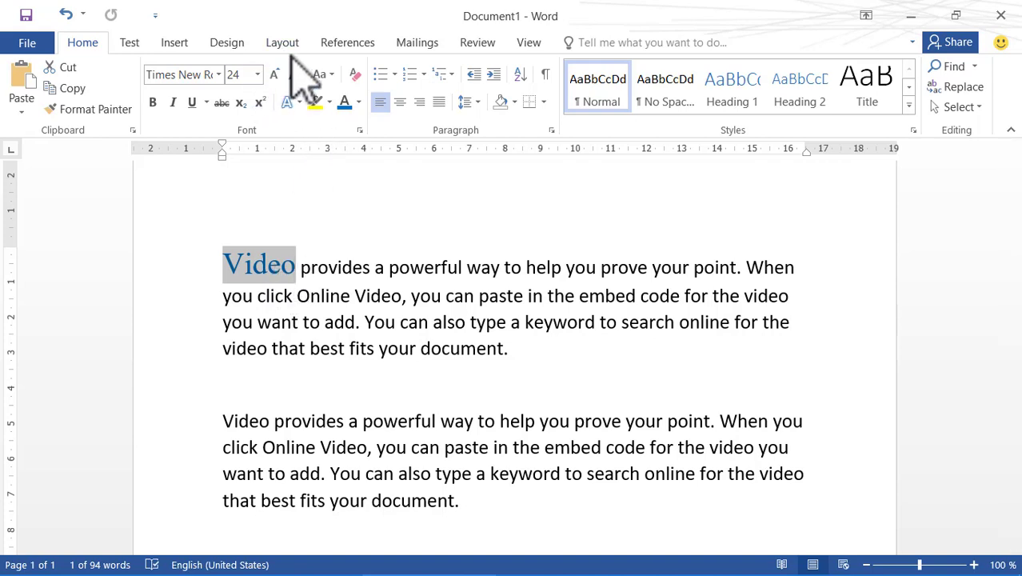
pyautogui.click(274, 73)
pyautogui.click(274, 74)
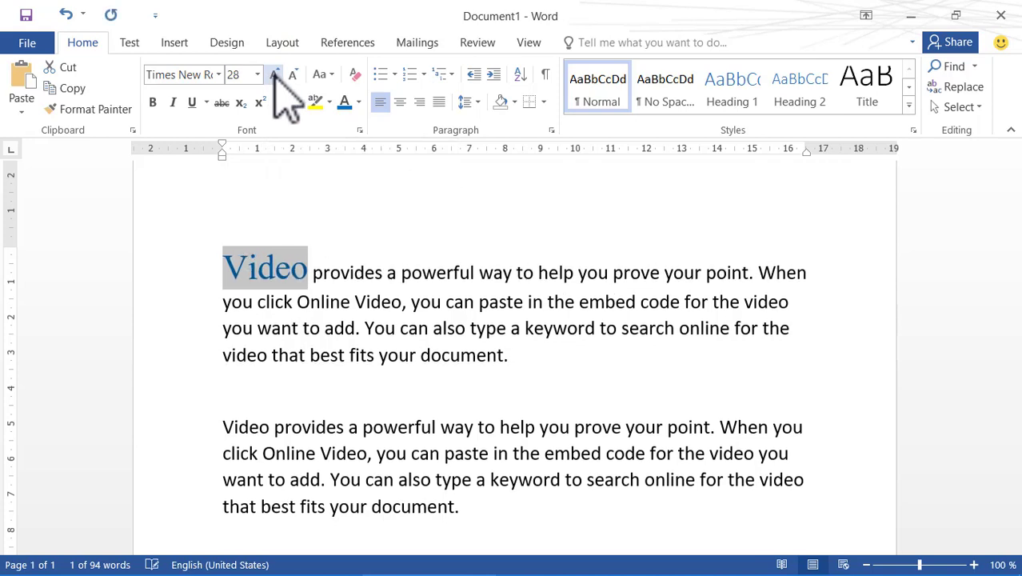
pyautogui.click(274, 74)
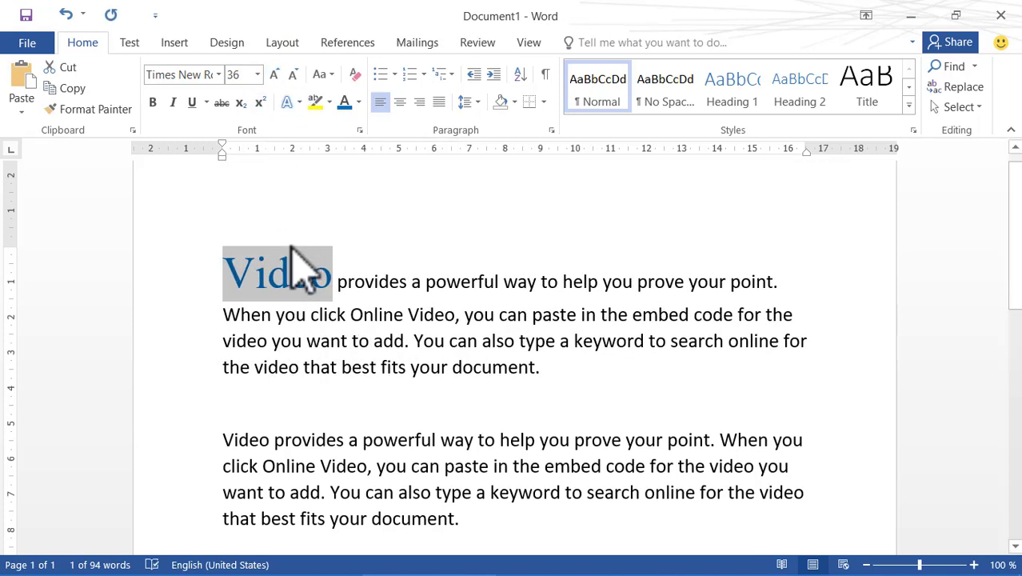
# Make the selected word "Video" bold and italic, switching each style off and on again once.
pyautogui.click(153, 102)
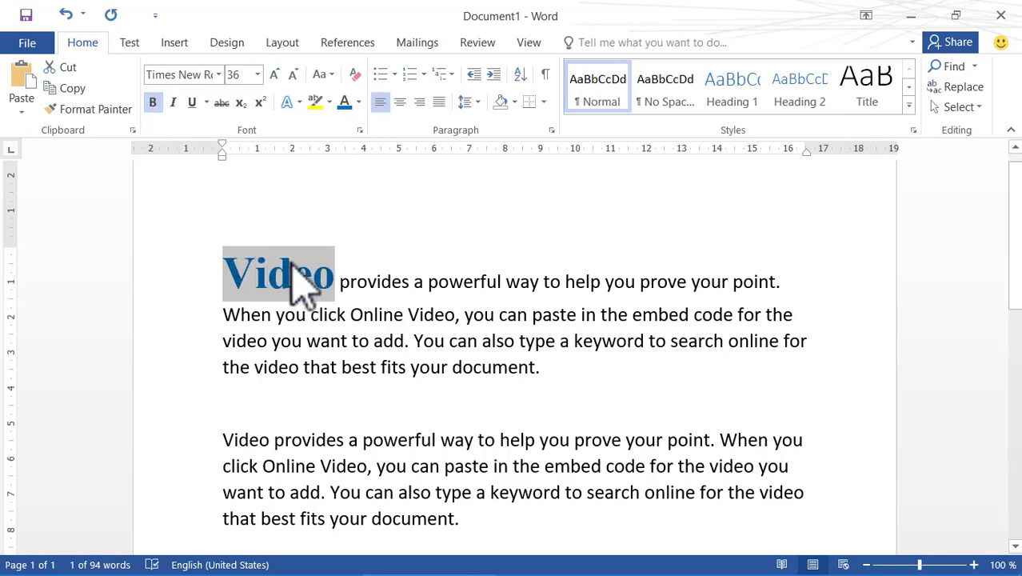
pyautogui.hotkey('ctrl', 'b')
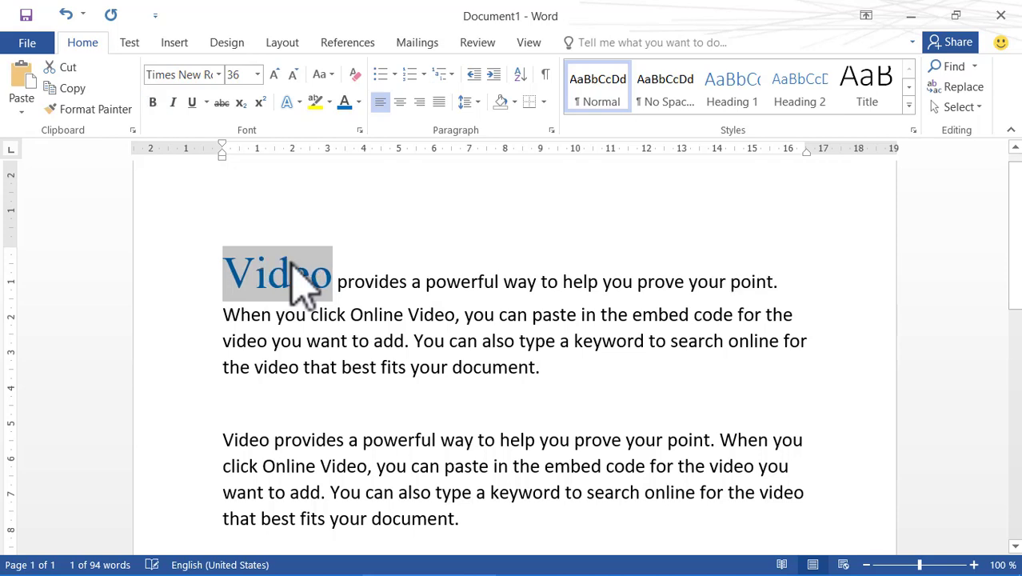
pyautogui.hotkey('ctrl', 'b')
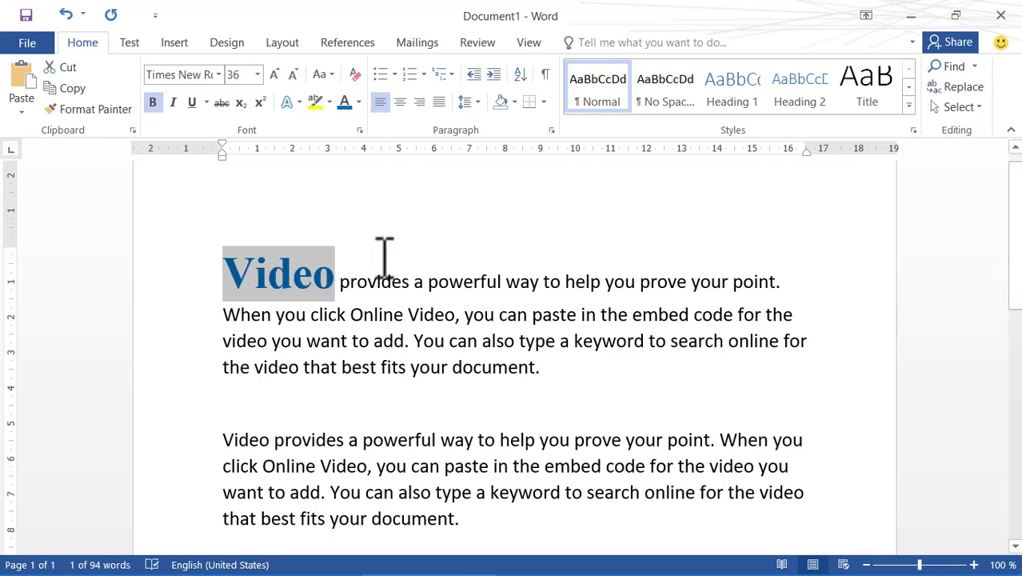
pyautogui.click(174, 103)
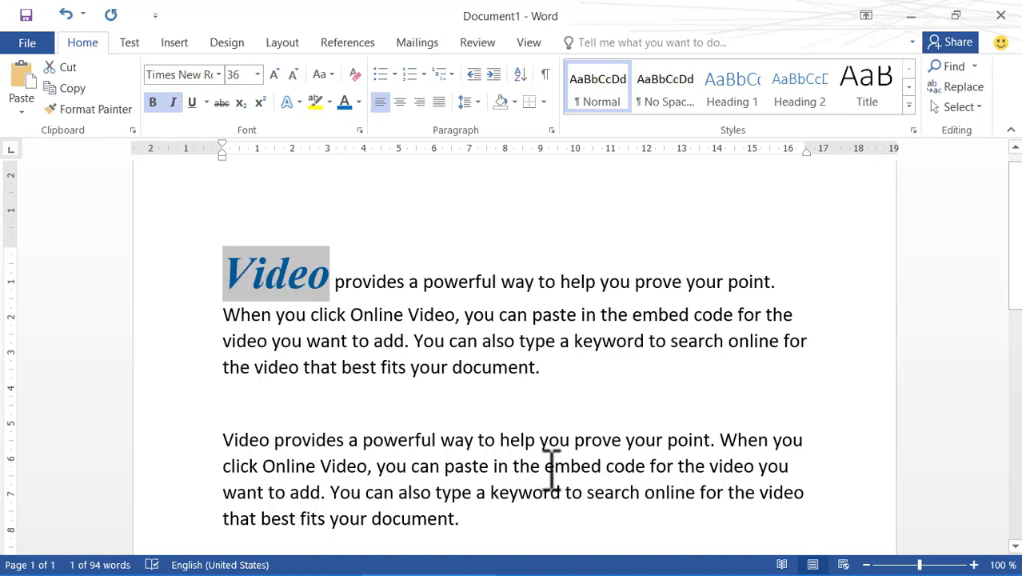
pyautogui.hotkey('ctrl', 'i')
pyautogui.hotkey('ctrl', 'i')
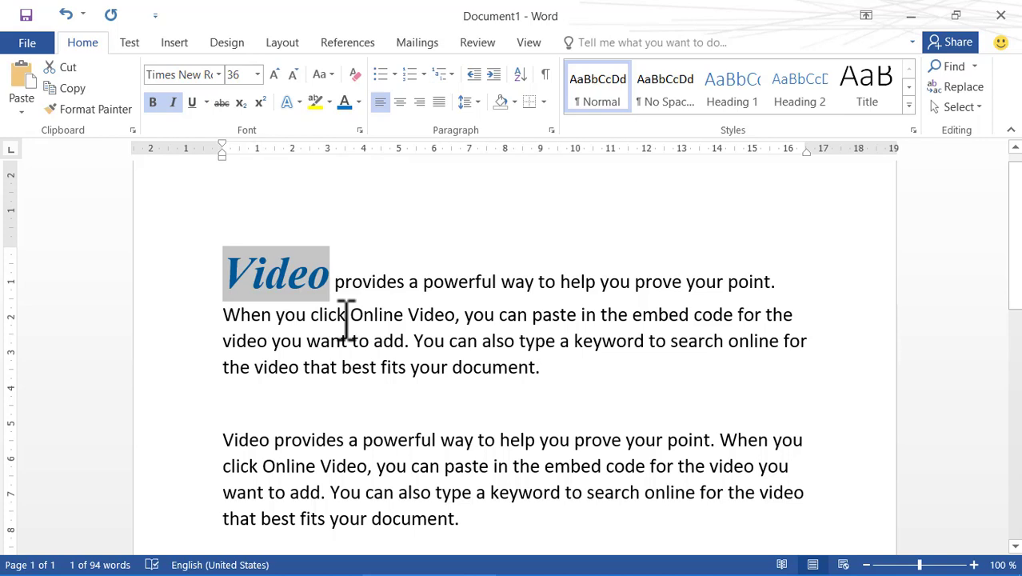
# Underline the selected word "Video", toggle the underline off and on, and change it to a double underline.
pyautogui.hotkey('ctrl', 'u')
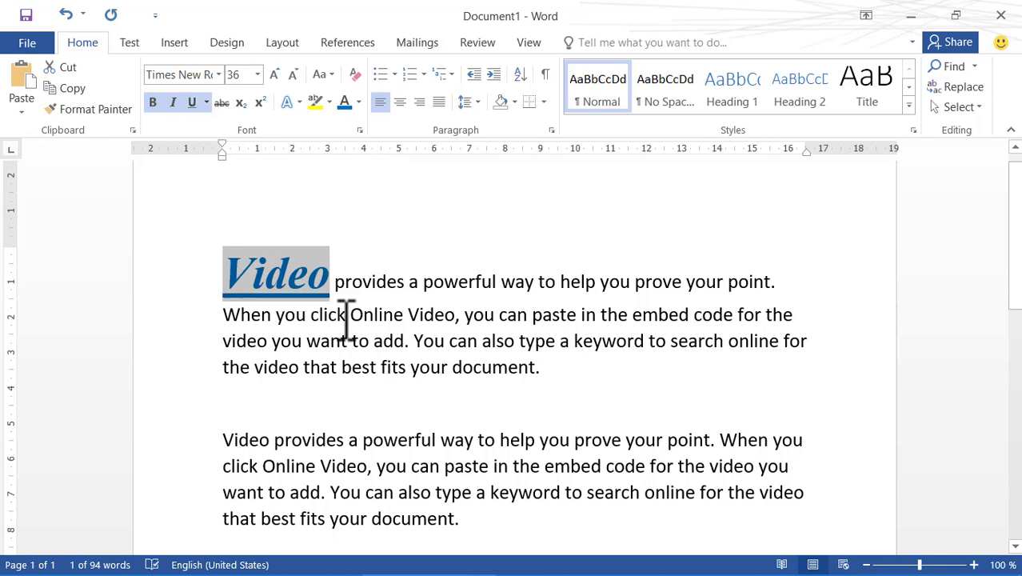
pyautogui.click(193, 101)
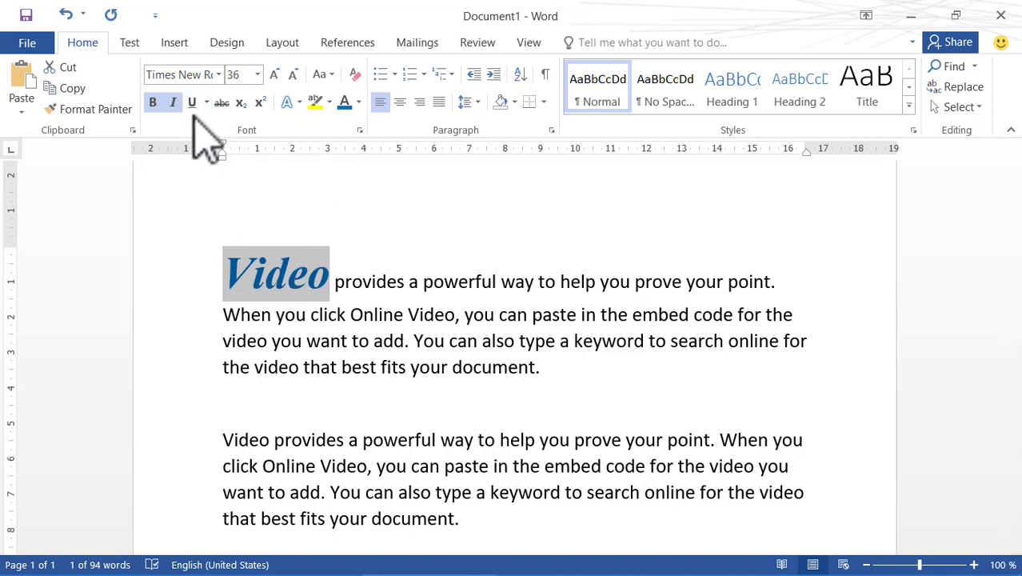
pyautogui.click(196, 104)
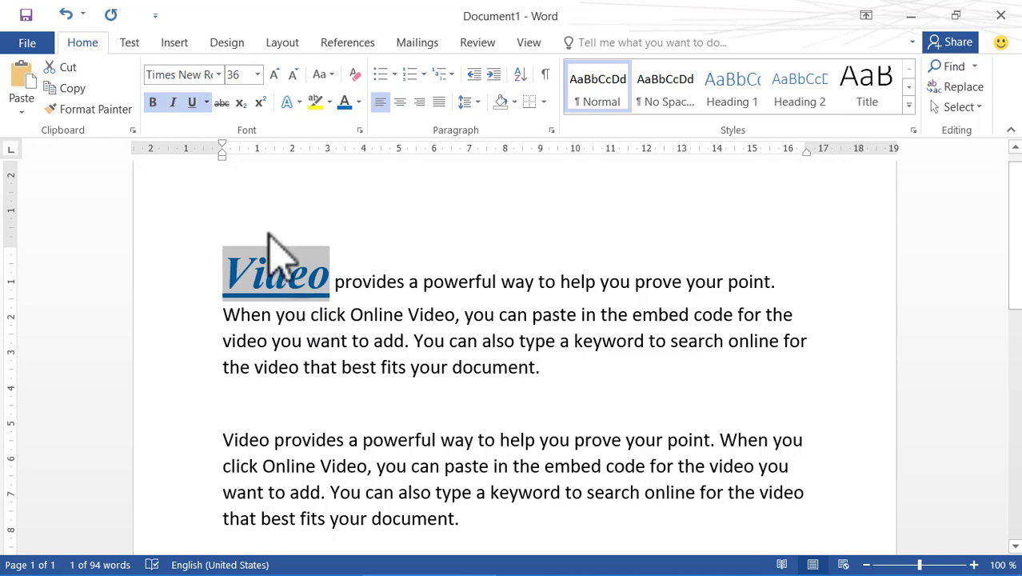
pyautogui.click(205, 102)
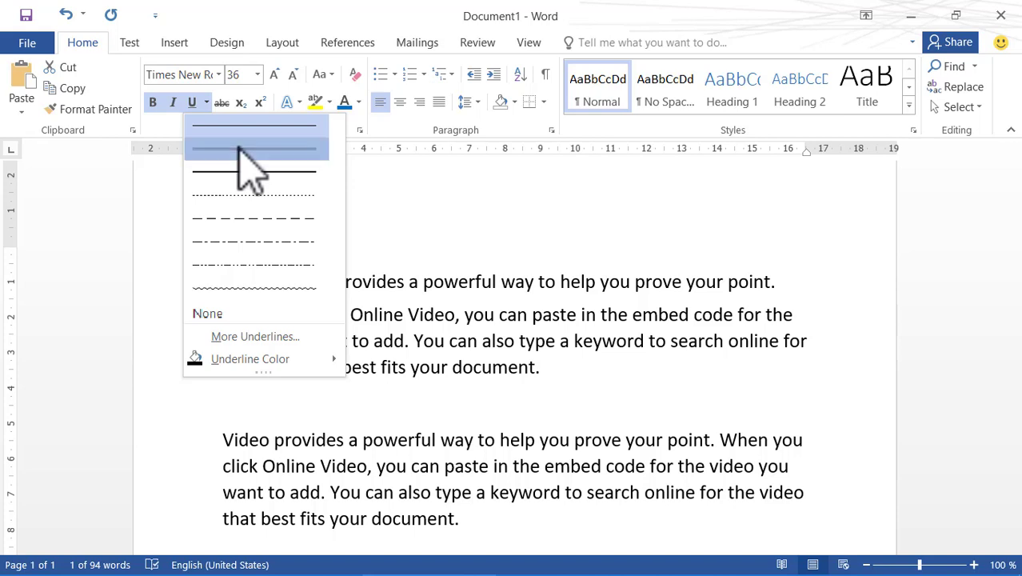
pyautogui.click(239, 148)
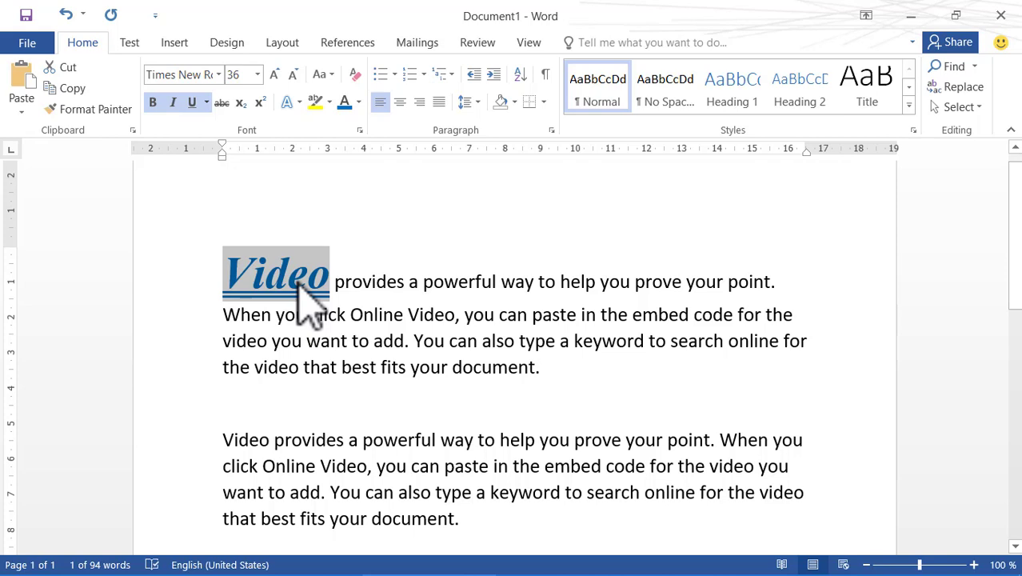
# Set the underline color of the selected word "Video" to the standard Orange.
pyautogui.click(210, 104)
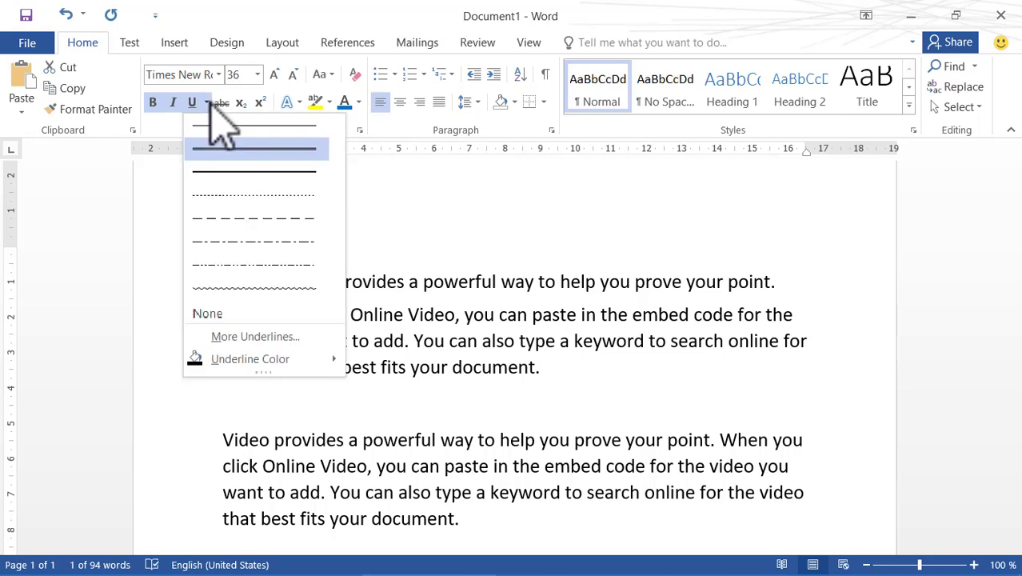
pyautogui.moveTo(303, 353)
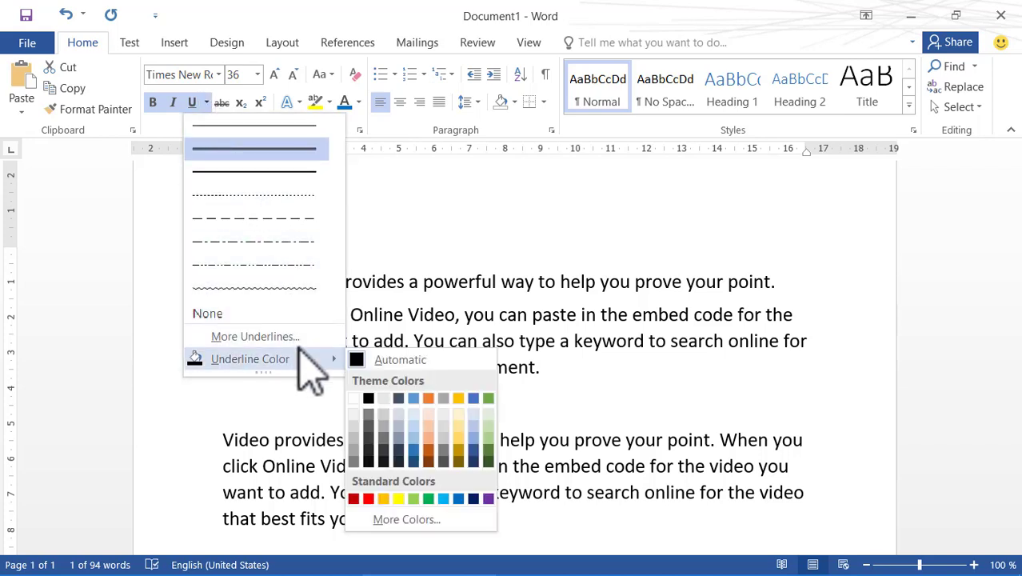
pyautogui.click(383, 498)
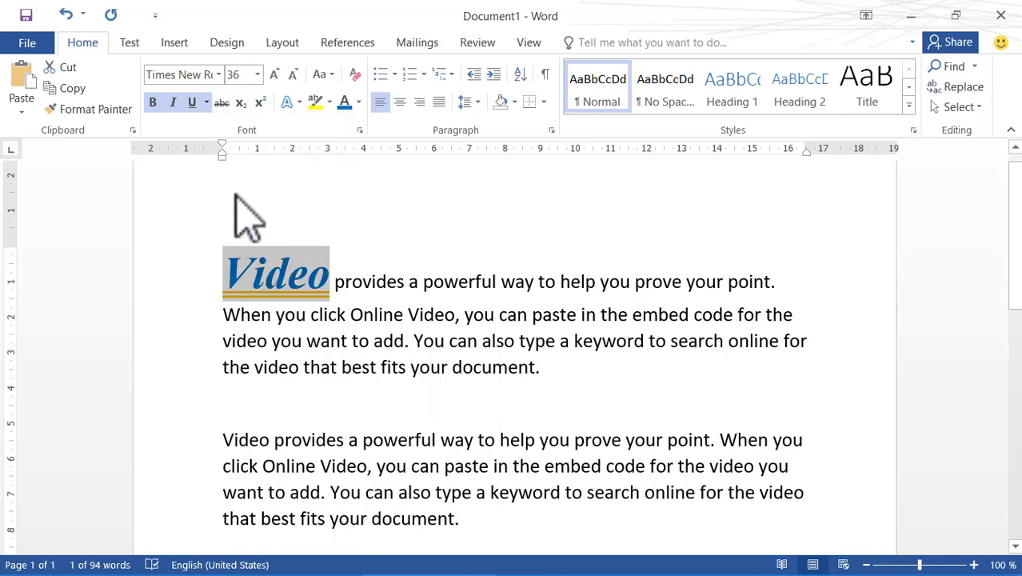
# Apply strikethrough to the word "prove" in the first line of the first paragraph.
pyautogui.click(333, 282)
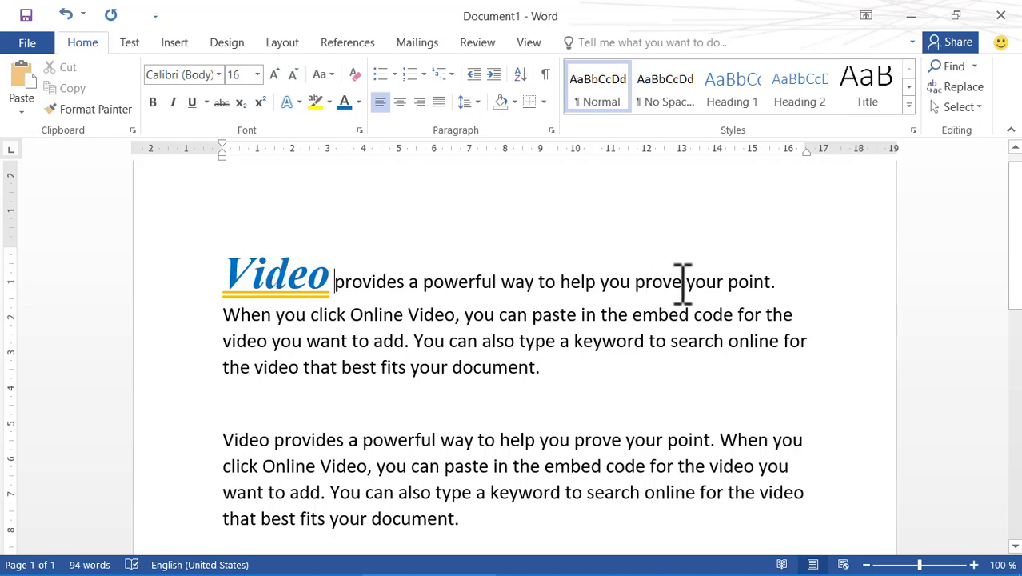
pyautogui.moveTo(687, 282); pyautogui.dragTo(645, 281)
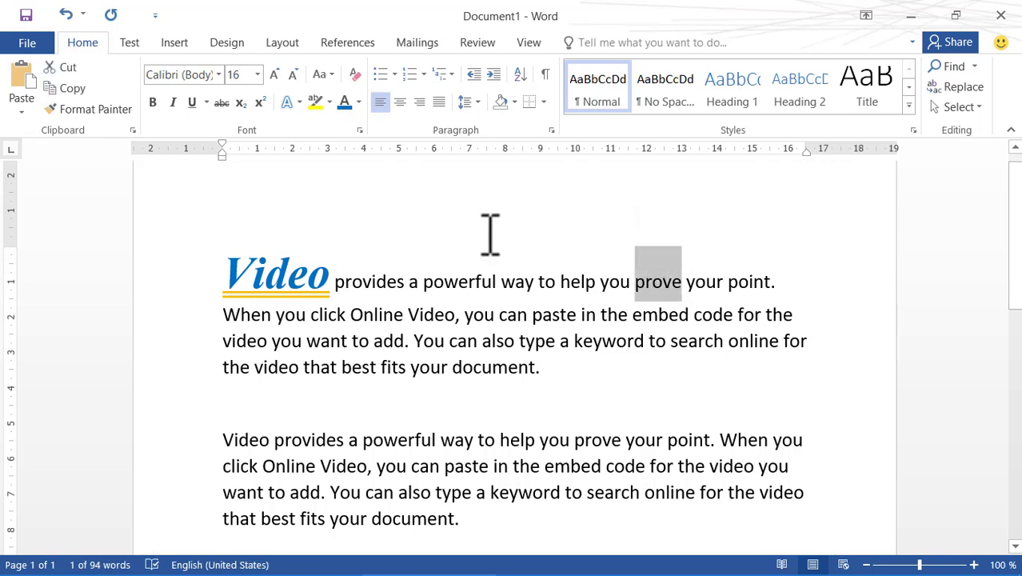
pyautogui.click(224, 104)
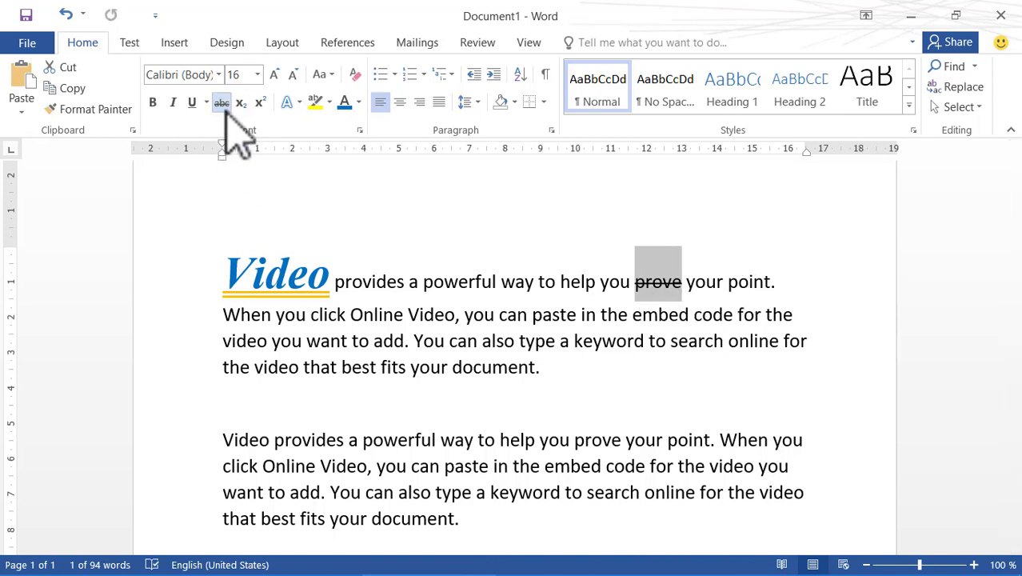
# Change the case of the first word "Video" to UPPERCASE, to lowercase and back to Sentence case.
pyautogui.click(332, 272)
pyautogui.moveTo(336, 269); pyautogui.dragTo(217, 270)
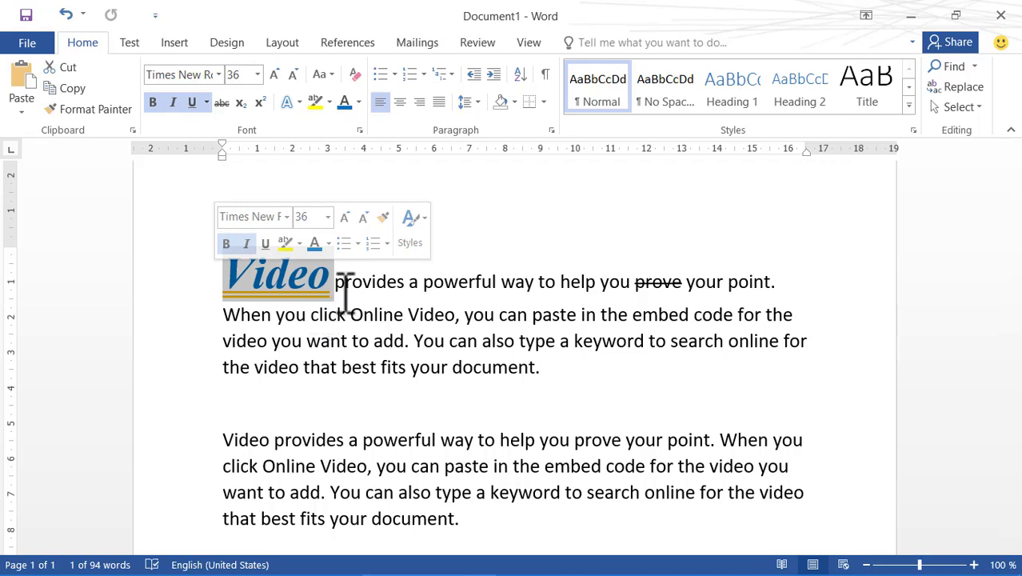
pyautogui.click(332, 74)
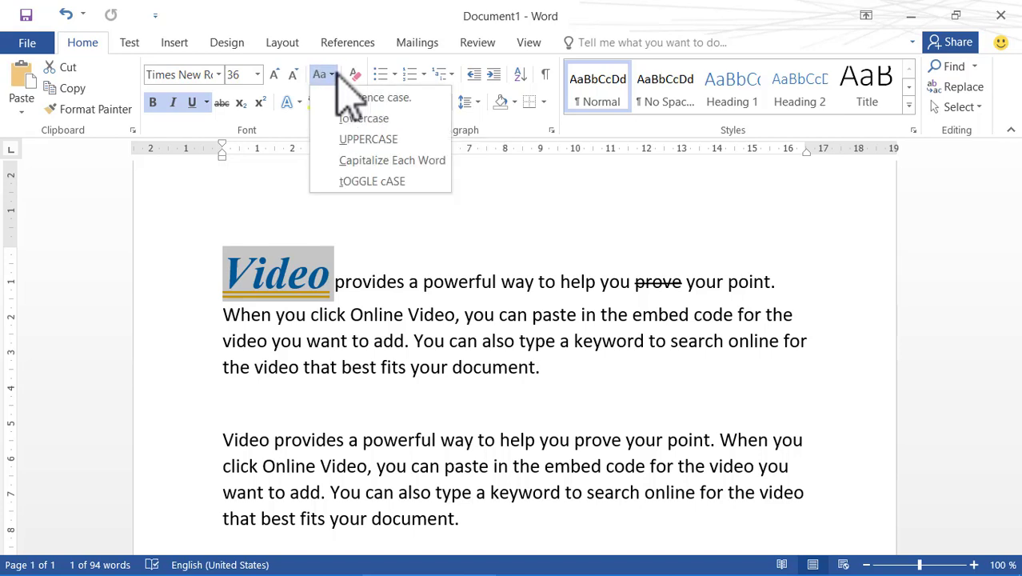
pyautogui.click(398, 141)
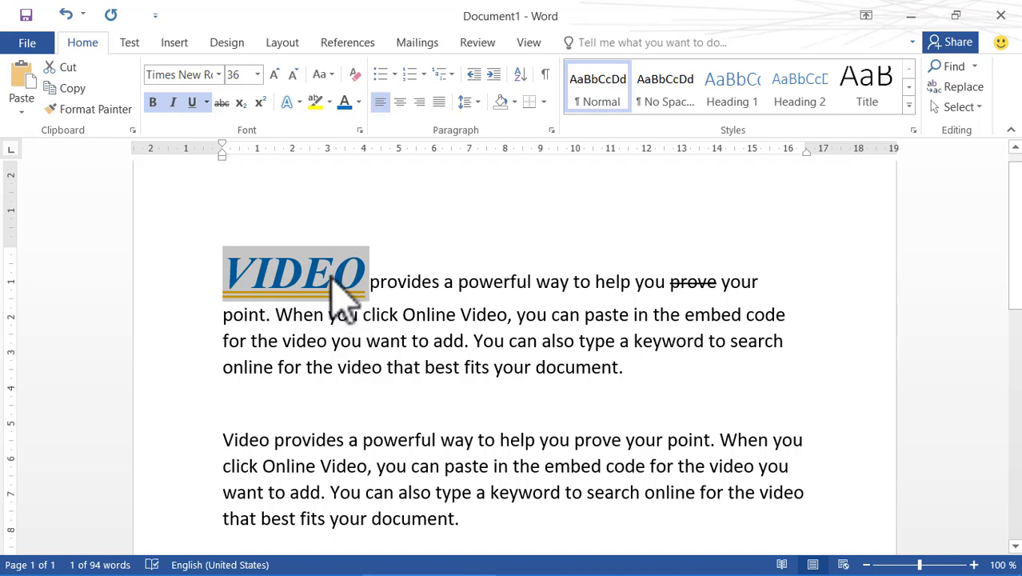
pyautogui.click(326, 73)
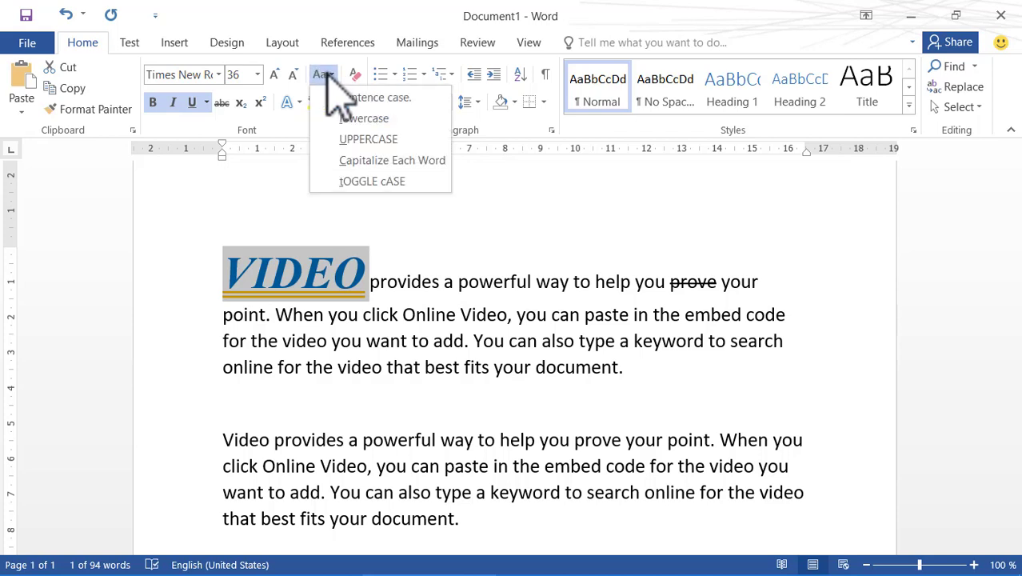
pyautogui.click(352, 118)
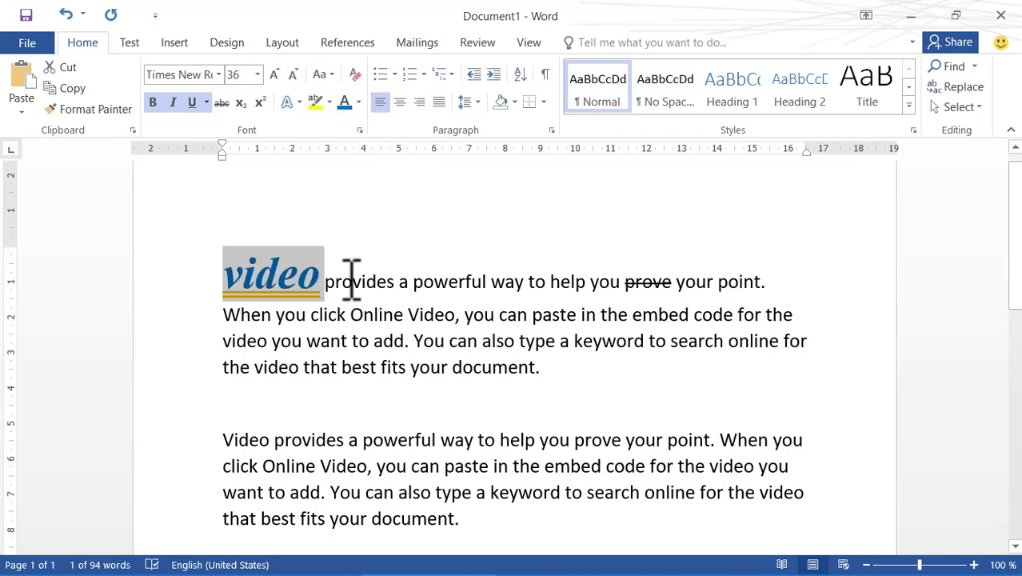
pyautogui.click(324, 74)
pyautogui.click(352, 97)
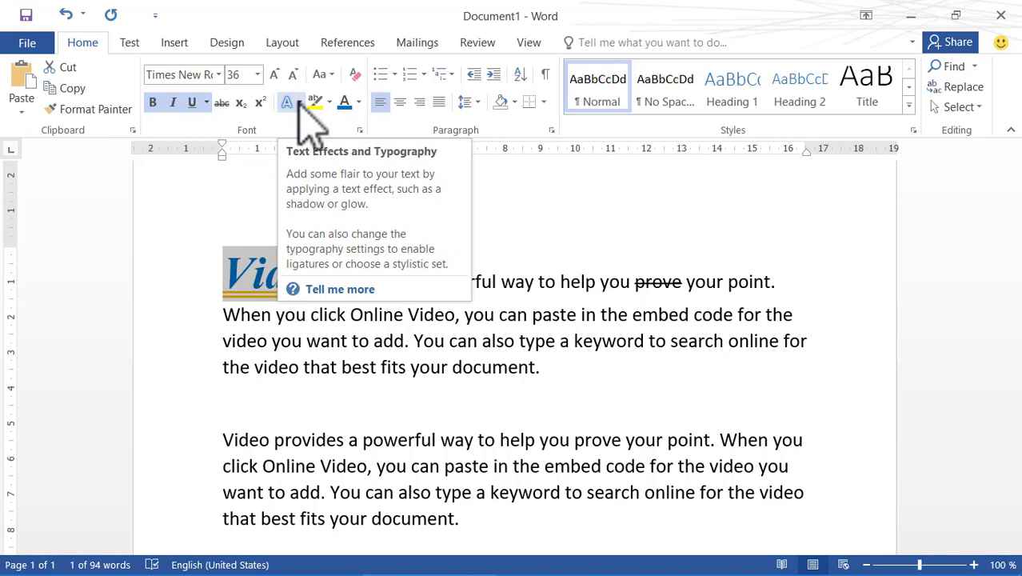
# Apply the bold blue shadowed text effect to "Video," in the second line of the first paragraph.
pyautogui.click(438, 376)
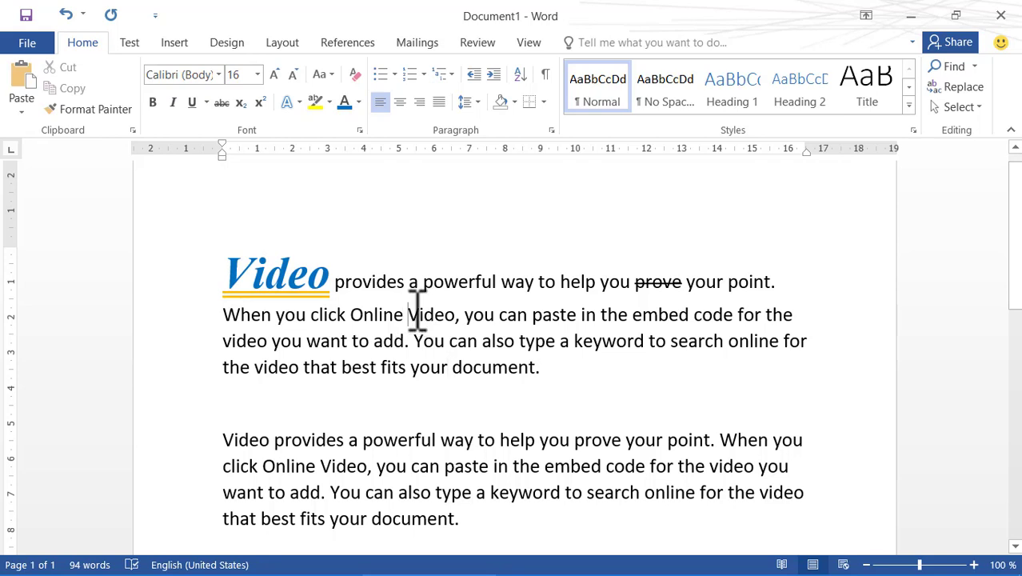
pyautogui.moveTo(420, 316); pyautogui.dragTo(460, 315)
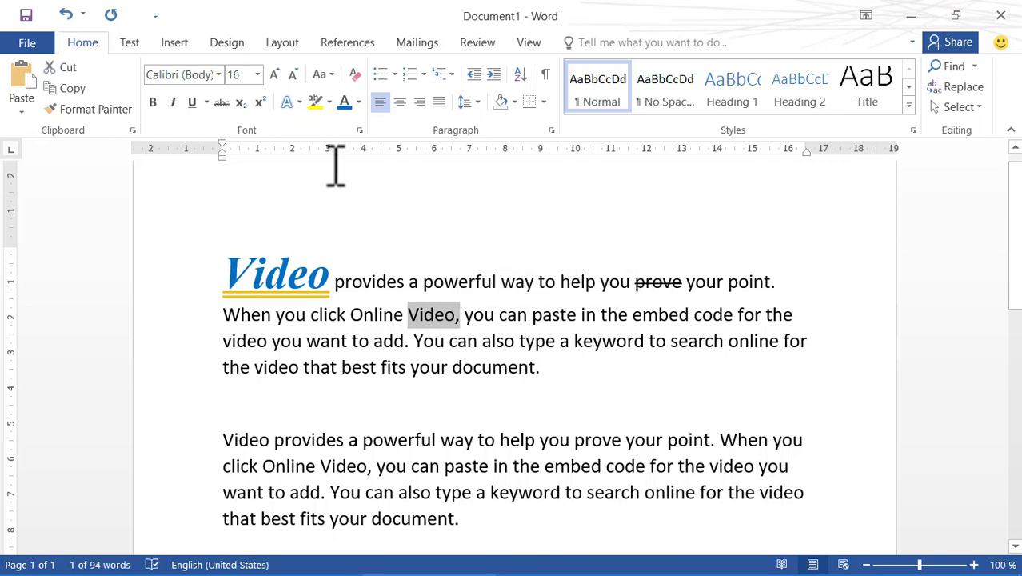
pyautogui.click(300, 103)
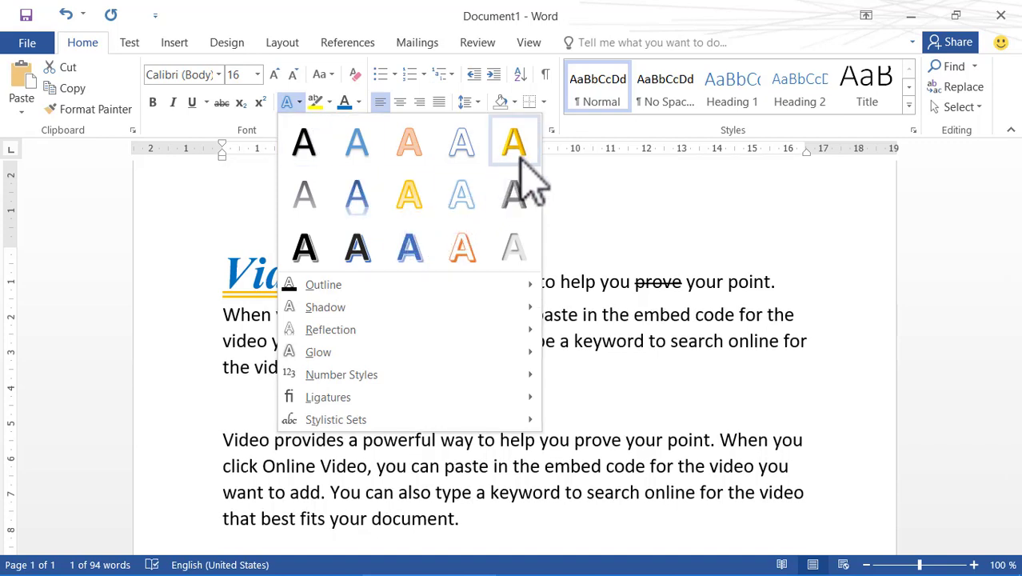
pyautogui.click(429, 251)
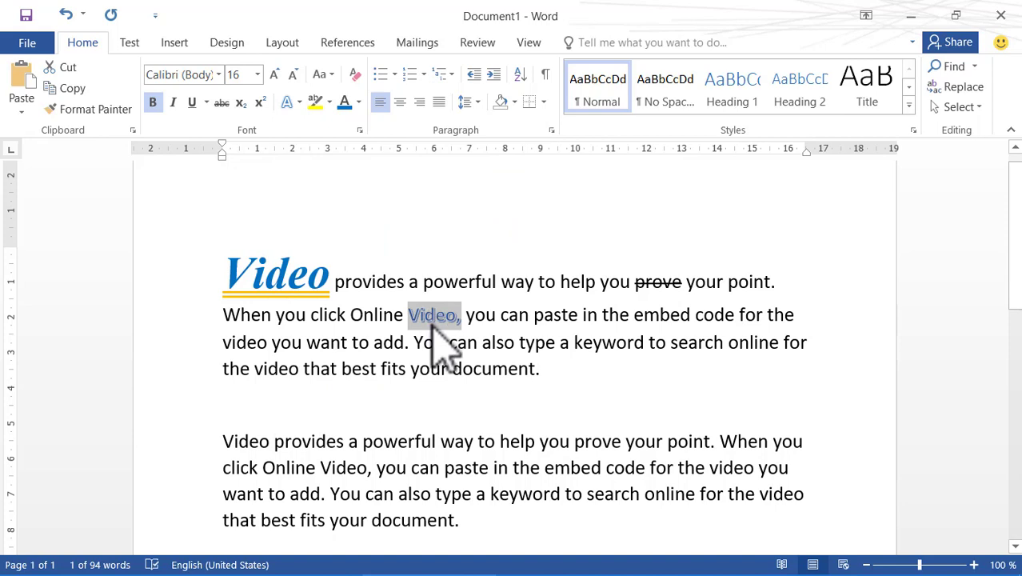
# Enlarge the "Video," text with the blue text effect to font size 28.
pyautogui.click(274, 75)
pyautogui.click(274, 75)
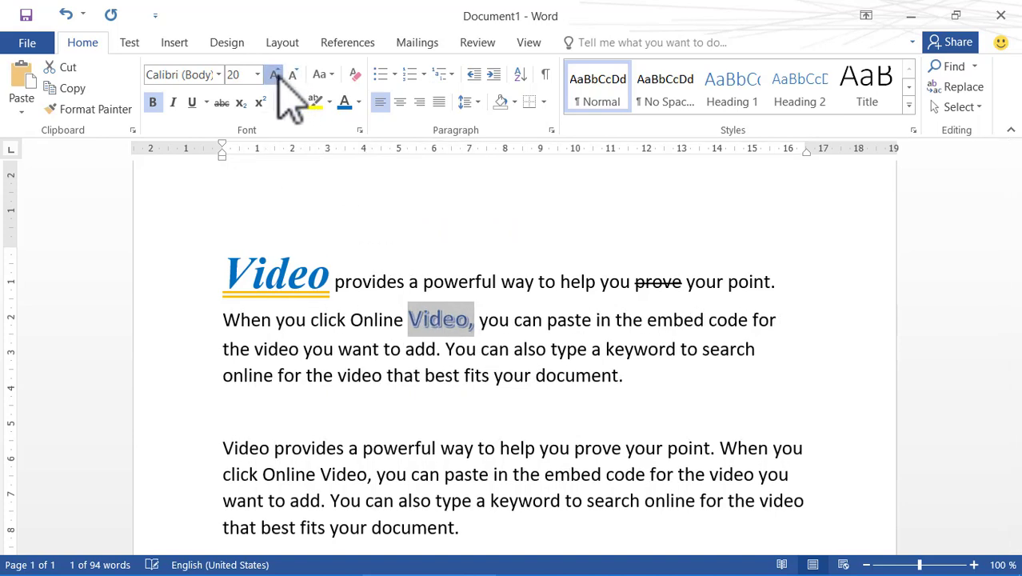
pyautogui.click(275, 74)
pyautogui.click(274, 75)
pyautogui.click(274, 74)
pyautogui.click(274, 74)
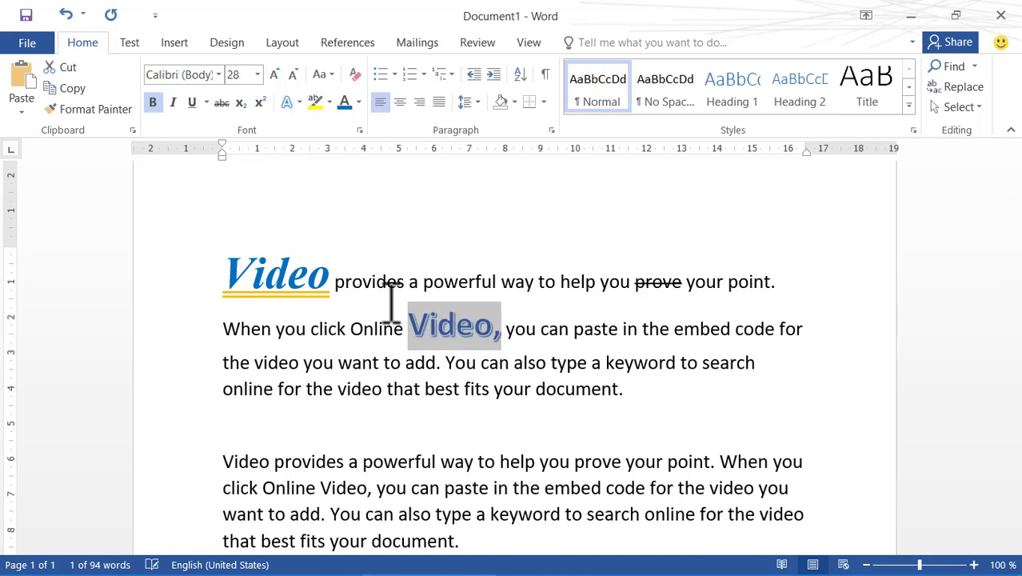
pyautogui.click(417, 356)
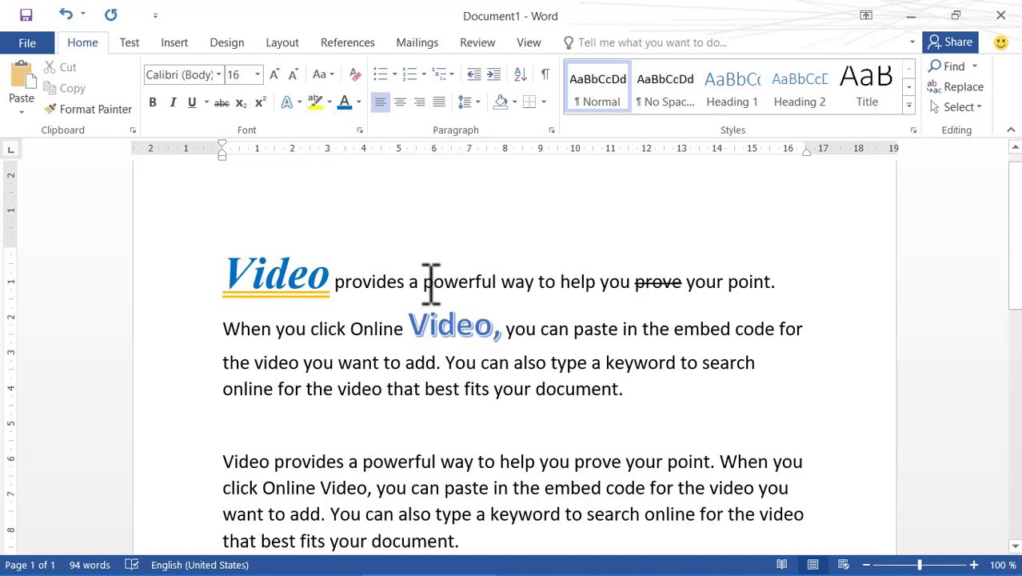
# Highlight the word "powerful" in the first line of the first paragraph in red.
pyautogui.moveTo(431, 281); pyautogui.dragTo(505, 290)
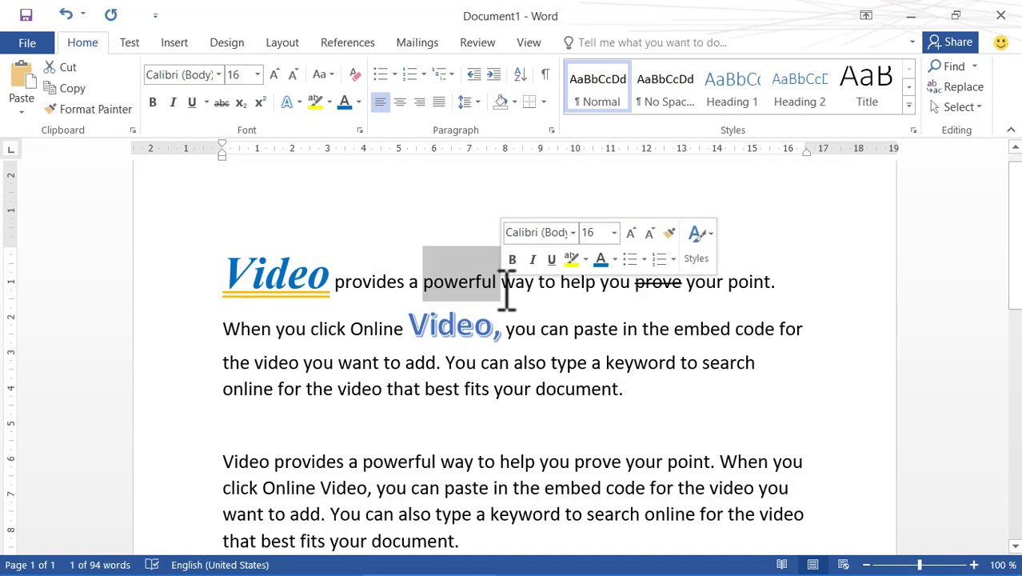
pyautogui.click(329, 104)
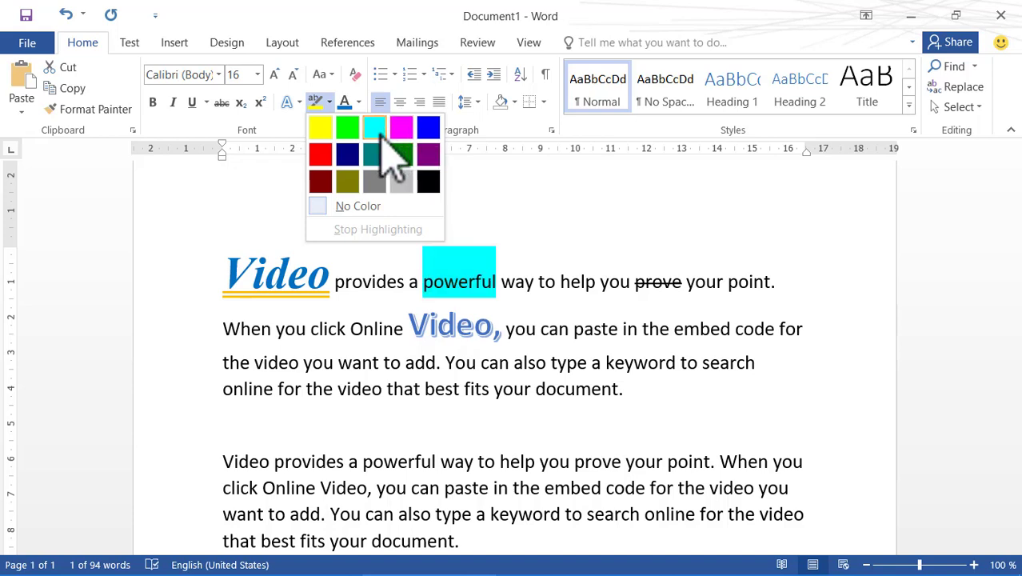
pyautogui.click(320, 156)
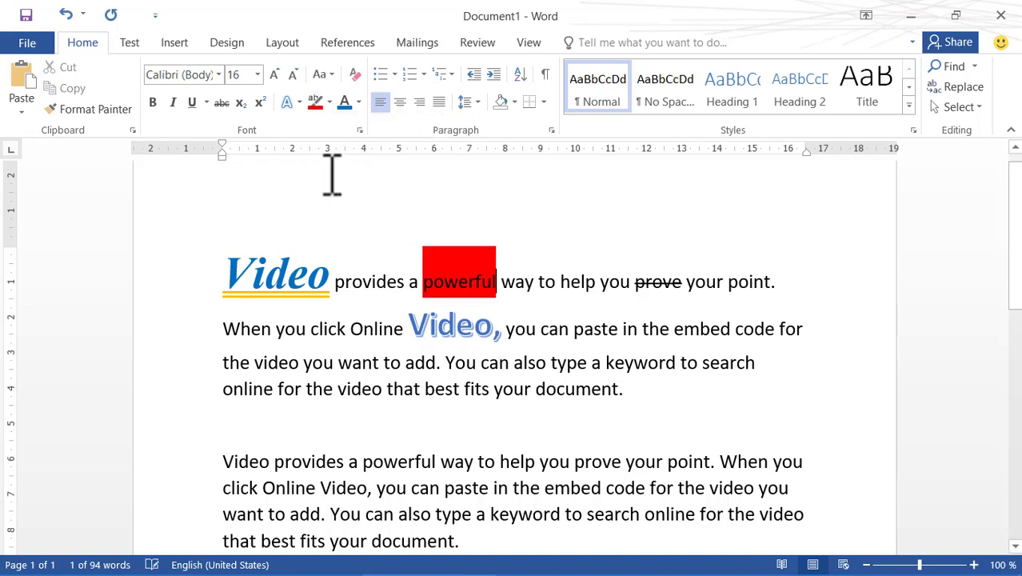
pyautogui.click(331, 171)
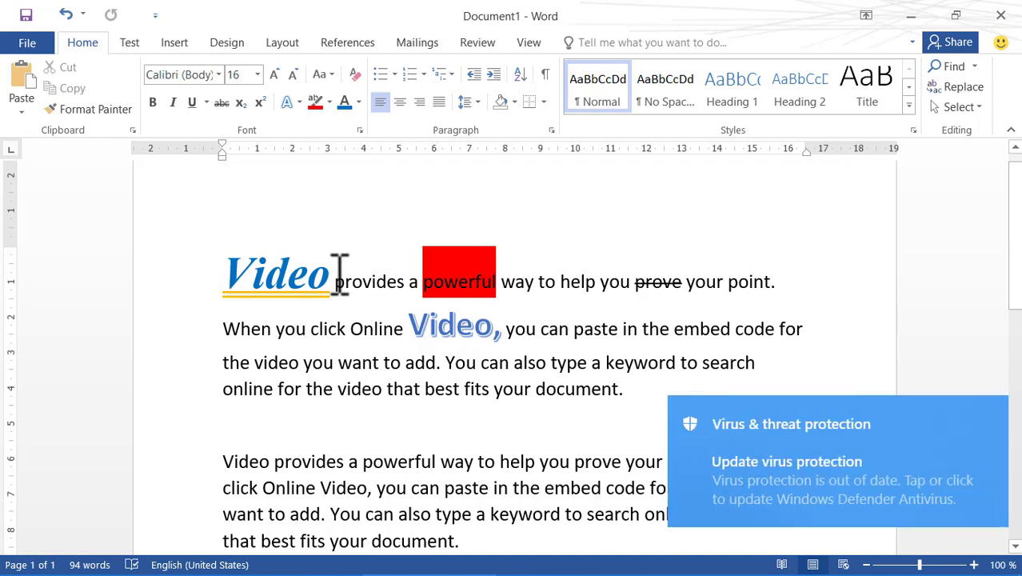
# Copy the formatting of the first word "Video" onto the word "Video" starting the second paragraph with Format Painter.
pyautogui.moveTo(340, 273); pyautogui.dragTo(228, 273)
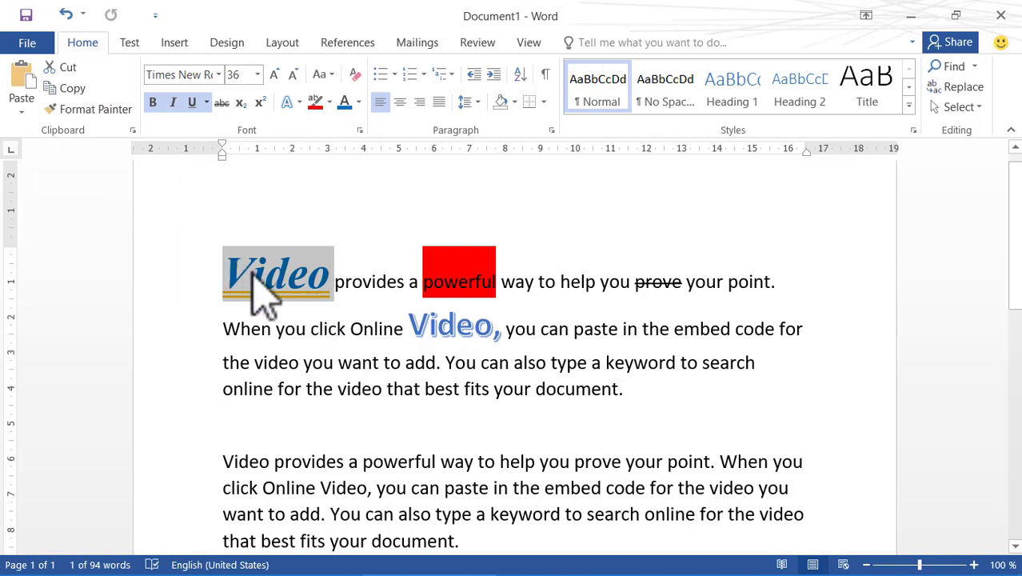
pyautogui.click(110, 116)
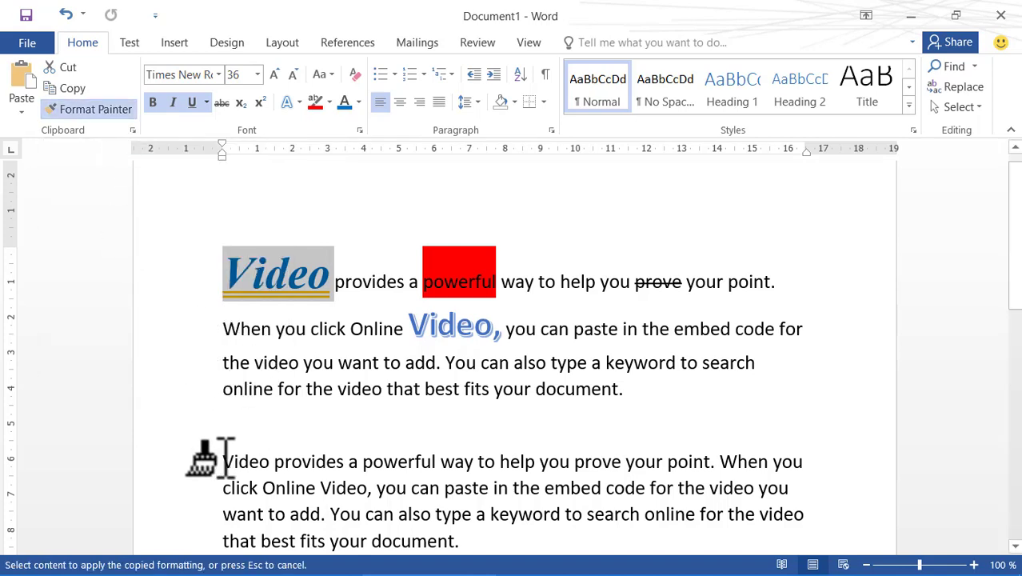
pyautogui.moveTo(228, 459); pyautogui.dragTo(278, 464)
pyautogui.click(340, 478)
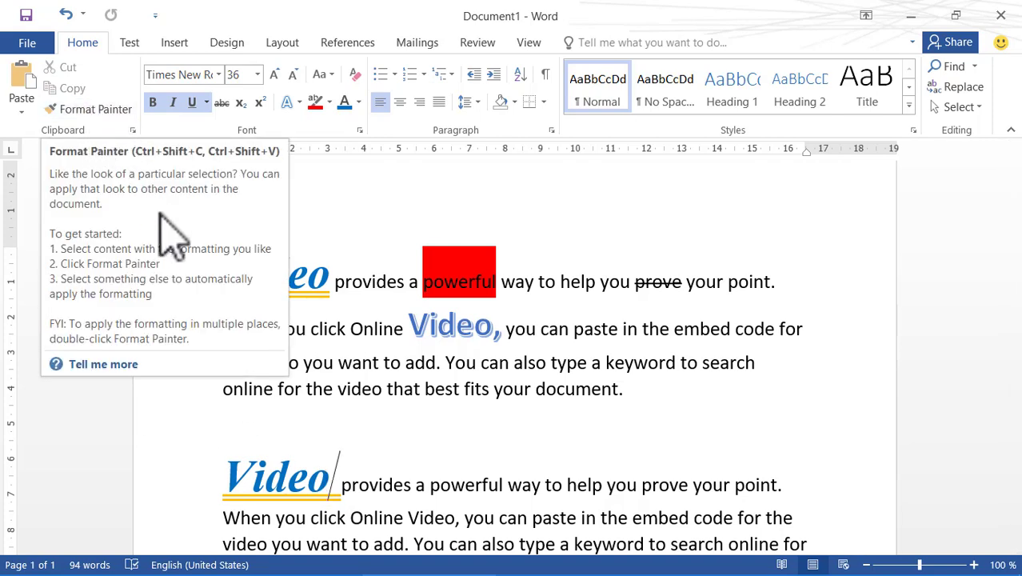
pyautogui.click(358, 470)
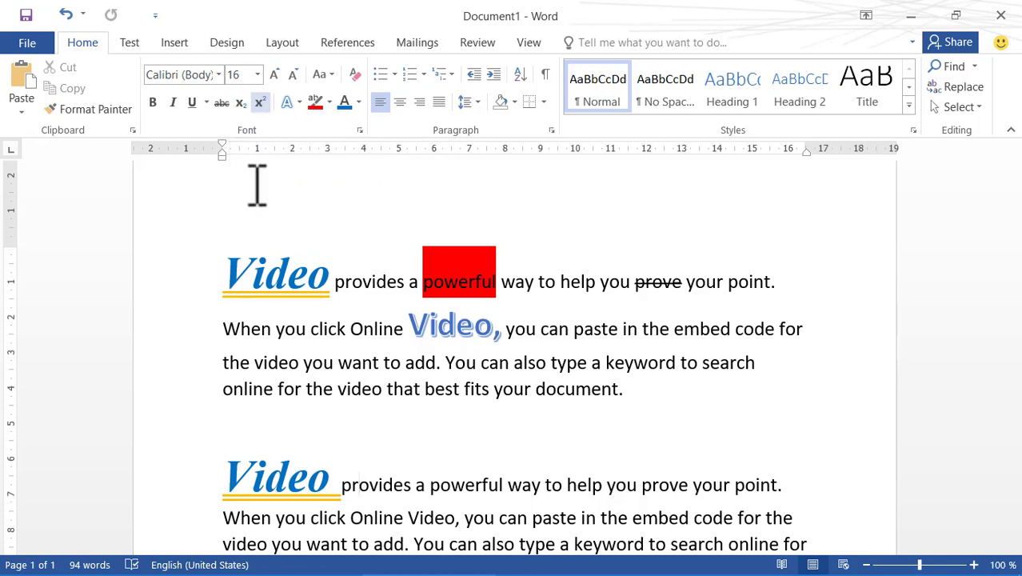
# Add two lines of sample text, "2x2" and "102", below the second paragraph.
pyautogui.scroll(-1, 323, 374)
pyautogui.scroll(-3, 323, 374)
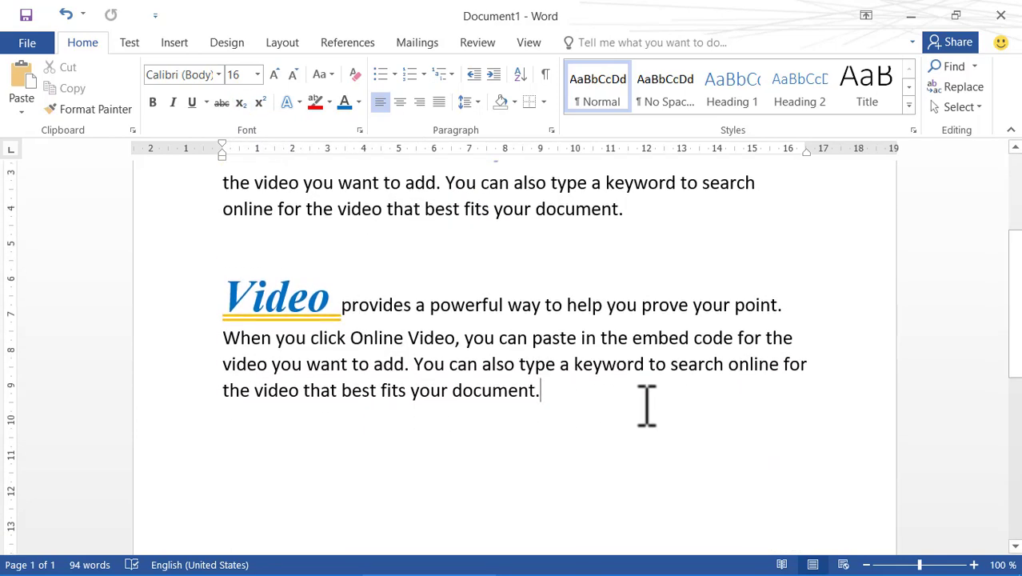
pyautogui.press('Return')
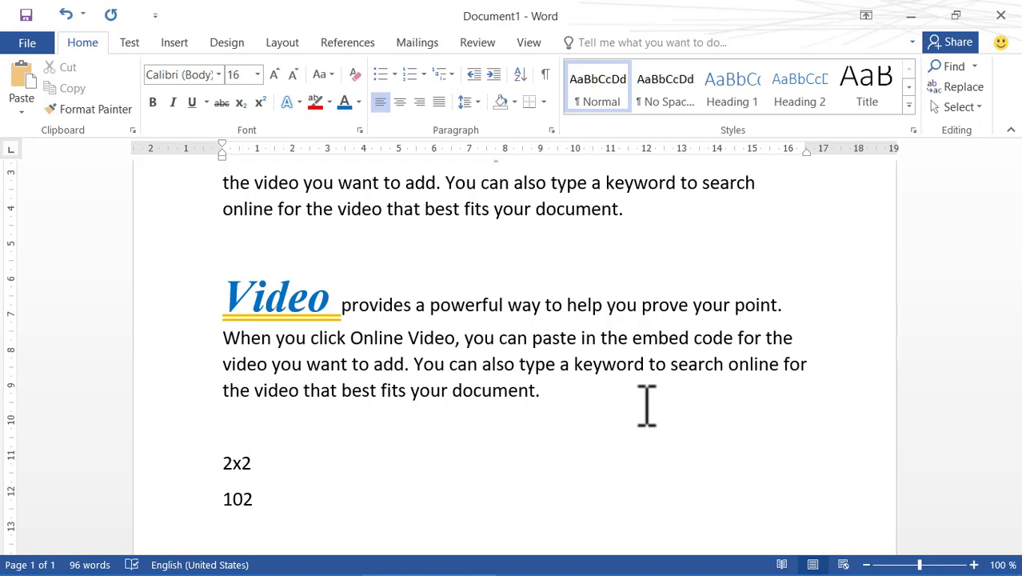
# Turn the last 2 of "2x2" into a superscript.
pyautogui.hotkey('shift', 'Left')
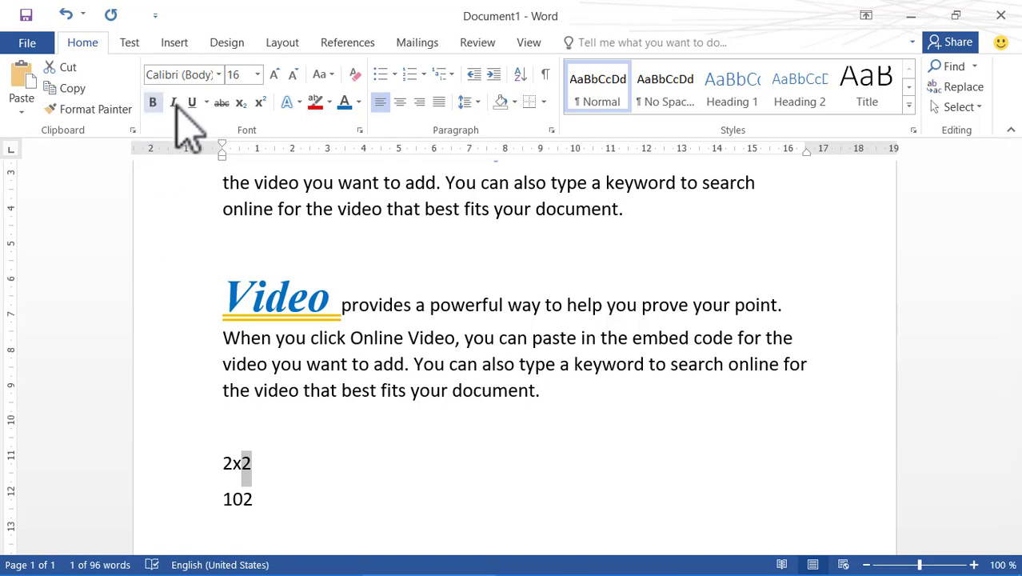
pyautogui.click(260, 104)
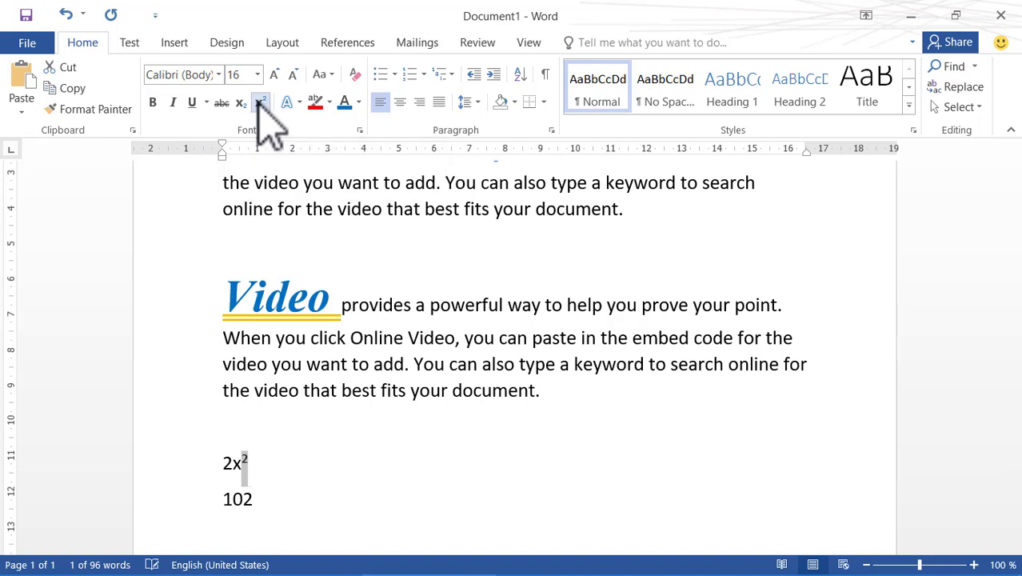
pyautogui.click(227, 458)
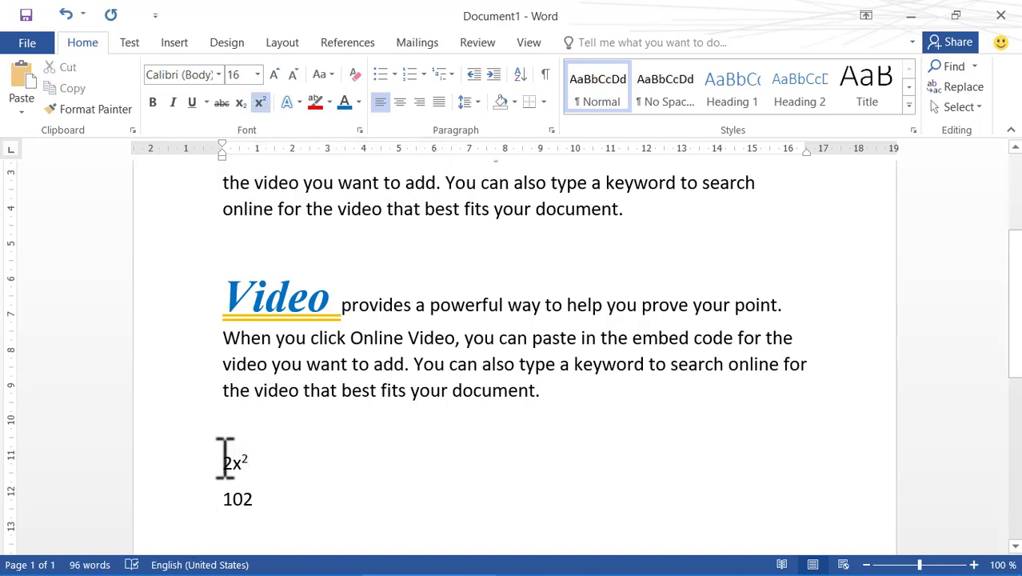
# Enlarge both sample lines below the second paragraph to font size 26.
pyautogui.moveTo(225, 458); pyautogui.dragTo(257, 502)
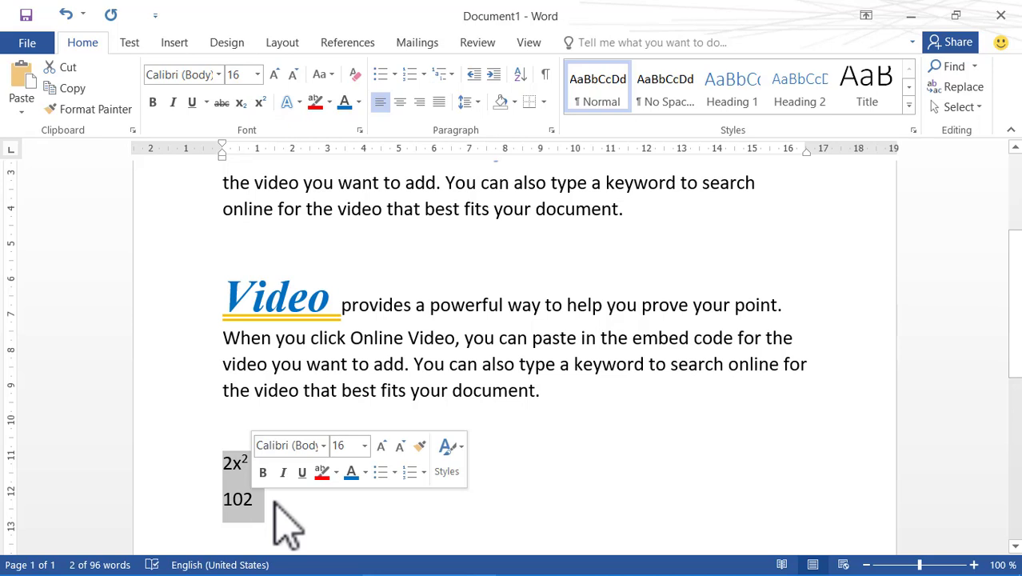
pyautogui.hotkey('ctrl', ']')
pyautogui.hotkey('ctrl', ']')
pyautogui.hotkey('ctrl', ']')
pyautogui.hotkey('ctrl', ']')
pyautogui.hotkey('ctrl', ']')
pyautogui.hotkey('ctrl', ']')
pyautogui.hotkey('ctrl', ']')
pyautogui.hotkey('ctrl', ']')
pyautogui.hotkey('ctrl', ']')
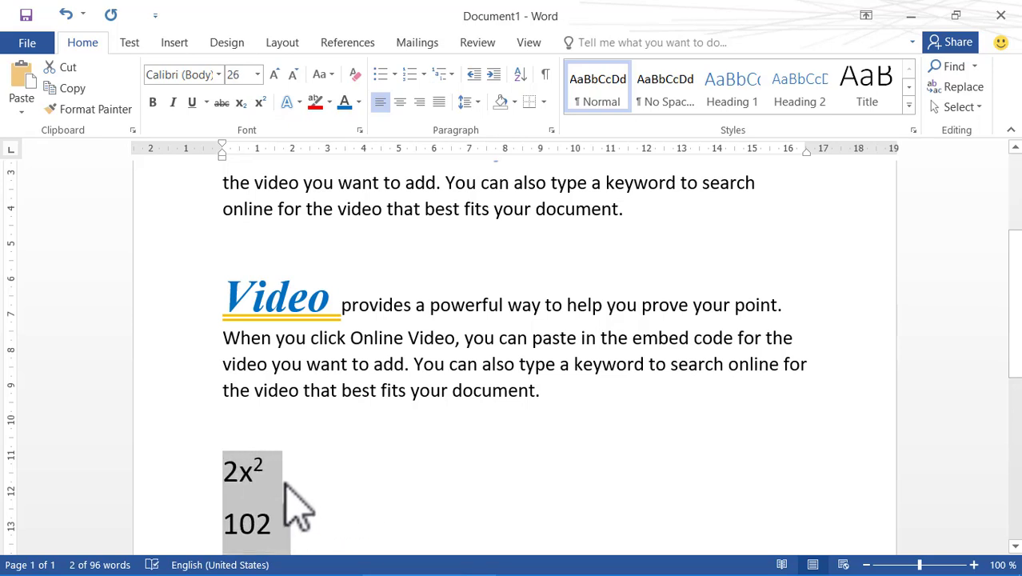
pyautogui.click(276, 480)
# Turn the last digit of "102" into a subscript.
pyautogui.scroll(-1, 276, 480)
pyautogui.scroll(-1, 276, 480)
pyautogui.click(280, 436)
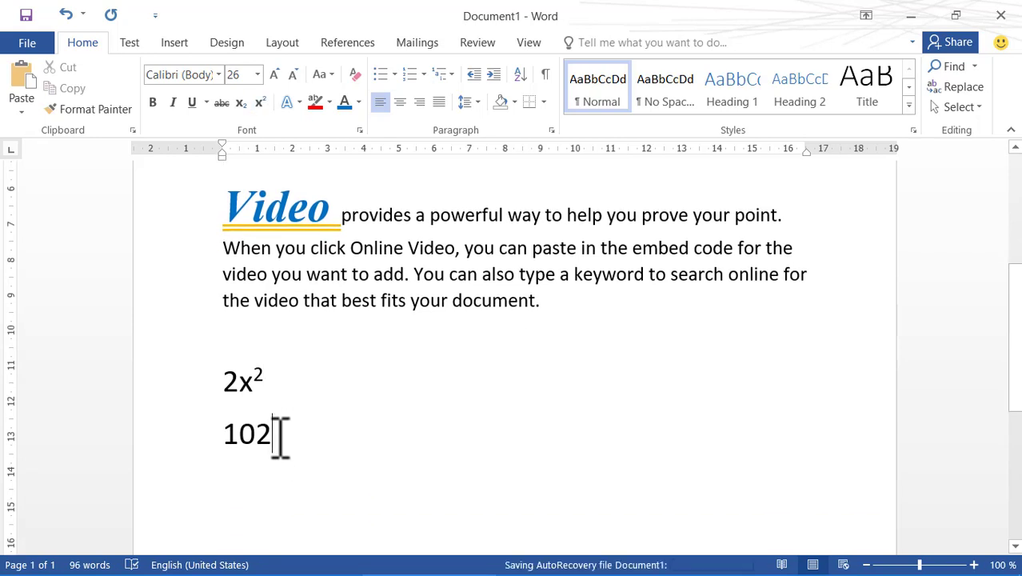
pyautogui.hotkey('shift', 'Left')
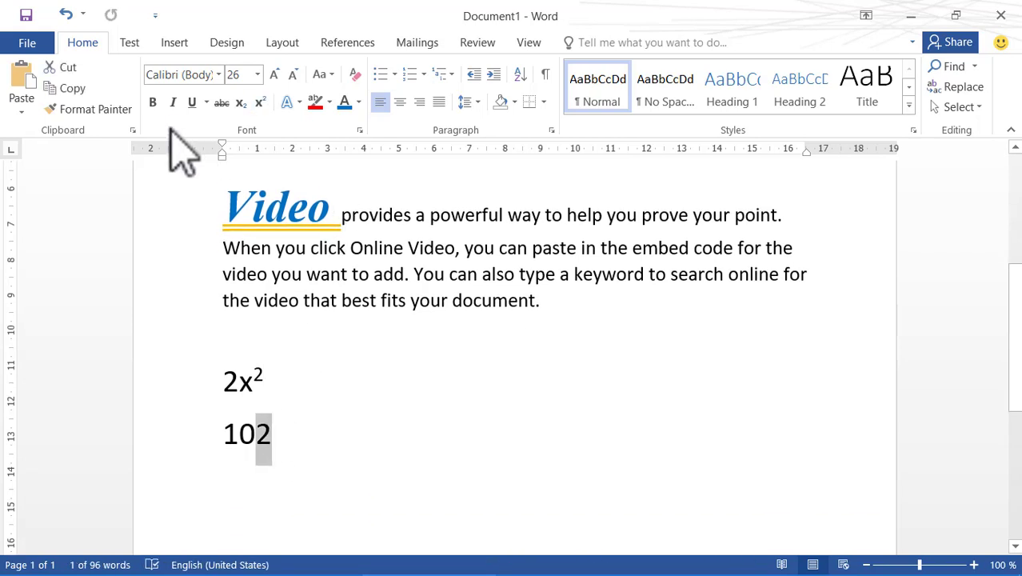
pyautogui.click(241, 103)
pyautogui.click(258, 441)
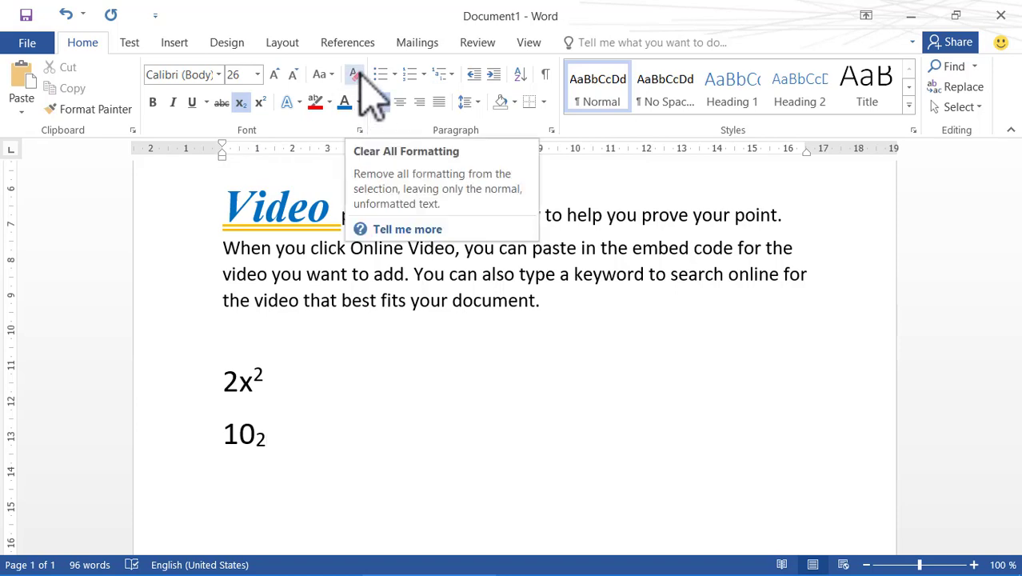
# Clear all formatting from the word "Video" that opens the second paragraph, undo the clearing once and redo it.
pyautogui.scroll(3, 305, 423)
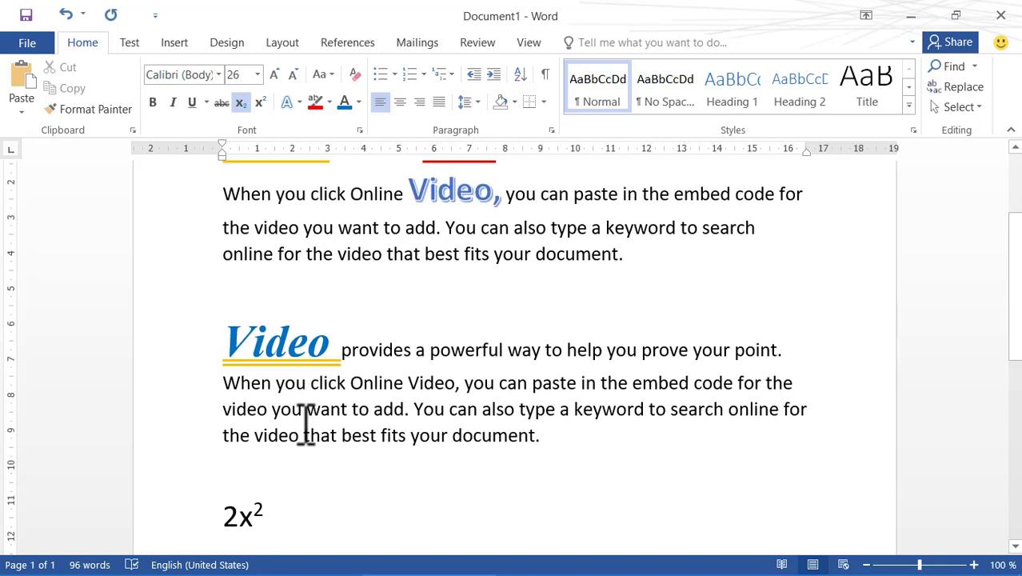
pyautogui.scroll(3, 306, 426)
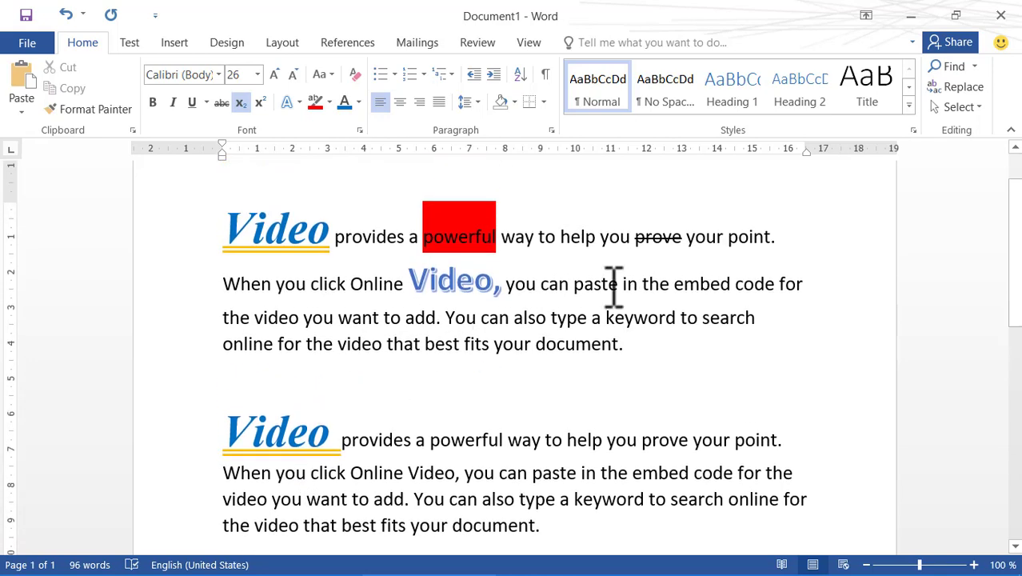
pyautogui.moveTo(788, 234); pyautogui.dragTo(218, 248)
pyautogui.click(255, 282)
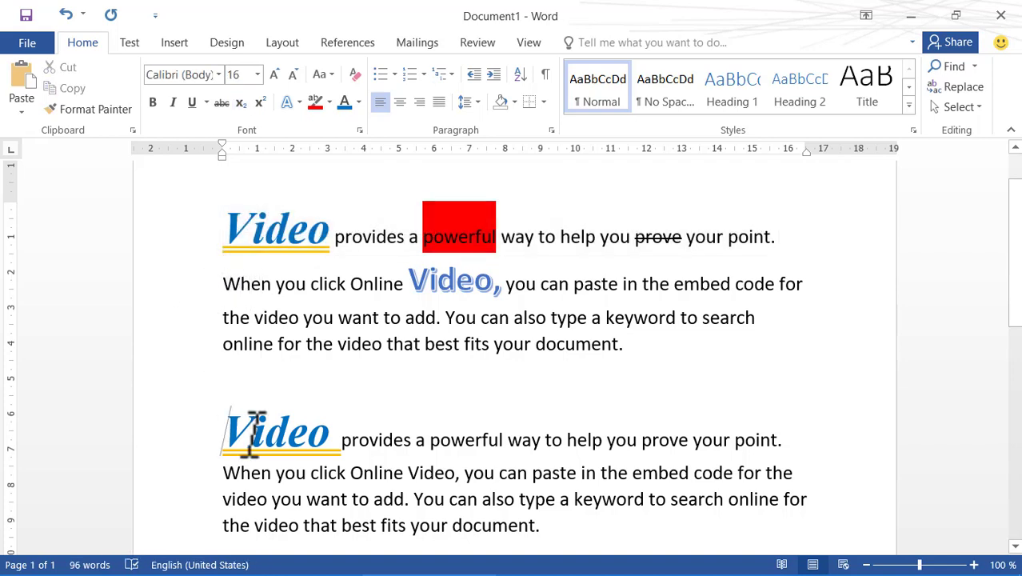
pyautogui.moveTo(251, 434); pyautogui.dragTo(344, 441)
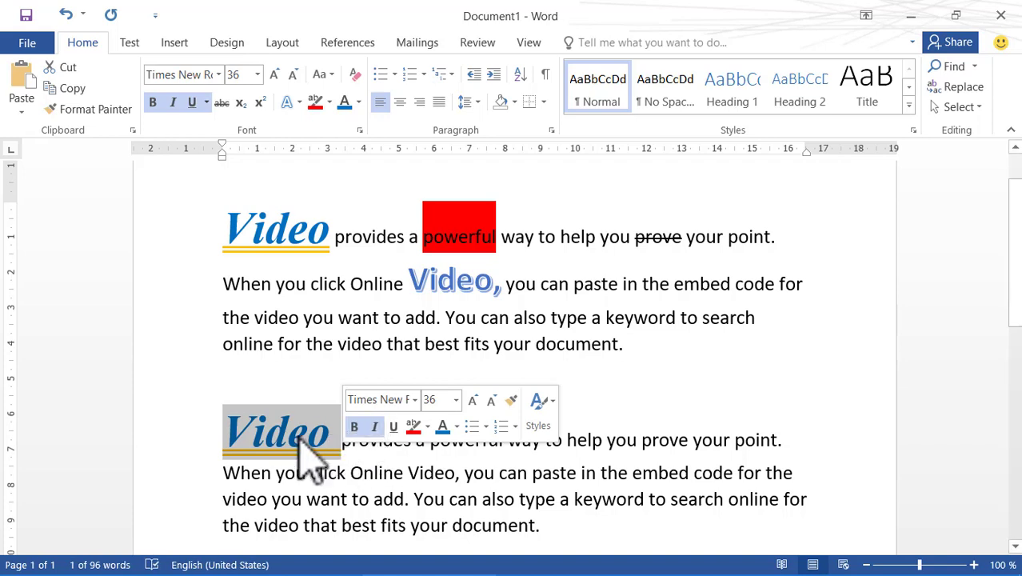
pyautogui.click(359, 73)
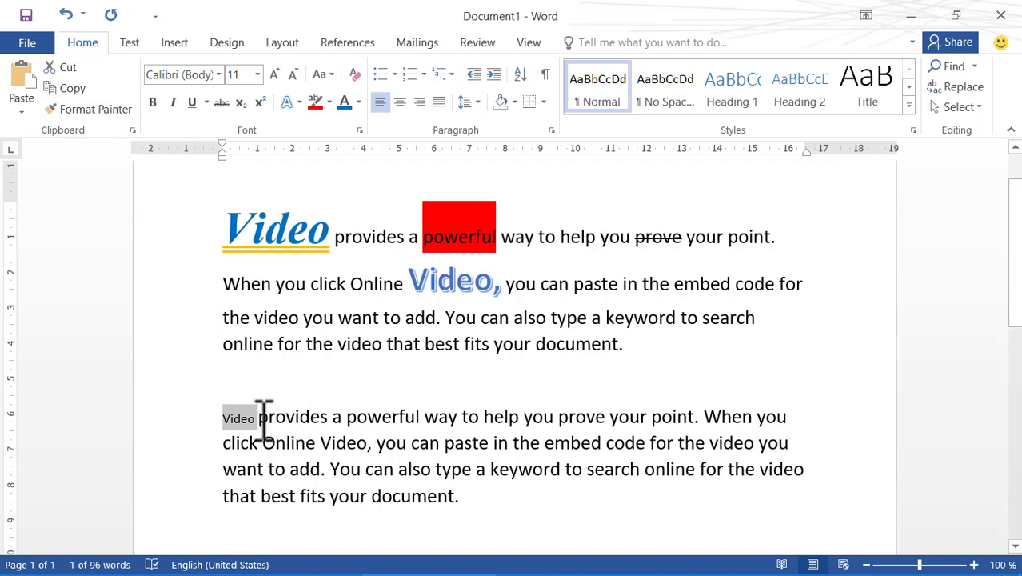
pyautogui.click(67, 15)
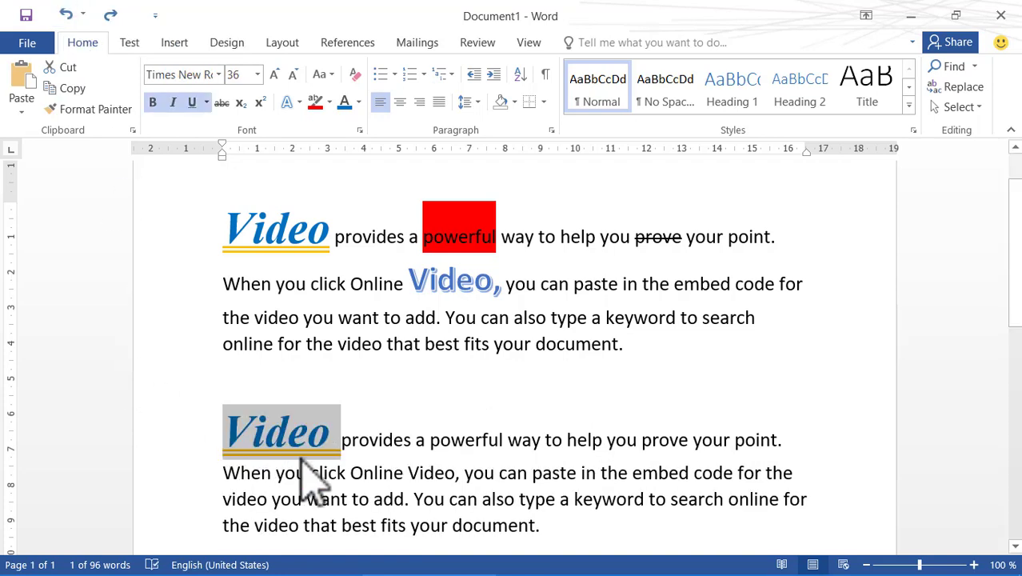
pyautogui.click(112, 15)
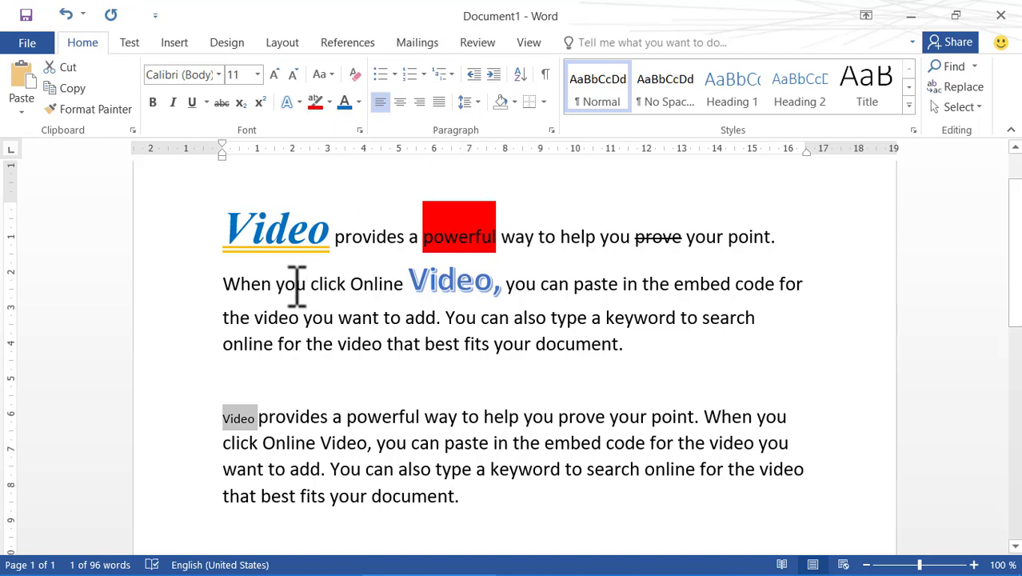
# Turn the second paragraph into a bulleted item using the four-diamond bullet symbol.
pyautogui.scroll(-1, 296, 300)
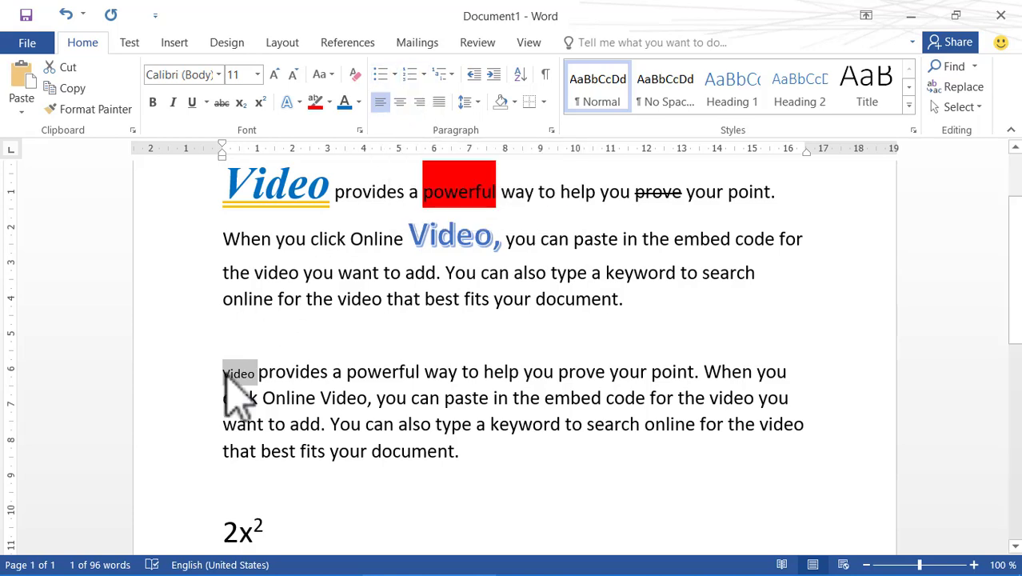
pyautogui.scroll(-1, 308, 432)
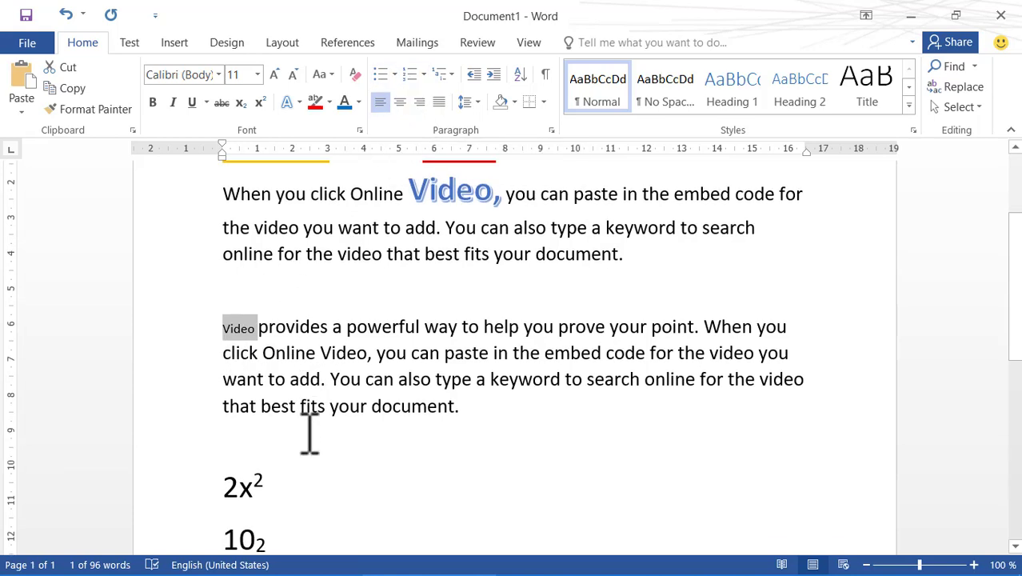
pyautogui.scroll(1, 308, 416)
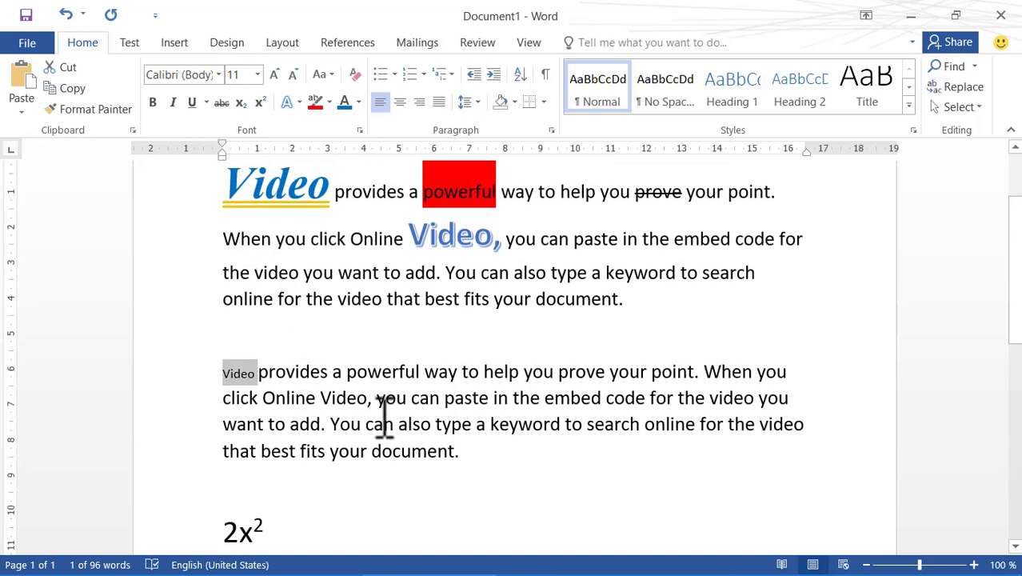
pyautogui.scroll(-2, 360, 419)
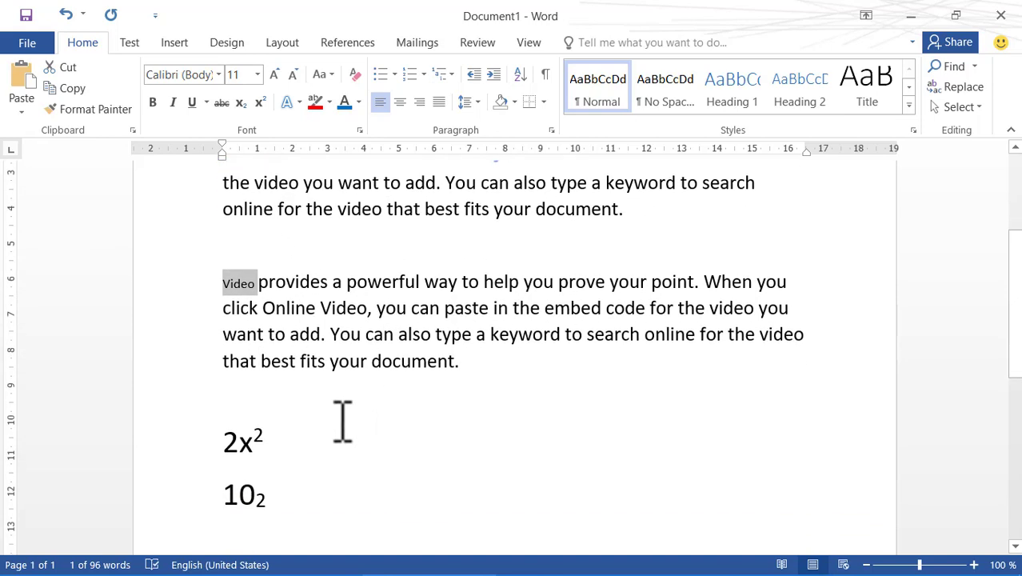
pyautogui.click(224, 281)
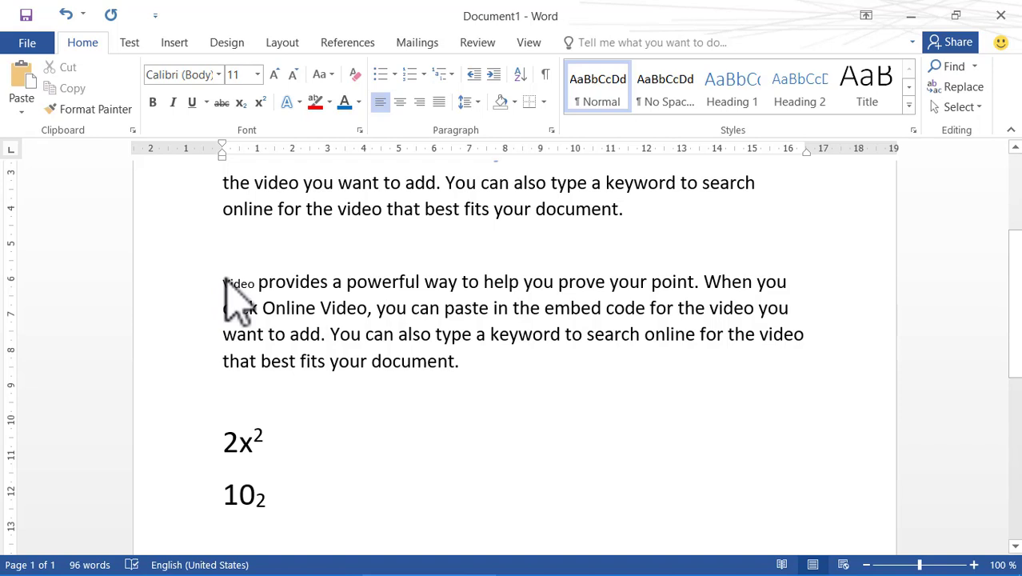
pyautogui.click(396, 75)
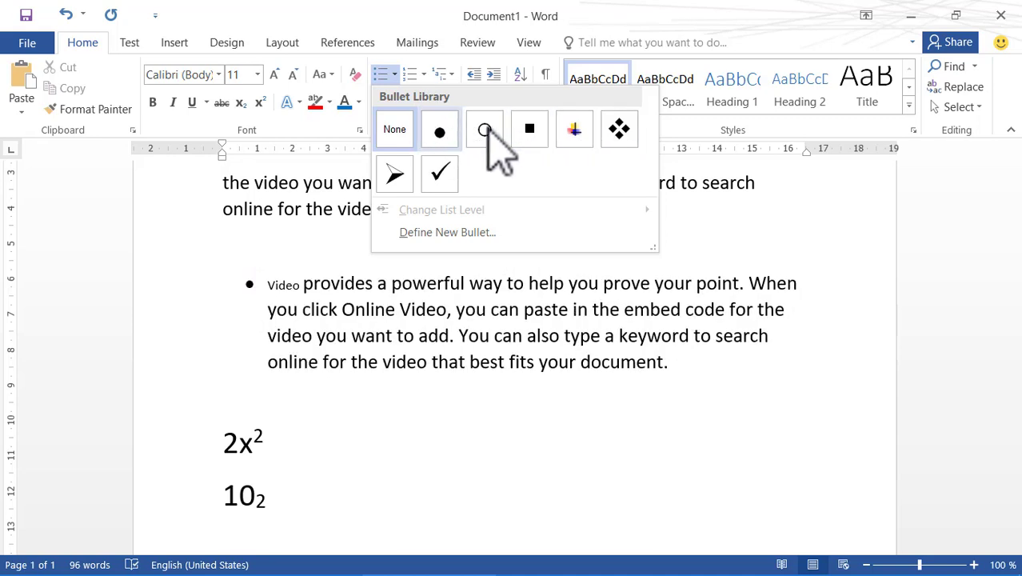
pyautogui.click(622, 128)
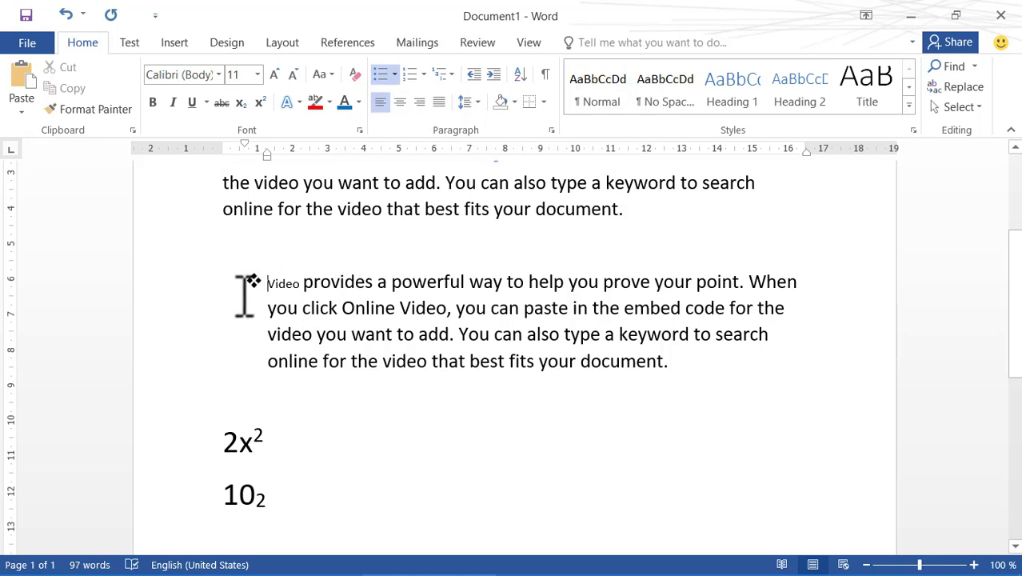
# Break the bulleted paragraph into seven items, splitting after "powerful", "point.", "Online Video,", "for the", "add." and "search".
pyautogui.scroll(1, 244, 296)
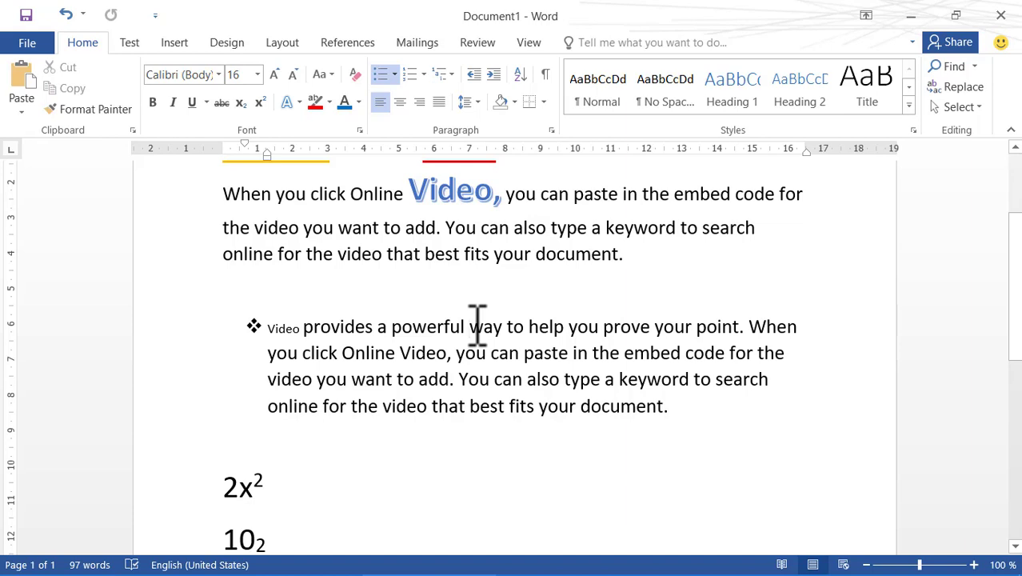
pyautogui.press('Return')
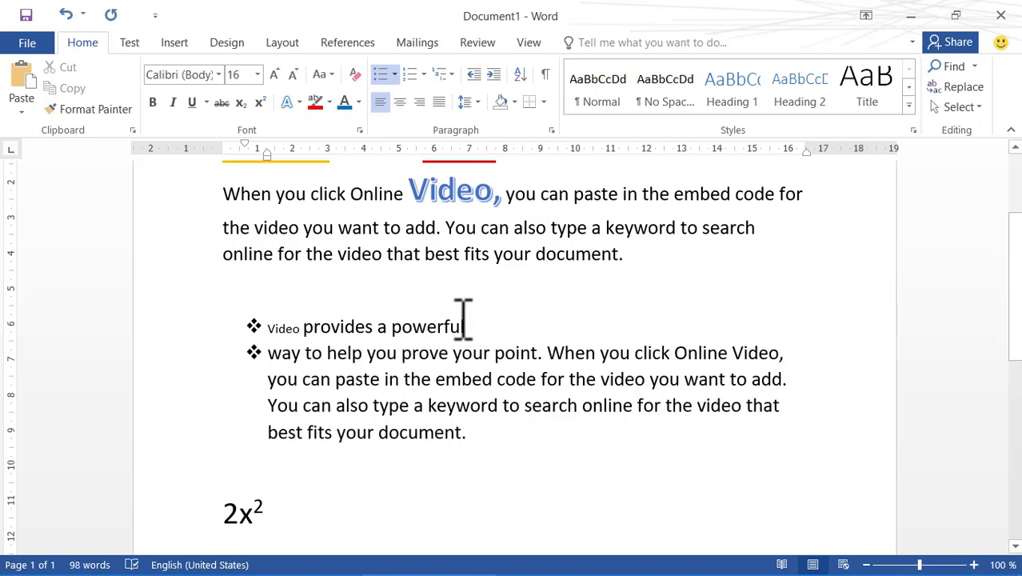
pyautogui.press('Left')
pyautogui.click(547, 353)
pyautogui.press('Return')
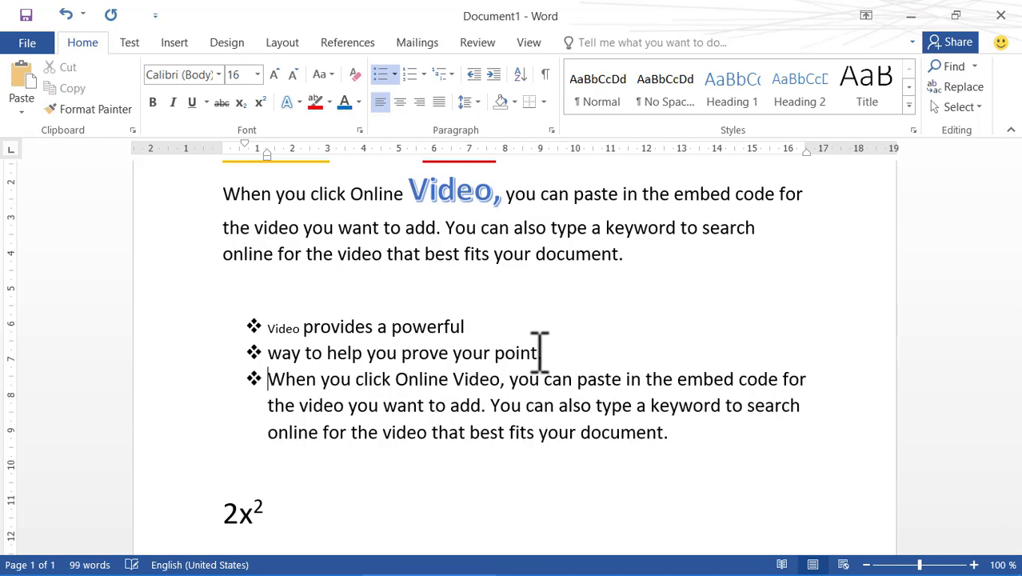
pyautogui.click(507, 381)
pyautogui.press('Return')
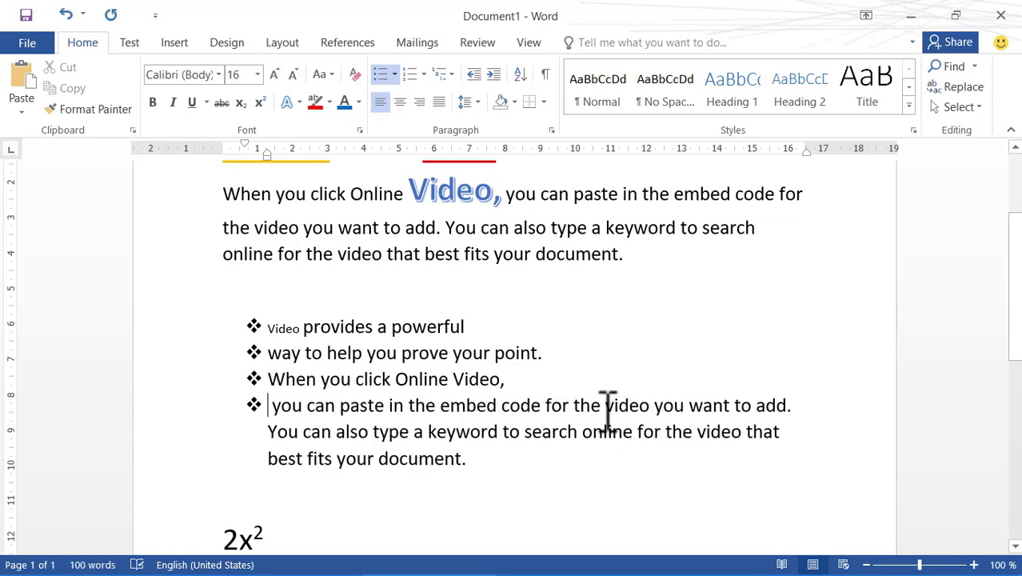
pyautogui.press('Return')
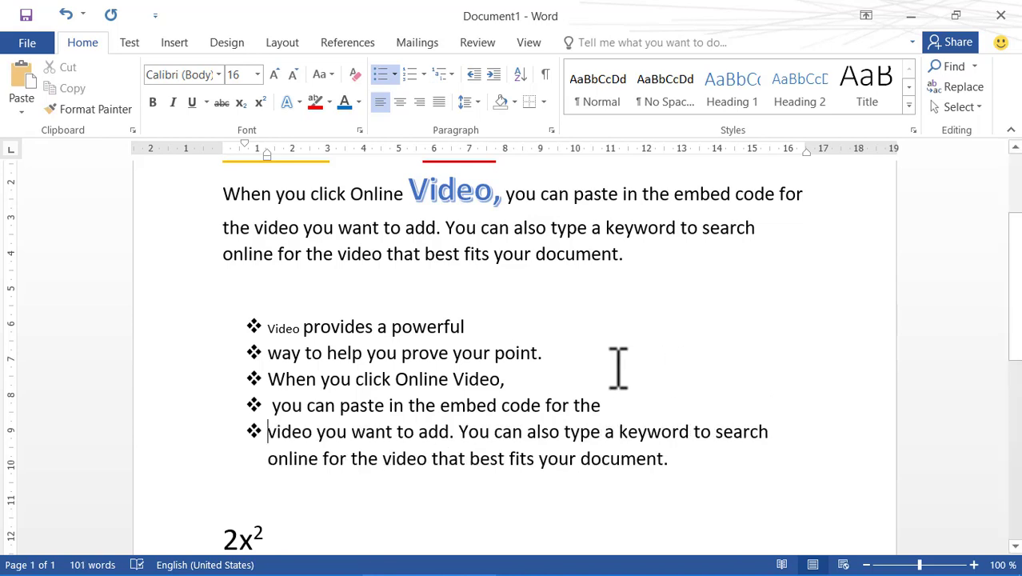
pyautogui.click(466, 436)
pyautogui.press('Return')
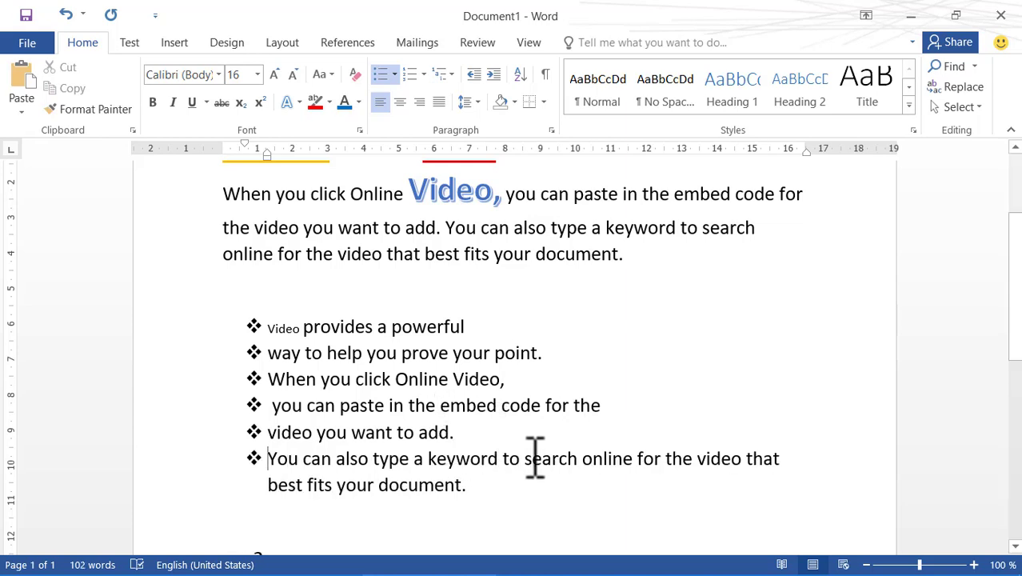
pyautogui.click(590, 459)
pyautogui.press('Return')
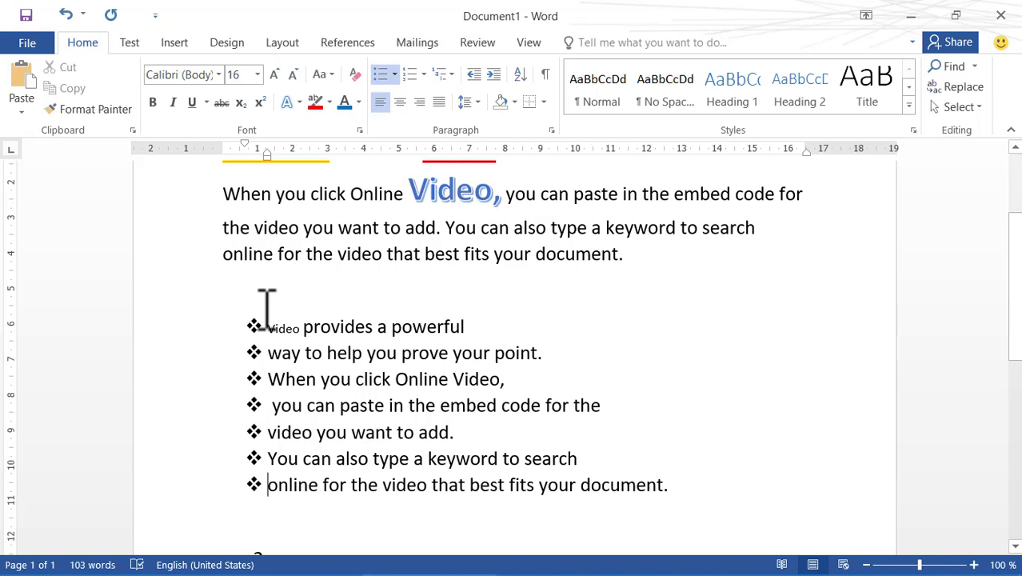
# Change the bullets of all seven list items to solid round dots.
pyautogui.moveTo(278, 309); pyautogui.dragTo(674, 484)
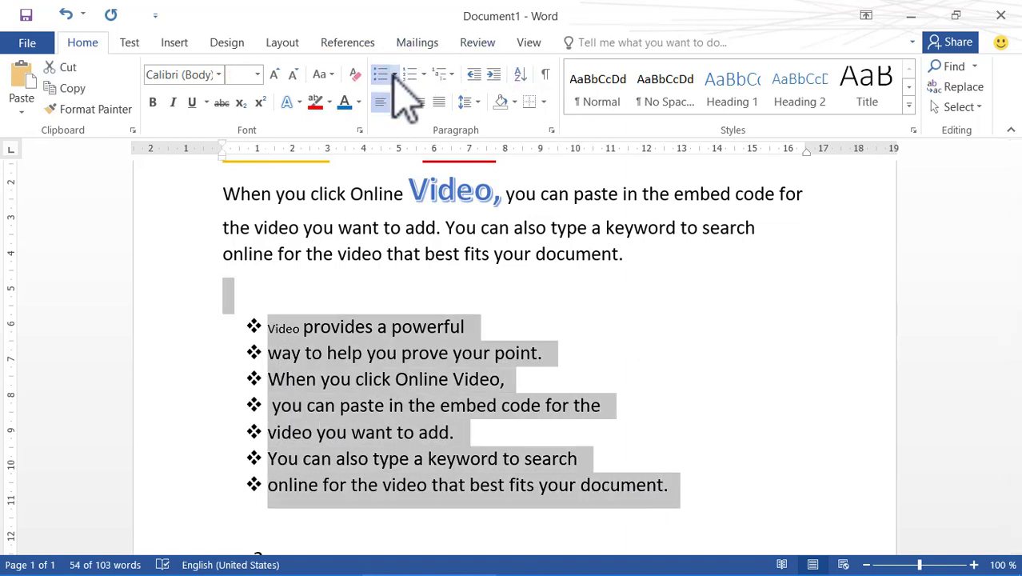
pyautogui.click(393, 76)
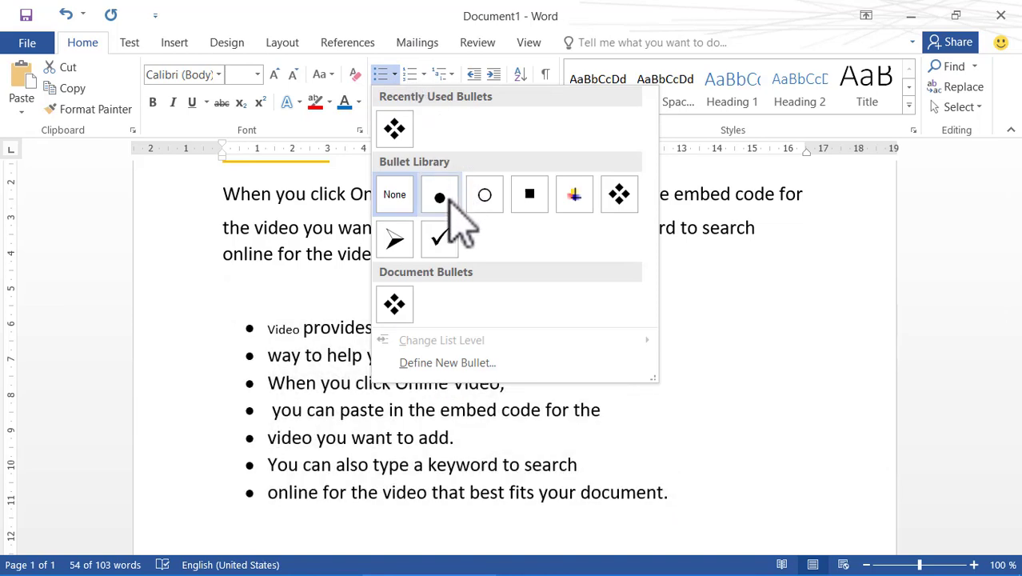
pyautogui.click(439, 196)
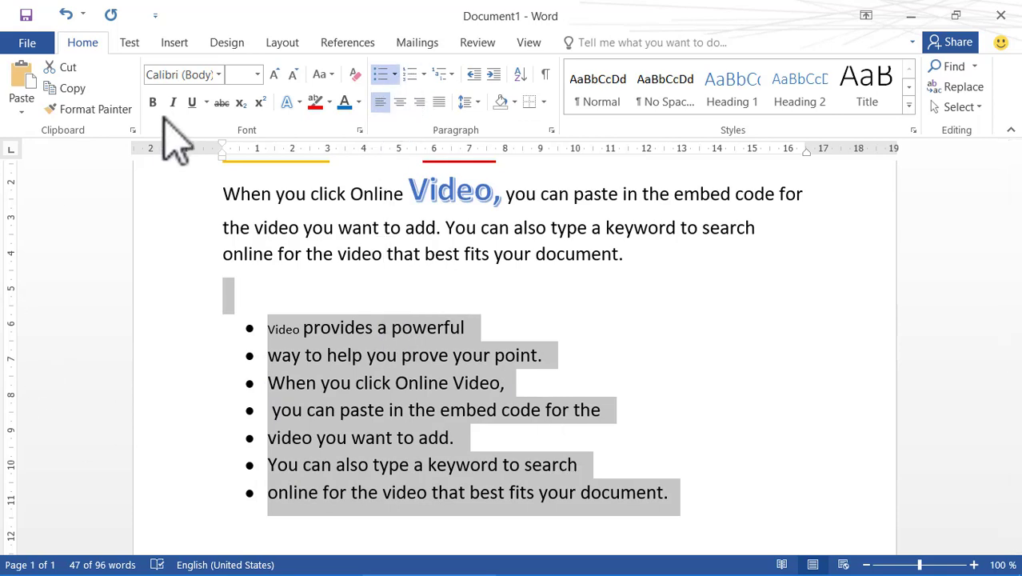
# Try centred and right alignment on the selected bulleted list, and finish with it justified.
pyautogui.click(400, 104)
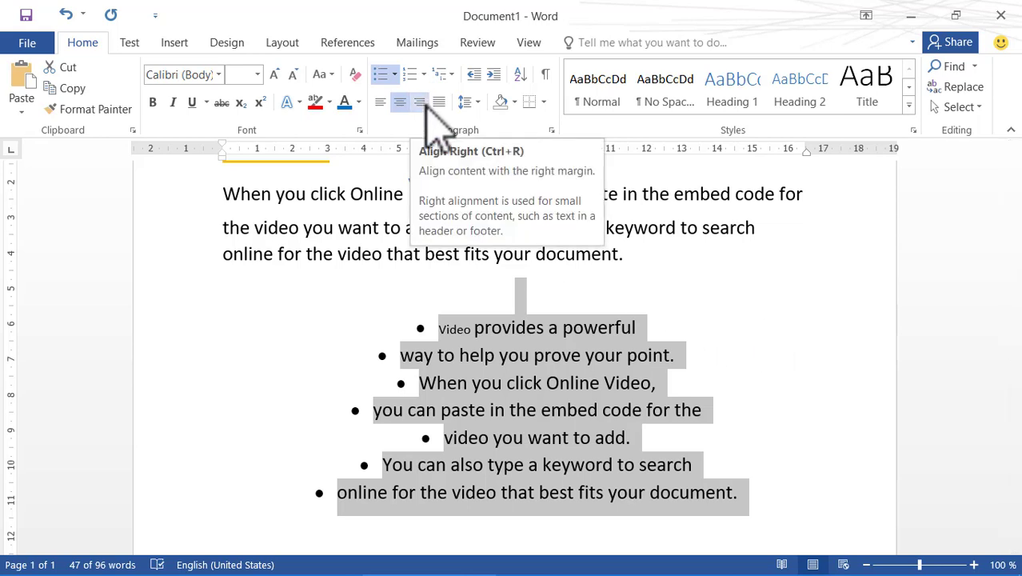
pyautogui.click(419, 102)
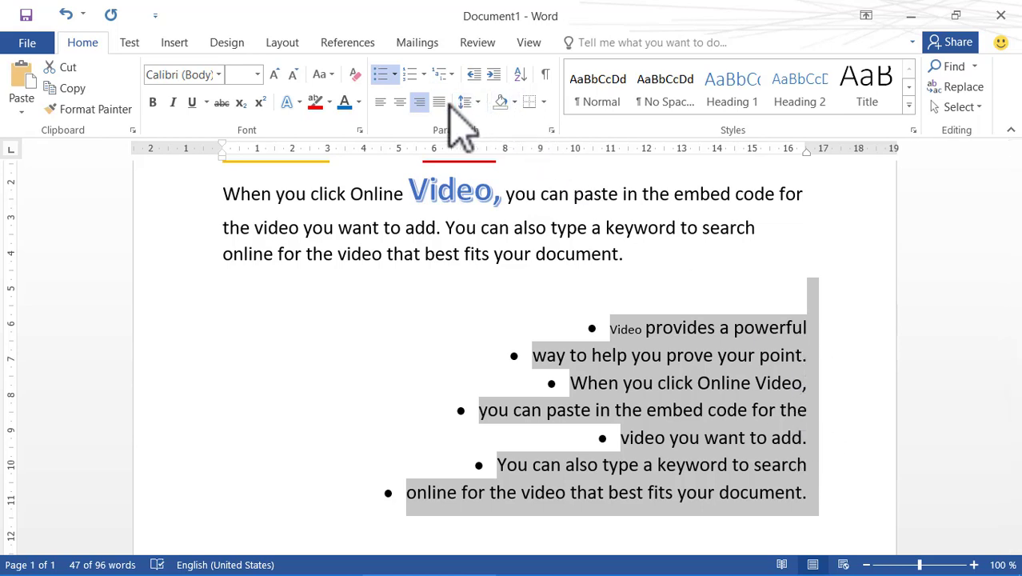
pyautogui.click(437, 103)
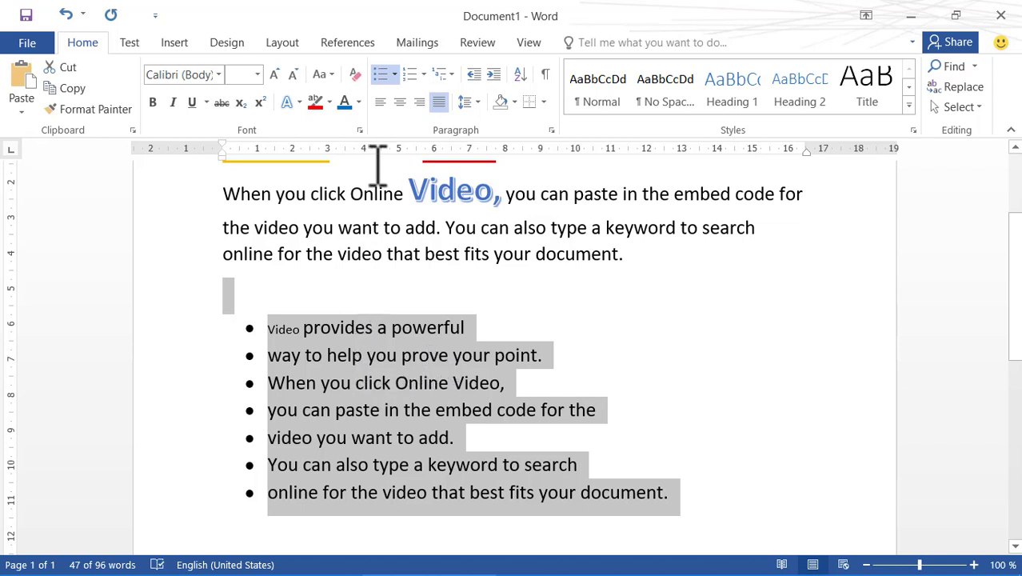
# Set the selected list's line spacing to 2.0 and reduce it to 1.5.
pyautogui.click(479, 102)
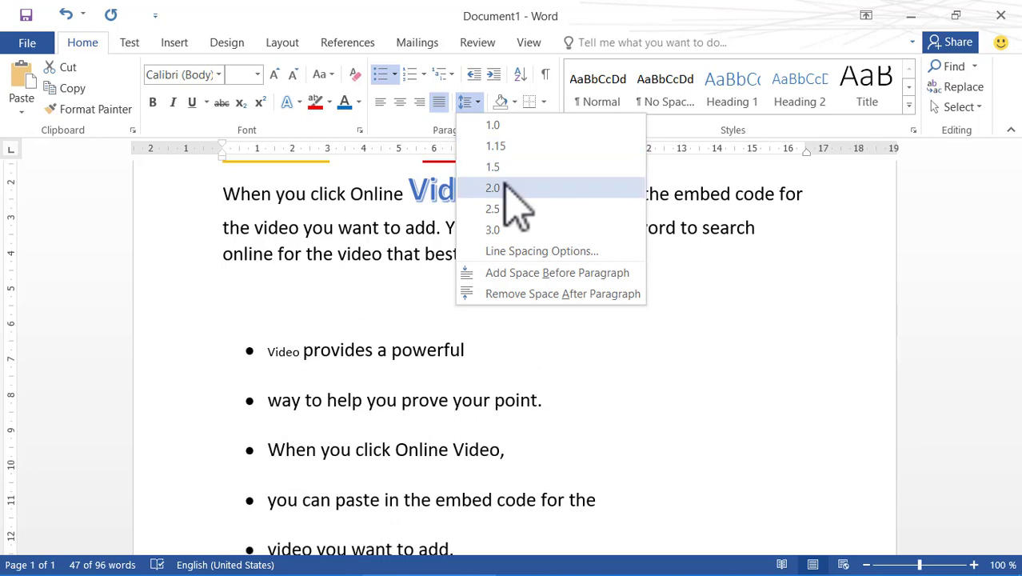
pyautogui.click(507, 190)
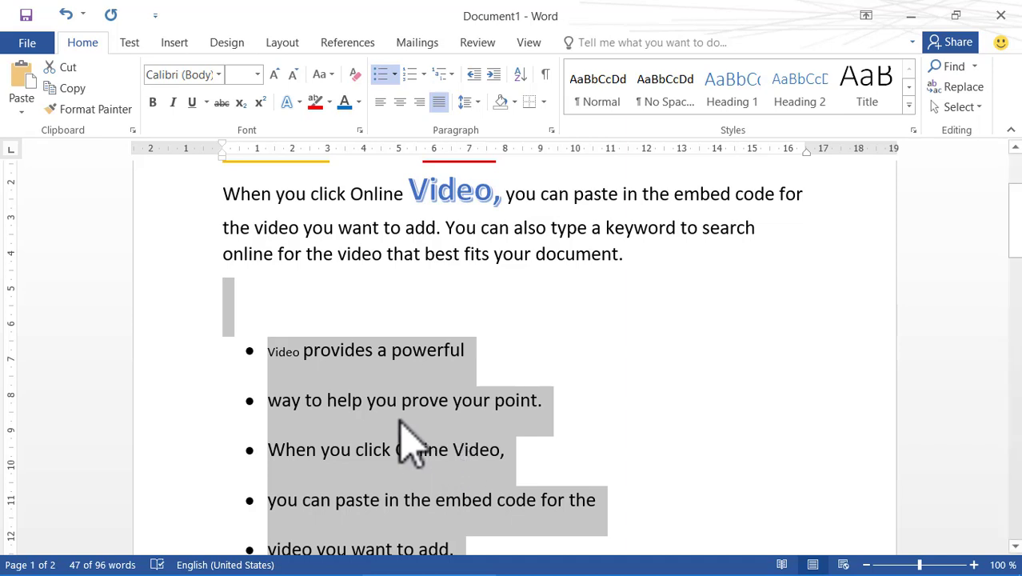
pyautogui.click(474, 101)
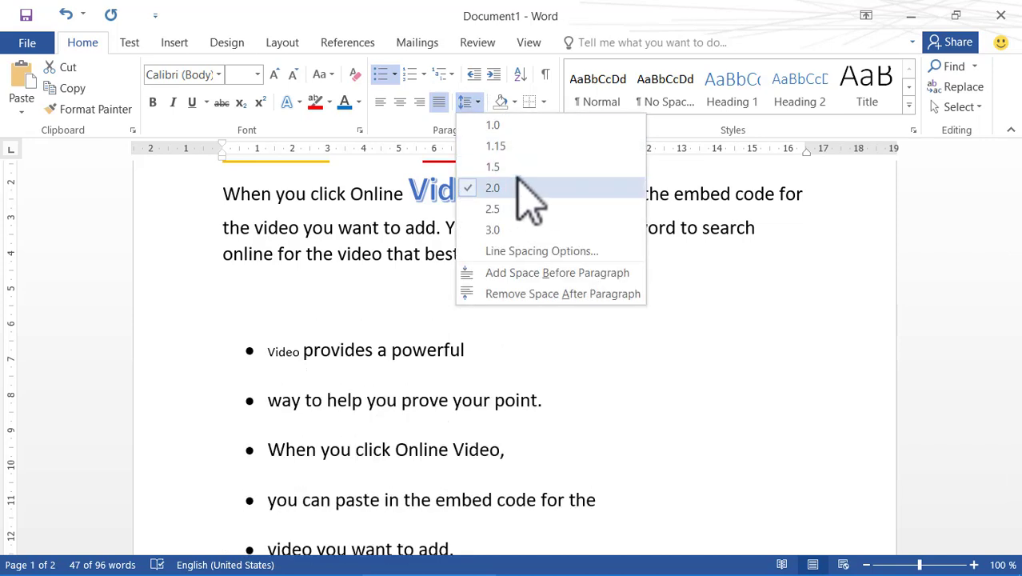
pyautogui.click(520, 167)
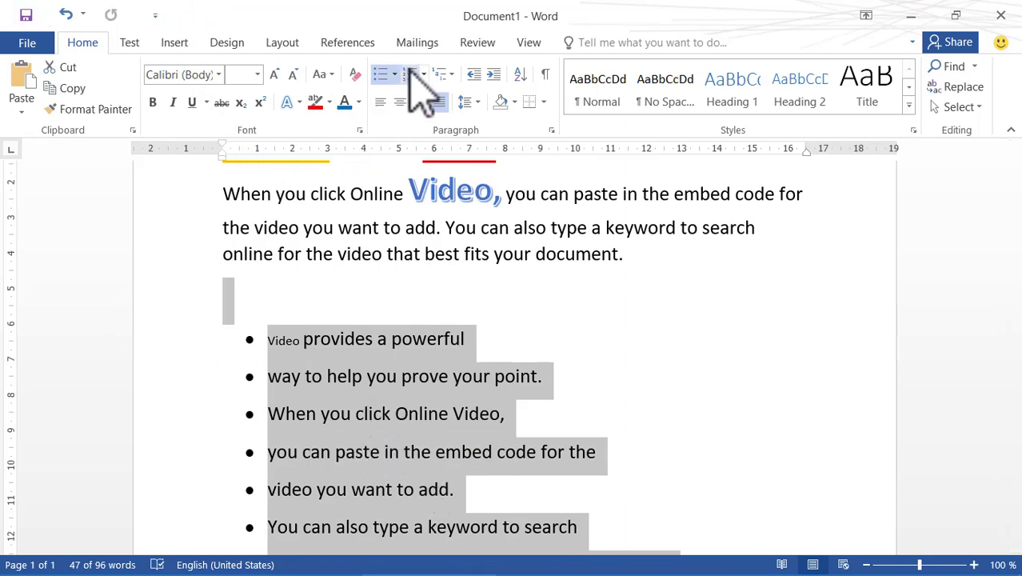
# Look through the multilevel list and numbering libraries, preview the 1. 2. 3. format on the list without applying it, and deselect the text.
pyautogui.click(438, 75)
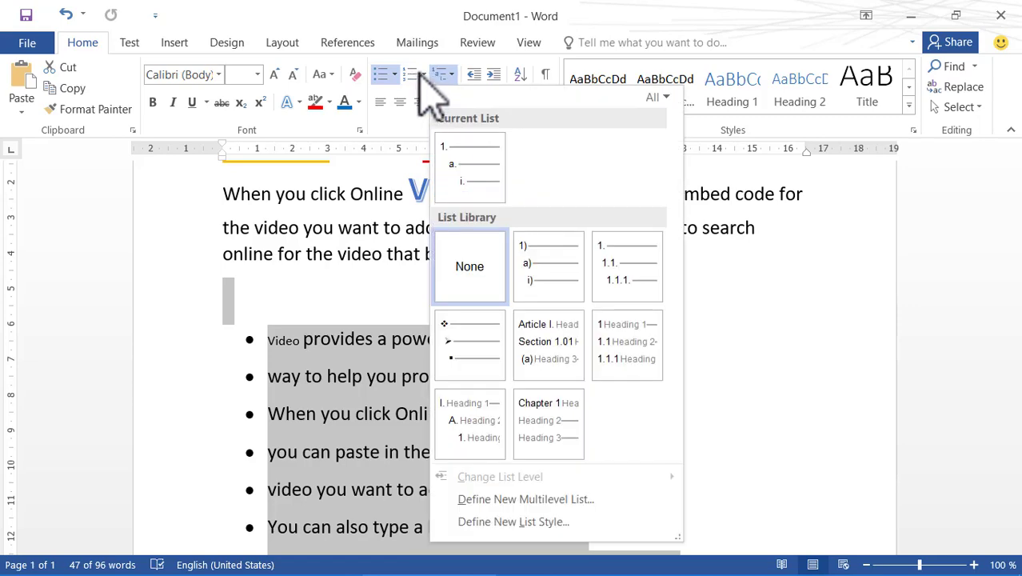
pyautogui.click(424, 75)
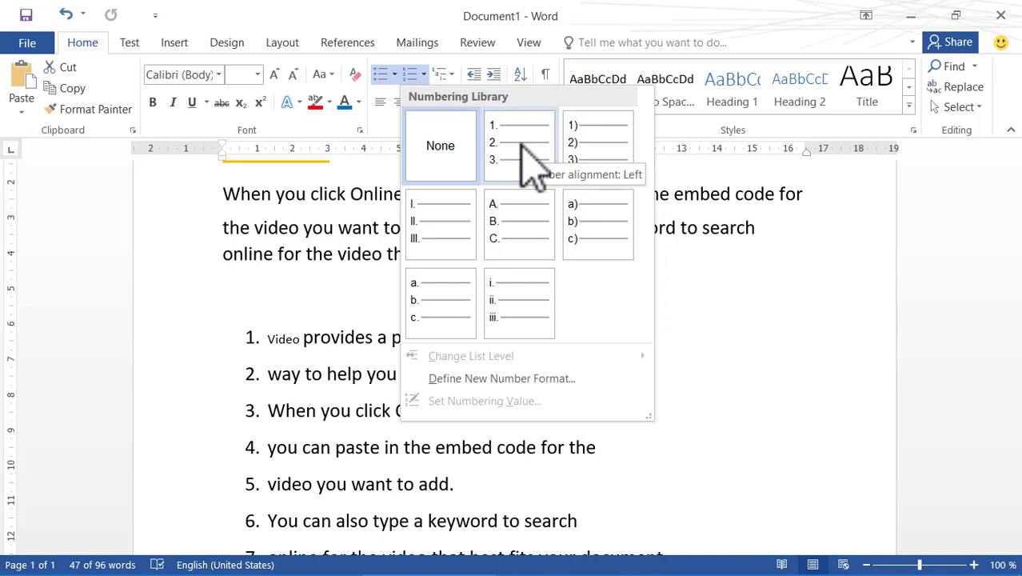
pyautogui.press('Escape')
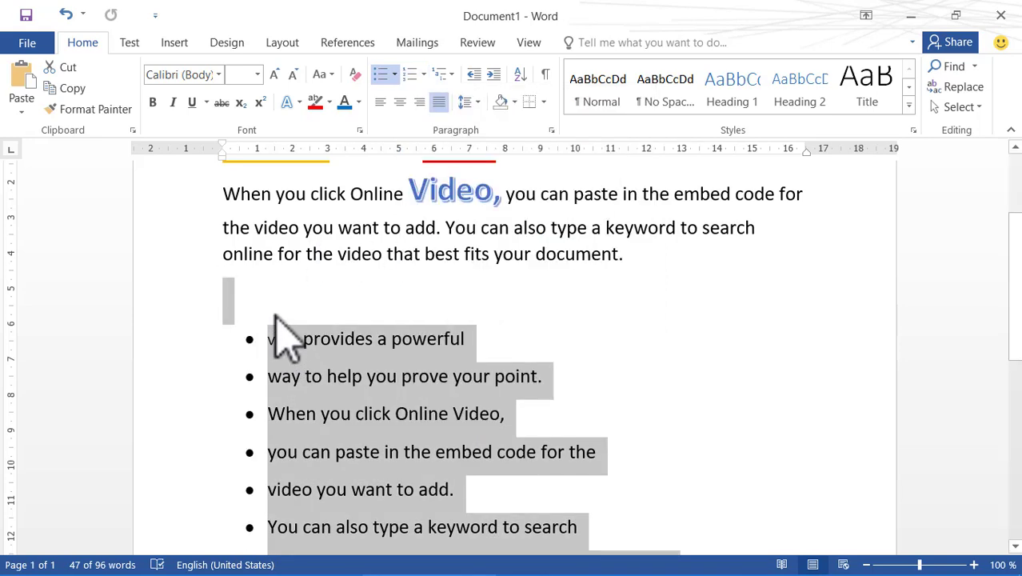
pyautogui.click(269, 294)
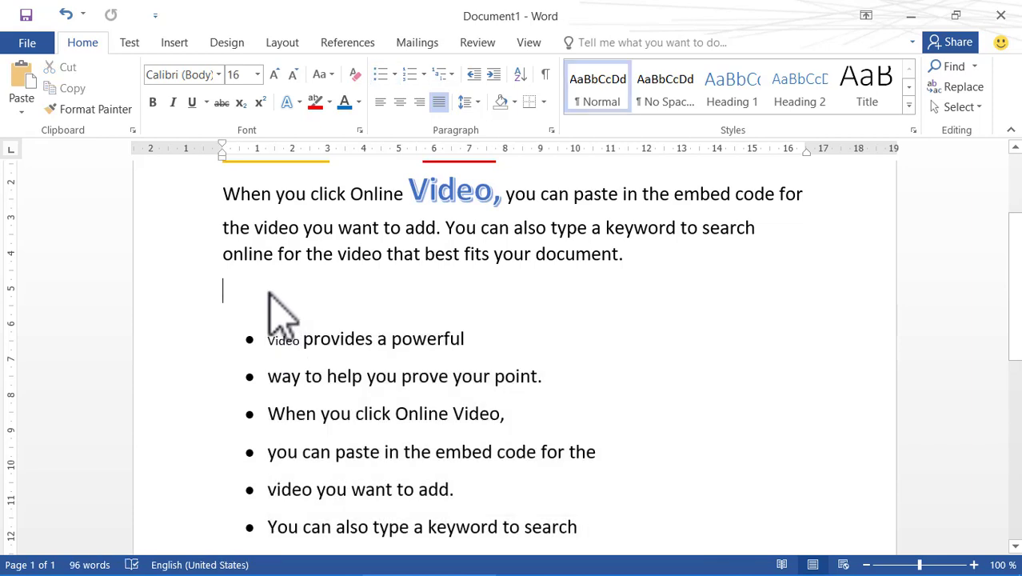
# Start a 1. 2. 3. numbered list on the empty line above the bullets, with the items Money and Job.
pyautogui.write('f')
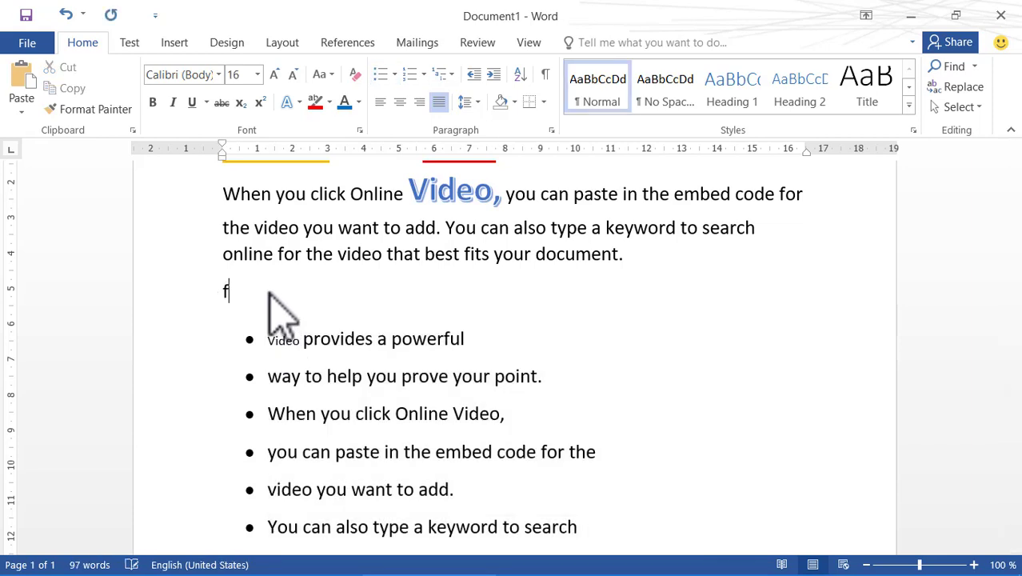
pyautogui.press('BackSpace')
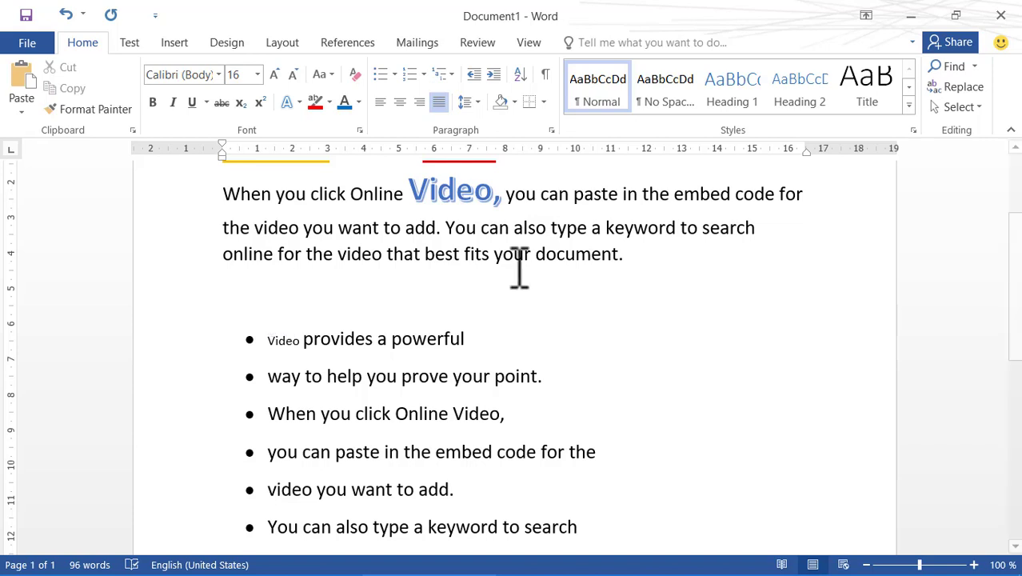
pyautogui.click(424, 74)
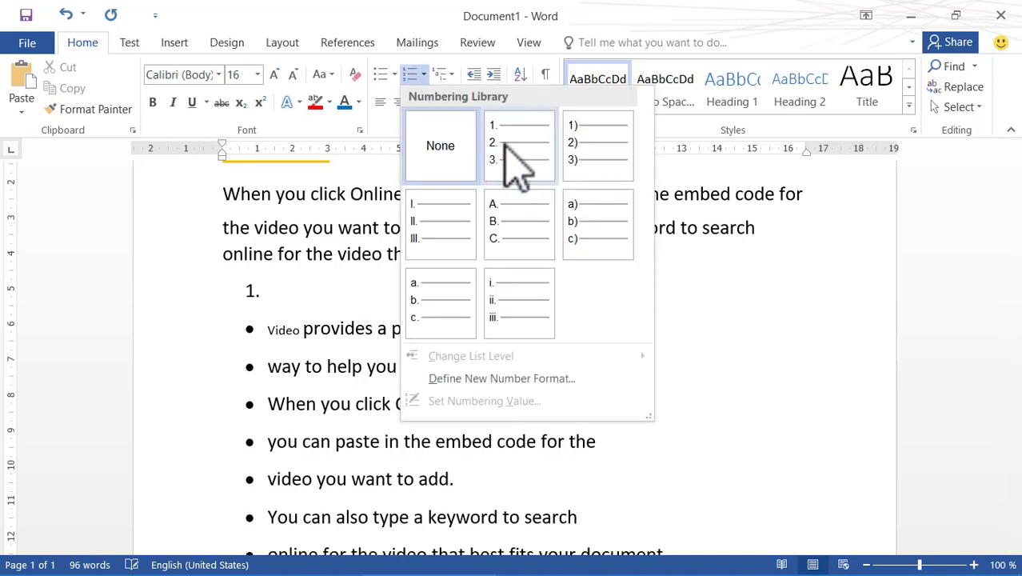
pyautogui.click(516, 164)
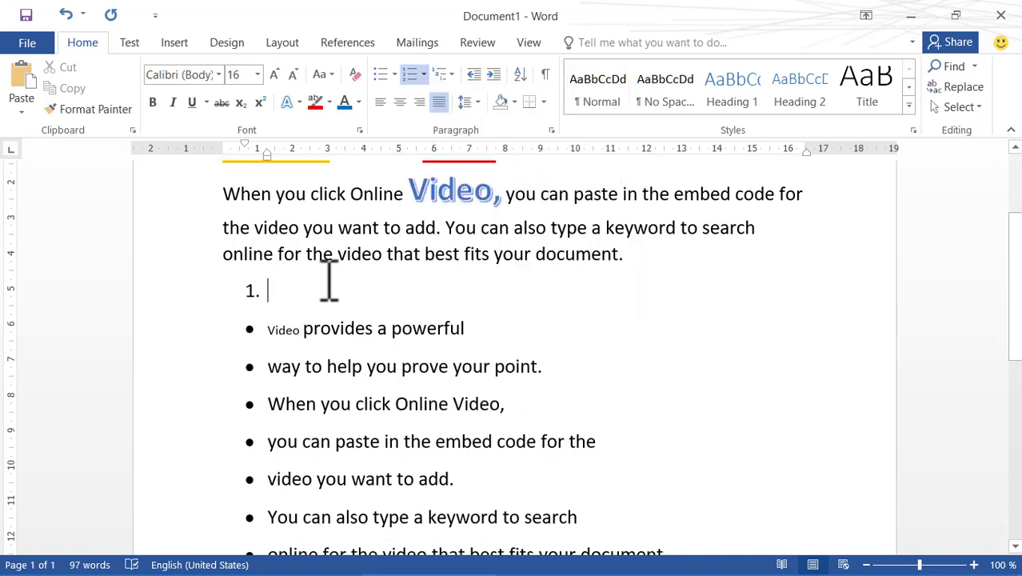
pyautogui.write('mone')
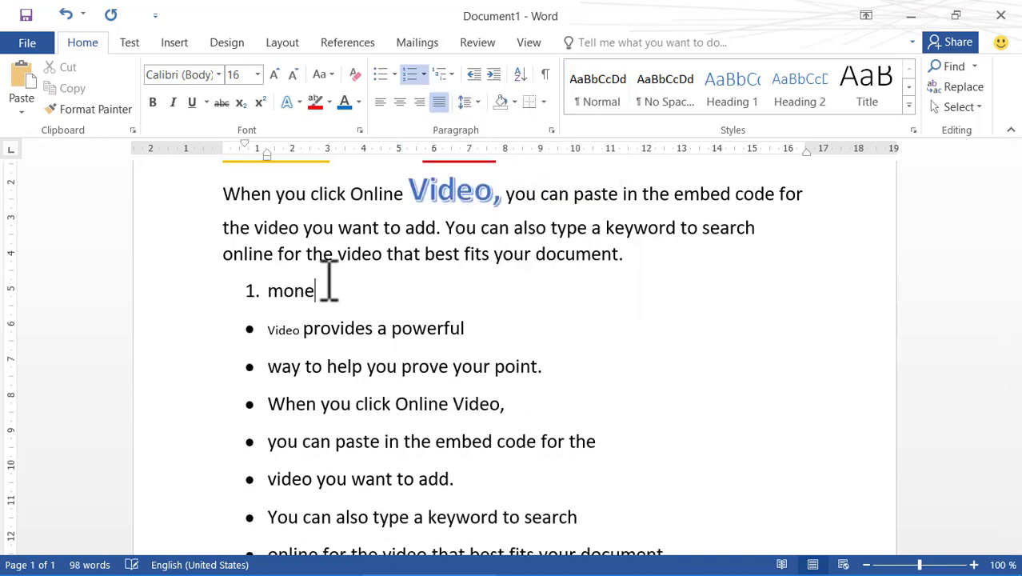
pyautogui.write('y')
pyautogui.press('Return')
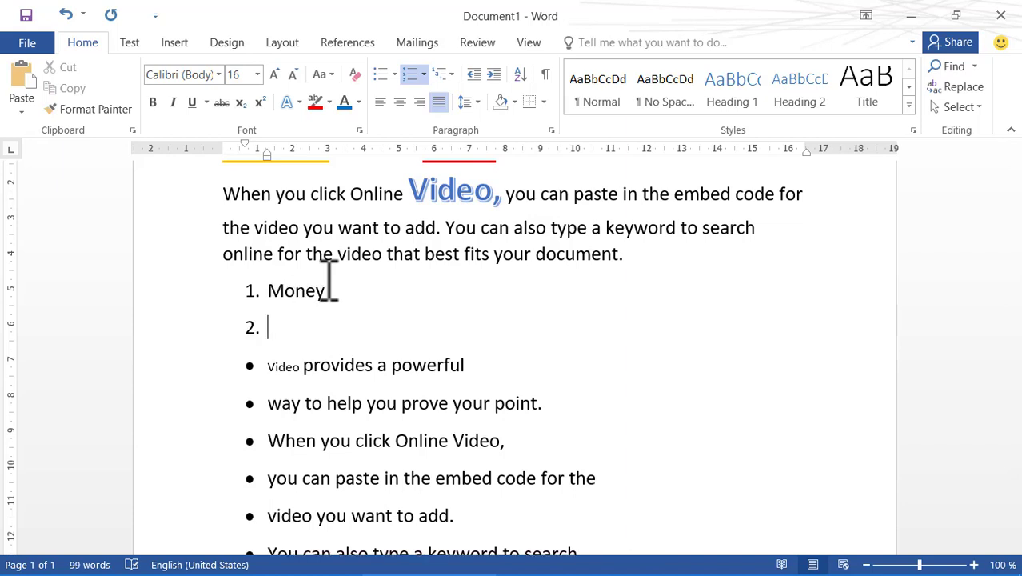
pyautogui.write('ob')
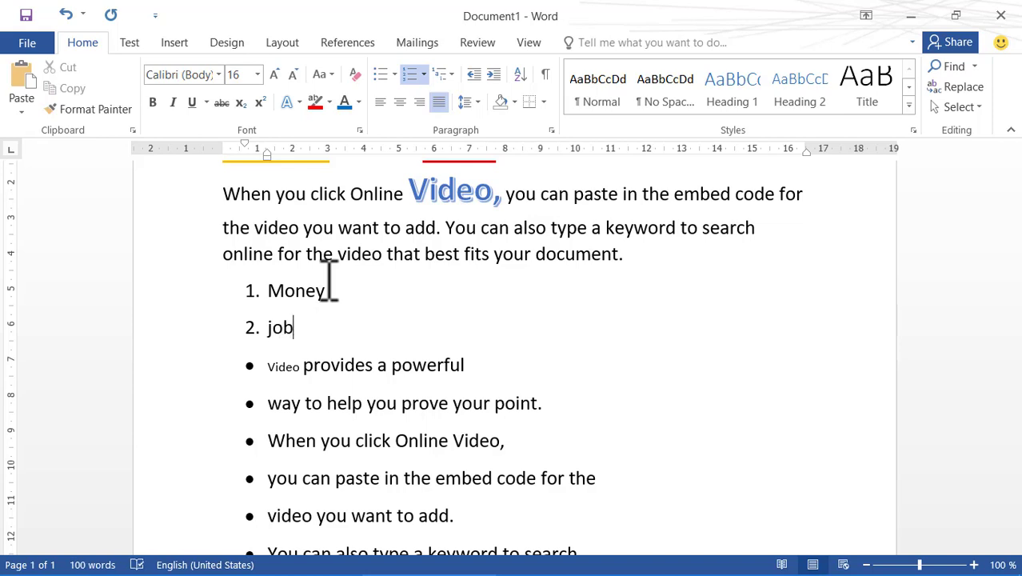
pyautogui.press('Return')
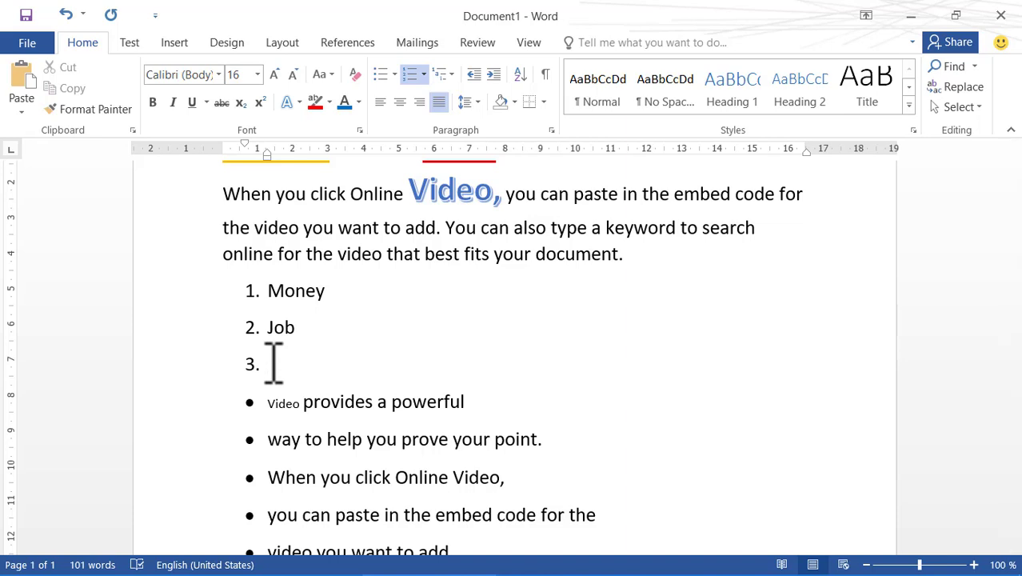
# Change the numbering of the Money and Job items to the A. B. C. format.
pyautogui.moveTo(274, 364); pyautogui.dragTo(272, 308)
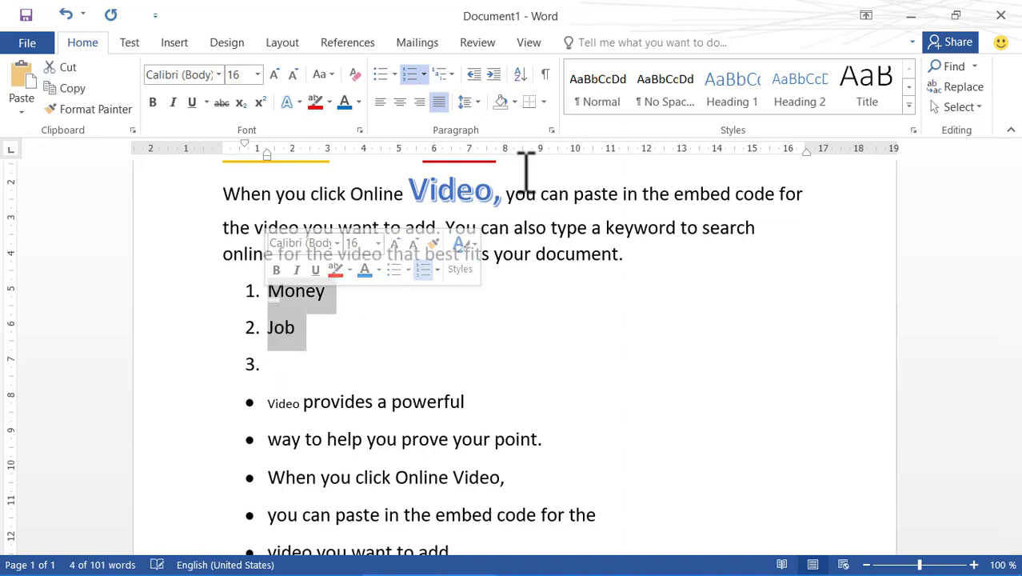
pyautogui.click(424, 75)
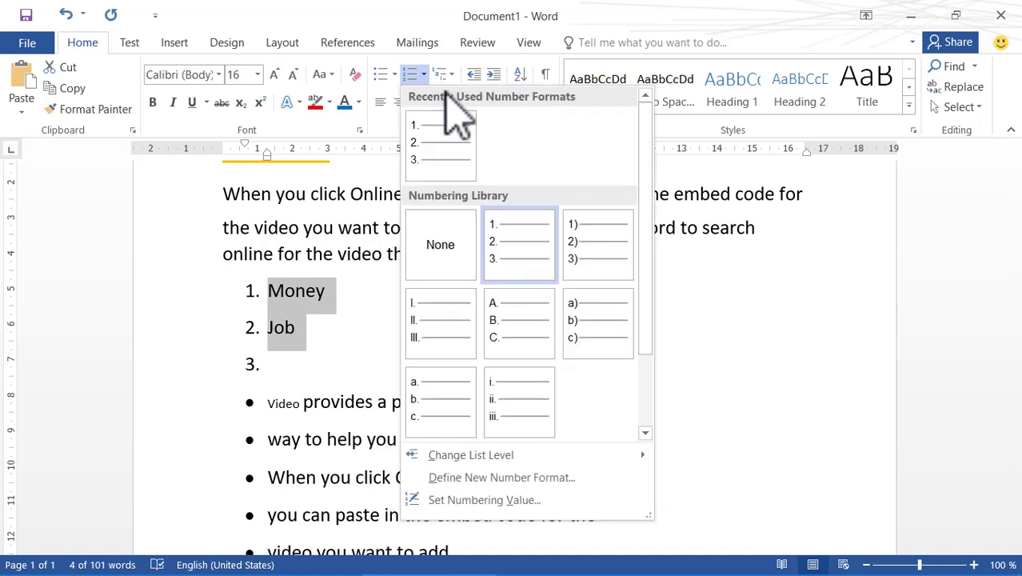
pyautogui.click(535, 346)
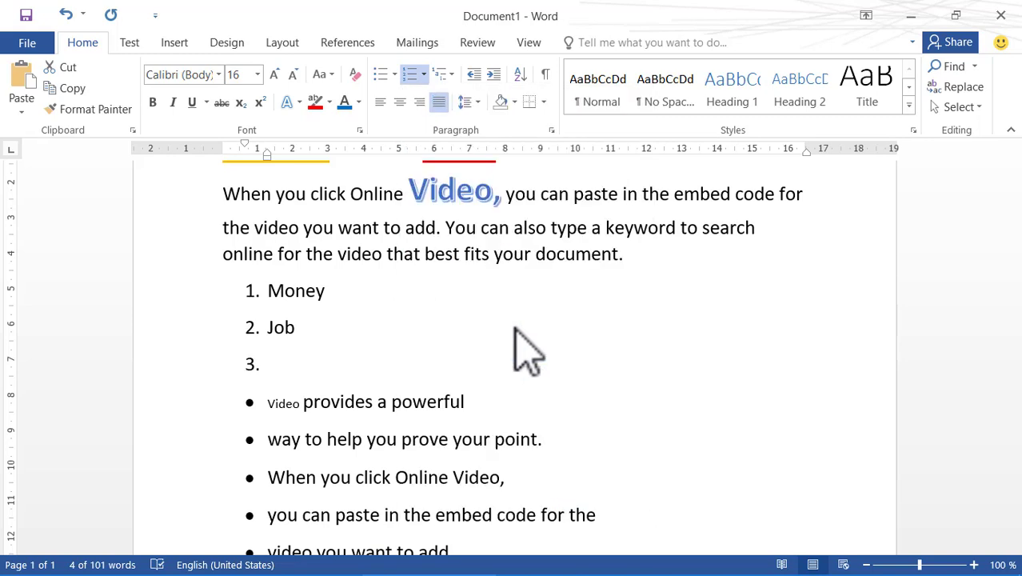
# Add the items Hot and kill to the lettered list after Job.
pyautogui.click(334, 344)
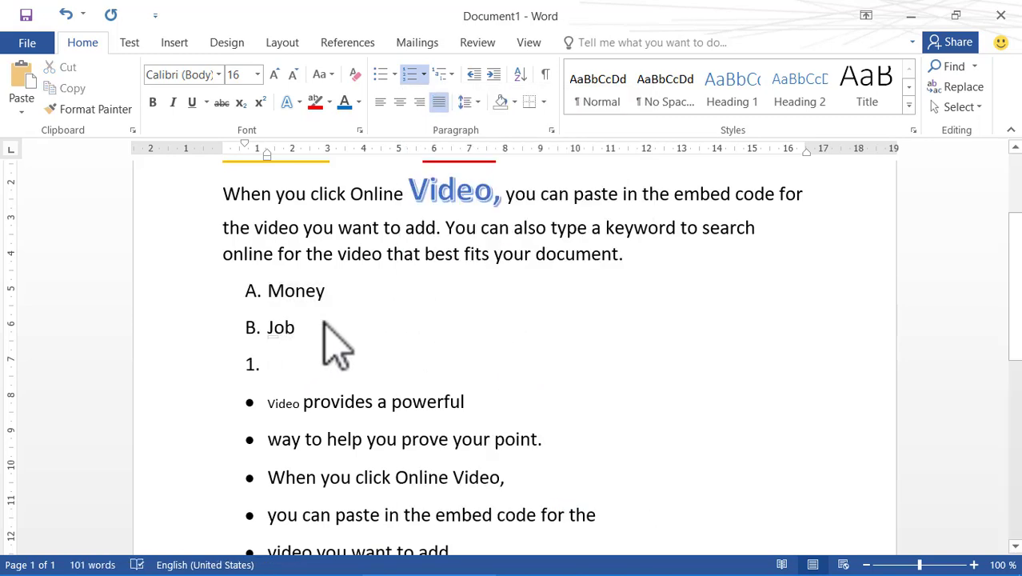
pyautogui.press('Return')
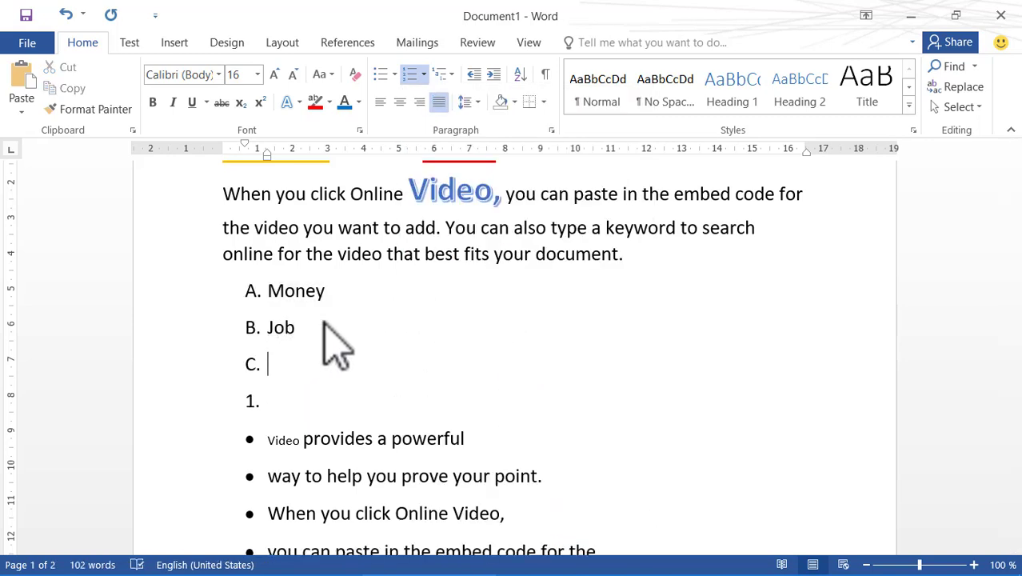
pyautogui.write('hot')
pyautogui.press('Return')
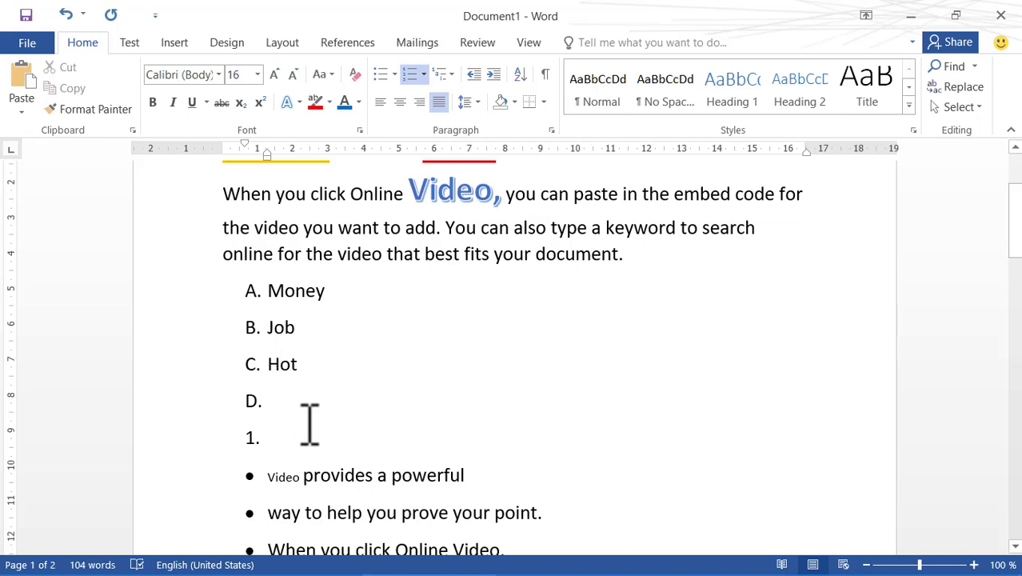
pyautogui.write('kill')
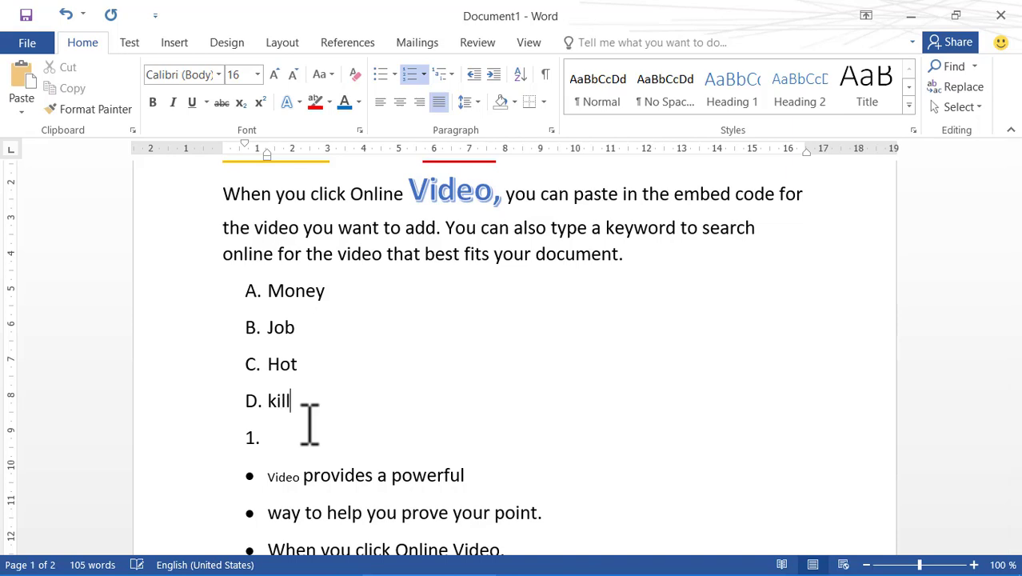
# Switch the four lettered items to I. II. III. Roman numbering and start an empty fifth item.
pyautogui.moveTo(313, 418); pyautogui.dragTo(183, 295)
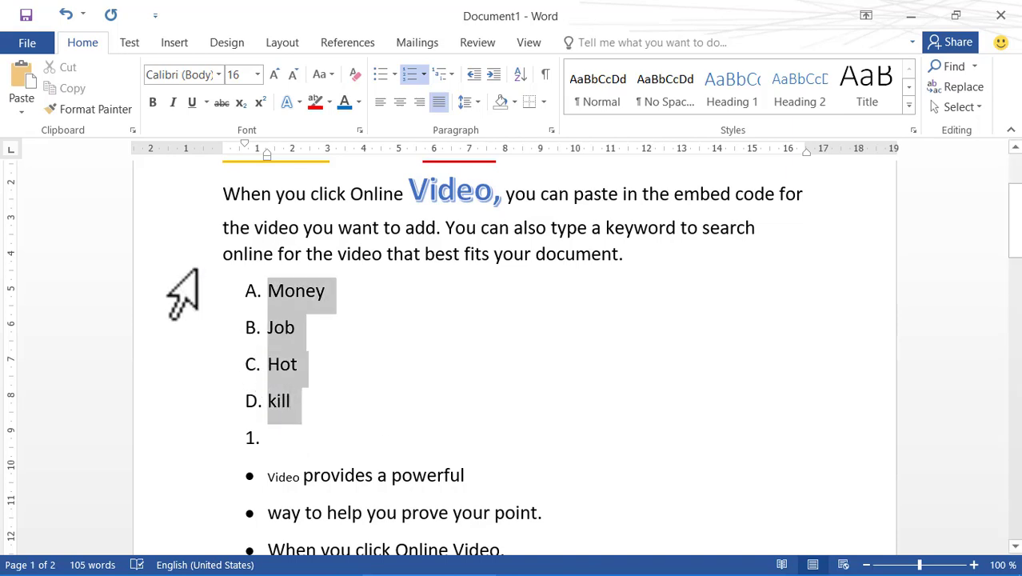
pyautogui.click(425, 74)
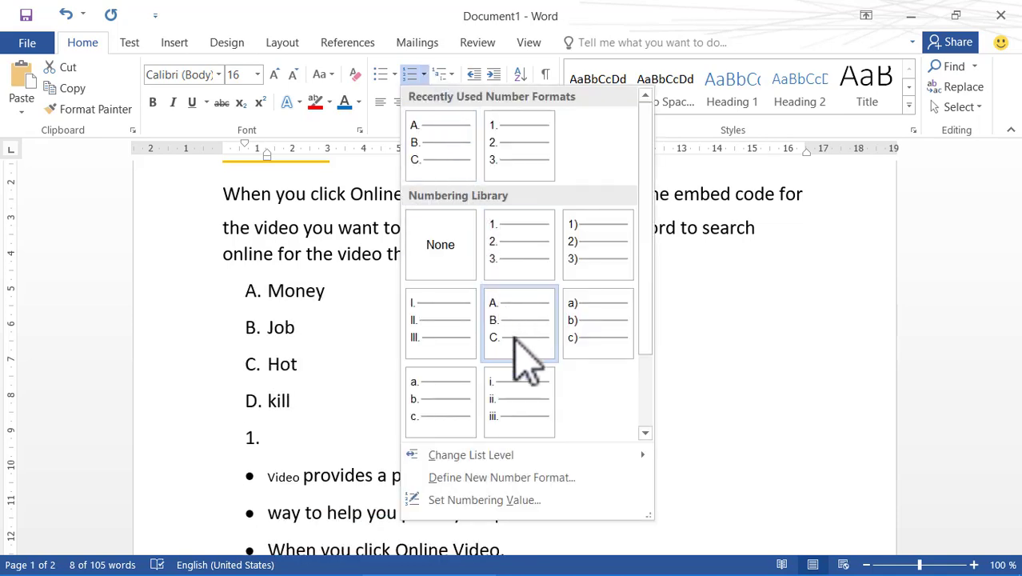
pyautogui.click(434, 316)
pyautogui.click(313, 397)
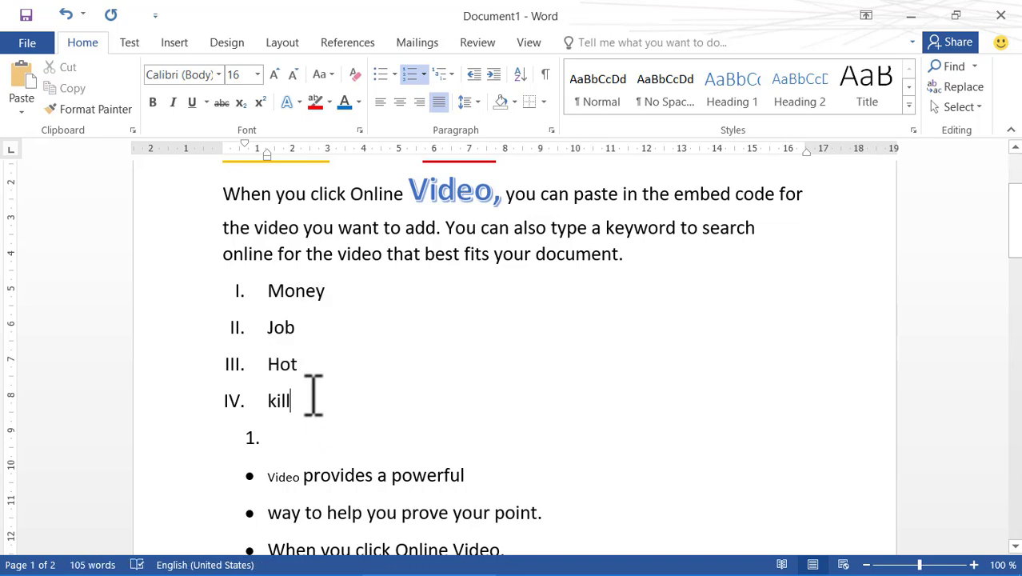
pyautogui.press('Return')
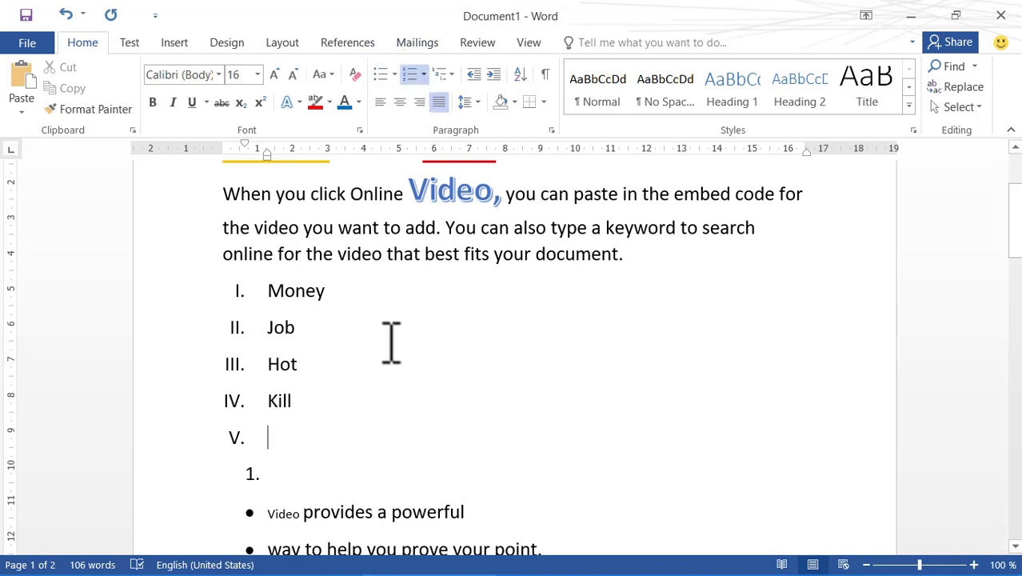
# Generate two paragraphs of sample text on the empty second page with =rand(2).
pyautogui.scroll(3, 337, 430)
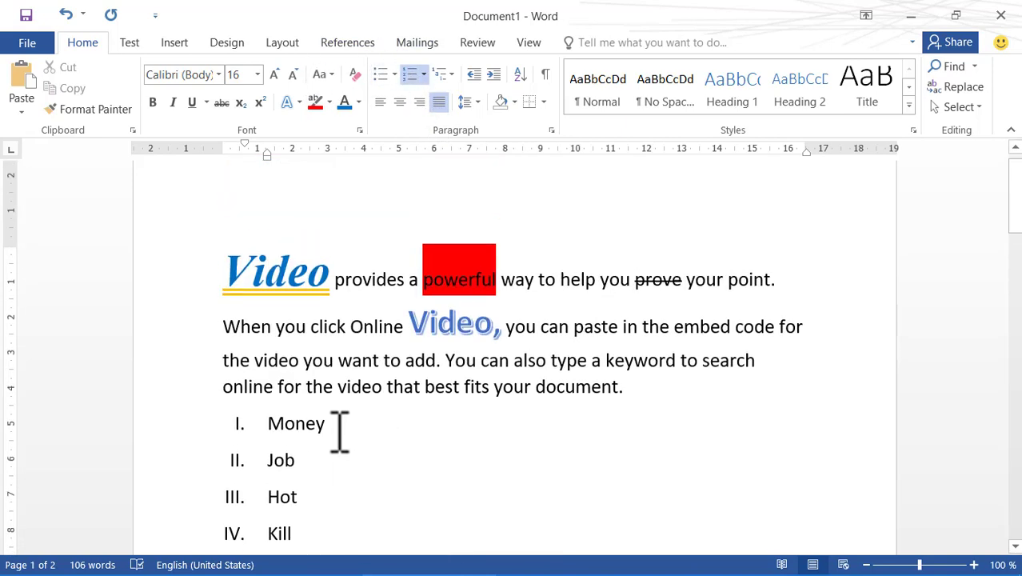
pyautogui.scroll(-7, 338, 429)
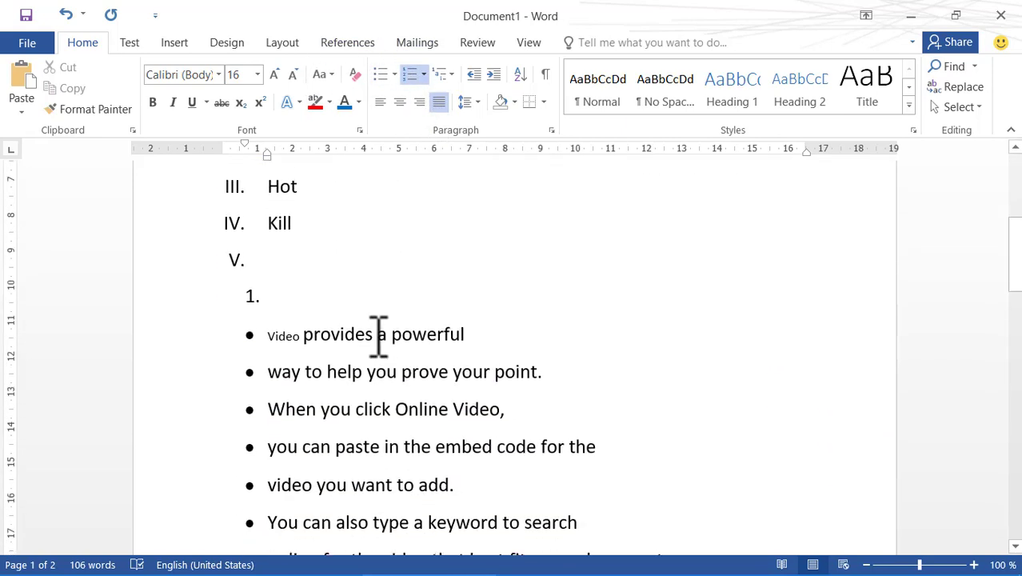
pyautogui.scroll(-2, 379, 334)
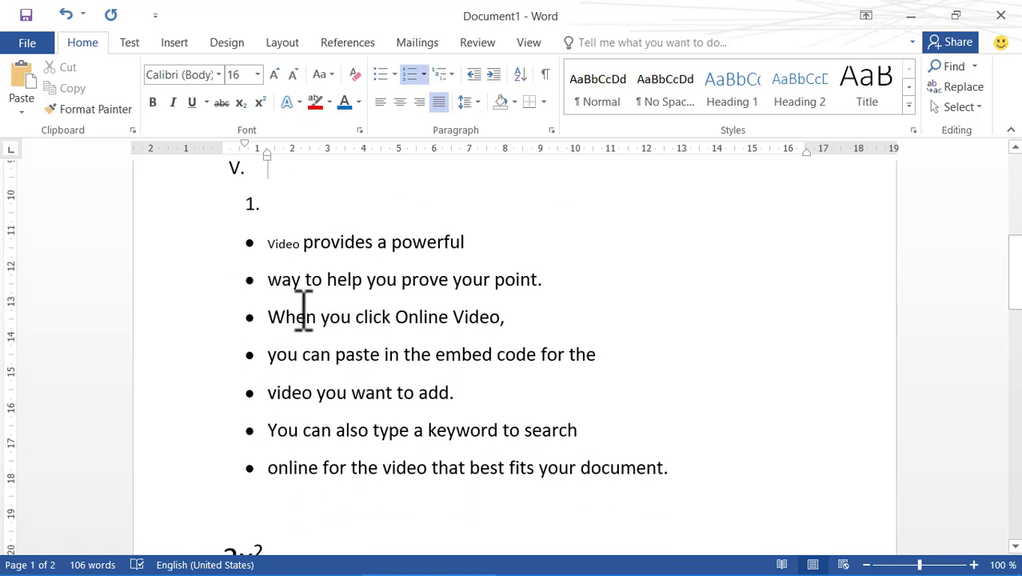
pyautogui.click(267, 245)
pyautogui.scroll(-4, 274, 244)
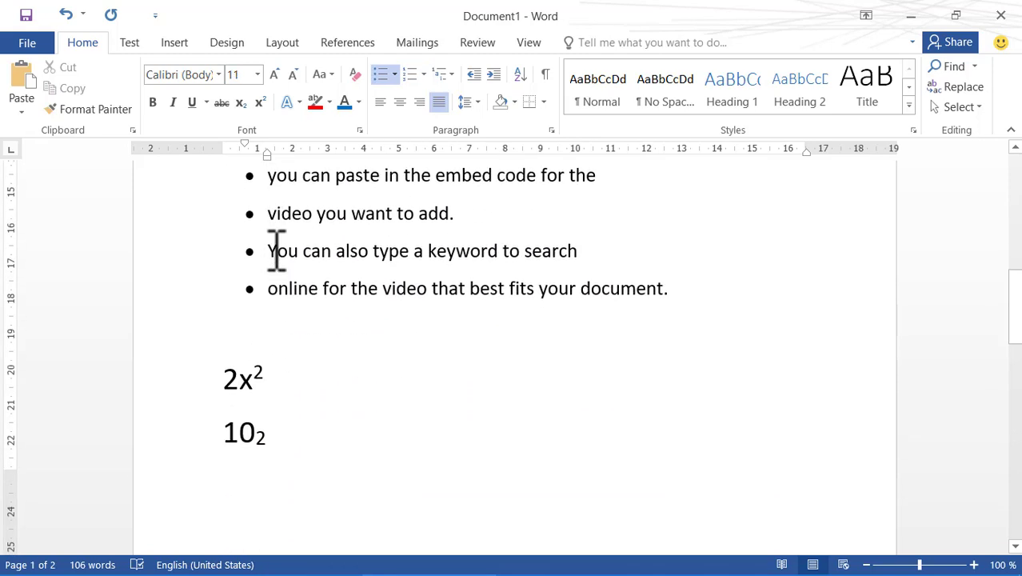
pyautogui.scroll(-7, 276, 250)
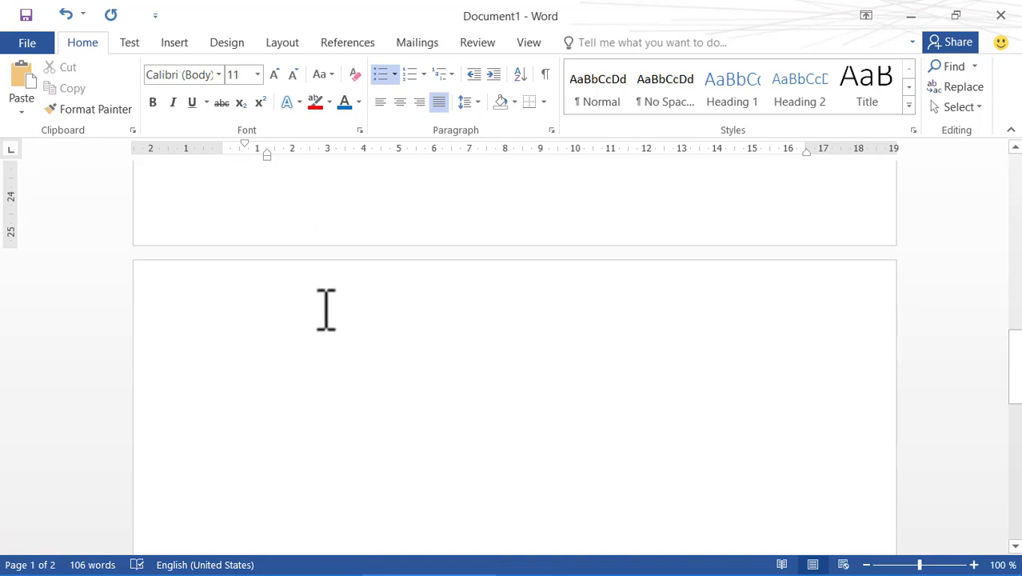
pyautogui.click(349, 332)
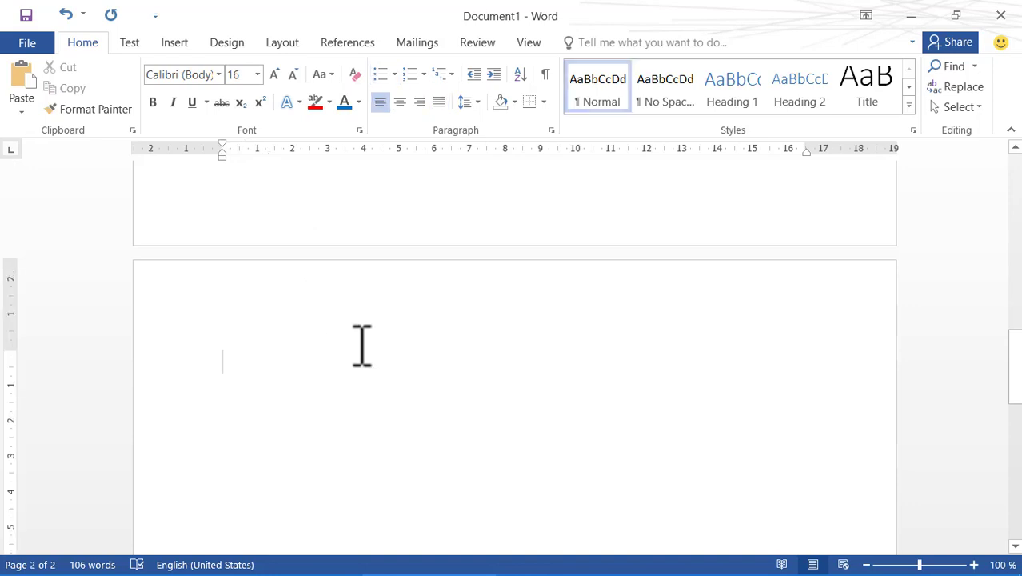
pyautogui.write('=')
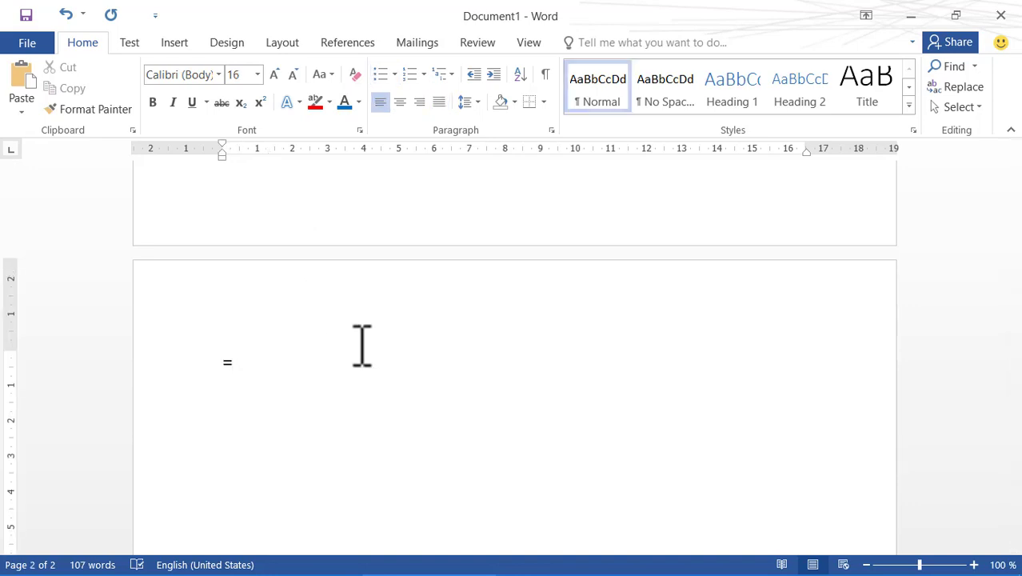
pyautogui.write('rand(2')
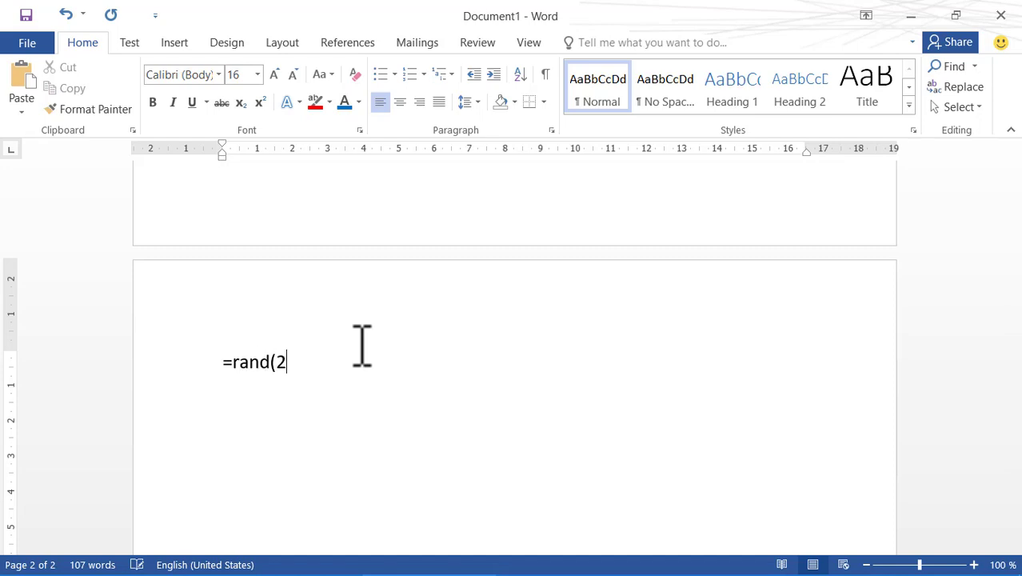
pyautogui.write(')')
pyautogui.press('Return')
pyautogui.press('Return')
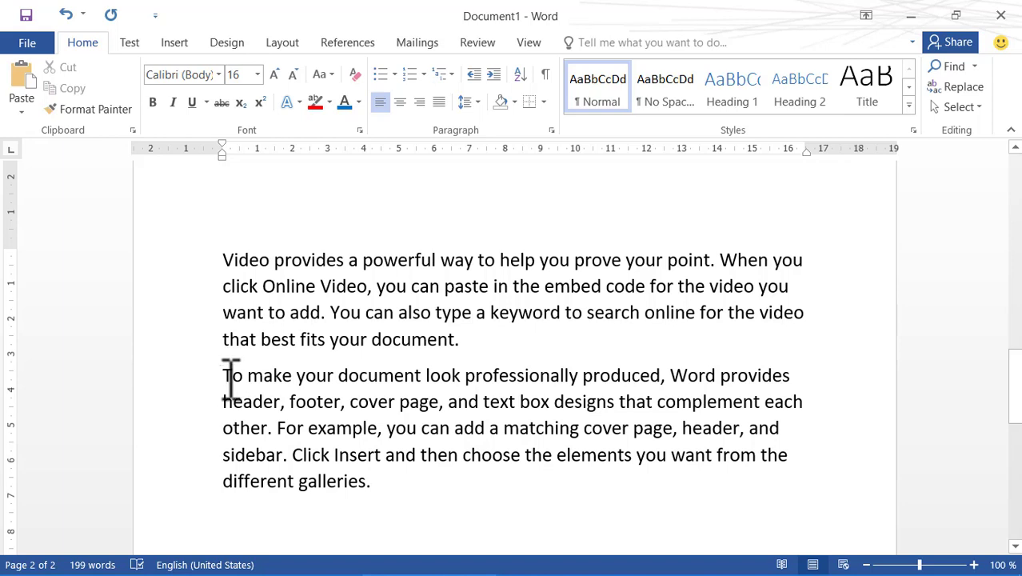
# Try one and two levels of increased indent on the second sample paragraph, returning it to the margin each time.
pyautogui.click(494, 75)
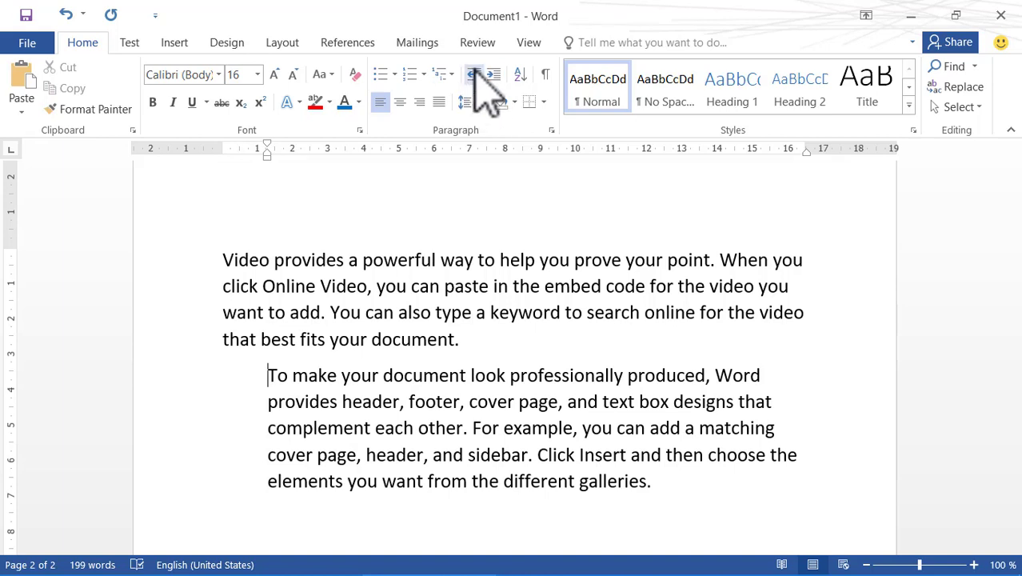
pyautogui.click(474, 74)
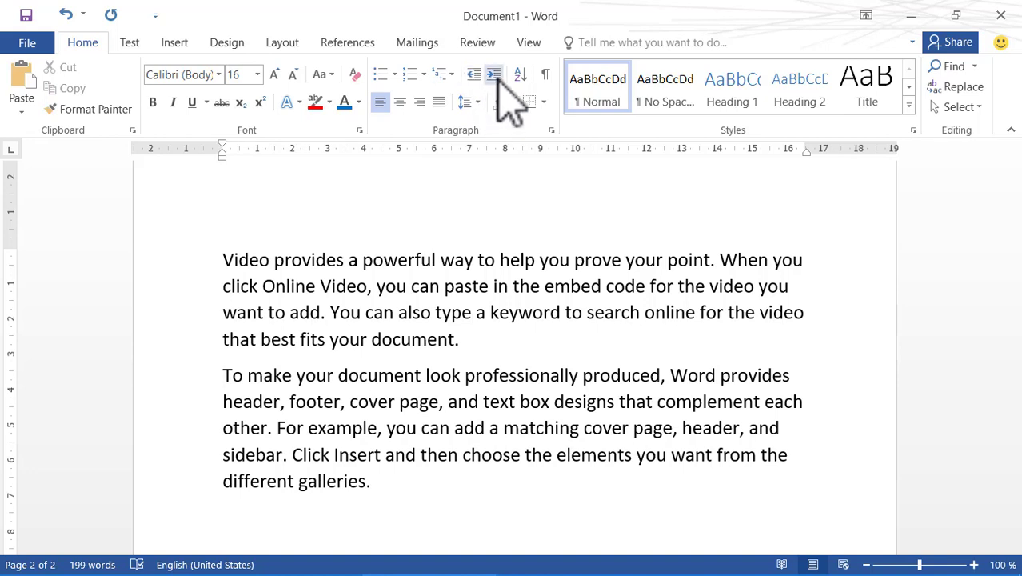
pyautogui.click(494, 75)
pyautogui.click(494, 74)
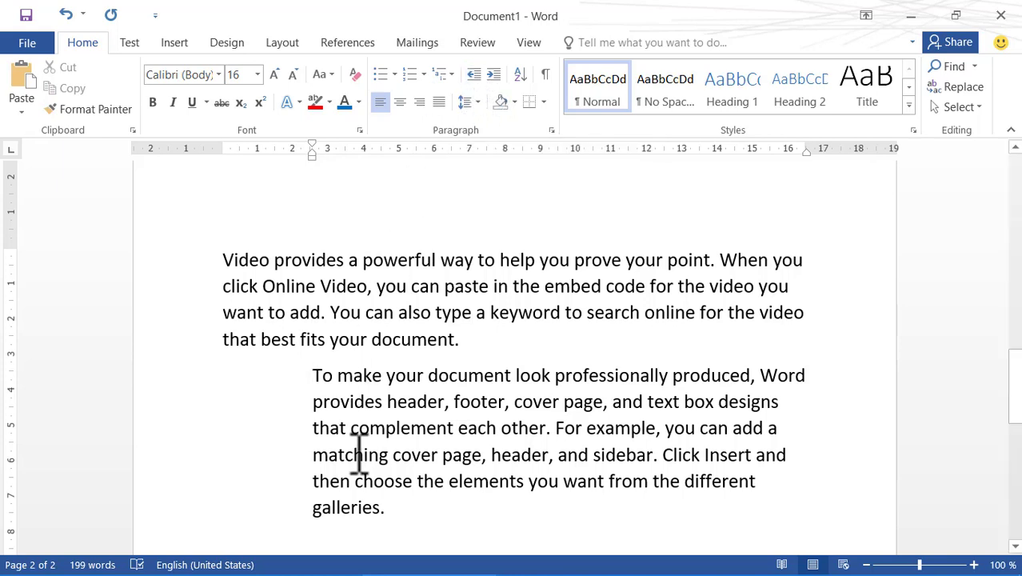
pyautogui.click(475, 74)
pyautogui.click(477, 75)
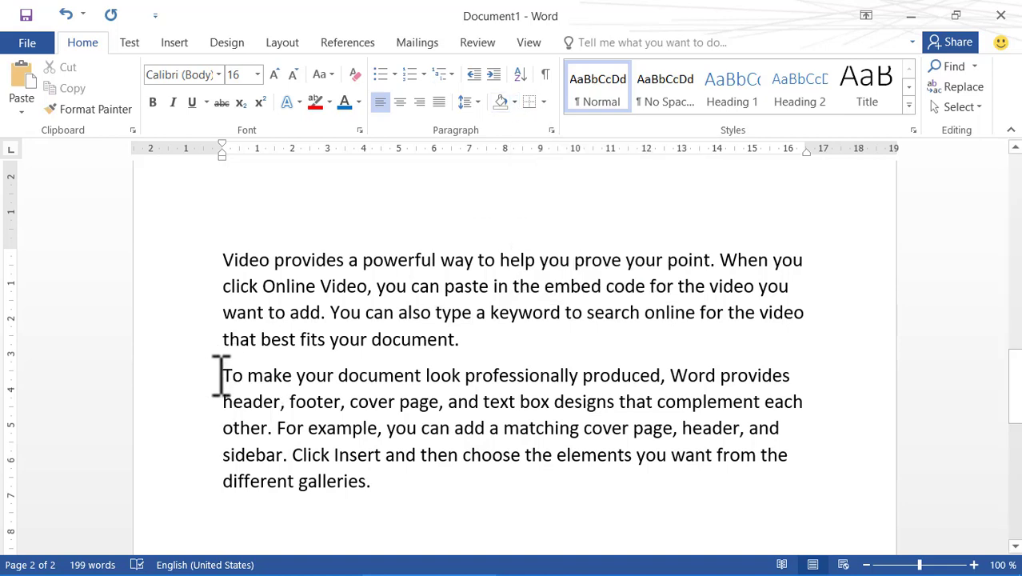
# Apply the standard orange shading to the whole second sample paragraph on the second page.
pyautogui.moveTo(222, 373); pyautogui.dragTo(389, 478)
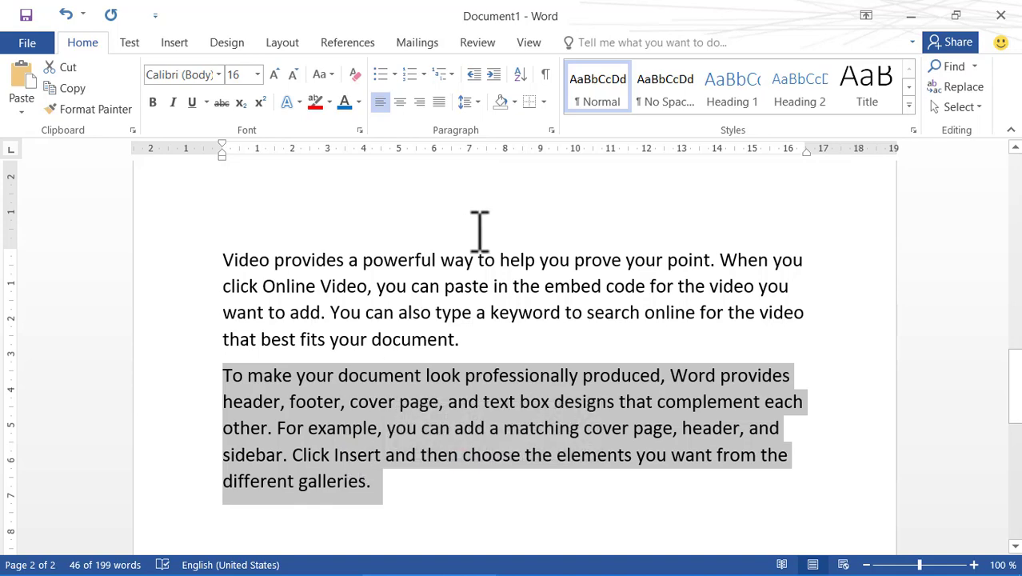
pyautogui.click(516, 102)
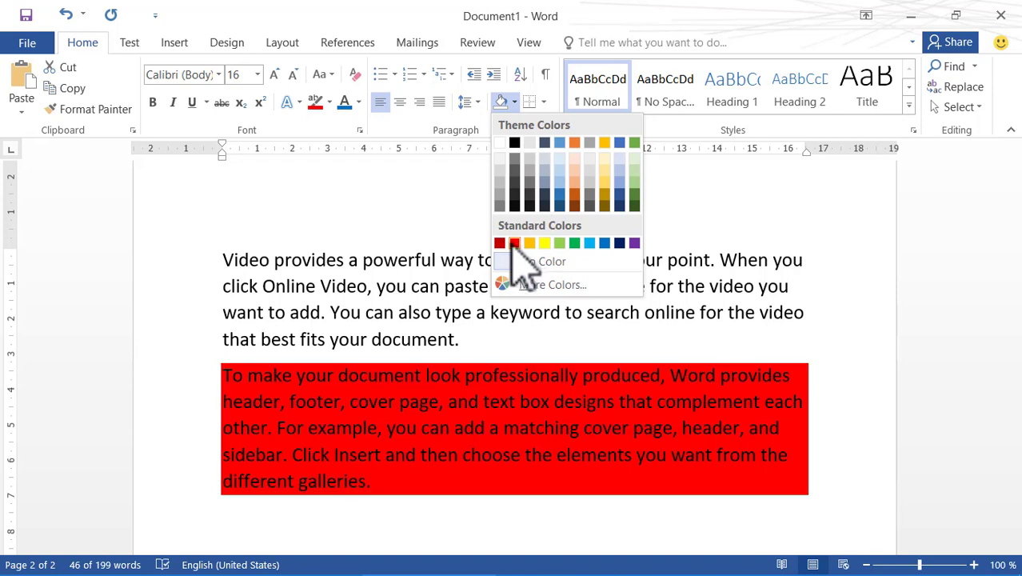
pyautogui.click(530, 243)
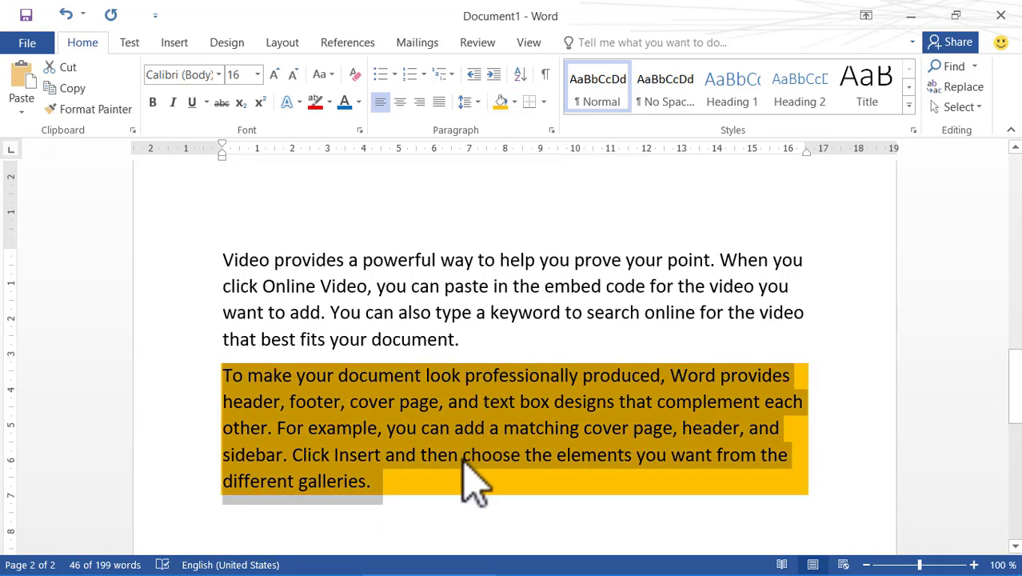
# Change the second sample paragraph's shading to standard blue and clear it with No Color.
pyautogui.click(448, 485)
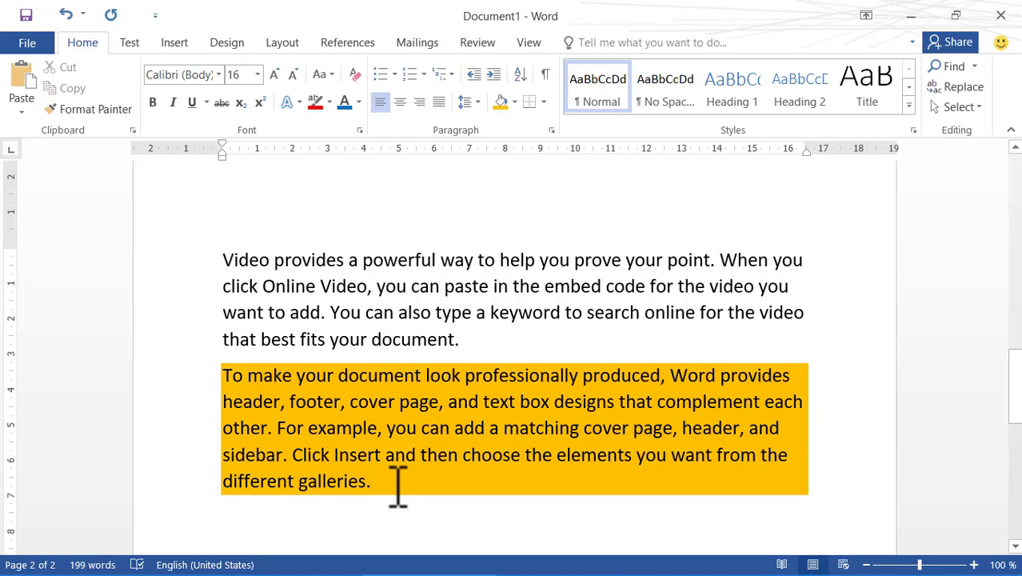
pyautogui.click(514, 102)
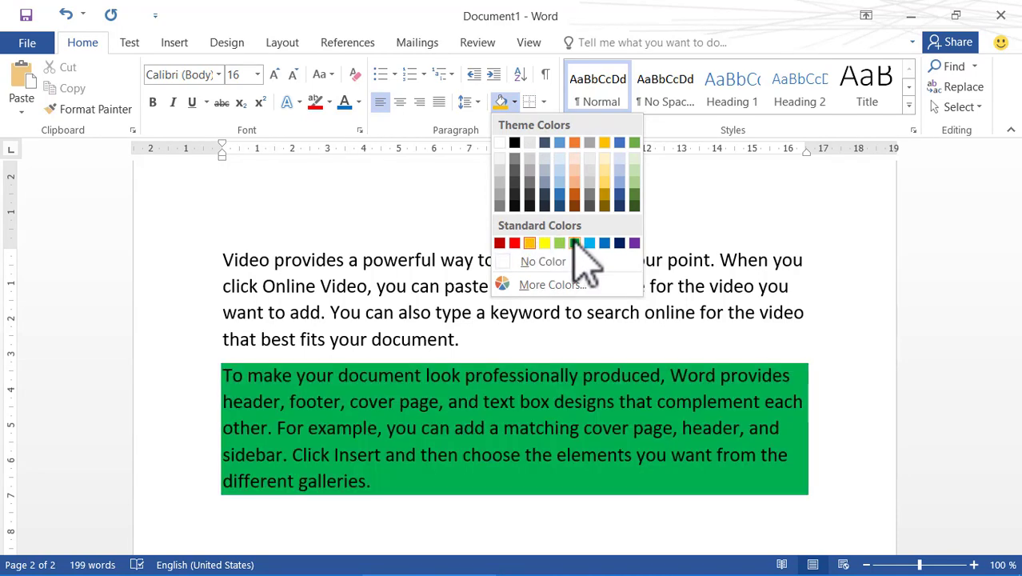
pyautogui.click(604, 243)
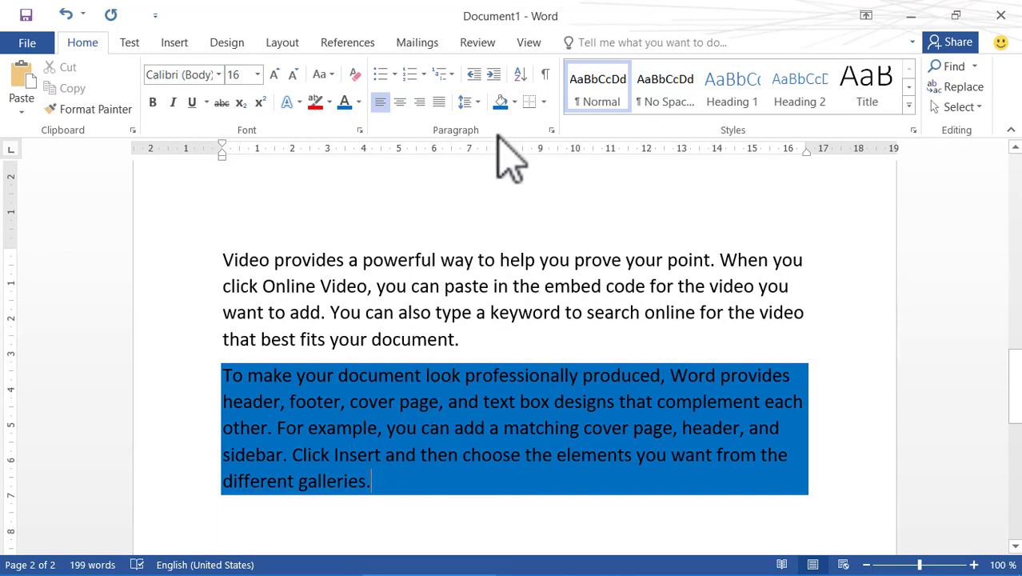
pyautogui.click(516, 102)
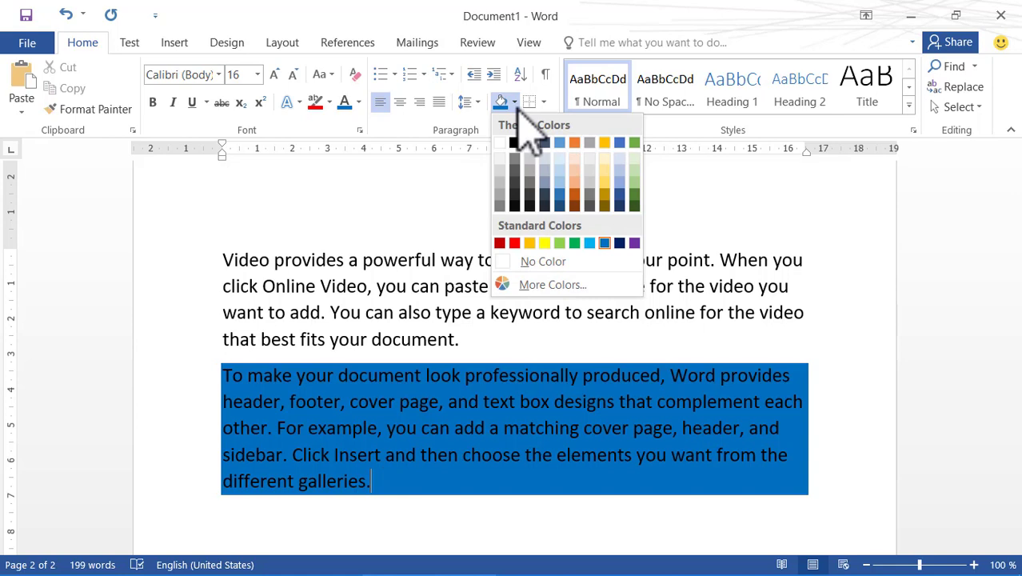
pyautogui.click(537, 271)
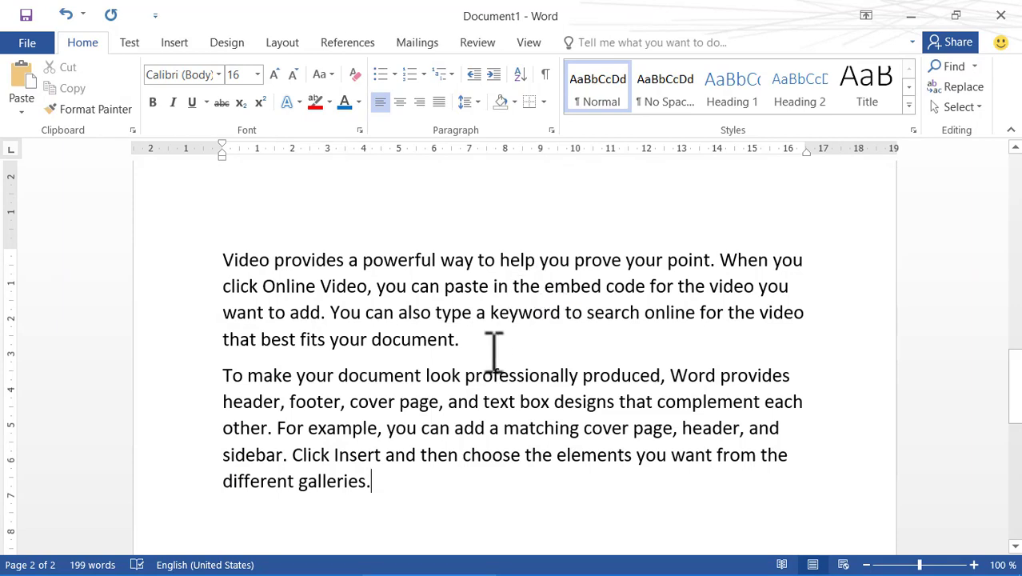
# Apply All Borders to both sample paragraphs on the second page.
pyautogui.moveTo(370, 483); pyautogui.dragTo(239, 249)
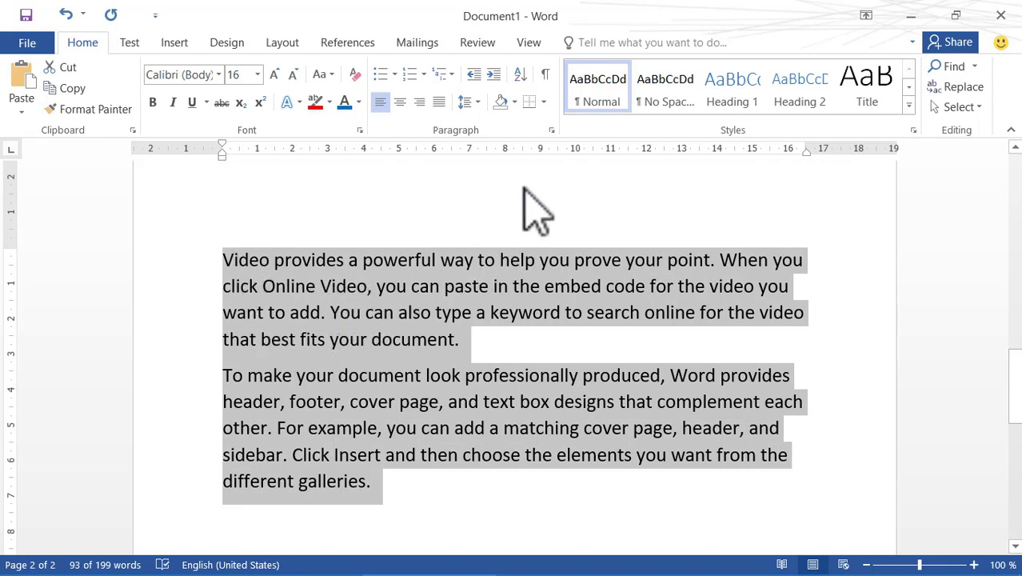
pyautogui.click(543, 104)
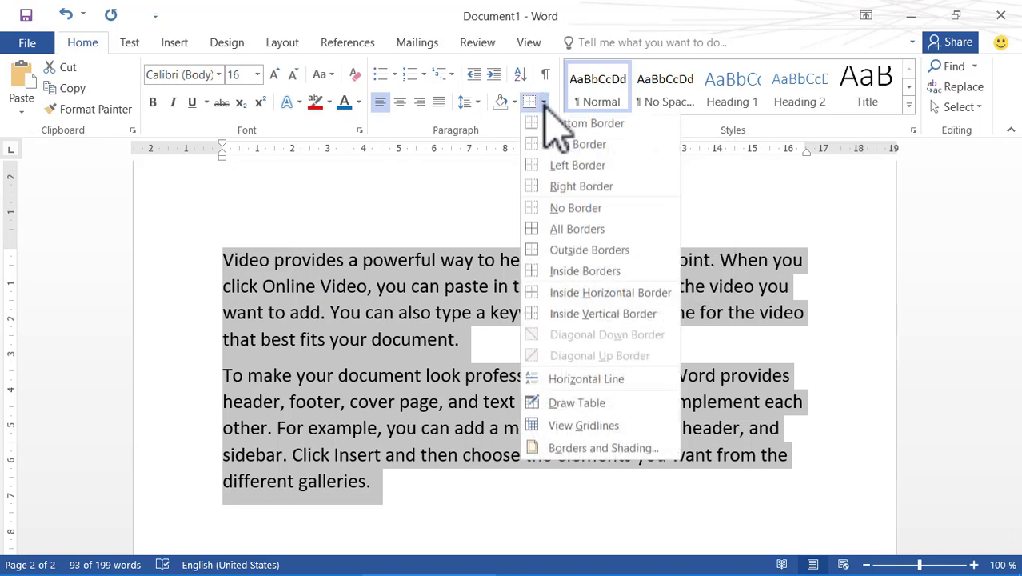
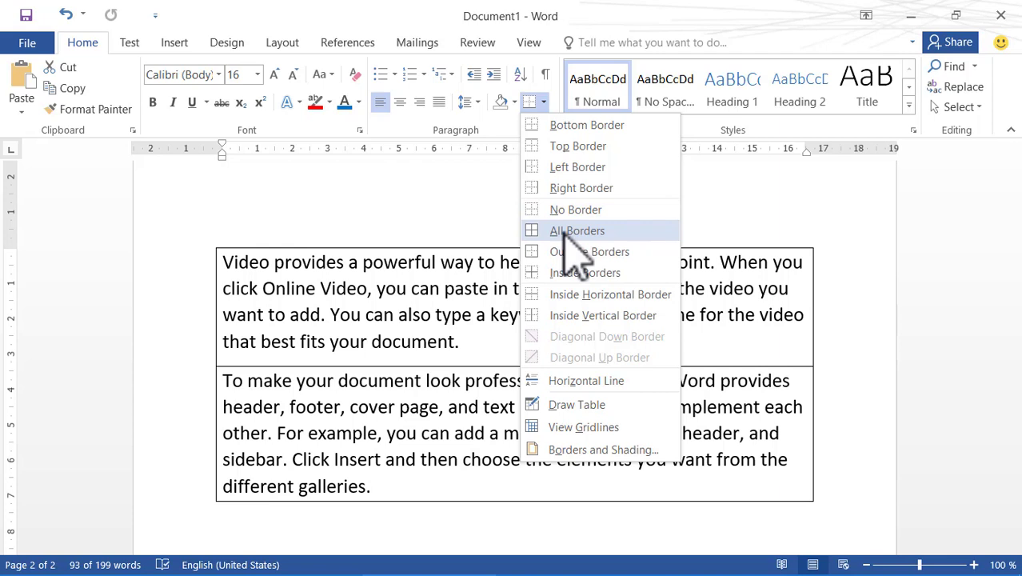
pyautogui.click(567, 238)
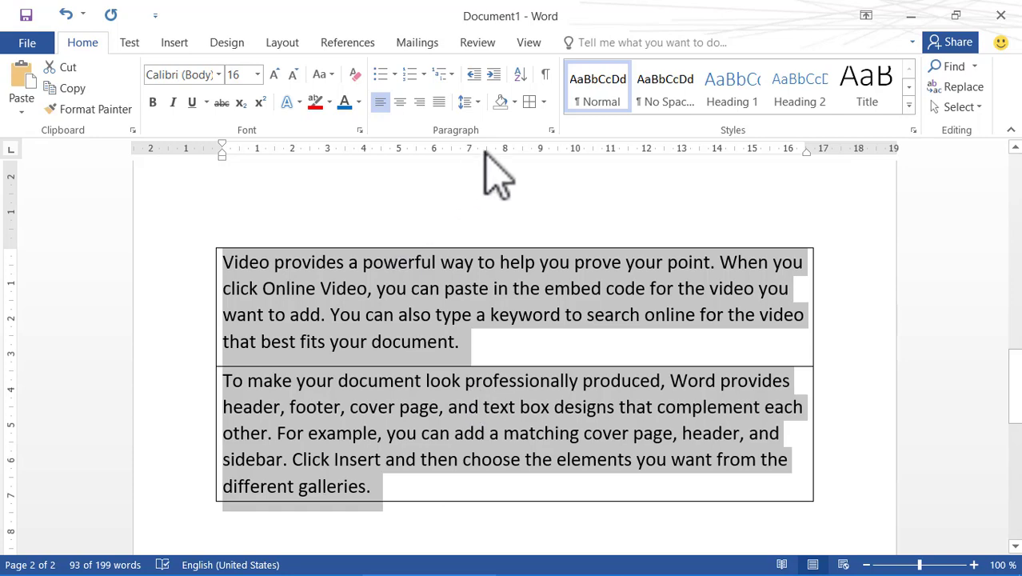
# Toggle the outside borders of both sample paragraphs off and back on, and remove all borders with No Border.
pyautogui.click(545, 101)
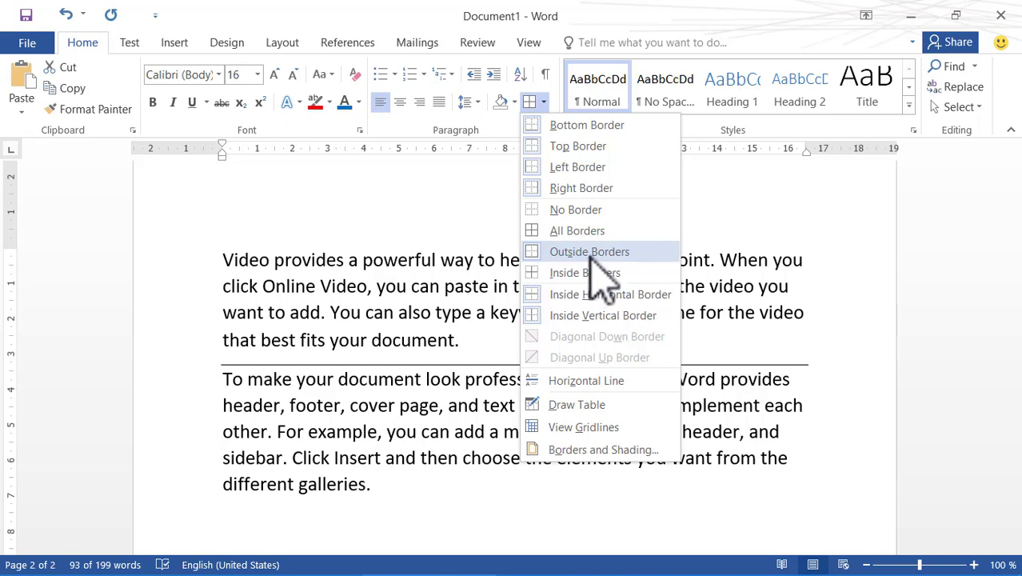
pyautogui.click(598, 272)
pyautogui.click(543, 101)
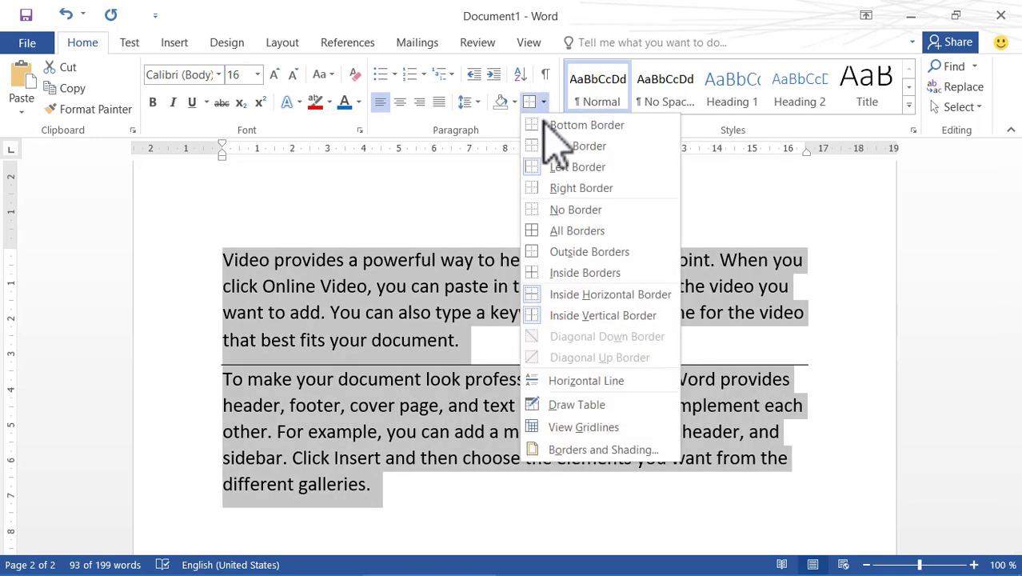
pyautogui.click(566, 252)
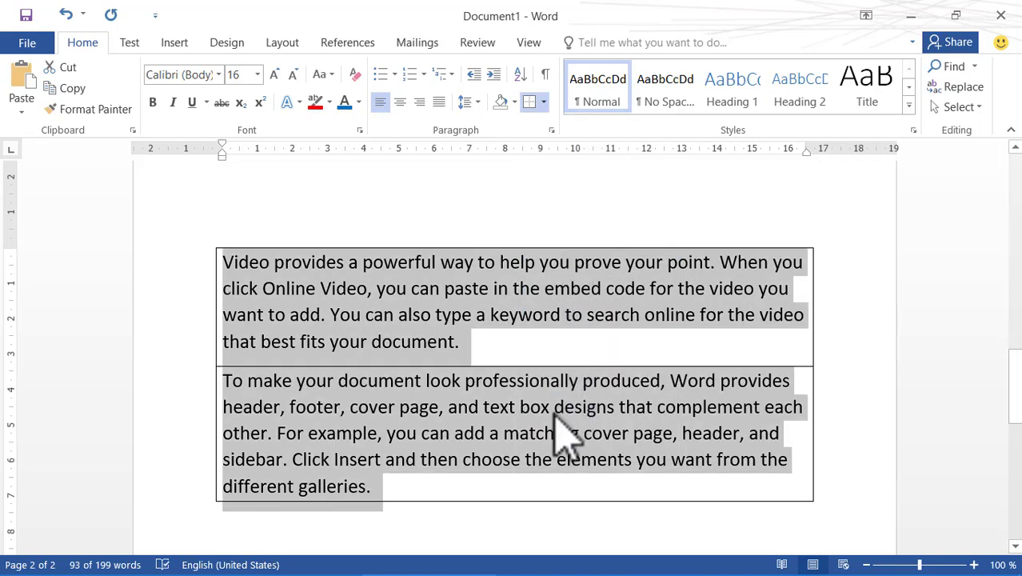
pyautogui.click(542, 102)
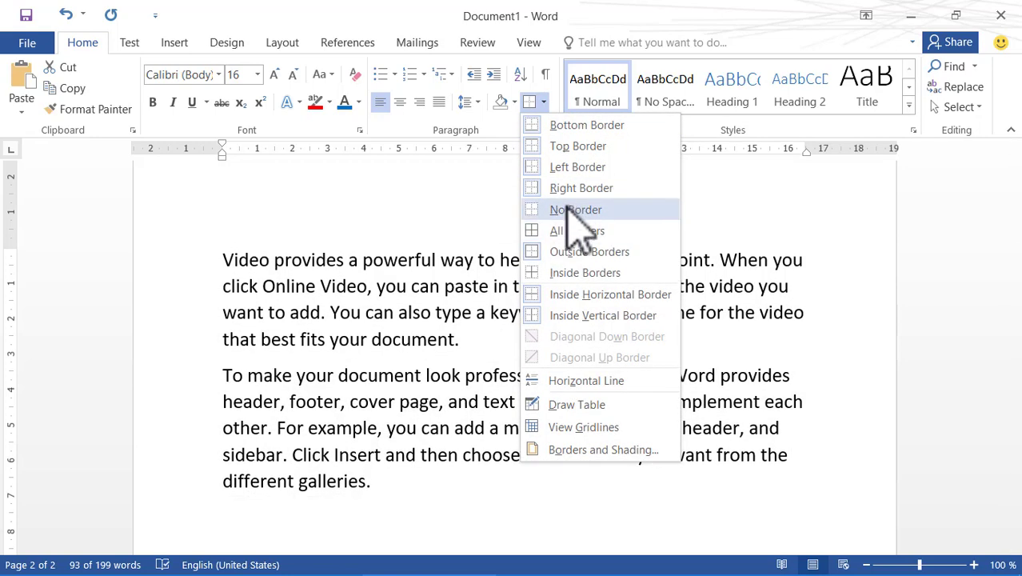
pyautogui.click(567, 208)
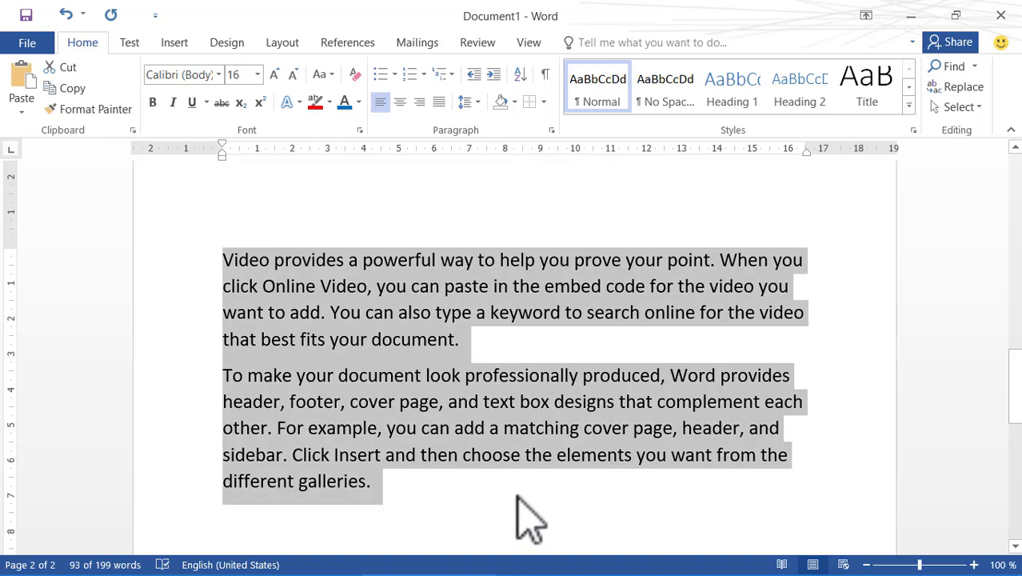
# Below the second sample paragraph, leave a blank line and enter five uppercase first names in non-alphabetical order, one per line.
pyautogui.click(402, 512)
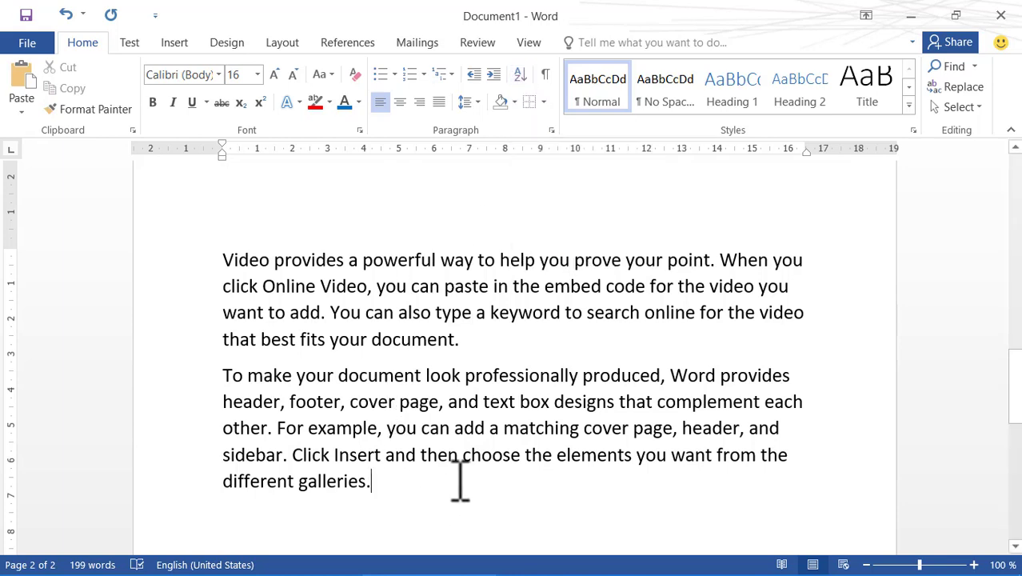
pyautogui.press('Return')
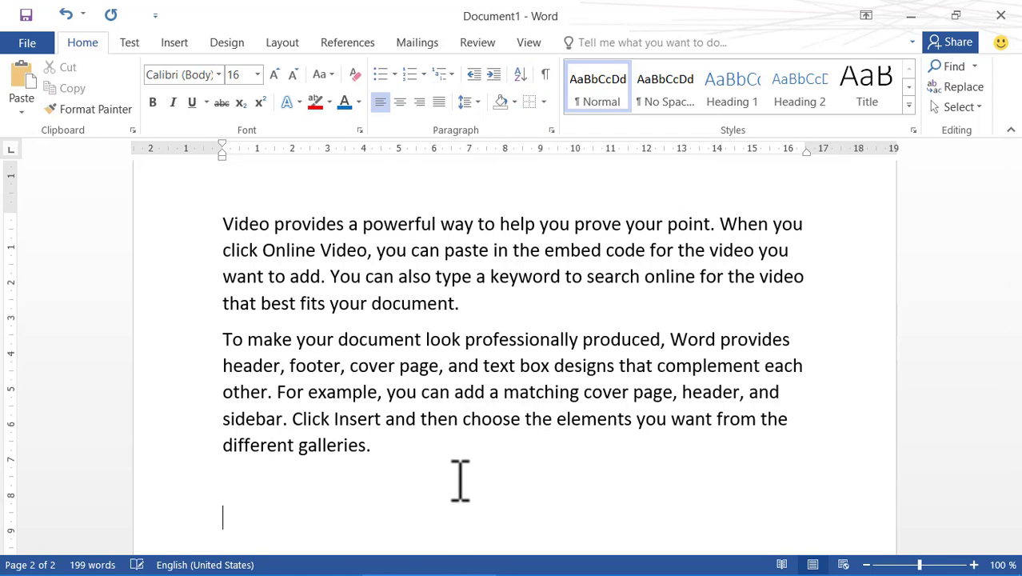
pyautogui.scroll(-1, 328, 437)
pyautogui.scroll(-1, 390, 376)
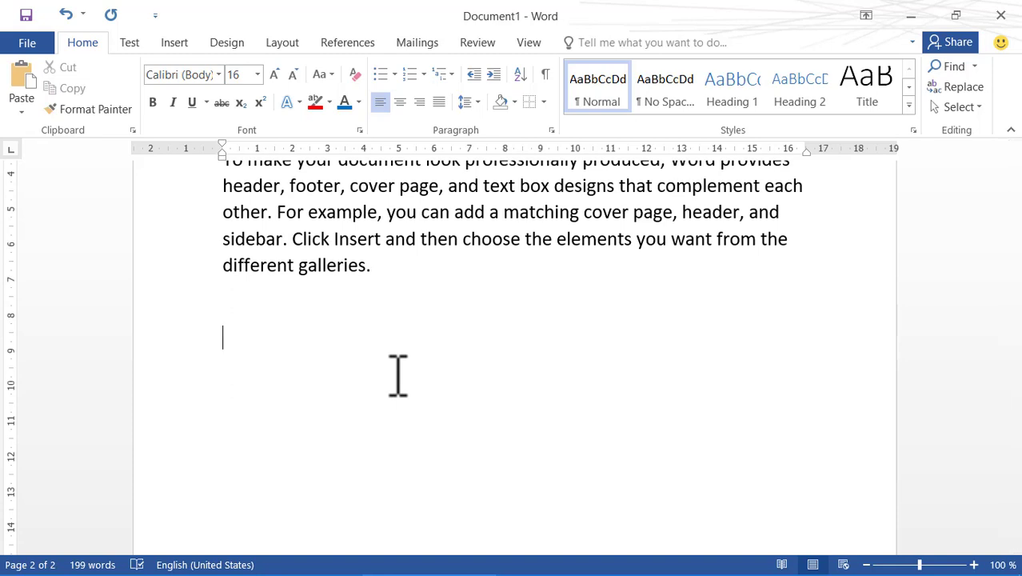
pyautogui.write('ZOE ')
pyautogui.write('HOWER')
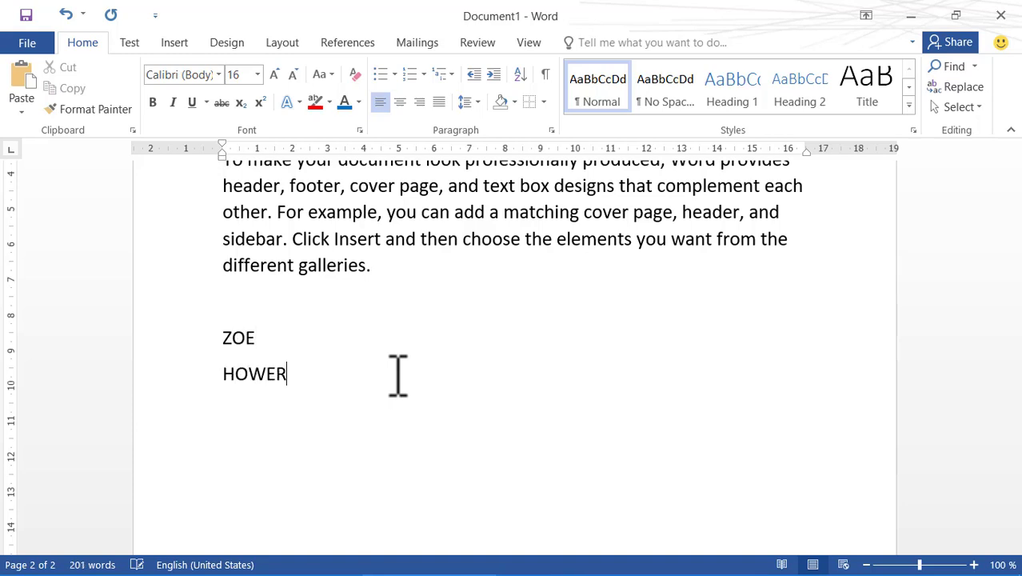
pyautogui.press('Return')
pyautogui.write('GRACE ')
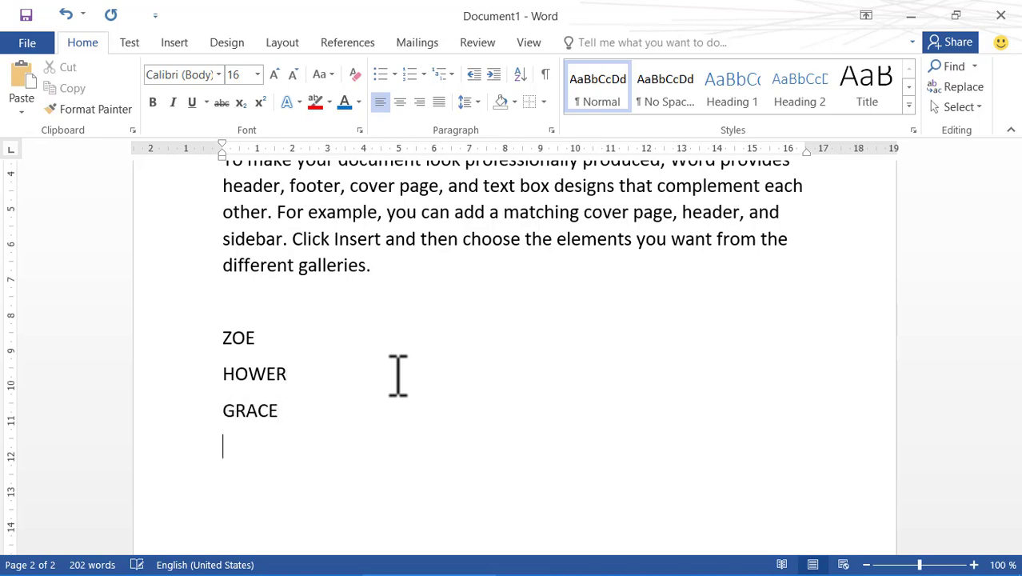
pyautogui.write('MARK ')
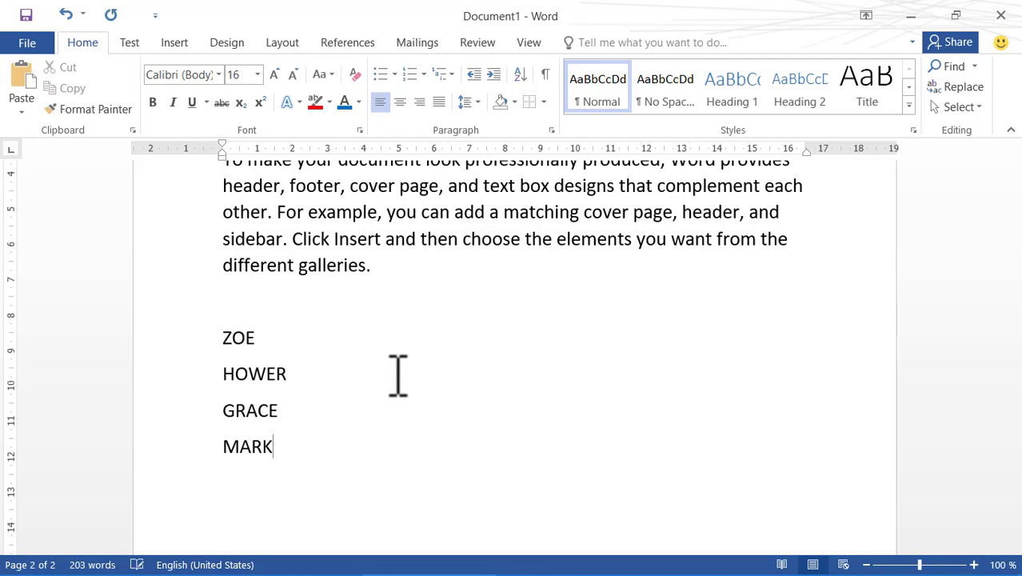
pyautogui.write('ABRAHAM')
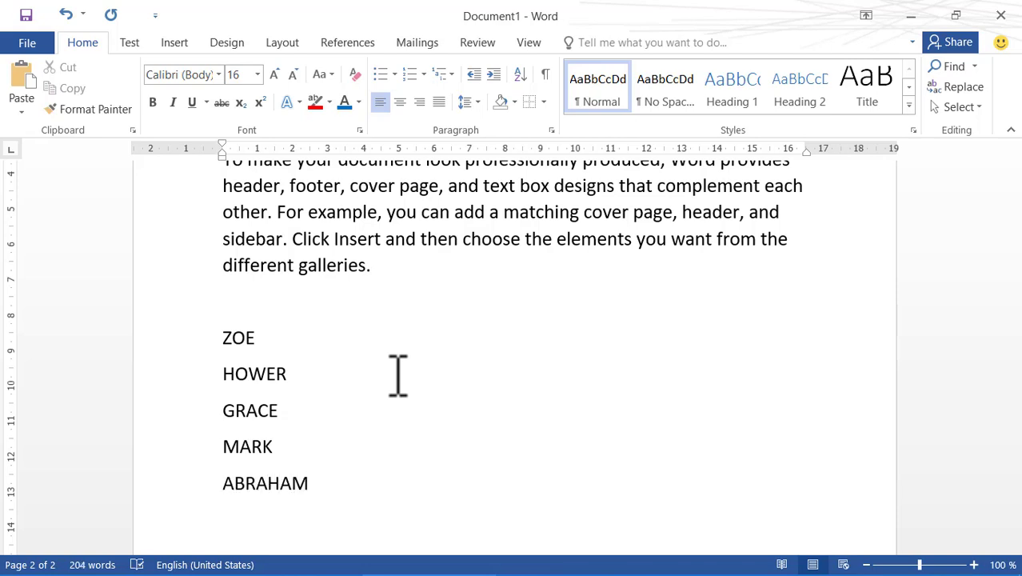
pyautogui.press('Return')
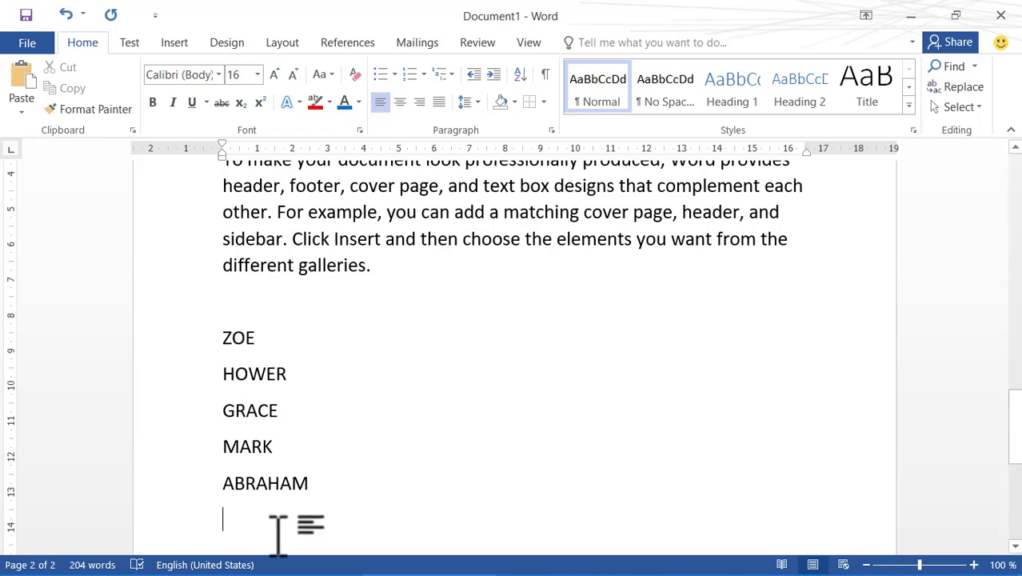
# Sort the five names by paragraphs as text in ascending order, with no header row.
pyautogui.moveTo(317, 497); pyautogui.dragTo(223, 347)
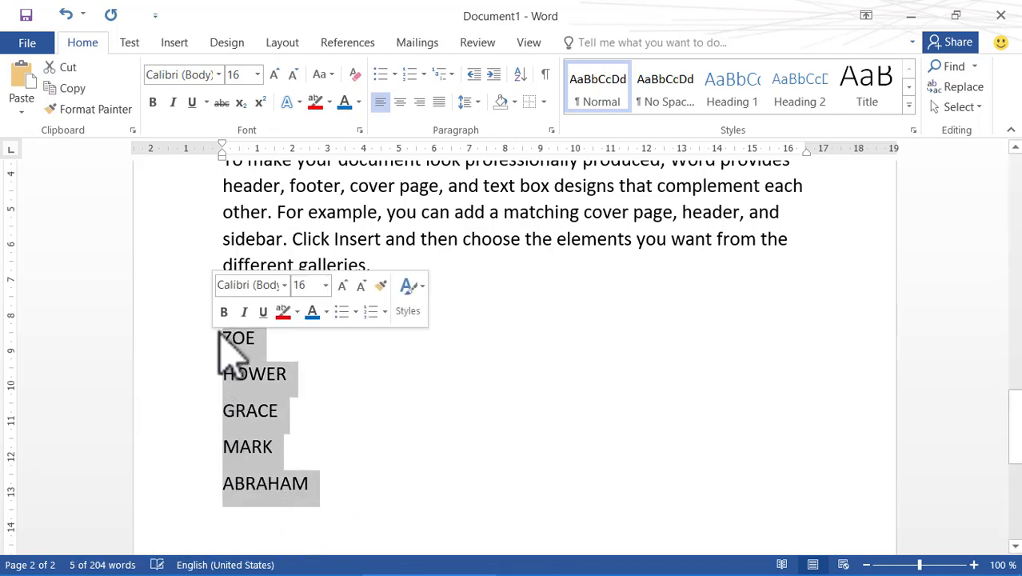
pyautogui.click(520, 76)
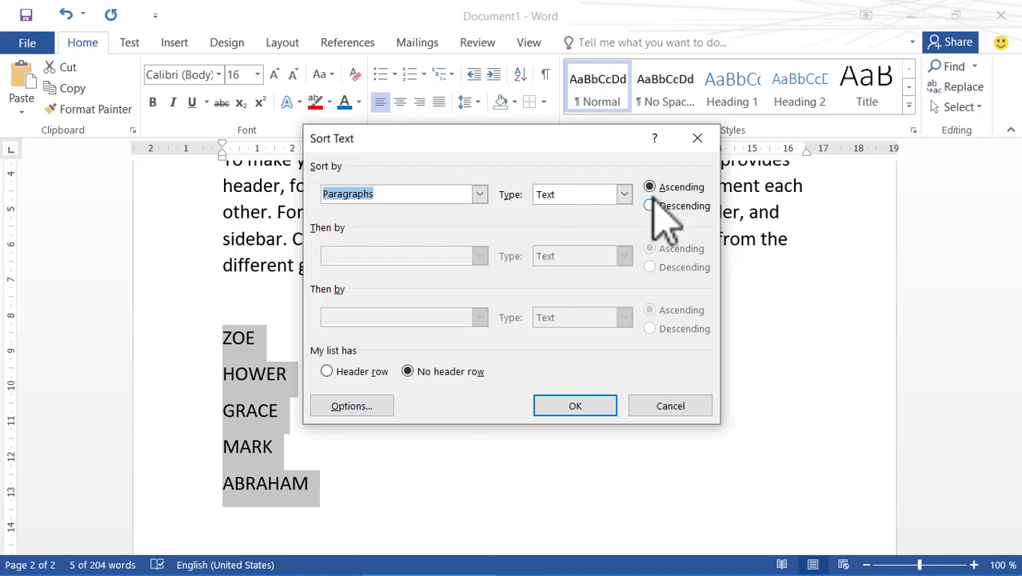
pyautogui.click(555, 400)
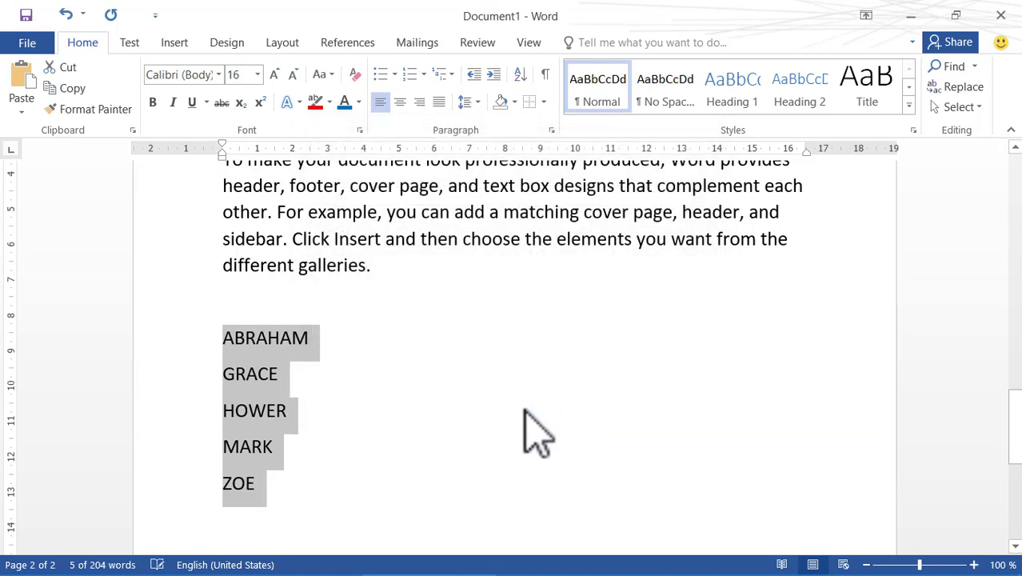
pyautogui.click(456, 421)
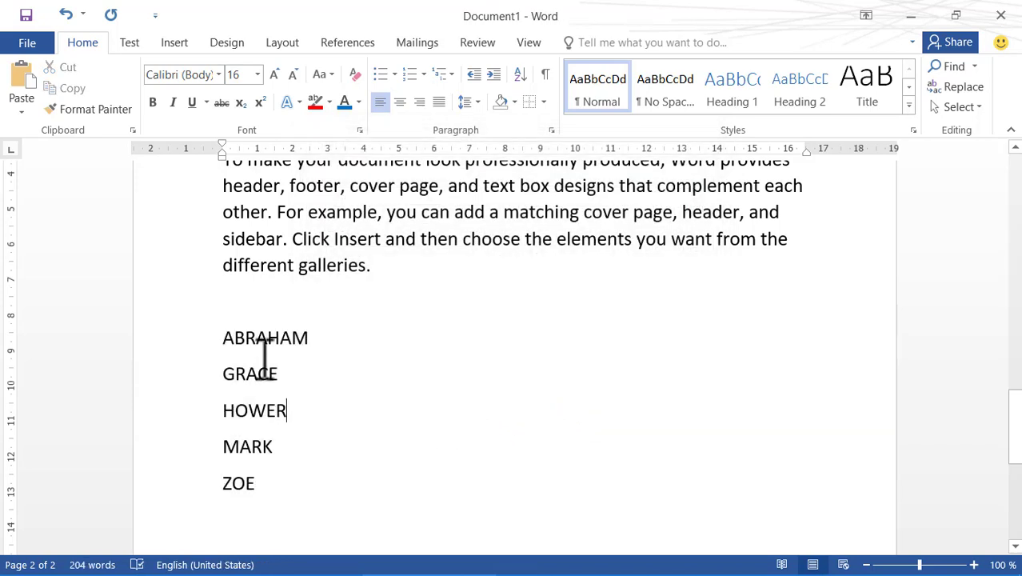
pyautogui.click(221, 337)
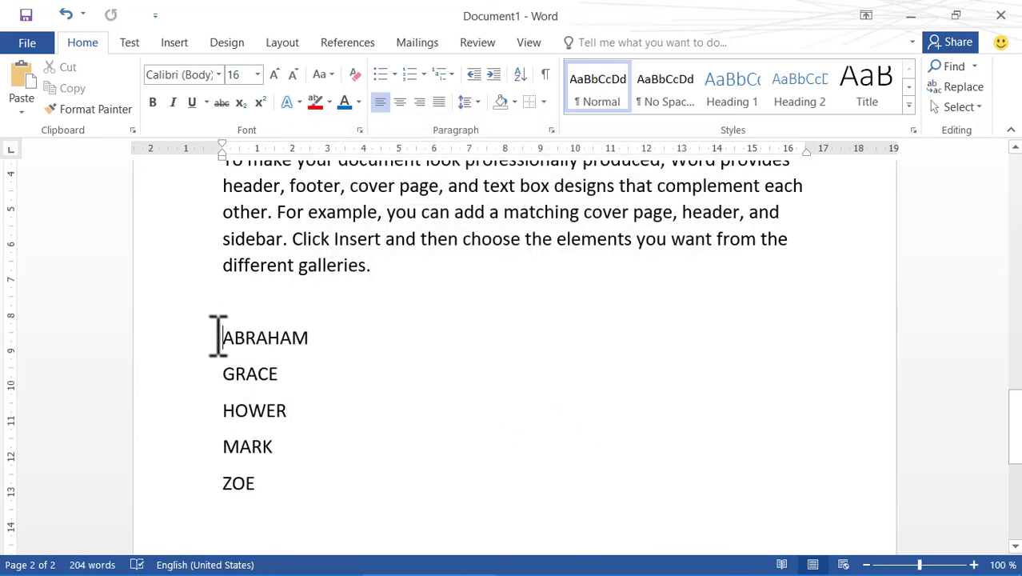
# Leave a blank line below the name list and enter the numbers 9, 7, 6, 8, 5, 4, 2, 1 and 3, one per line.
pyautogui.click(285, 484)
pyautogui.press('Return')
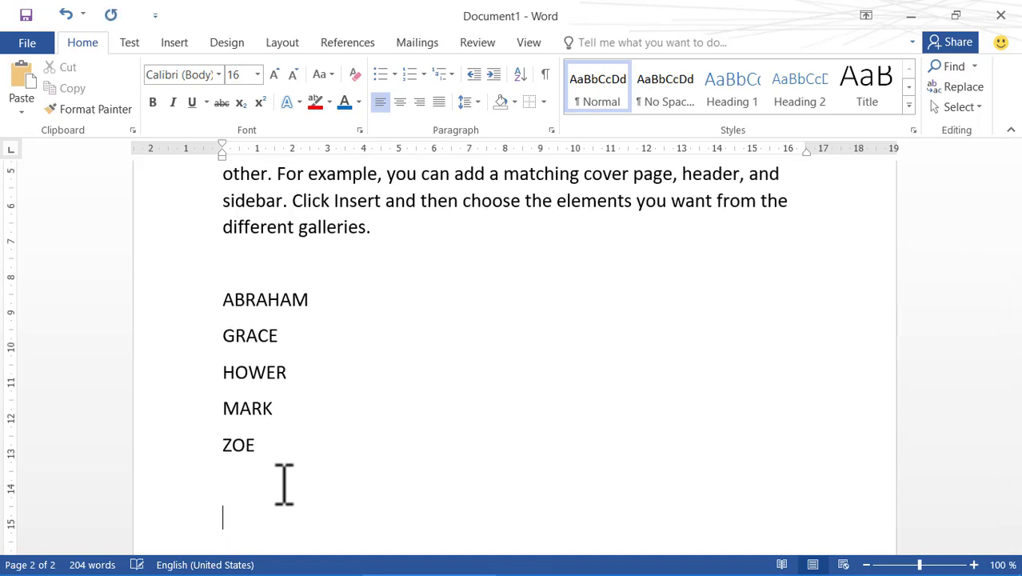
pyautogui.press('Return')
pyautogui.scroll(-4, 357, 344)
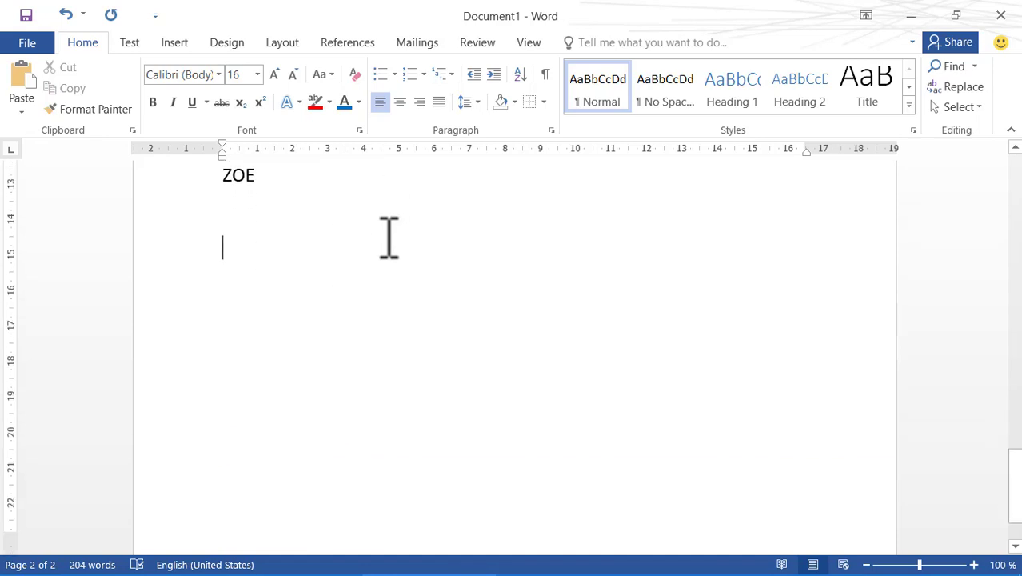
pyautogui.write('9 ')
pyautogui.write('7')
pyautogui.press('Return')
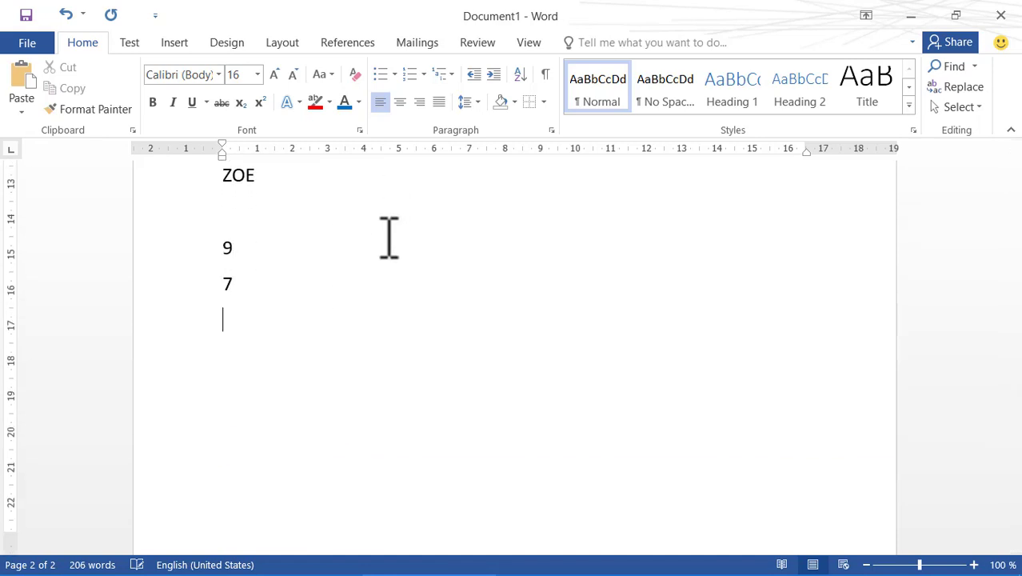
pyautogui.write('6')
pyautogui.press('Return')
pyautogui.write('8')
pyautogui.press('Return')
pyautogui.write('5')
pyautogui.press('Return')
pyautogui.write('4')
pyautogui.press('Return')
pyautogui.write('2')
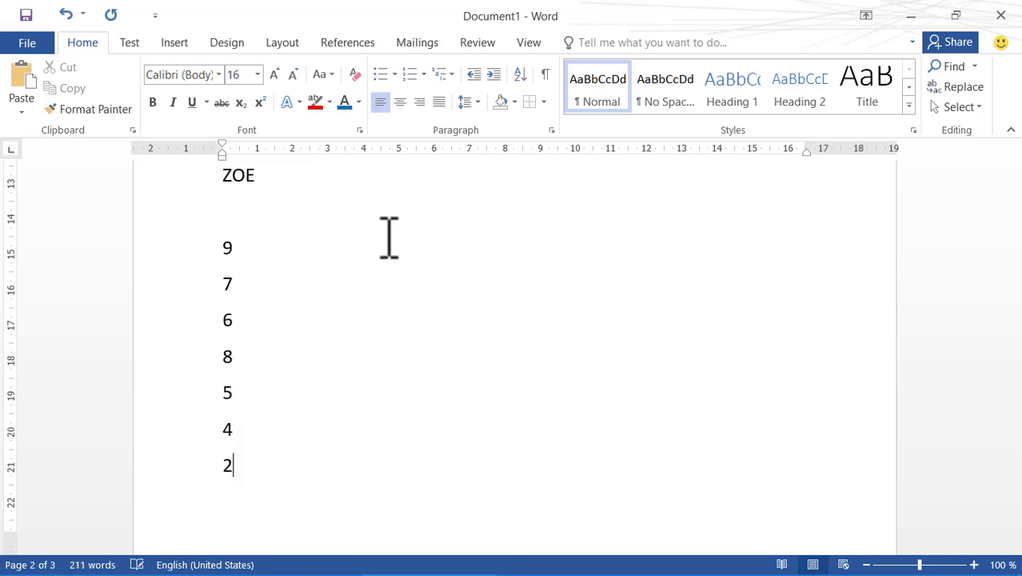
pyautogui.press('Return')
pyautogui.write('1')
pyautogui.press('Return')
pyautogui.write('3')
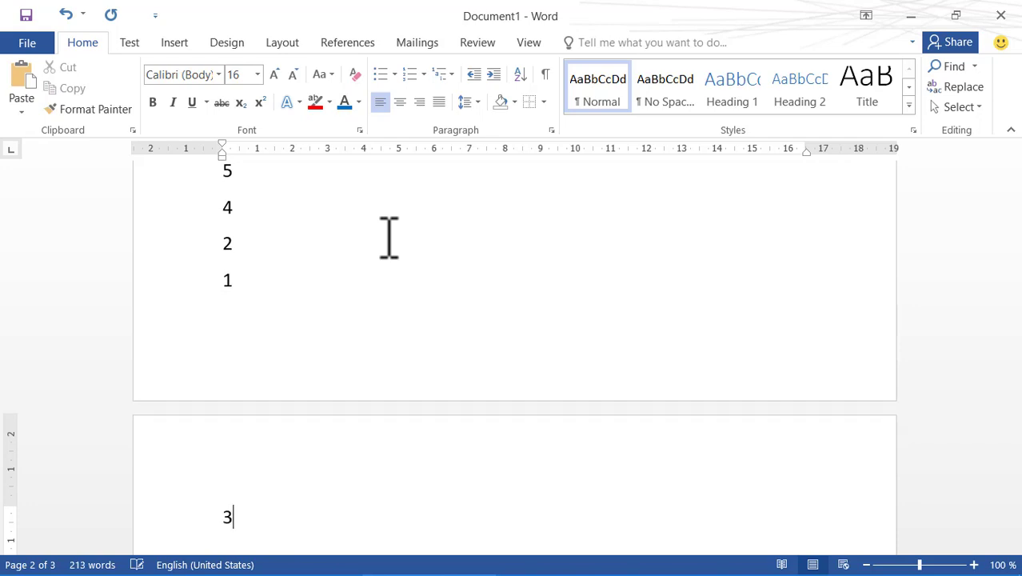
# Remove the blank line between the name list and the list of numbers.
pyautogui.scroll(3, 278, 322)
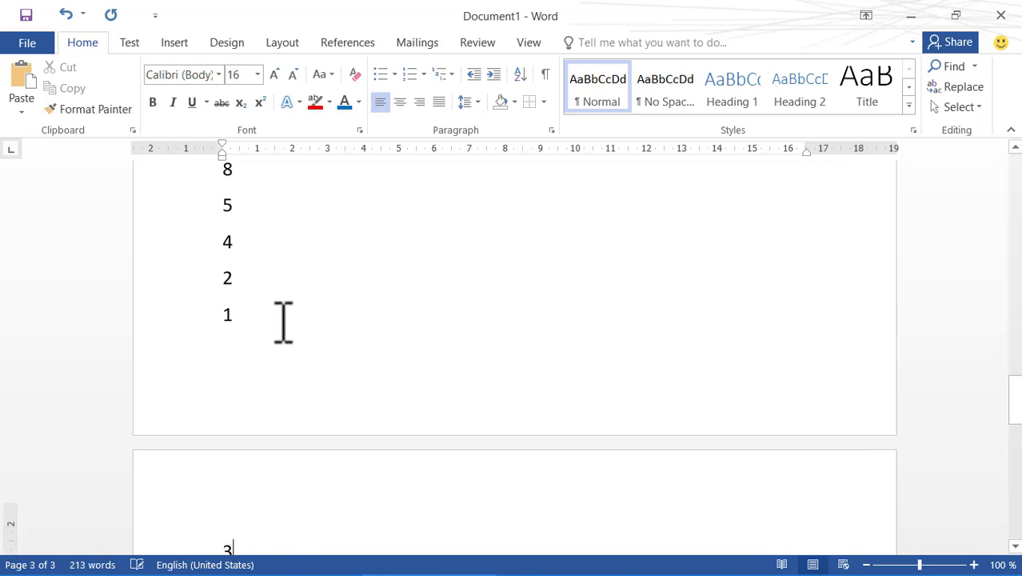
pyautogui.scroll(1, 277, 327)
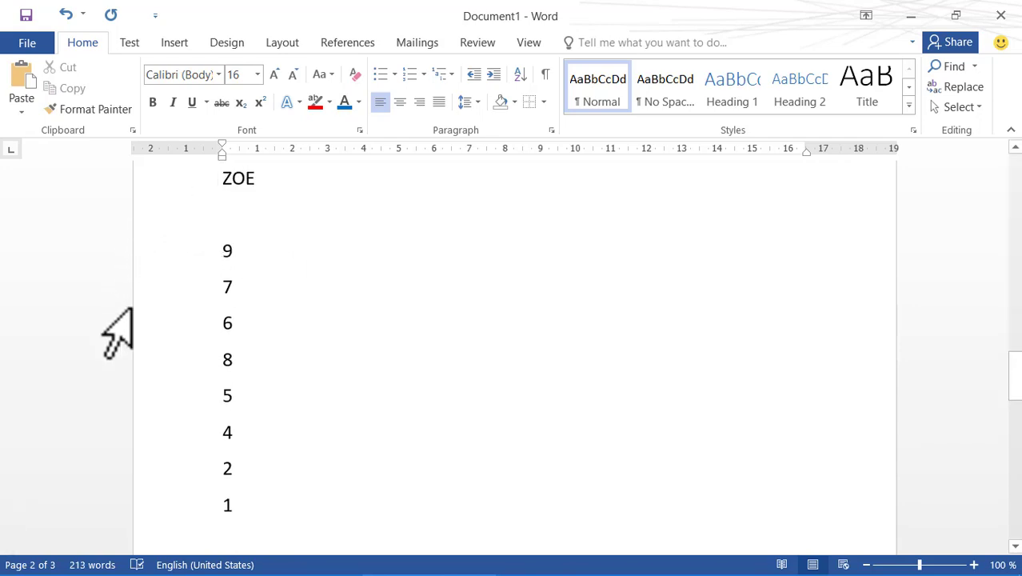
pyautogui.click(219, 224)
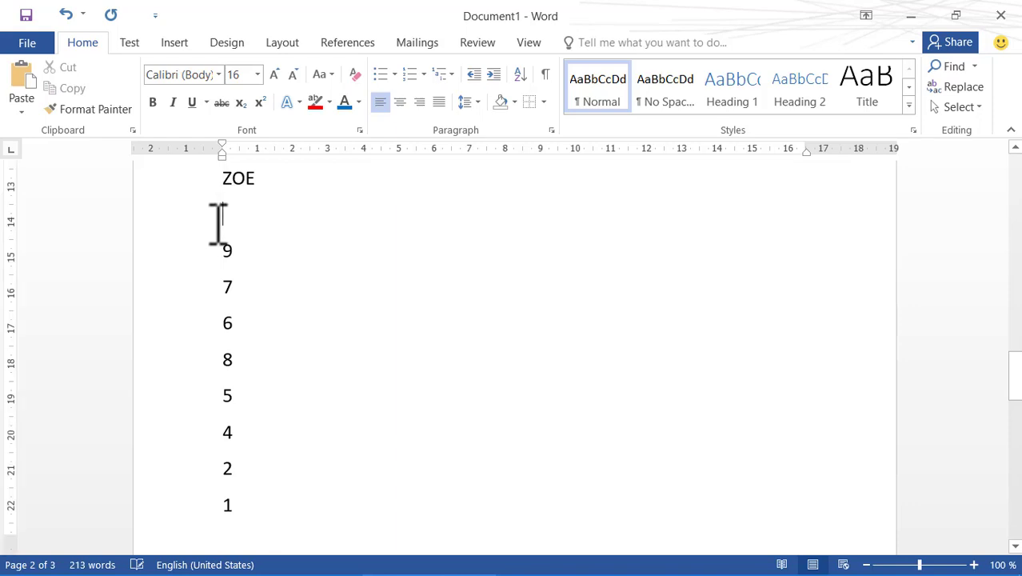
pyautogui.press('BackSpace')
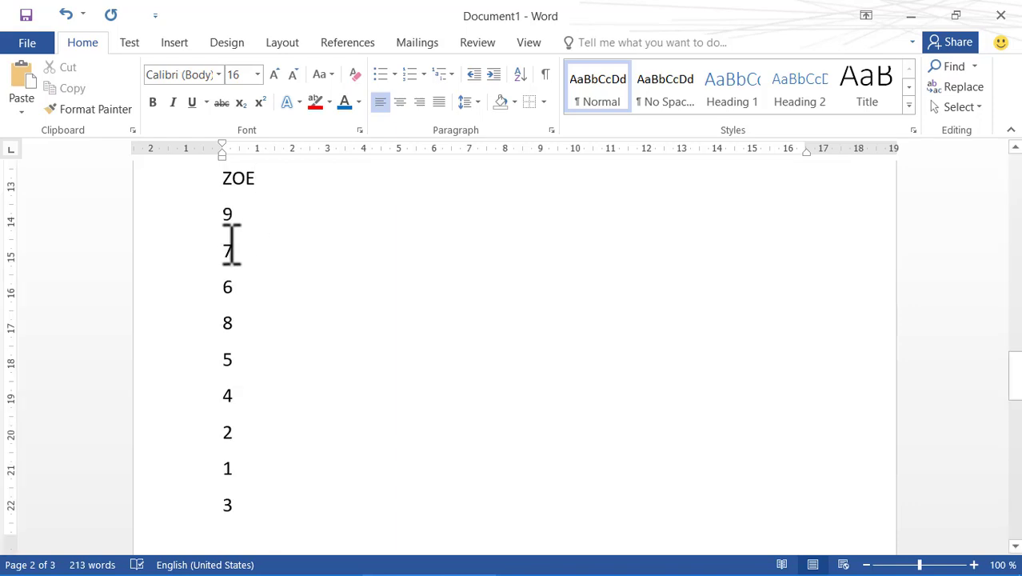
# Sort the nine numbers below the name list by paragraphs as numbers in ascending order, with no header row.
pyautogui.moveTo(224, 216); pyautogui.dragTo(268, 529)
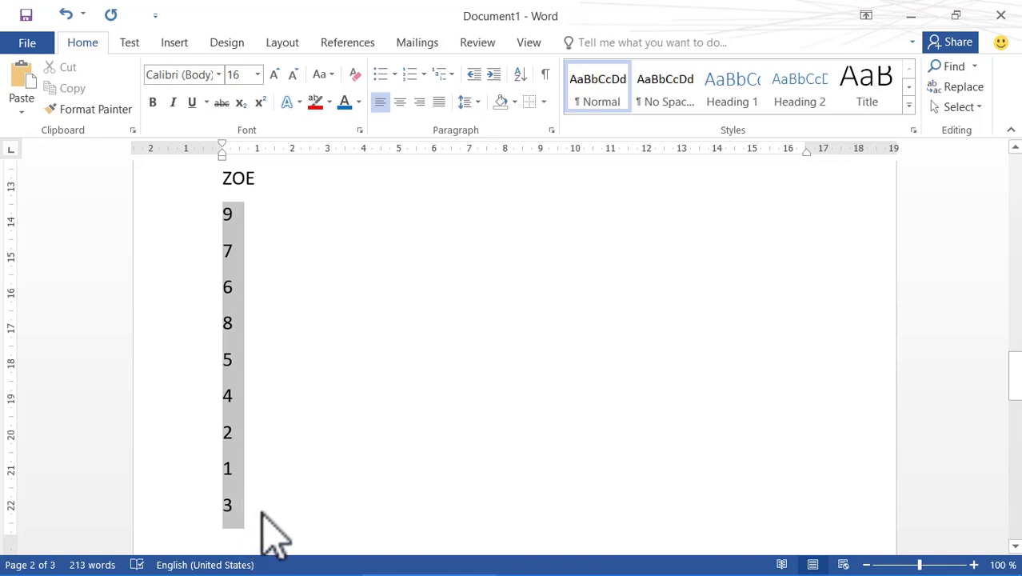
pyautogui.click(526, 73)
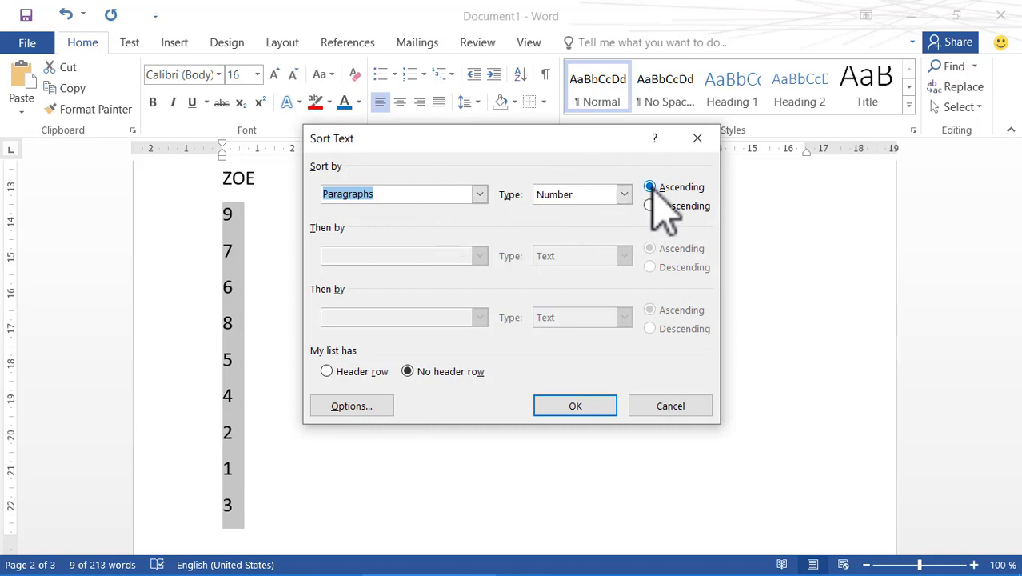
pyautogui.click(560, 407)
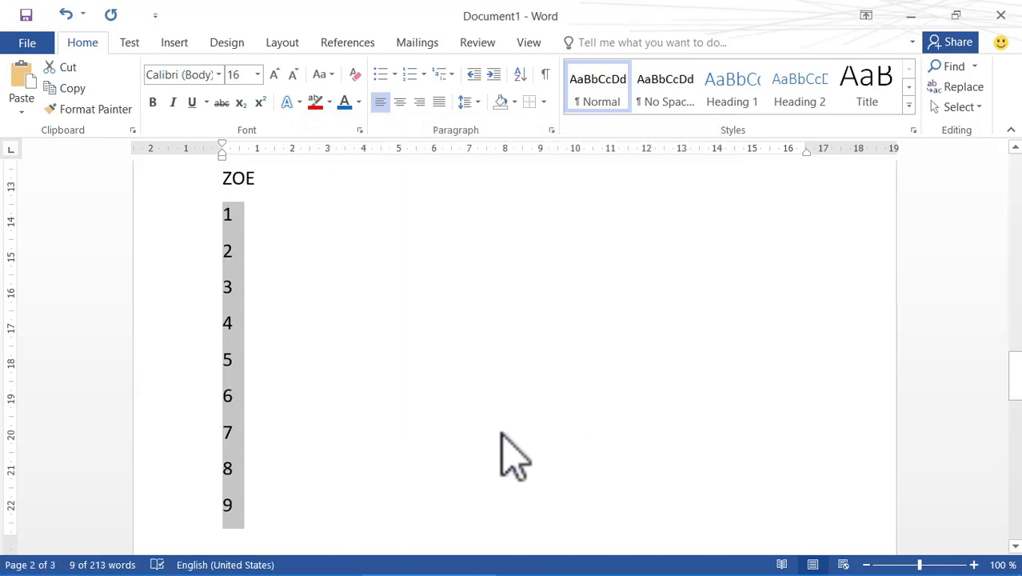
pyautogui.click(500, 436)
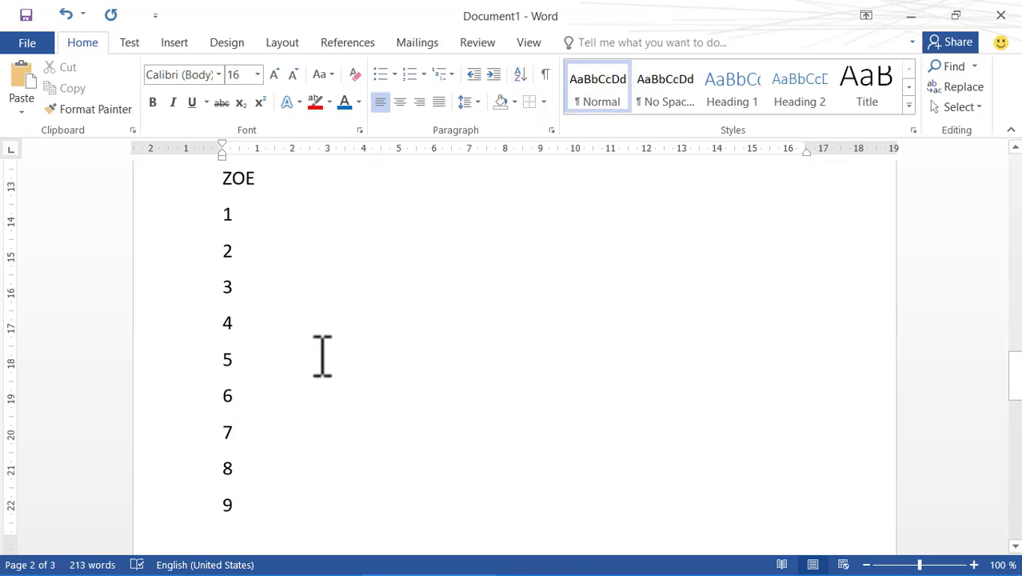
# Show the paragraph marks and hidden formatting symbols, review them through the lists and sample paragraphs, and hide them again.
pyautogui.scroll(6, 320, 332)
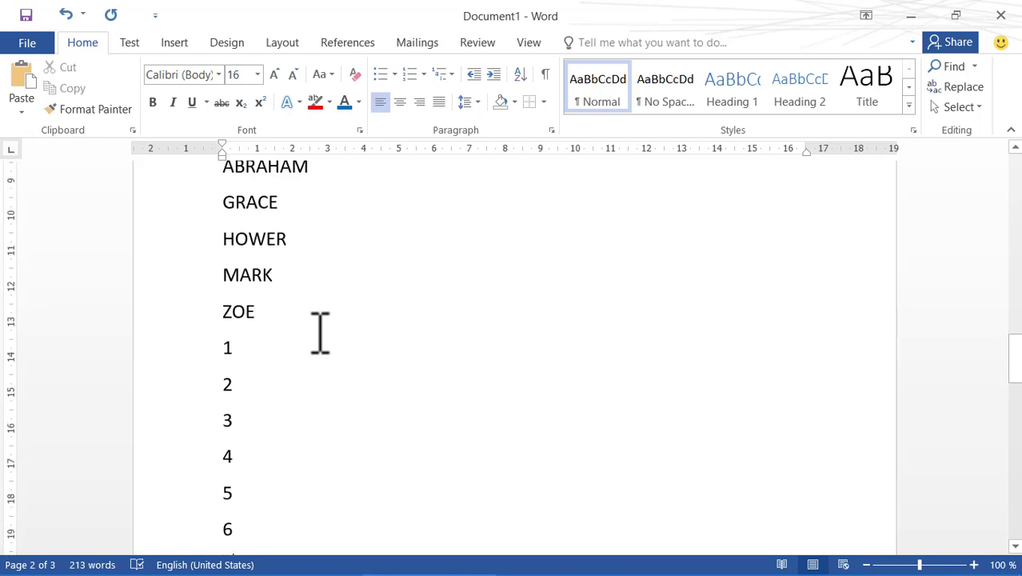
pyautogui.scroll(-6, 320, 332)
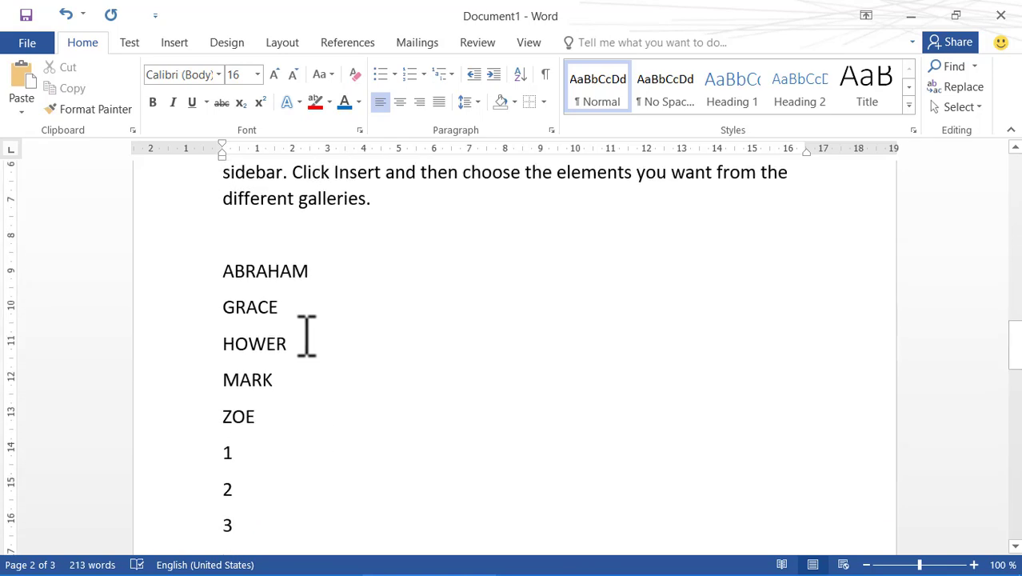
pyautogui.scroll(-2, 298, 342)
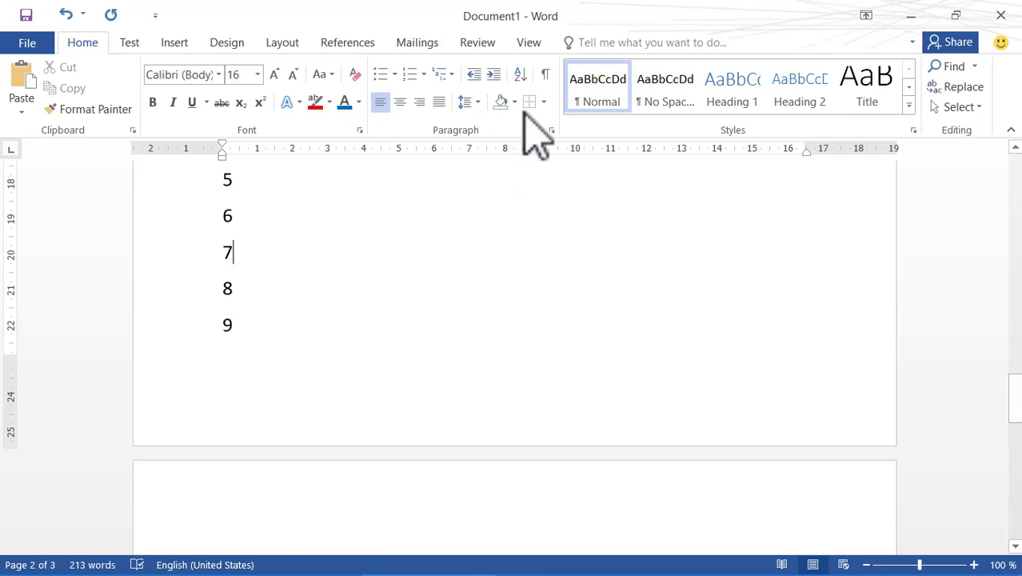
pyautogui.click(547, 75)
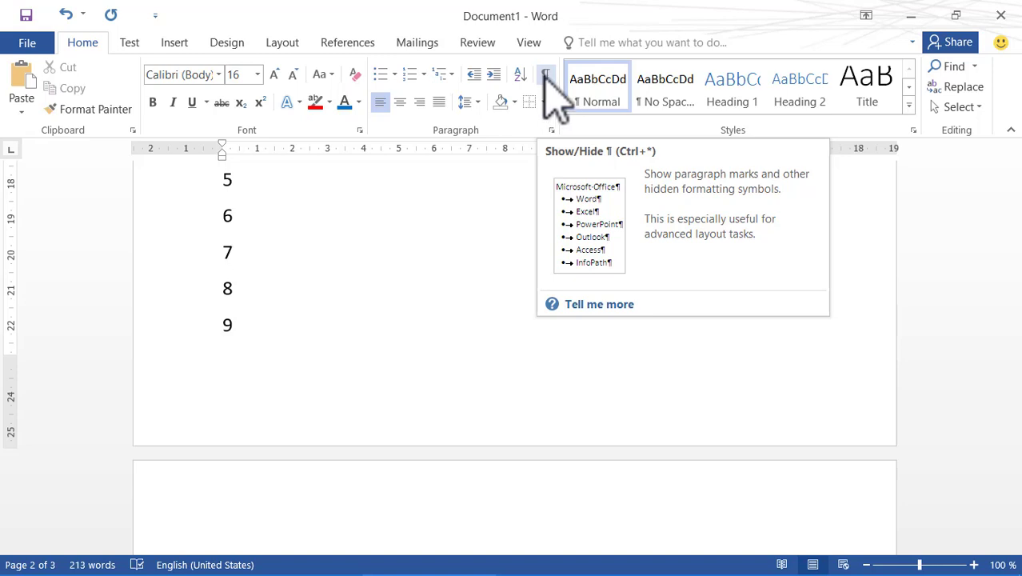
pyautogui.scroll(6, 352, 257)
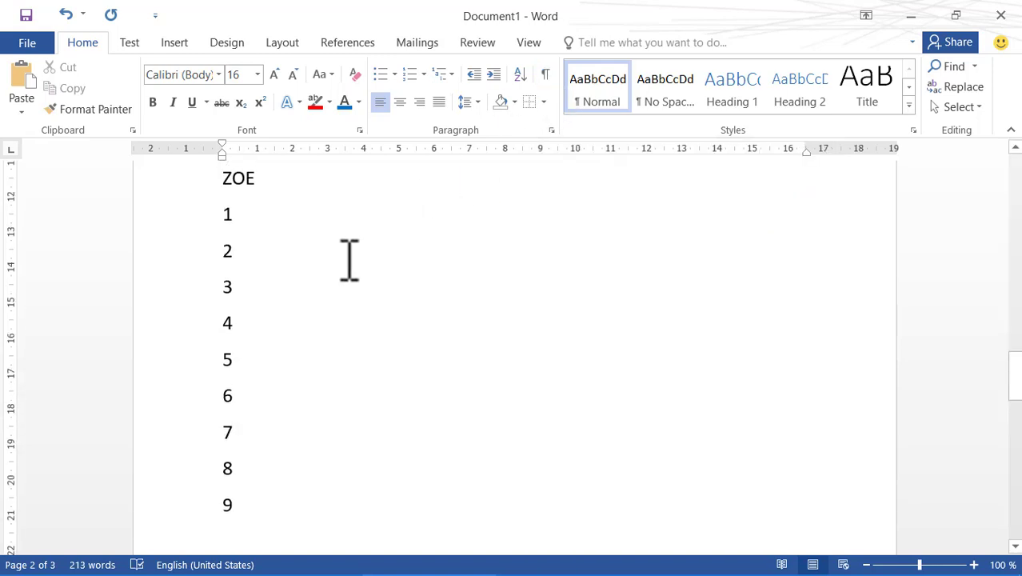
pyautogui.click(546, 75)
pyautogui.scroll(-1, 399, 286)
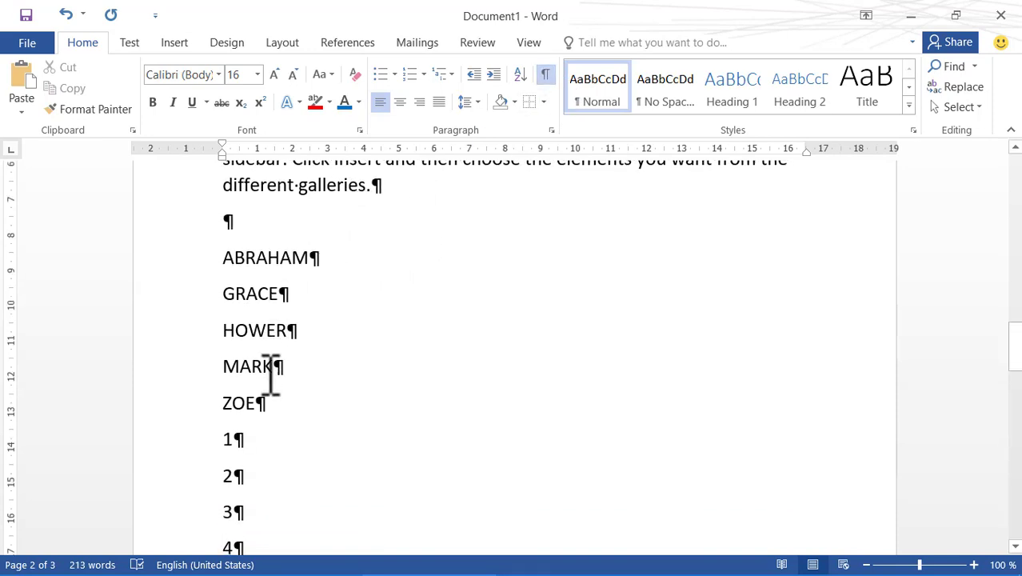
pyautogui.scroll(-3, 269, 392)
pyautogui.scroll(3, 323, 352)
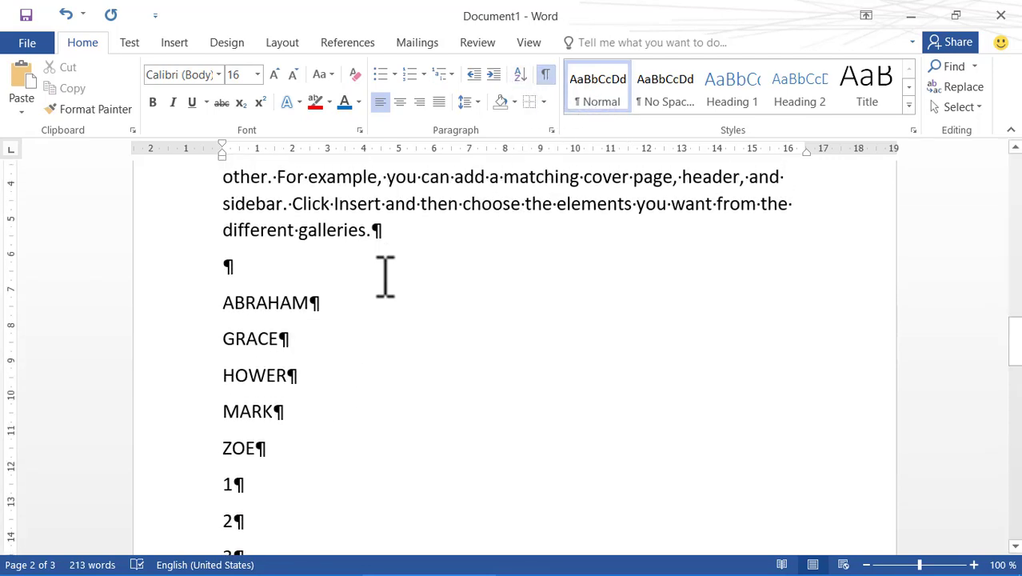
pyautogui.scroll(3, 384, 273)
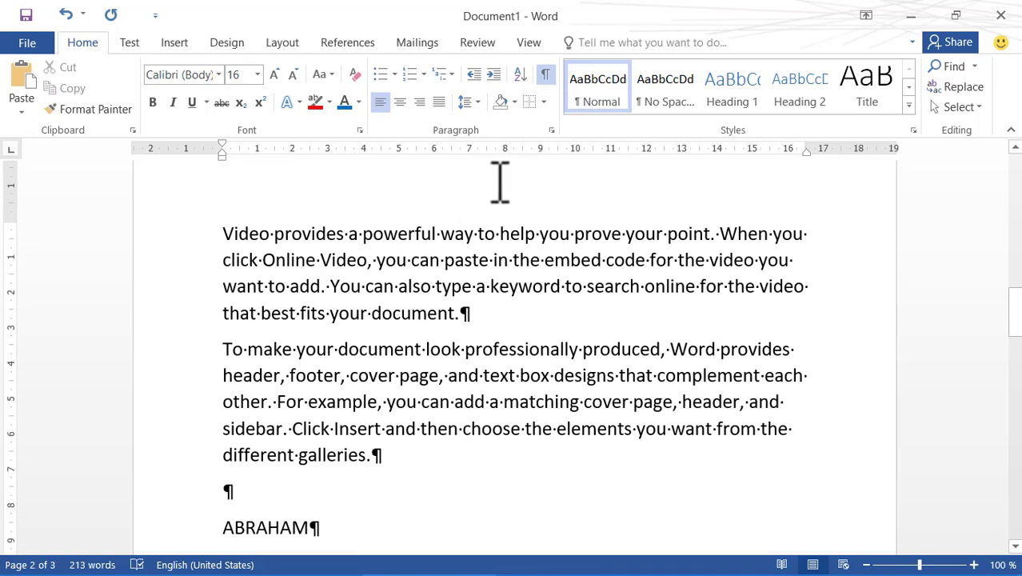
pyautogui.click(544, 74)
# Apply the No Spacing style to both sample paragraphs, switch them to Normal for comparison, and return them to No Spacing.
pyautogui.scroll(-3, 376, 436)
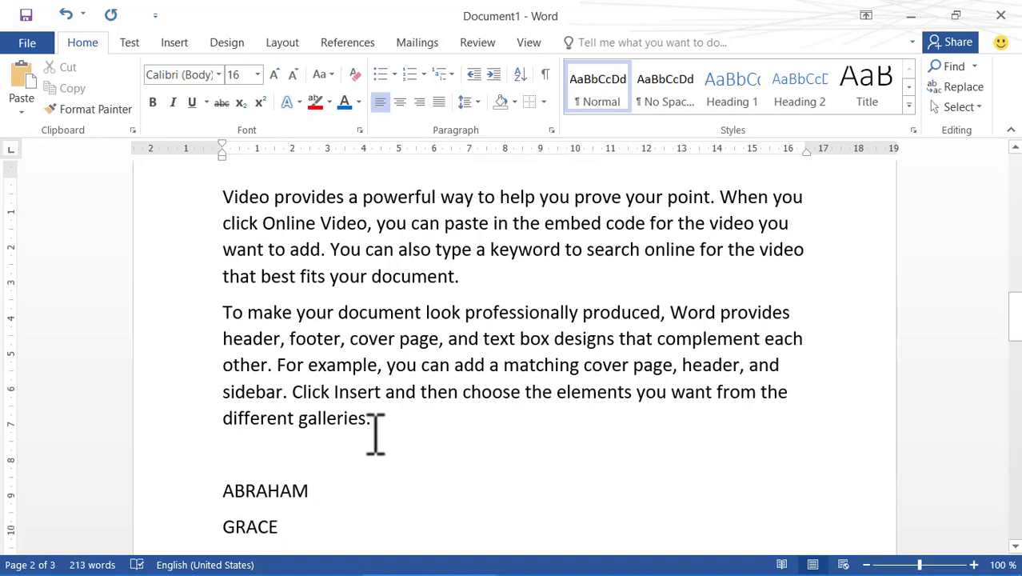
pyautogui.scroll(-8, 374, 440)
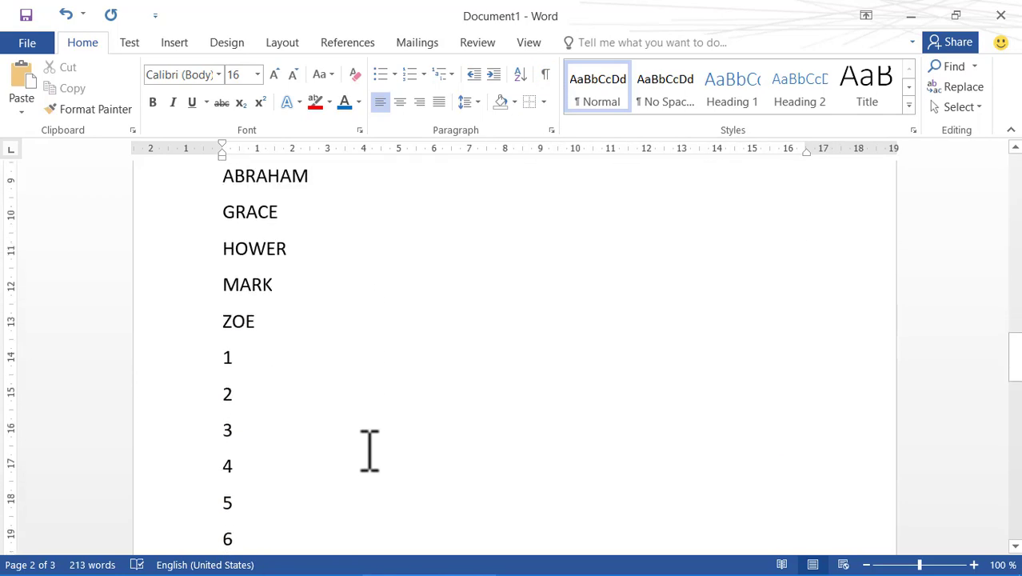
pyautogui.scroll(-3, 370, 452)
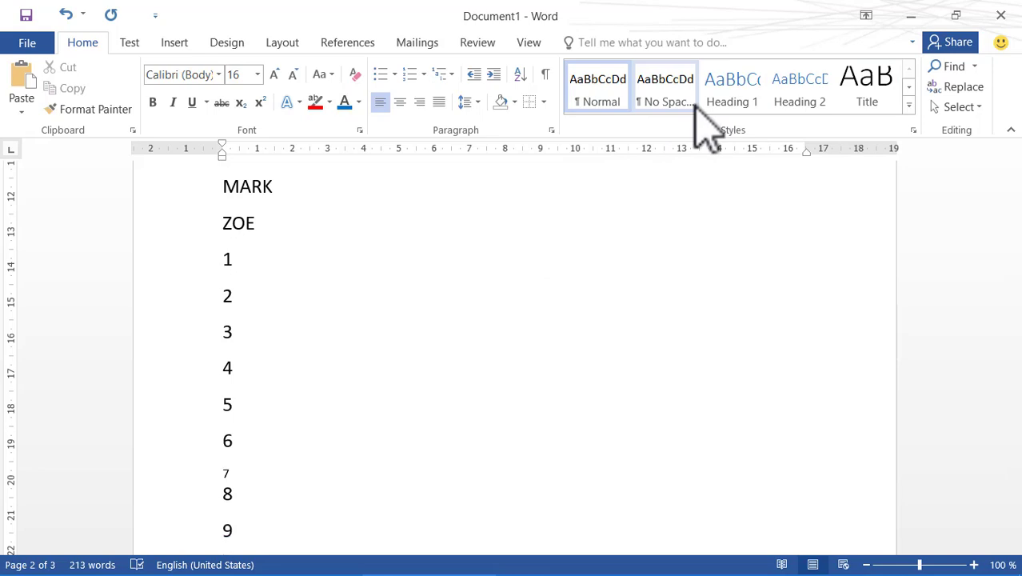
pyautogui.scroll(15, 353, 411)
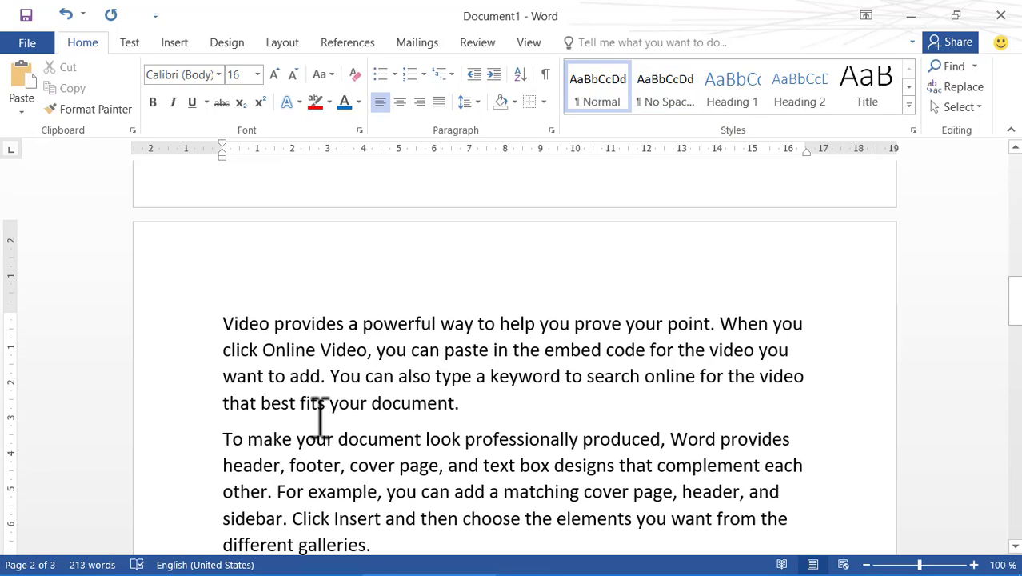
pyautogui.scroll(-3, 319, 416)
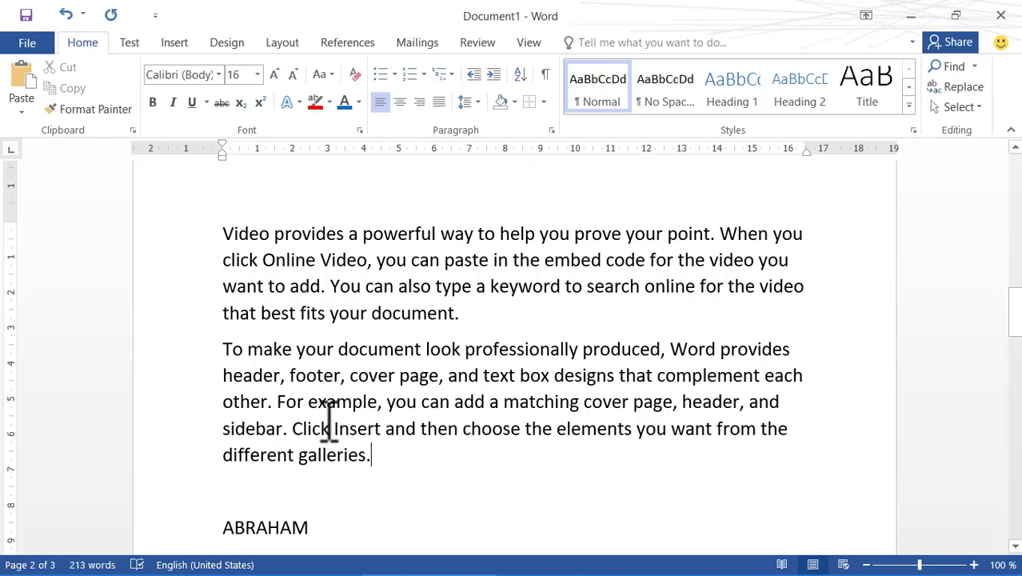
pyautogui.click(382, 453)
pyautogui.moveTo(379, 468); pyautogui.dragTo(235, 228)
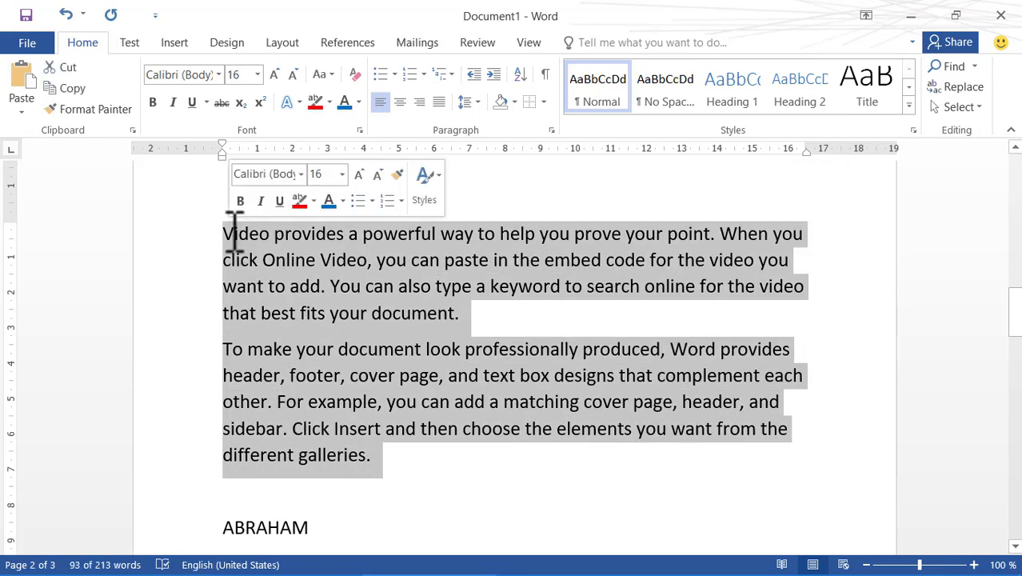
pyautogui.click(658, 104)
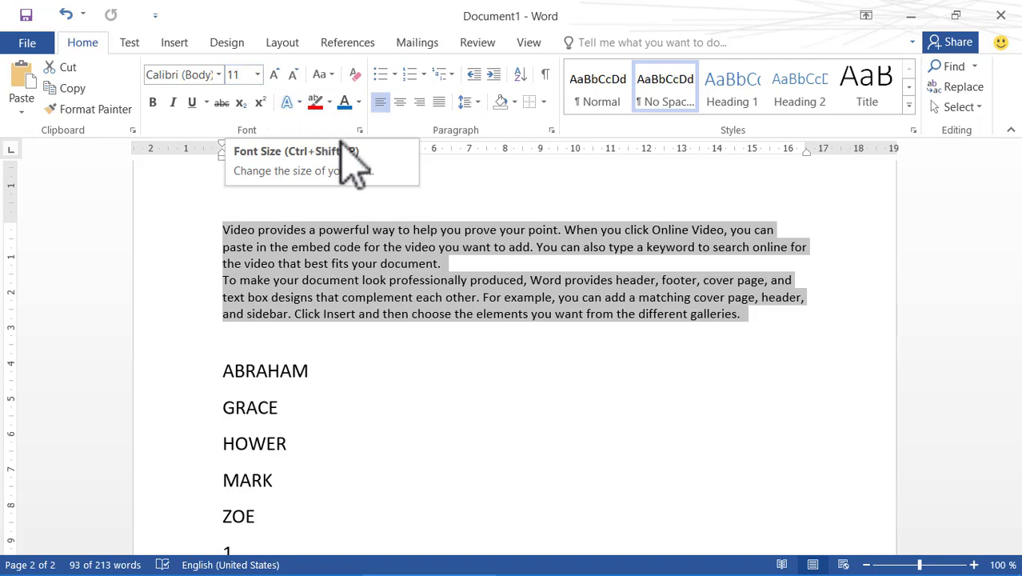
pyautogui.click(597, 96)
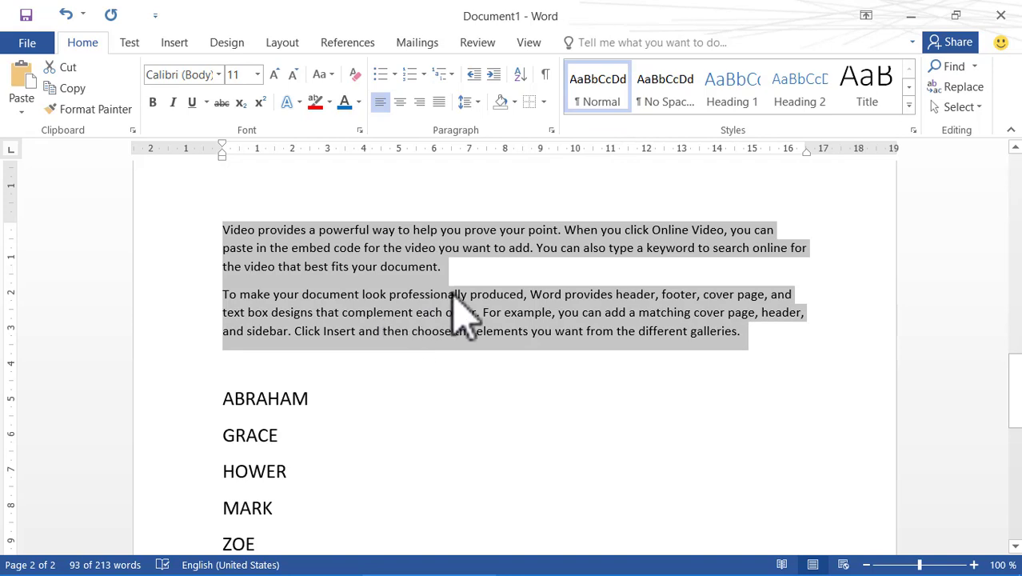
pyautogui.click(663, 102)
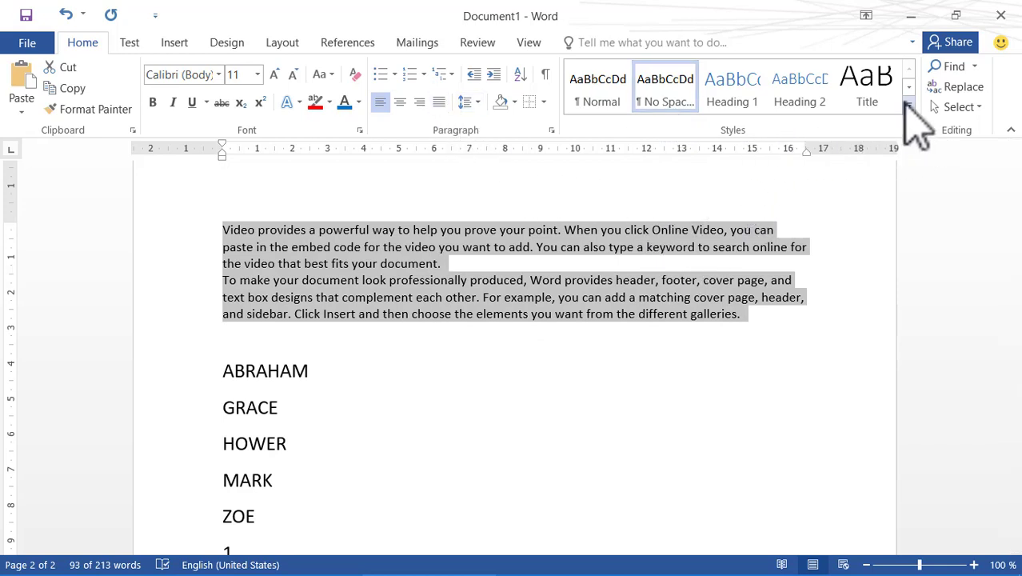
# Preview Heading 2 on both sample paragraphs from the full style gallery, and close it without choosing a style.
pyautogui.click(910, 107)
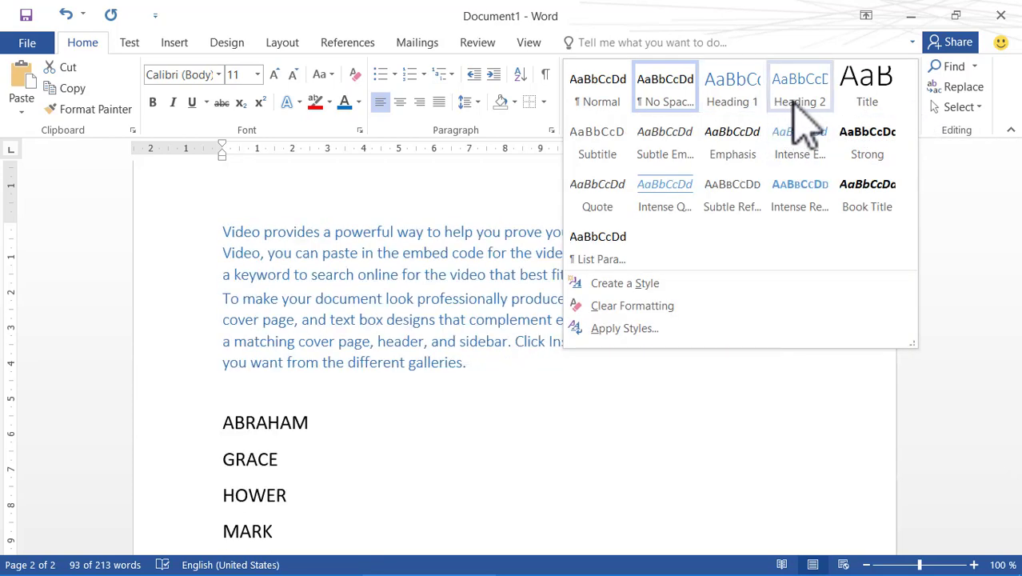
pyautogui.click(348, 376)
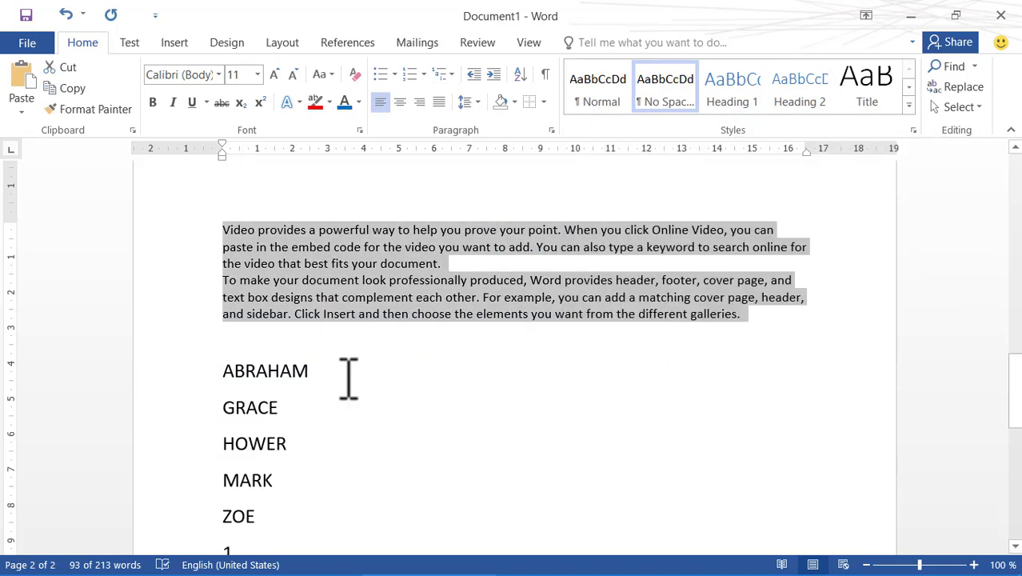
pyautogui.click(348, 376)
# Break the first sample paragraph after "Video provides" so that these two words stand on their own line.
pyautogui.scroll(2, 348, 376)
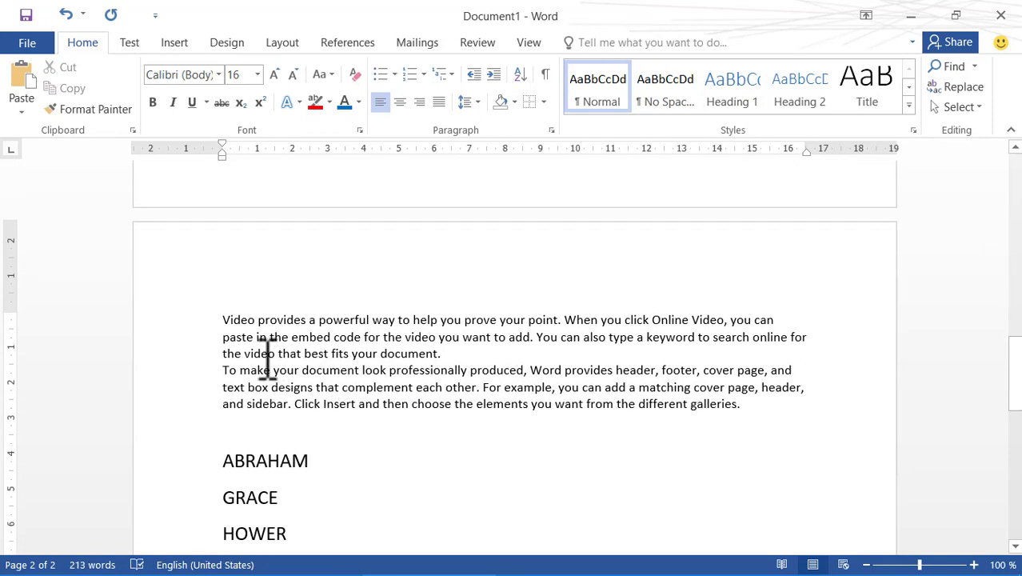
pyautogui.click(311, 319)
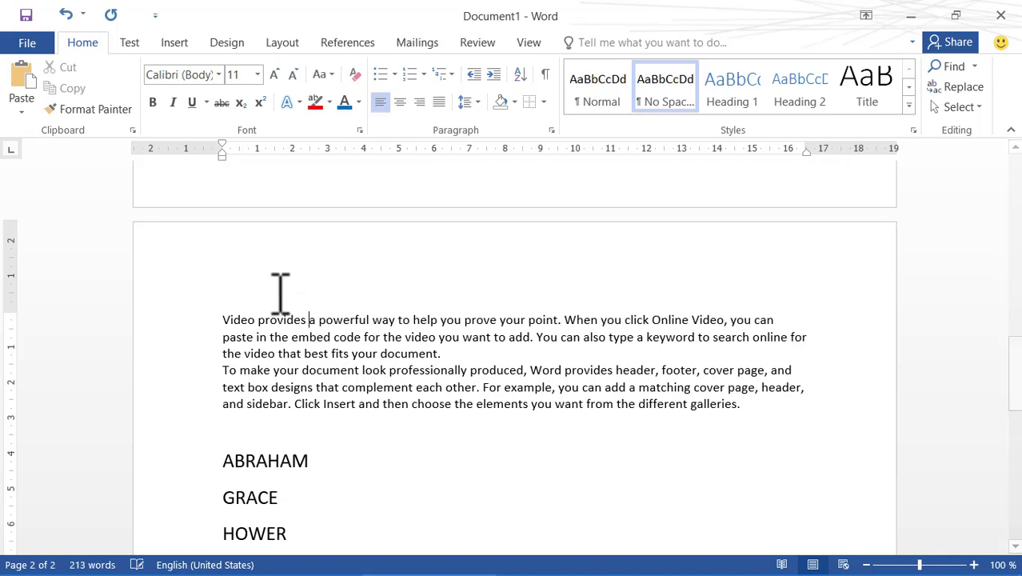
pyautogui.press('Return')
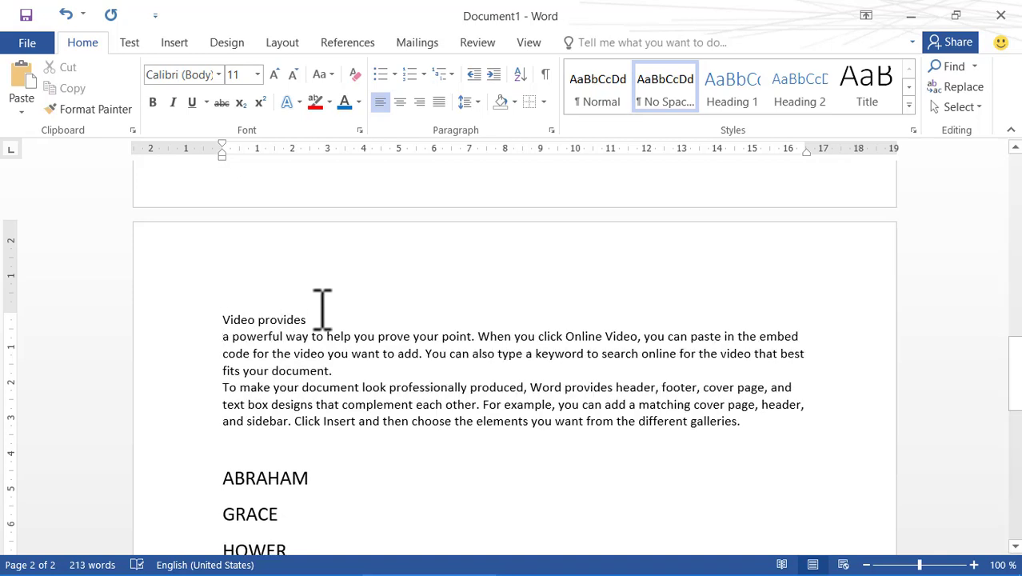
# Enlarge the font of the "Video provides" line and both sample paragraphs to 14 points.
pyautogui.moveTo(222, 319); pyautogui.dragTo(386, 389)
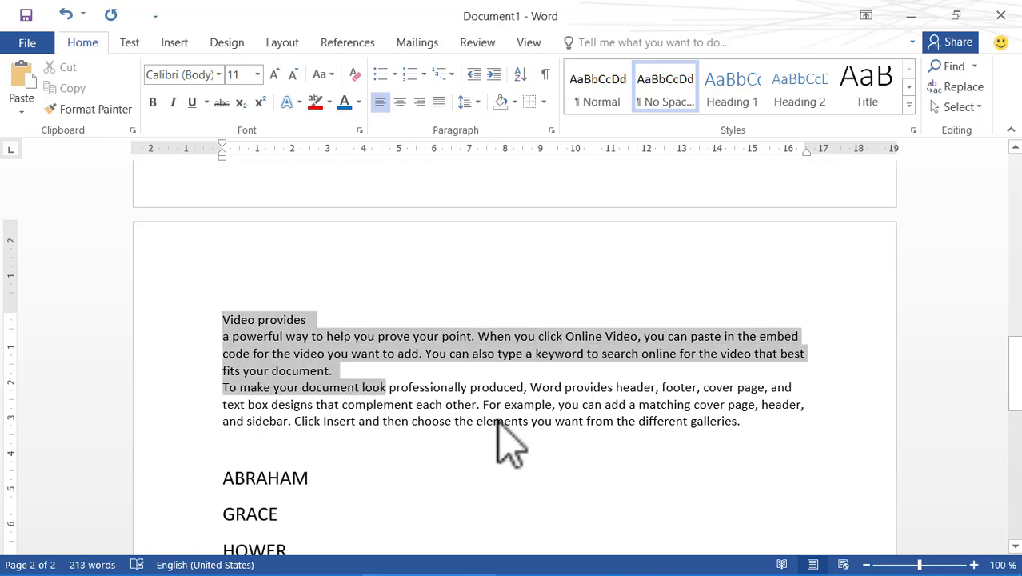
pyautogui.moveTo(497, 424); pyautogui.dragTo(667, 448)
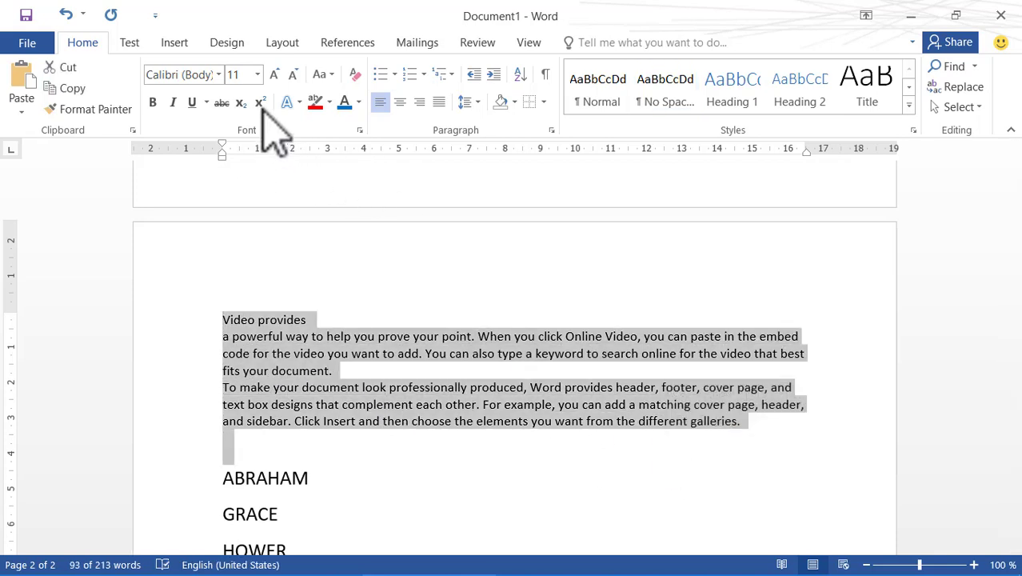
pyautogui.click(275, 74)
pyautogui.click(275, 74)
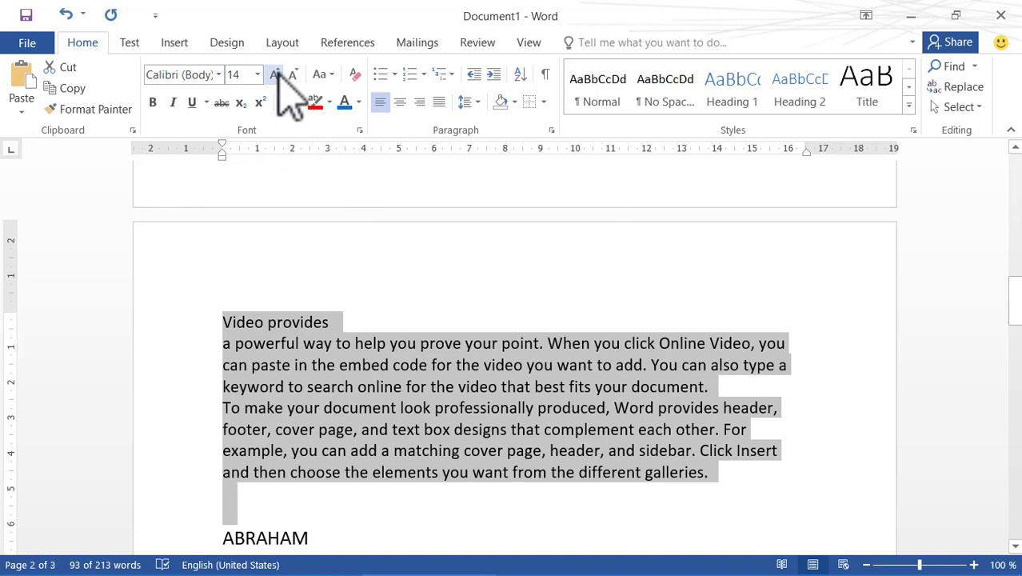
# Apply the Heading 1 style to the "Video provides" line.
pyautogui.click(308, 504)
pyautogui.moveTo(345, 322); pyautogui.dragTo(231, 313)
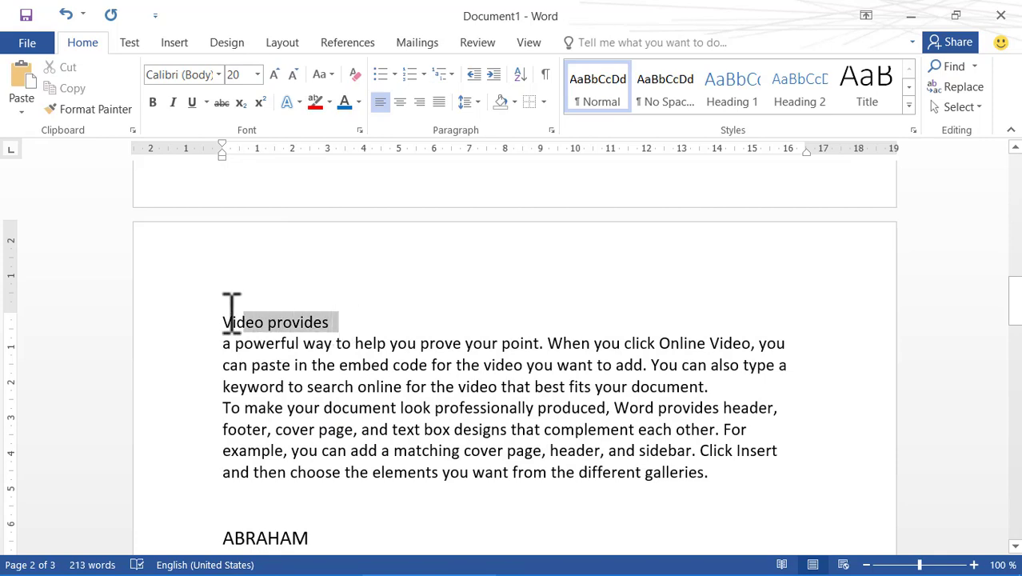
pyautogui.click(734, 104)
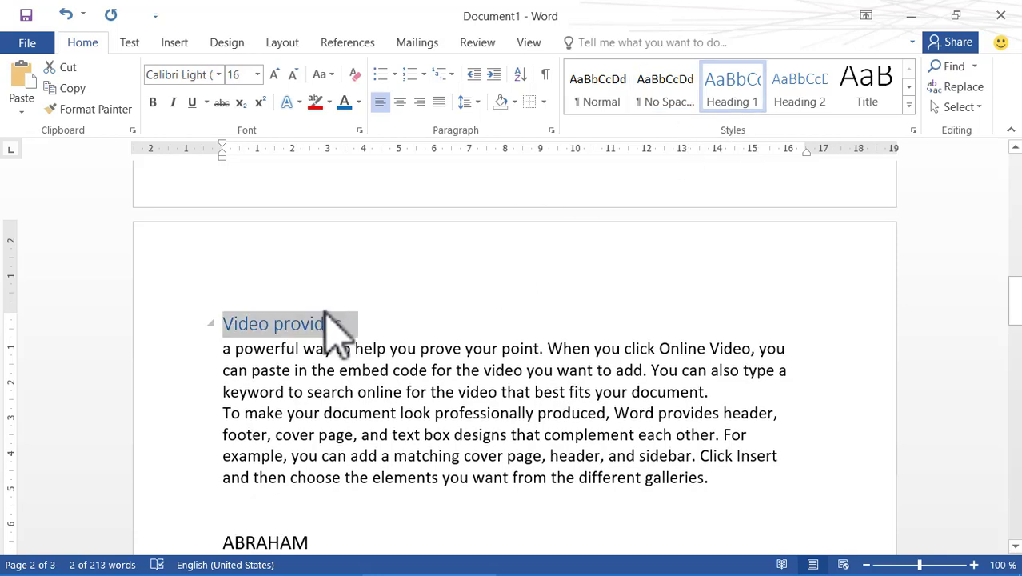
# Collapse the text under the "Video provides" heading, look through the shortened document, and expand the heading again.
pyautogui.click(354, 317)
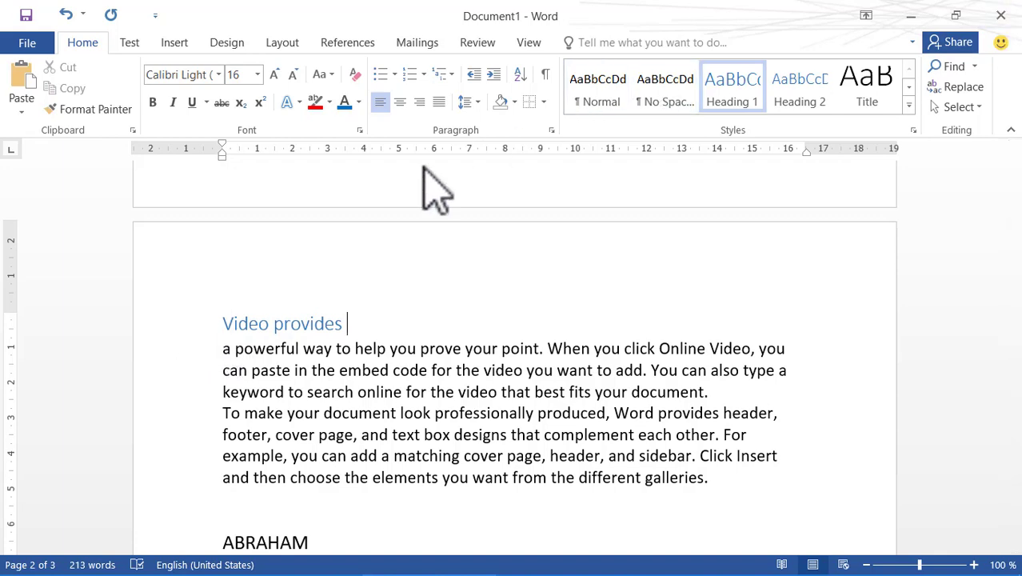
pyautogui.click(212, 324)
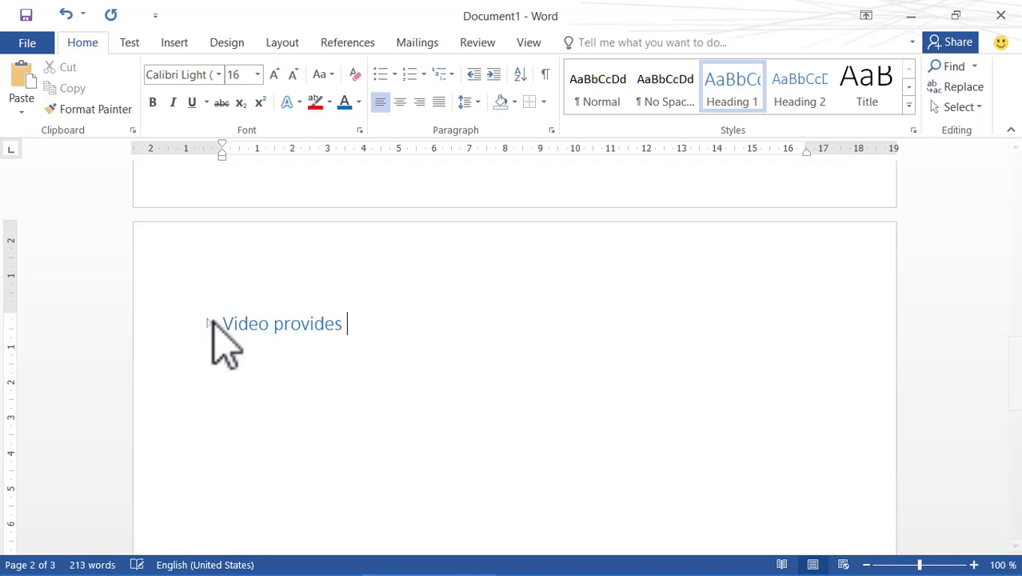
pyautogui.scroll(-13, 423, 416)
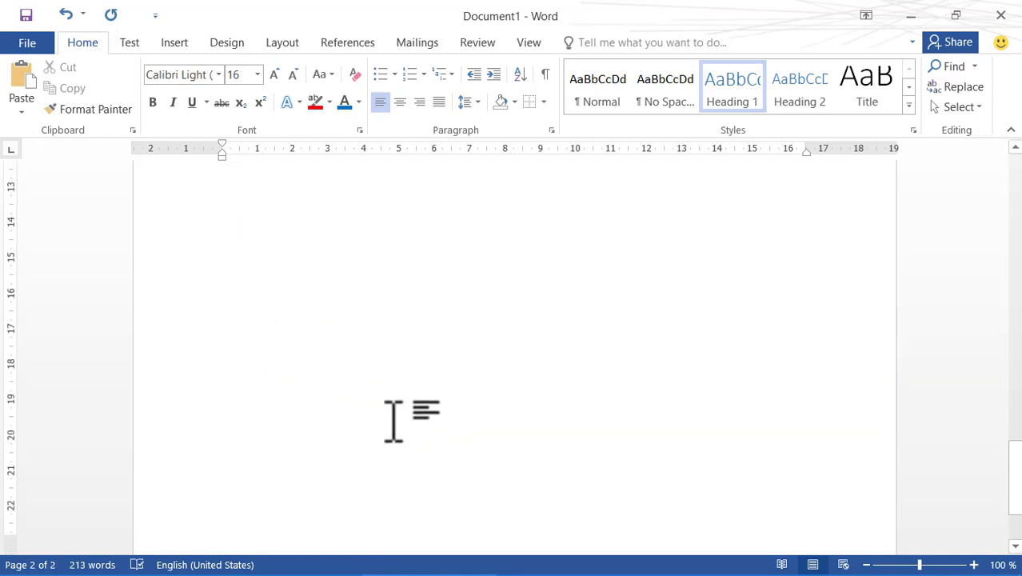
pyautogui.scroll(14, 393, 419)
pyautogui.scroll(3, 171, 450)
pyautogui.scroll(-4, 228, 335)
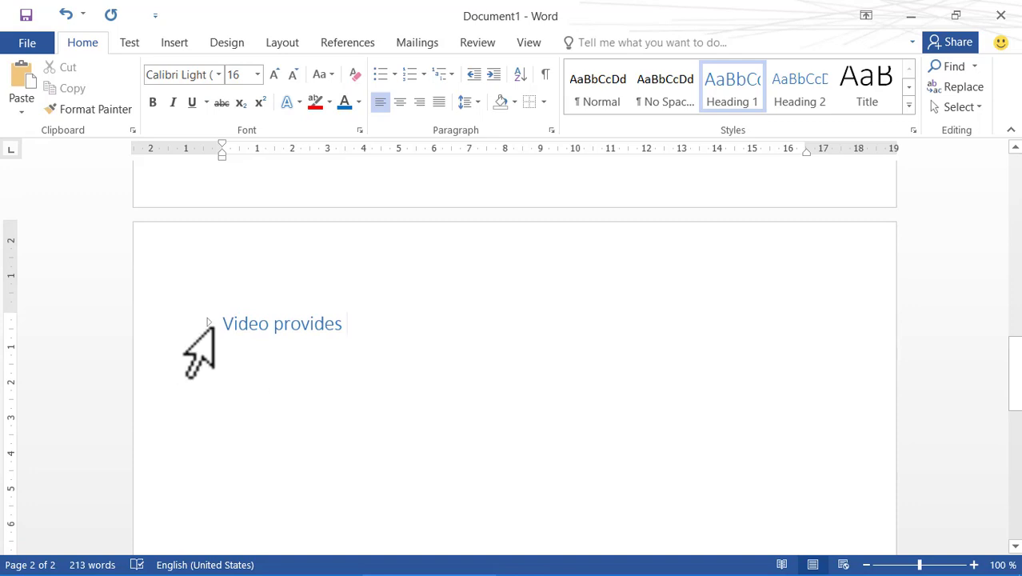
pyautogui.click(208, 324)
pyautogui.scroll(-3, 242, 352)
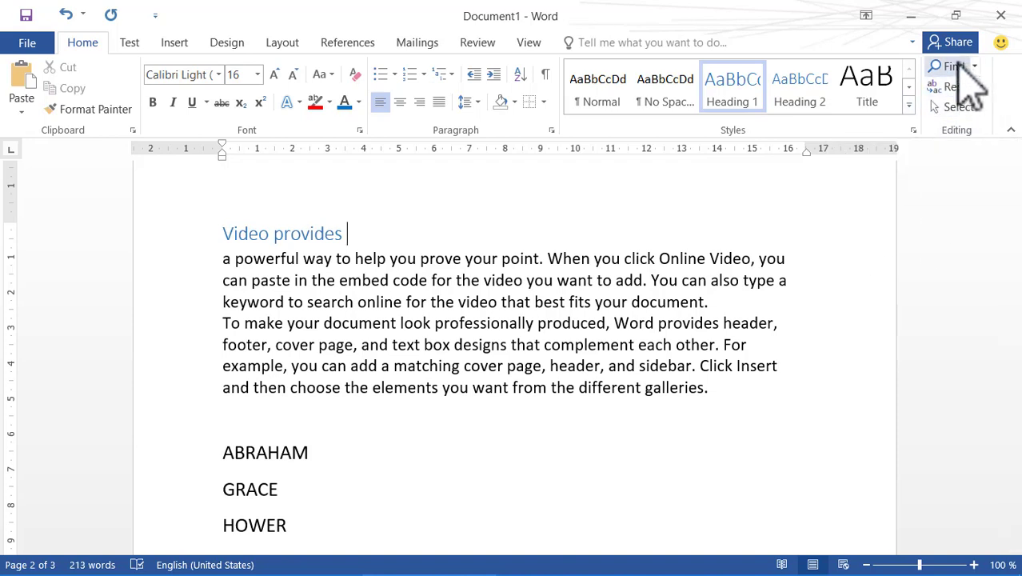
# Generate several paragraphs of sample text after the number list at the end of the document.
pyautogui.scroll(-1, 481, 412)
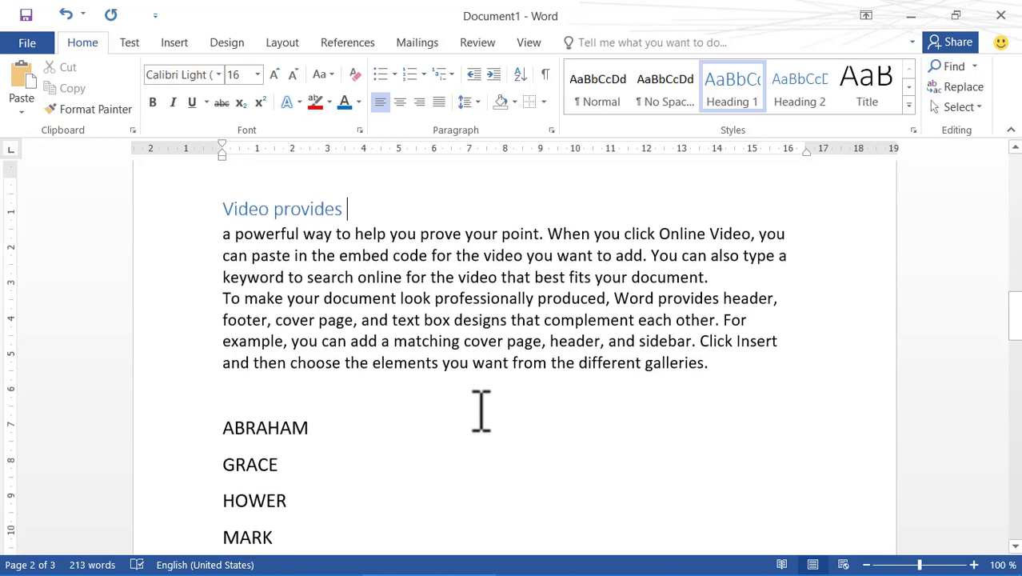
pyautogui.scroll(-5, 481, 412)
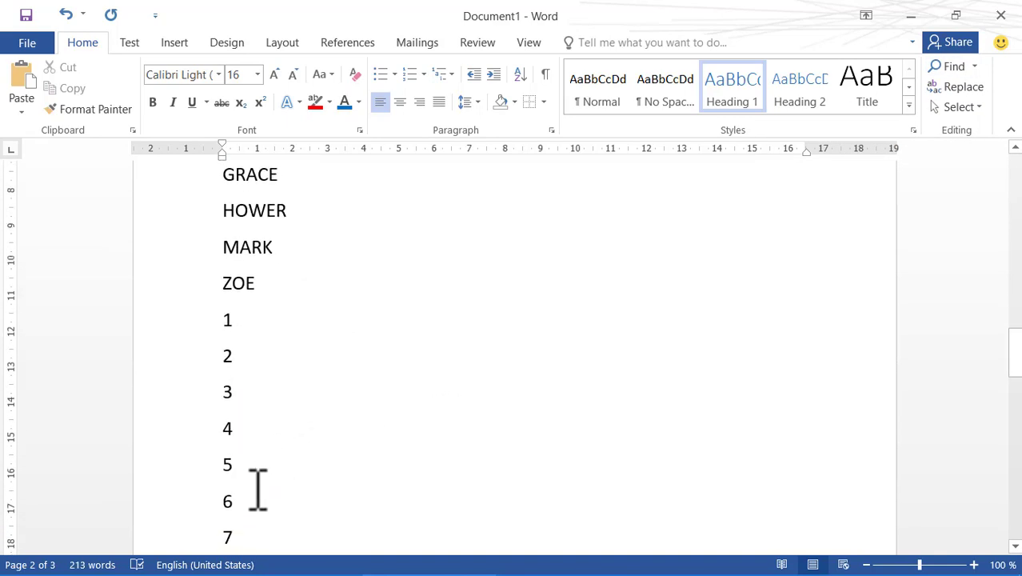
pyautogui.scroll(-6, 258, 488)
pyautogui.click(290, 369)
pyautogui.scroll(-3, 292, 371)
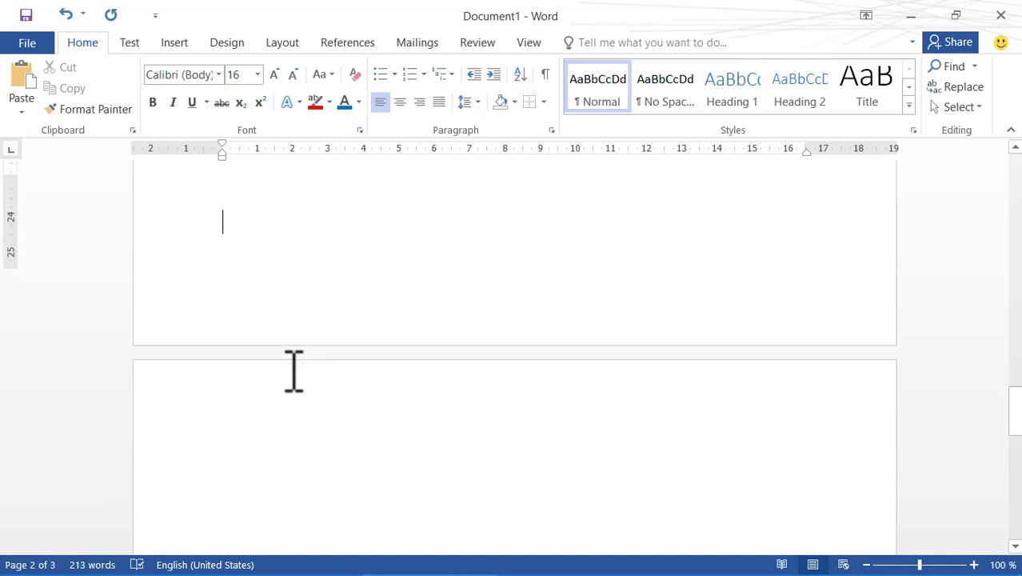
pyautogui.scroll(-3, 294, 370)
pyautogui.click(294, 370)
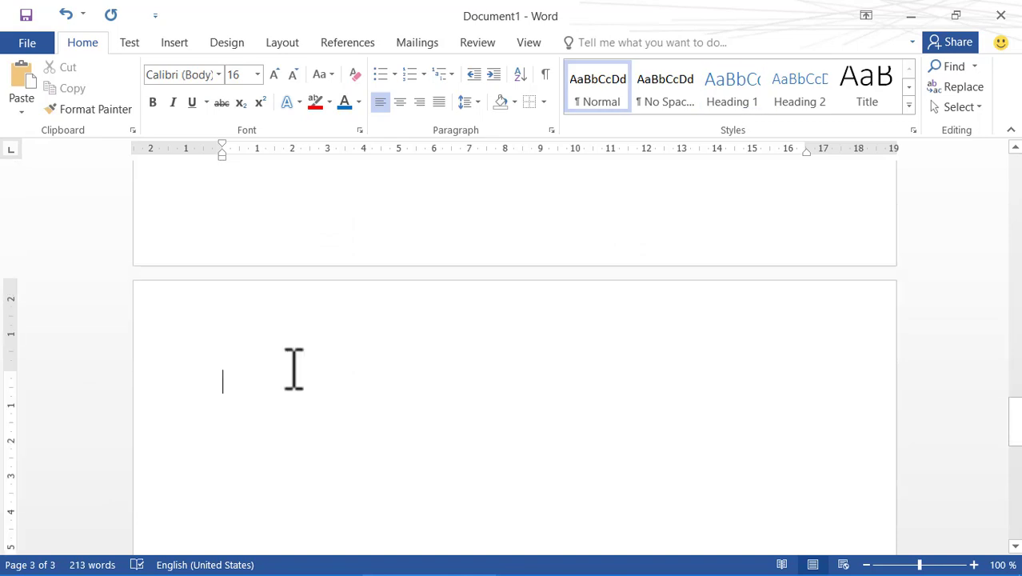
pyautogui.press('BackSpace')
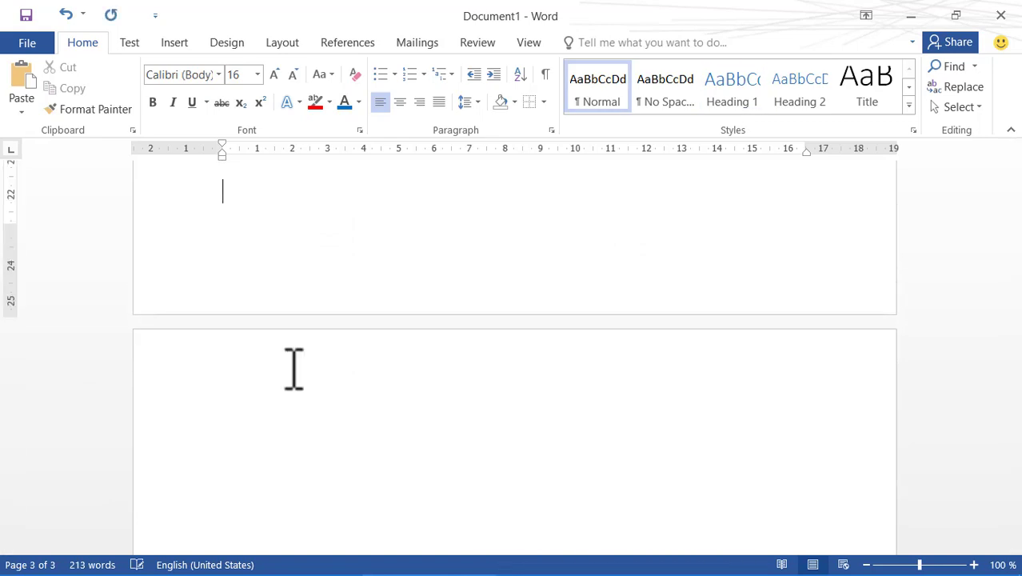
pyautogui.press('Return')
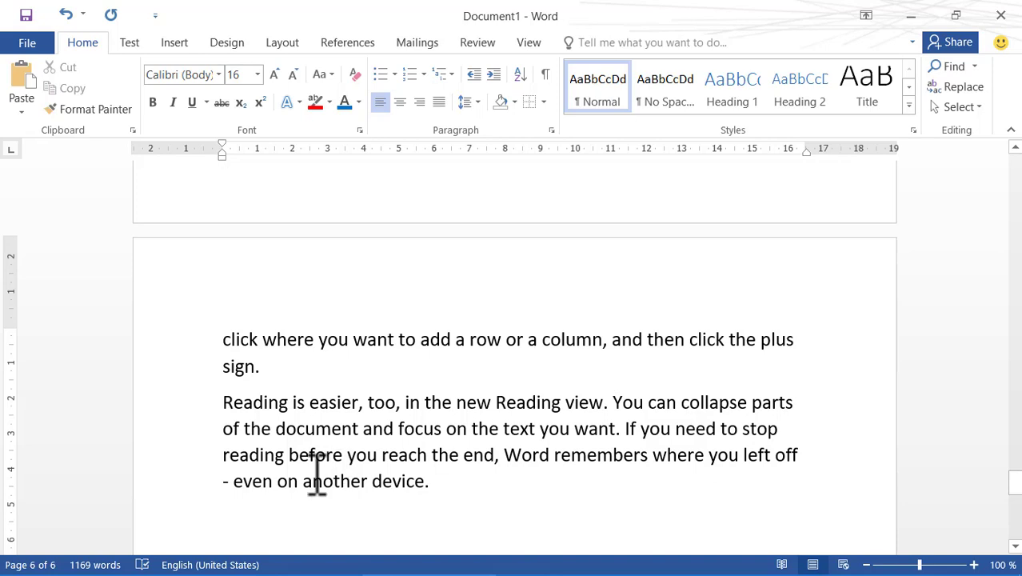
# Search the document for "VIDEO" from its beginning and look through the highlighted matches on the first two pages.
pyautogui.hotkey('ctrl', 'Home')
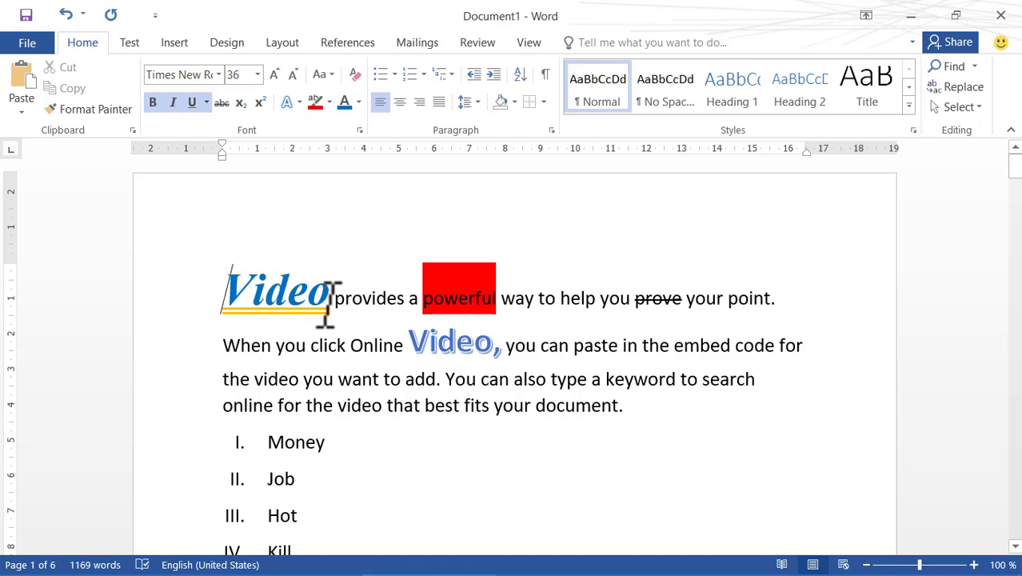
pyautogui.scroll(-10, 376, 371)
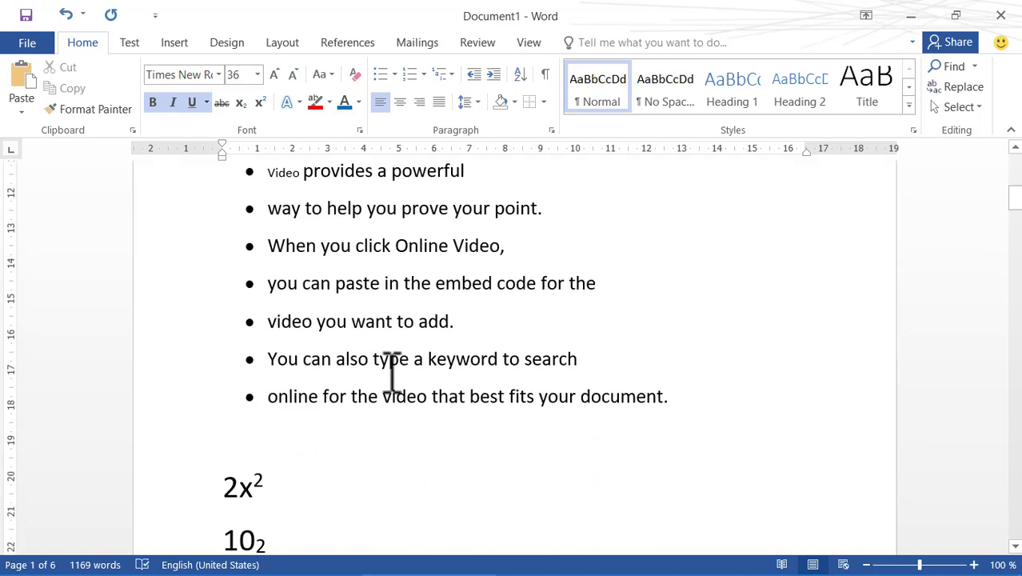
pyautogui.scroll(-6, 398, 400)
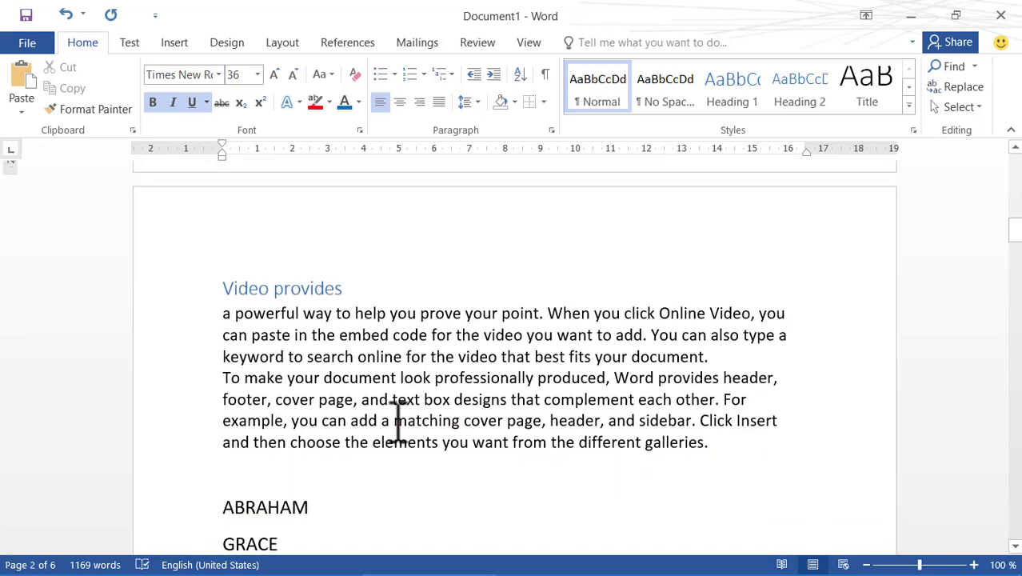
pyautogui.scroll(12, 399, 424)
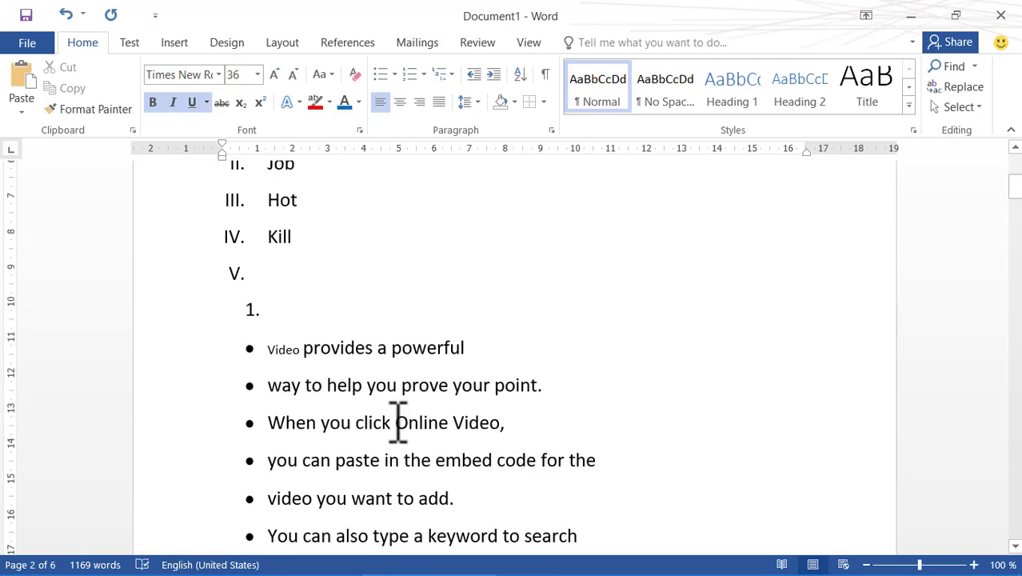
pyautogui.scroll(1, 399, 424)
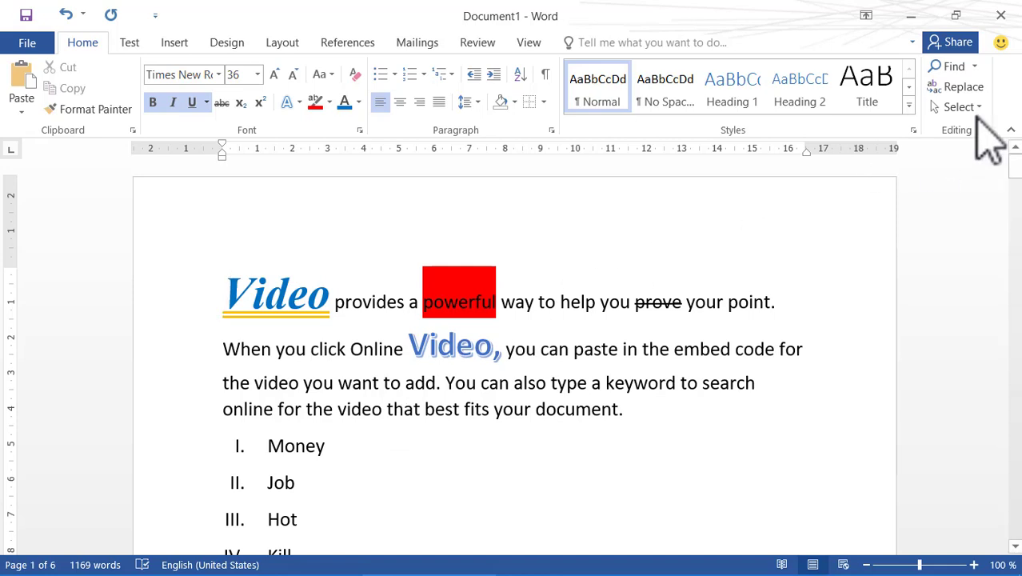
pyautogui.click(974, 68)
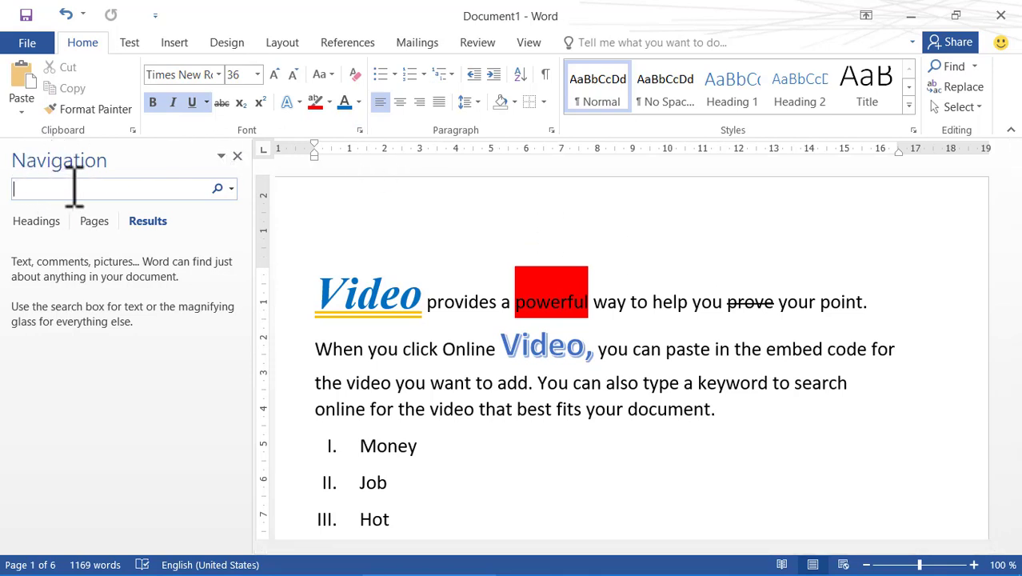
pyautogui.write('viDEO')
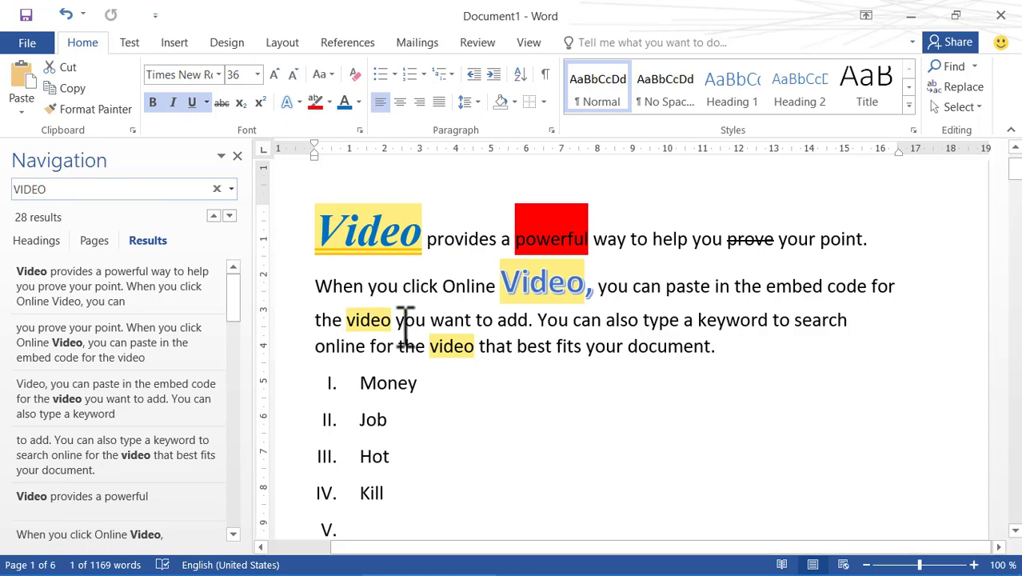
pyautogui.scroll(-4, 412, 336)
pyautogui.scroll(-10, 416, 376)
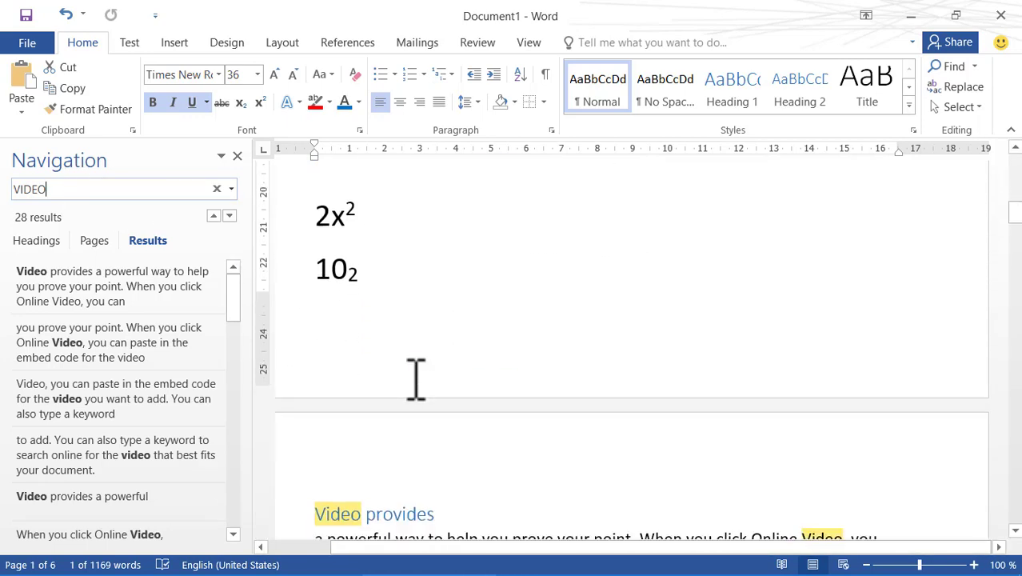
pyautogui.scroll(-3, 413, 392)
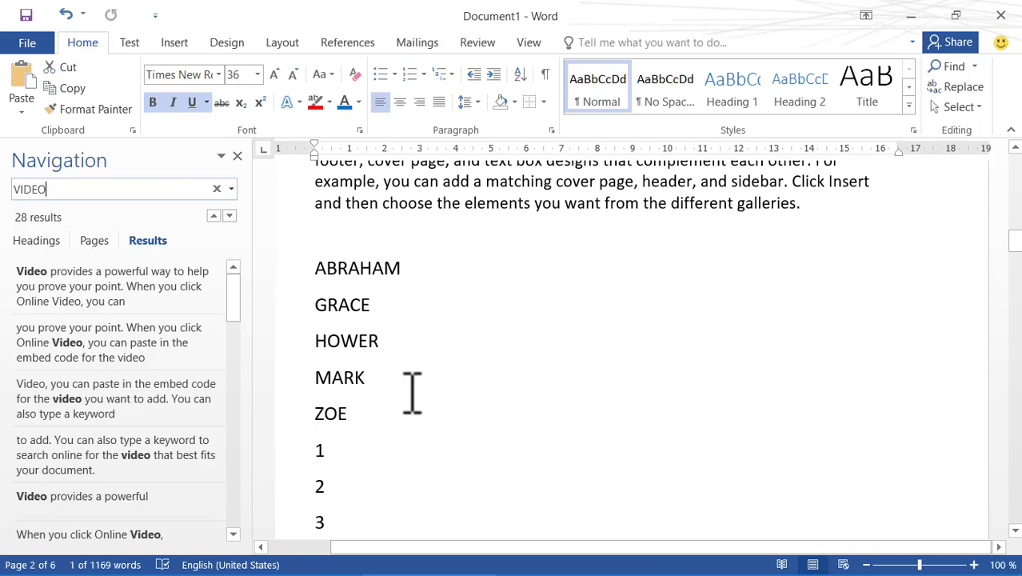
pyautogui.scroll(7, 413, 393)
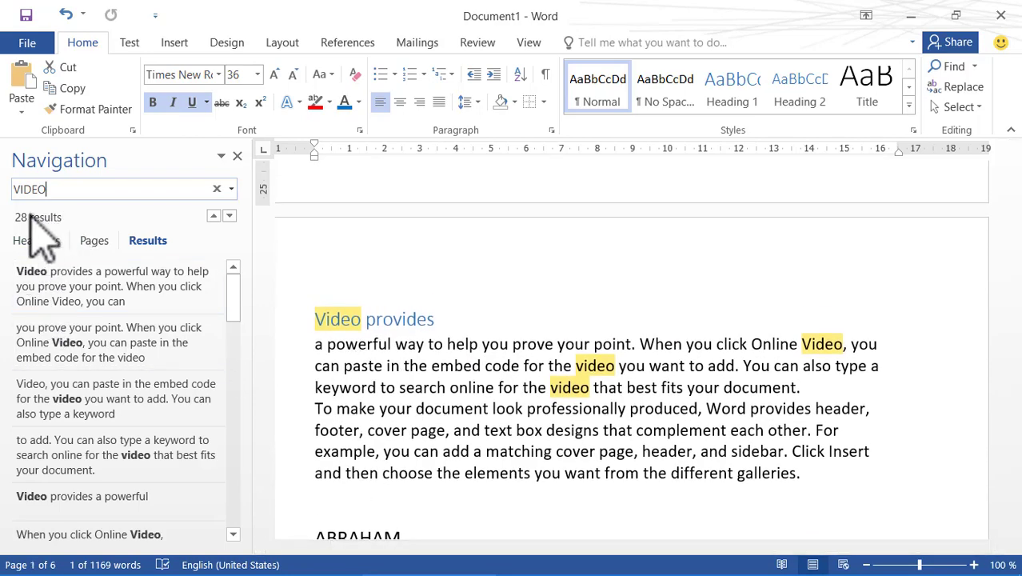
# Review the "VIDEO" matches by page thumbnails, by headings, and as a list of results.
pyautogui.click(92, 243)
pyautogui.scroll(-5, 144, 344)
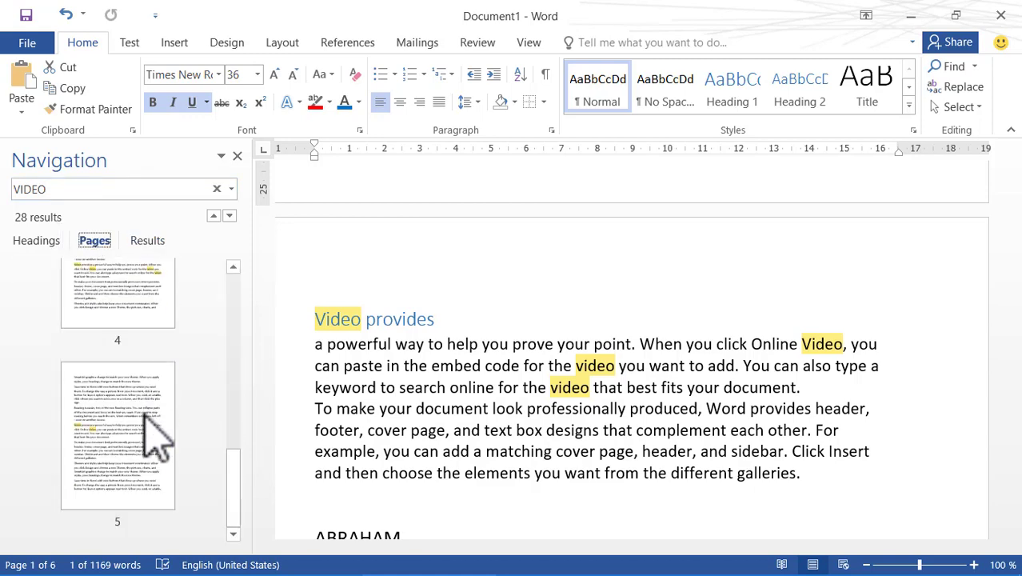
pyautogui.scroll(7, 156, 452)
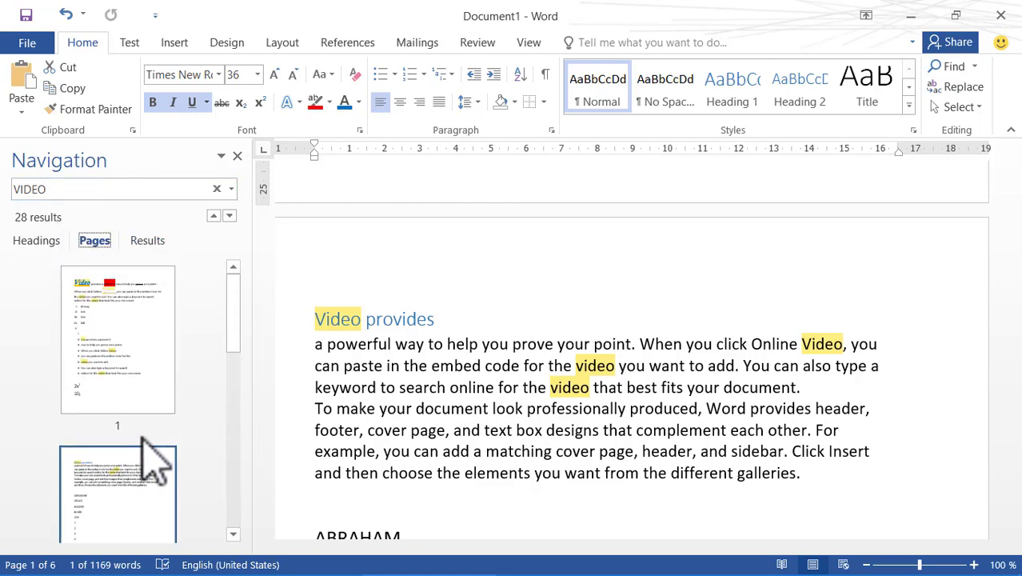
pyautogui.scroll(-7, 144, 452)
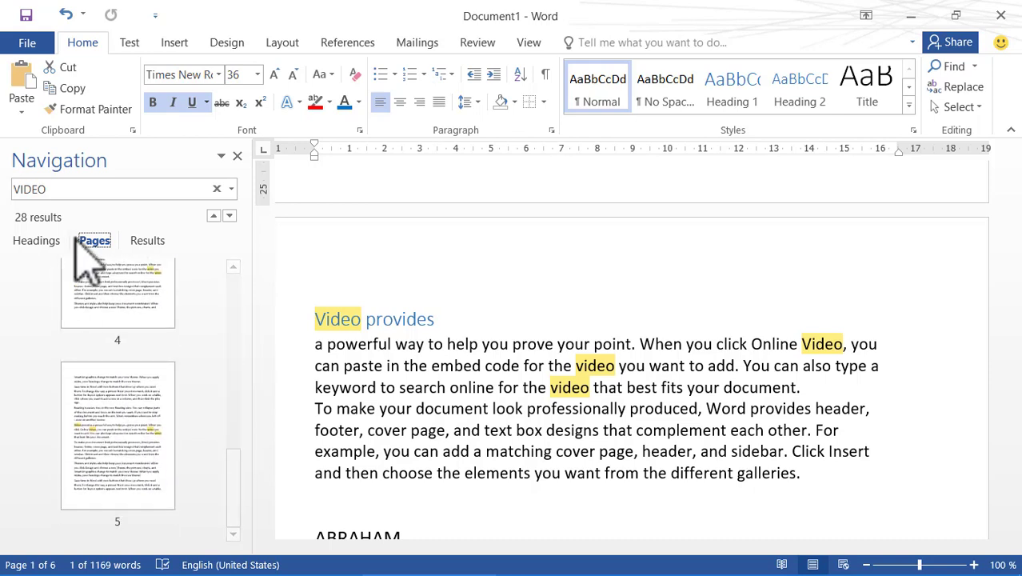
pyautogui.click(36, 241)
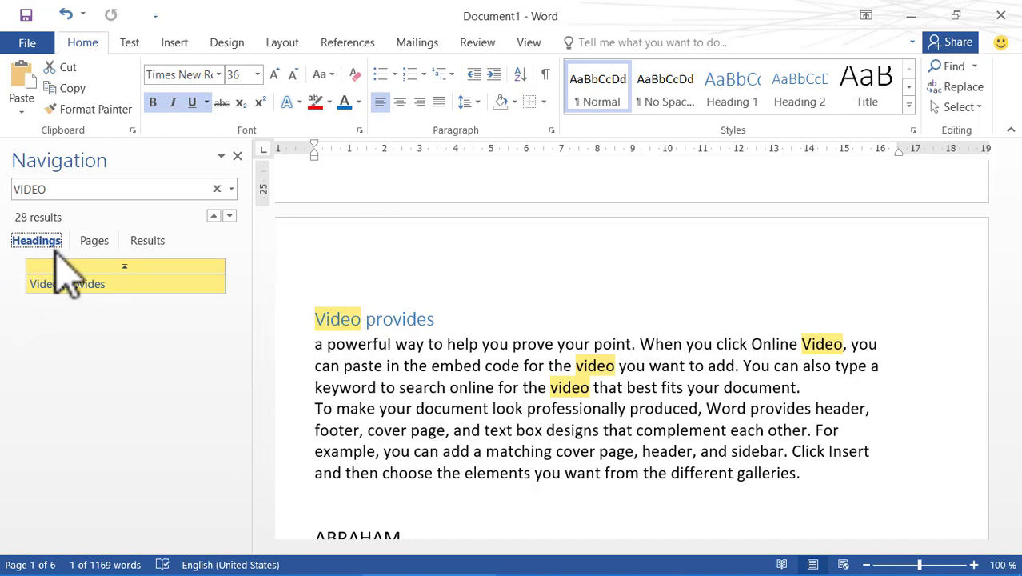
pyautogui.click(159, 241)
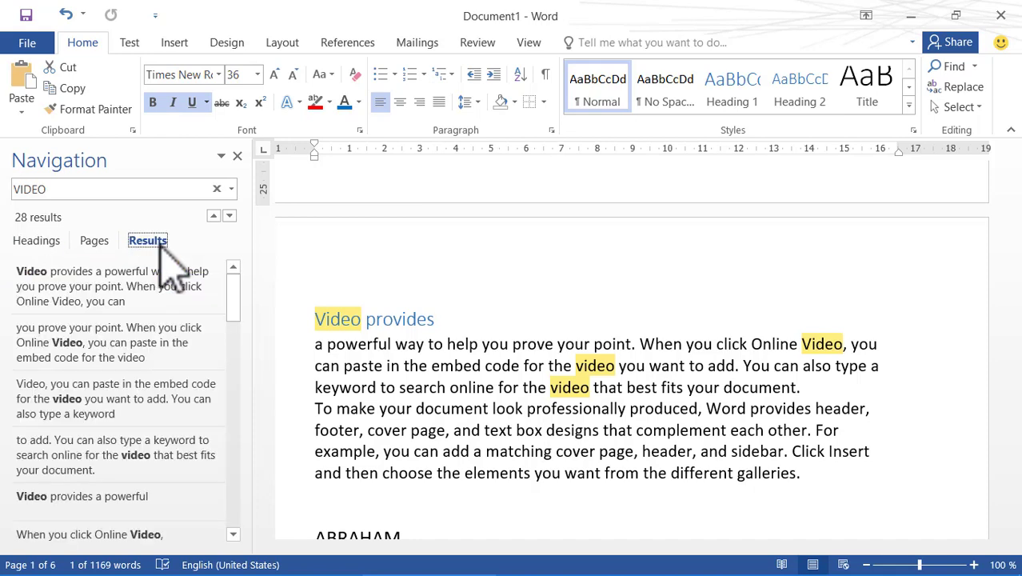
pyautogui.scroll(-3, 112, 327)
pyautogui.scroll(4, 116, 342)
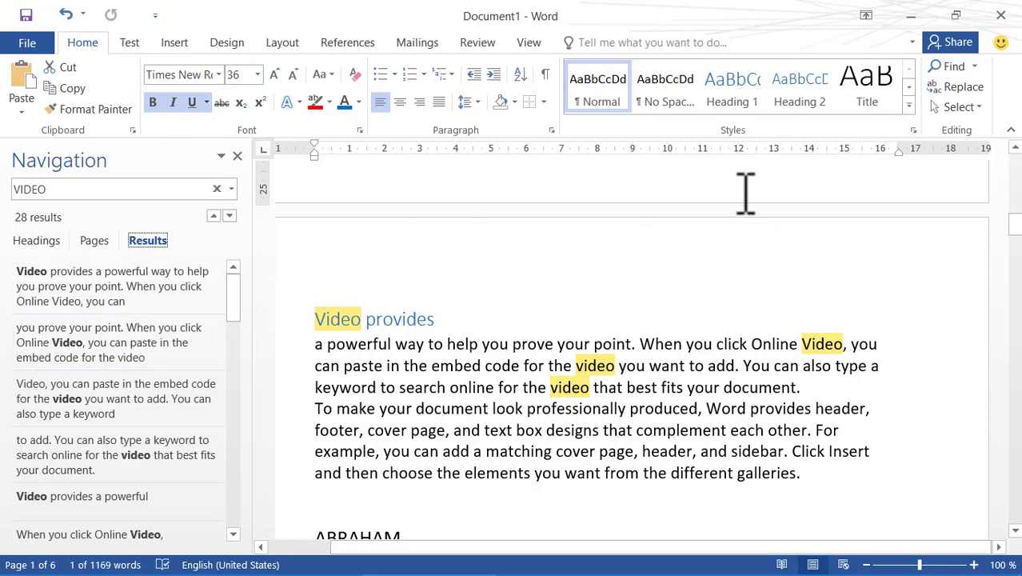
# Replace every occurrence of "Video" in the document with "MUSIC", and close Find and Replace.
pyautogui.click(964, 88)
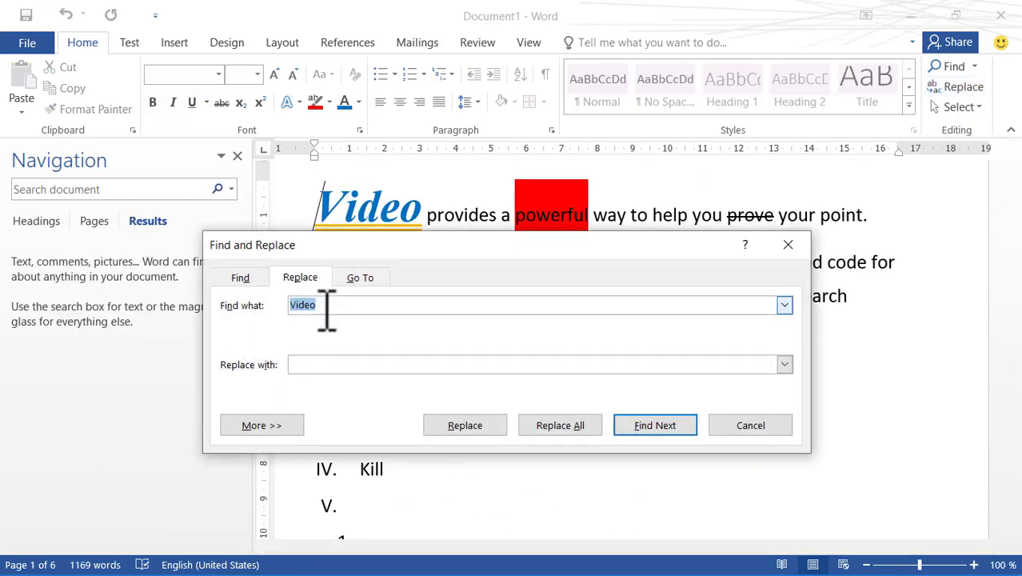
pyautogui.click(327, 306)
pyautogui.click(311, 367)
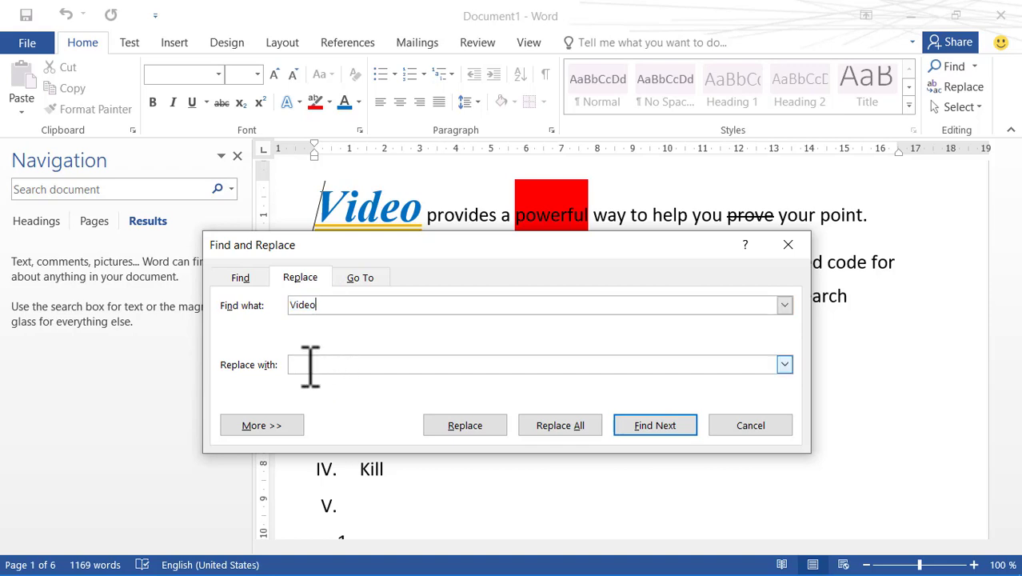
pyautogui.click(310, 366)
pyautogui.write('MUSIC')
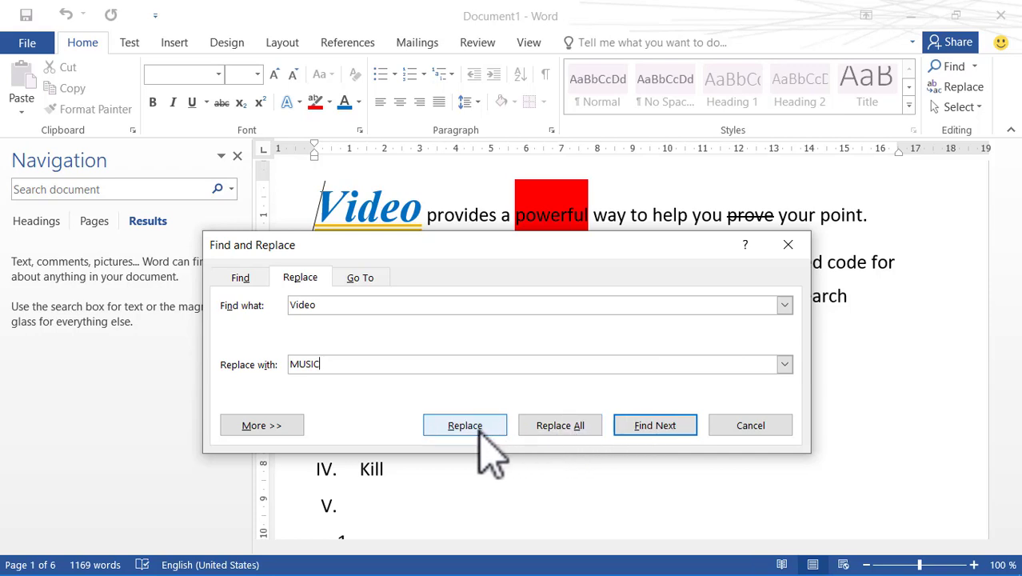
pyautogui.click(574, 429)
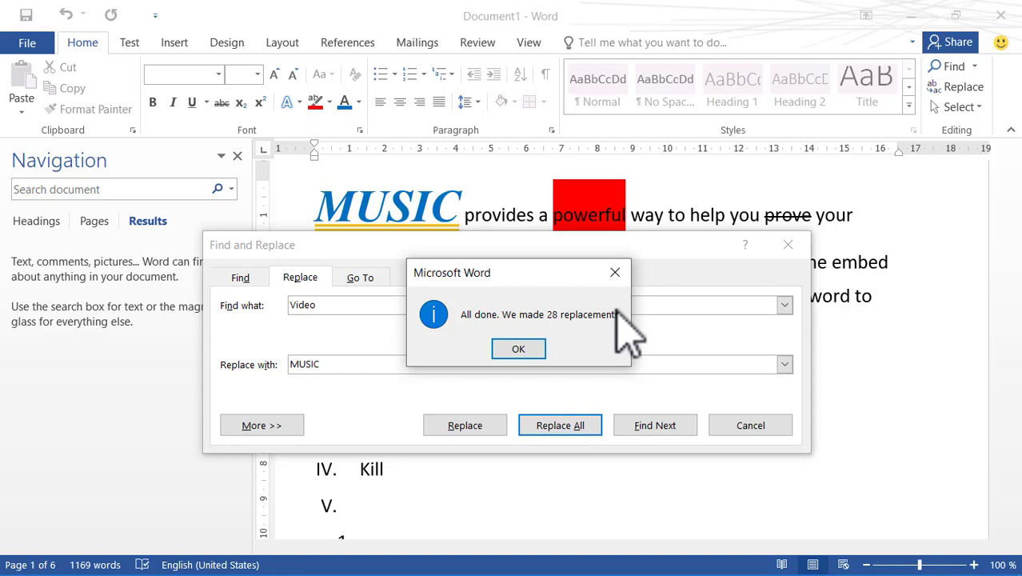
pyautogui.click(517, 351)
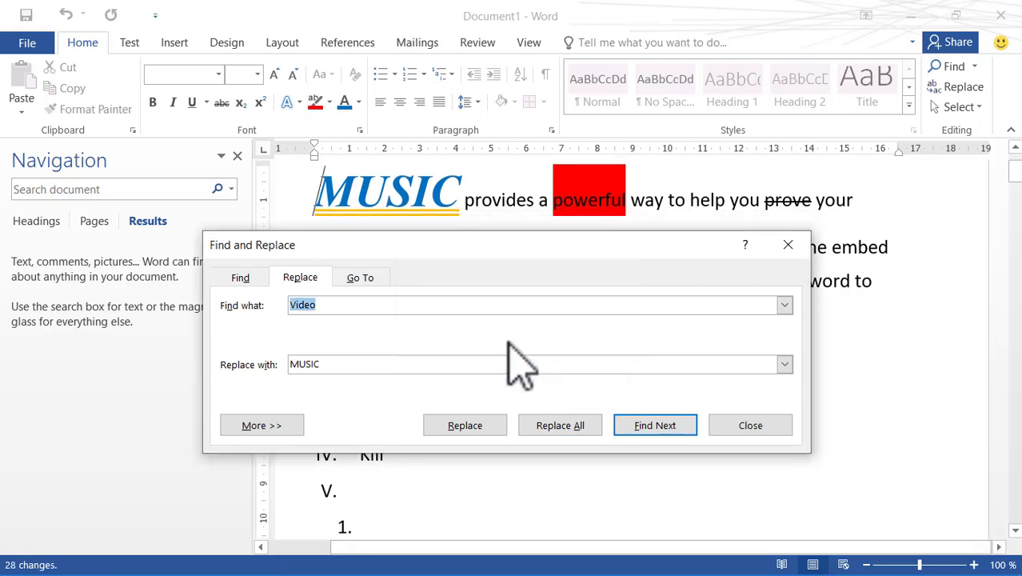
pyautogui.click(751, 429)
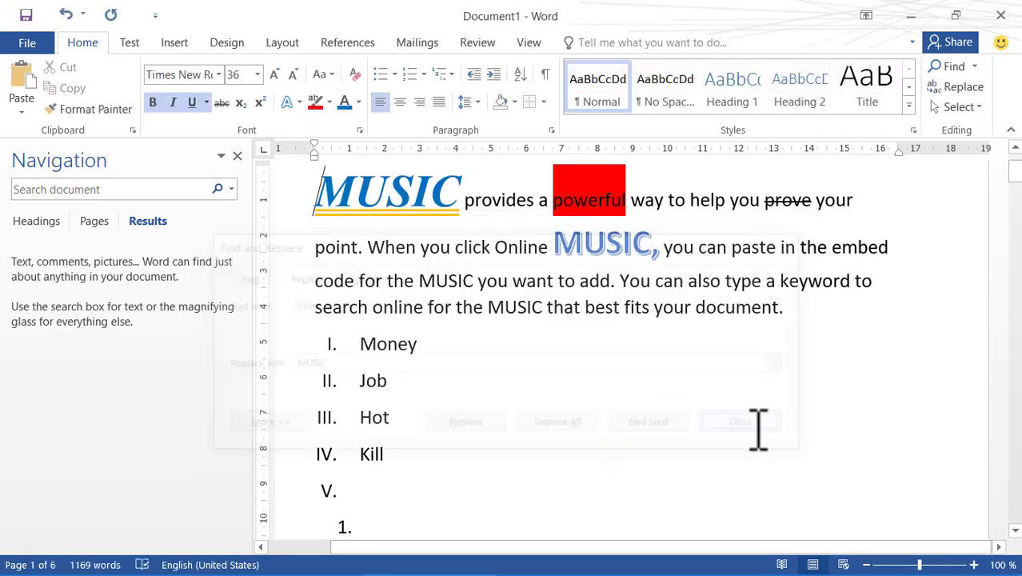
# Search the document for "VIDEO" and for "MUSIC" to check the replacement, close the Navigation pane, and return to the document's beginning.
pyautogui.click(100, 189)
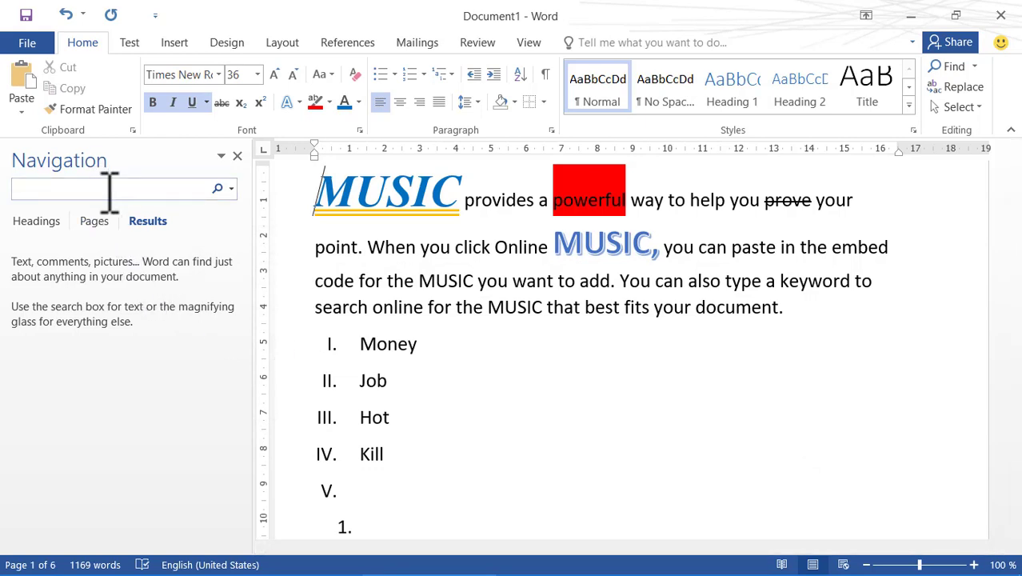
pyautogui.write('VI')
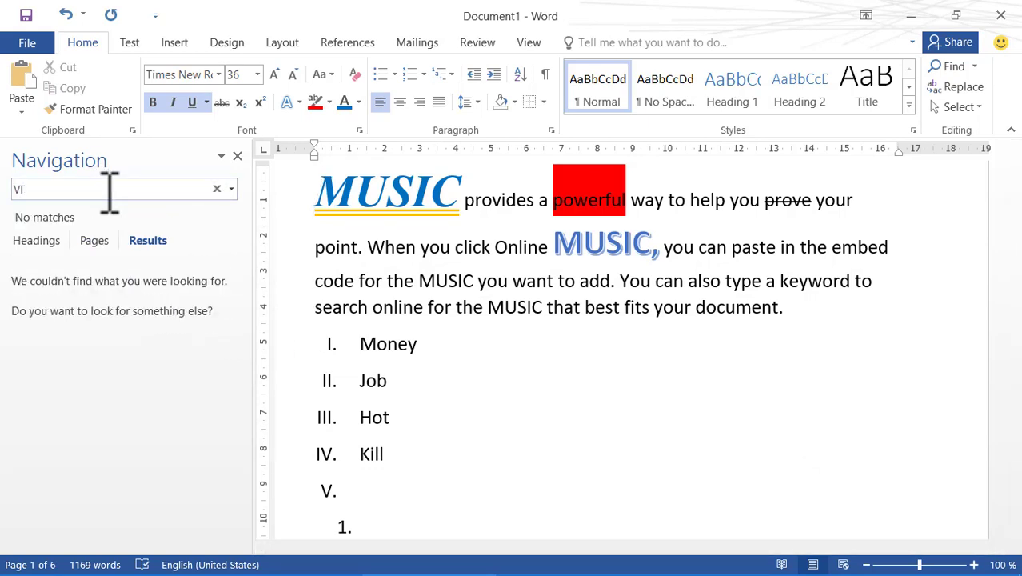
pyautogui.write('DEO')
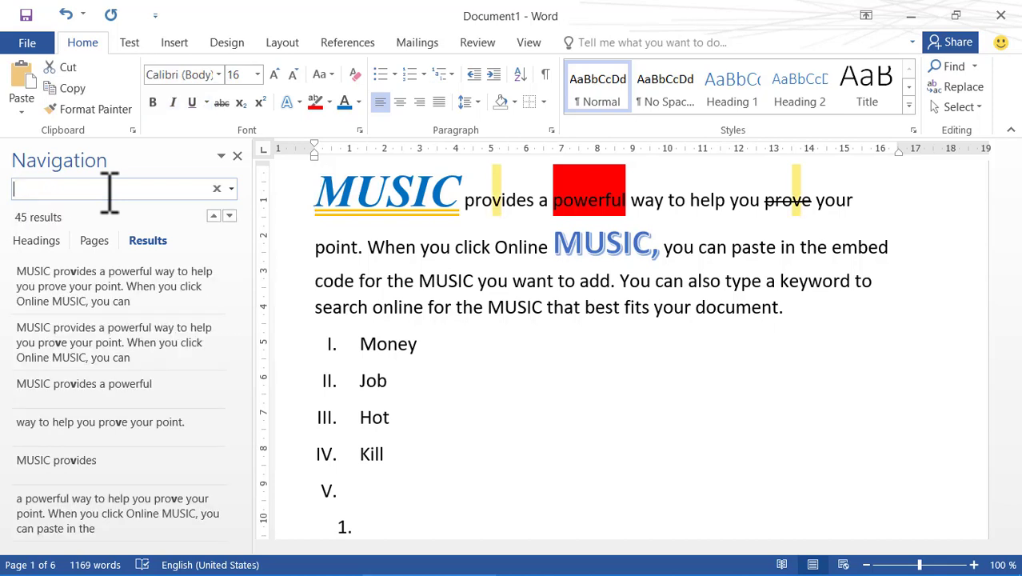
pyautogui.write('S')
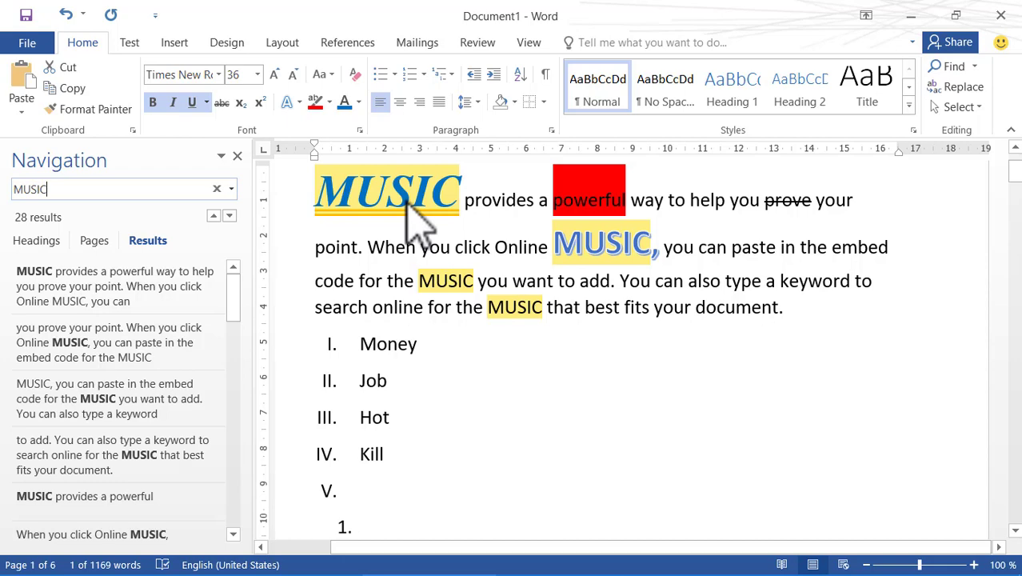
pyautogui.click(237, 157)
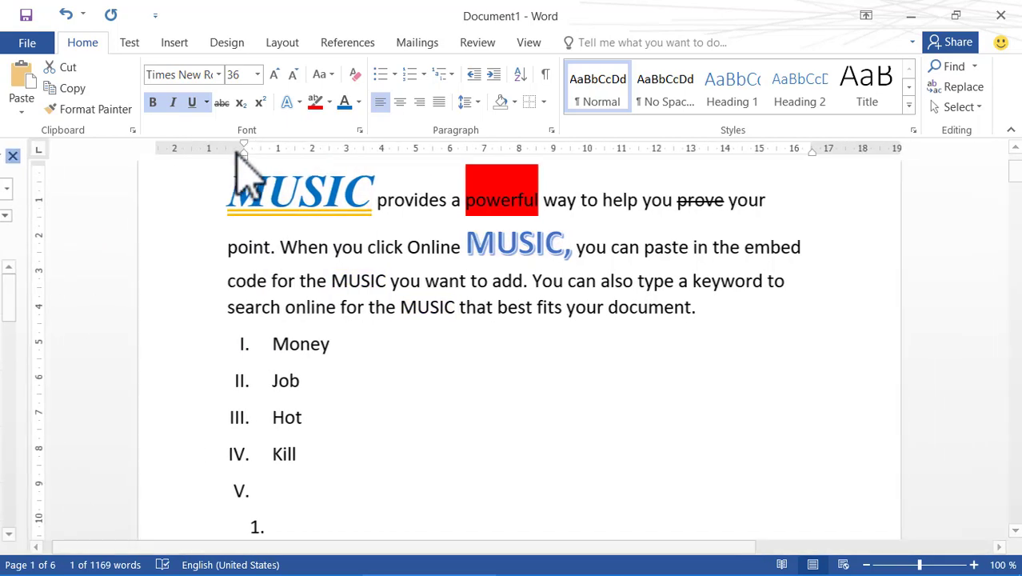
pyautogui.hotkey('ctrl', 'Home')
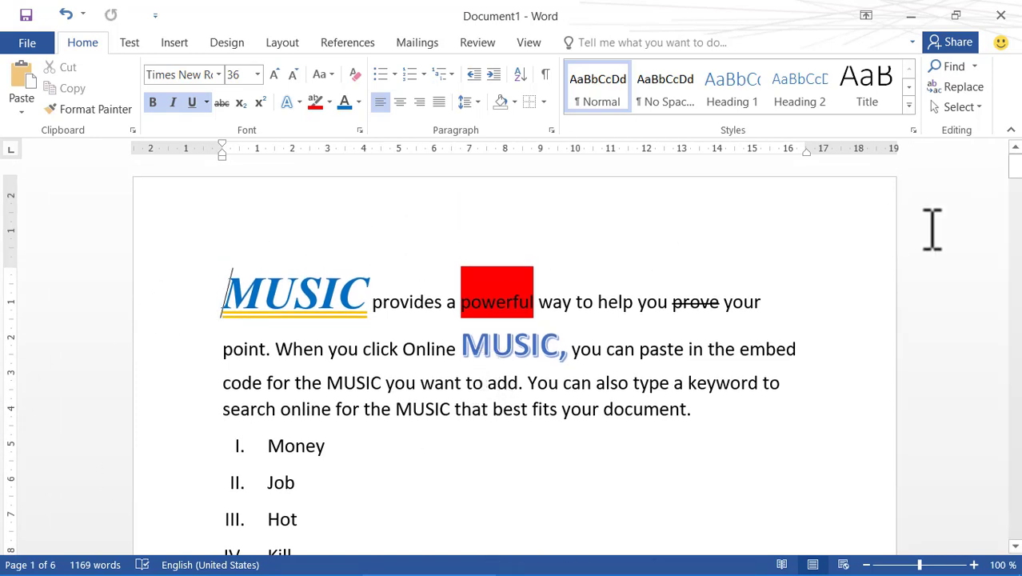
# Select the entire document repeatedly, clearing the selection each time and finishing with the cursor after "Money" in the numbered list.
pyautogui.click(981, 112)
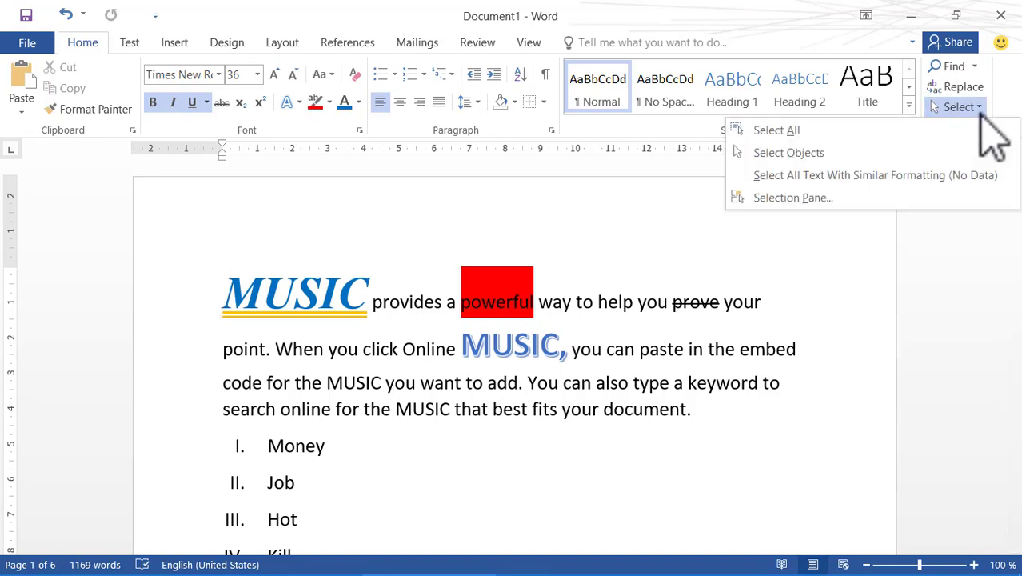
pyautogui.click(872, 128)
pyautogui.click(424, 519)
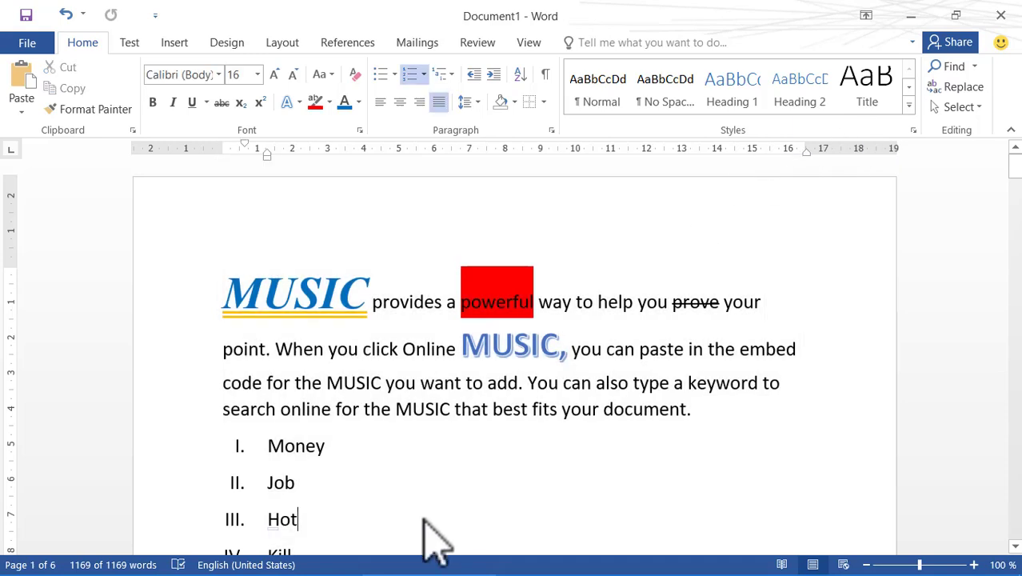
pyautogui.scroll(-5, 424, 520)
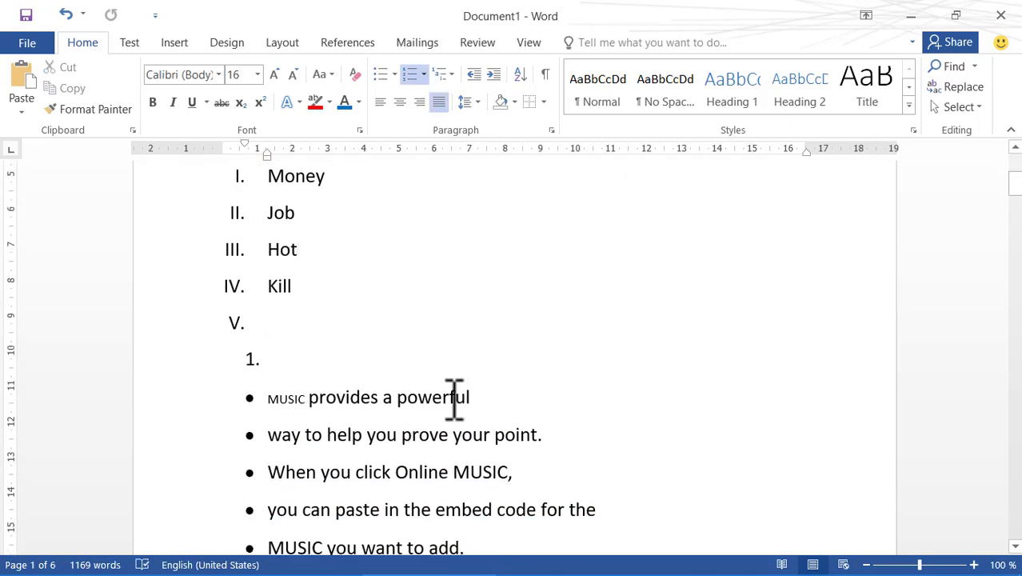
pyautogui.click(972, 107)
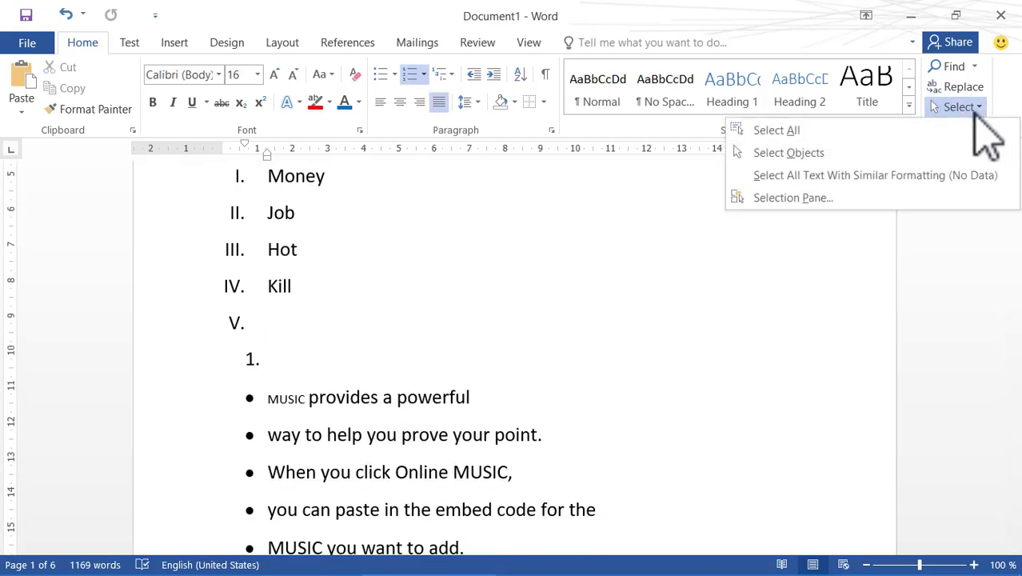
pyautogui.click(914, 135)
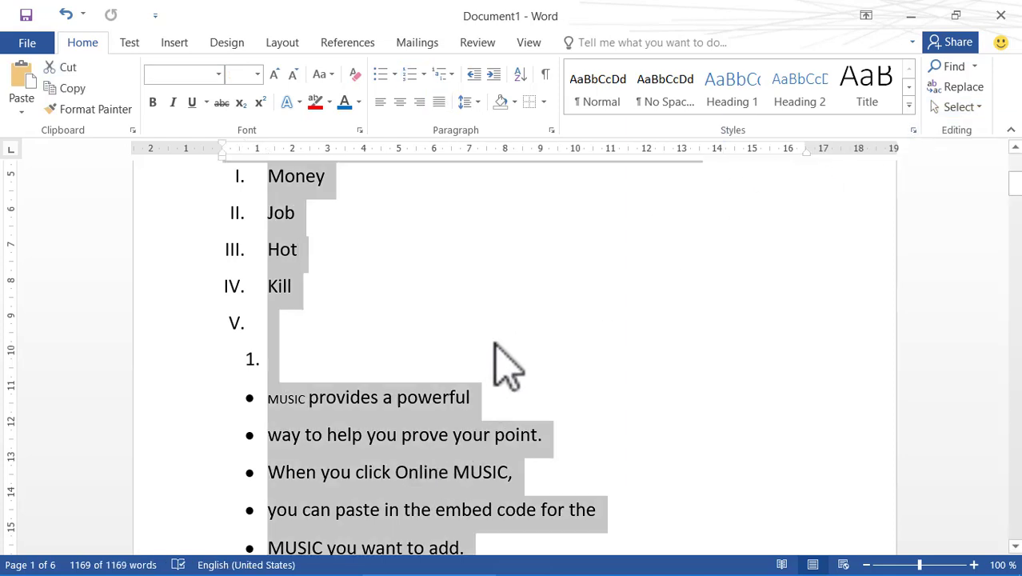
pyautogui.click(505, 364)
pyautogui.hotkey('ctrl', 'a')
pyautogui.scroll(5, 440, 396)
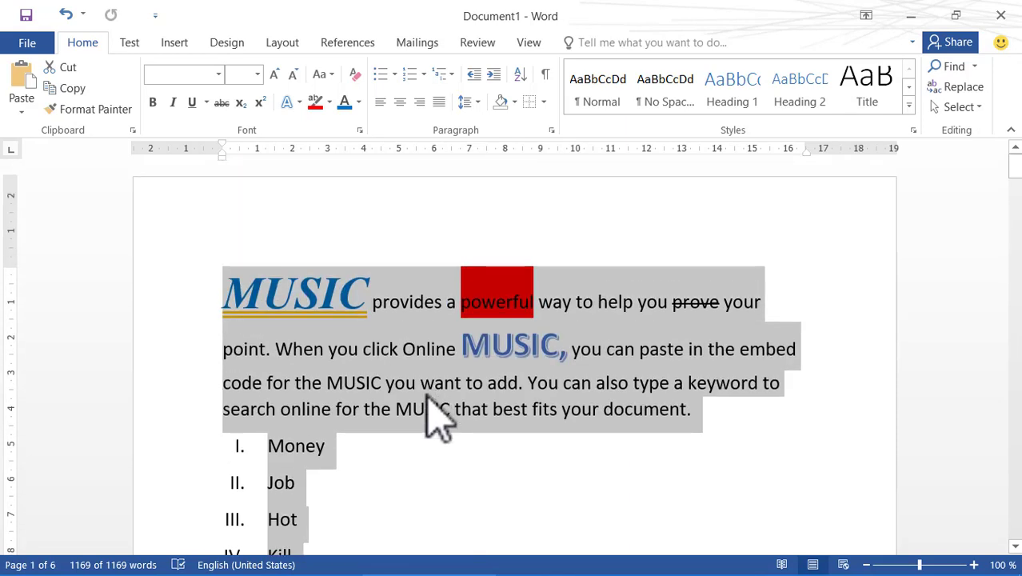
pyautogui.click(373, 454)
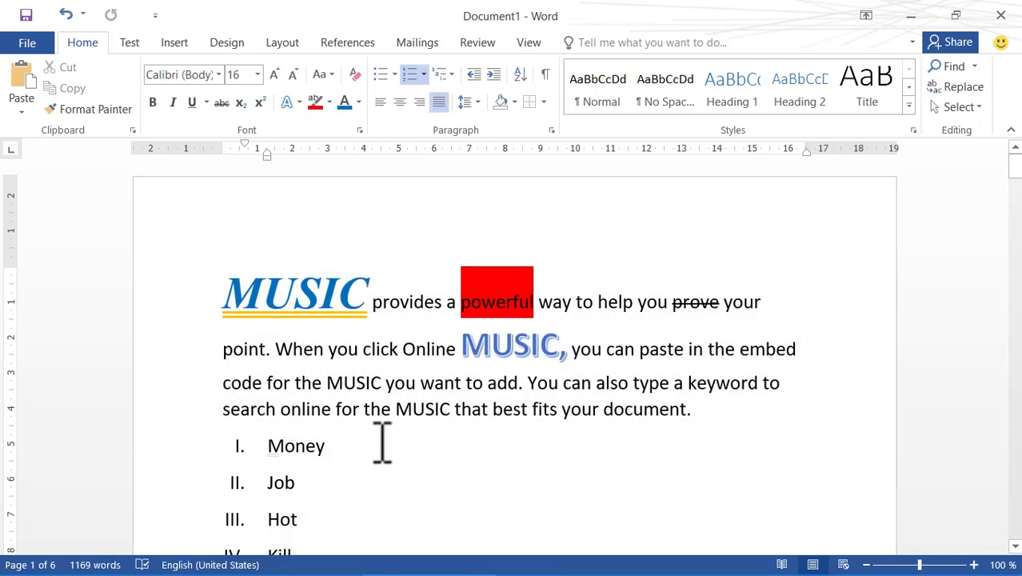
pyautogui.scroll(-3, 365, 442)
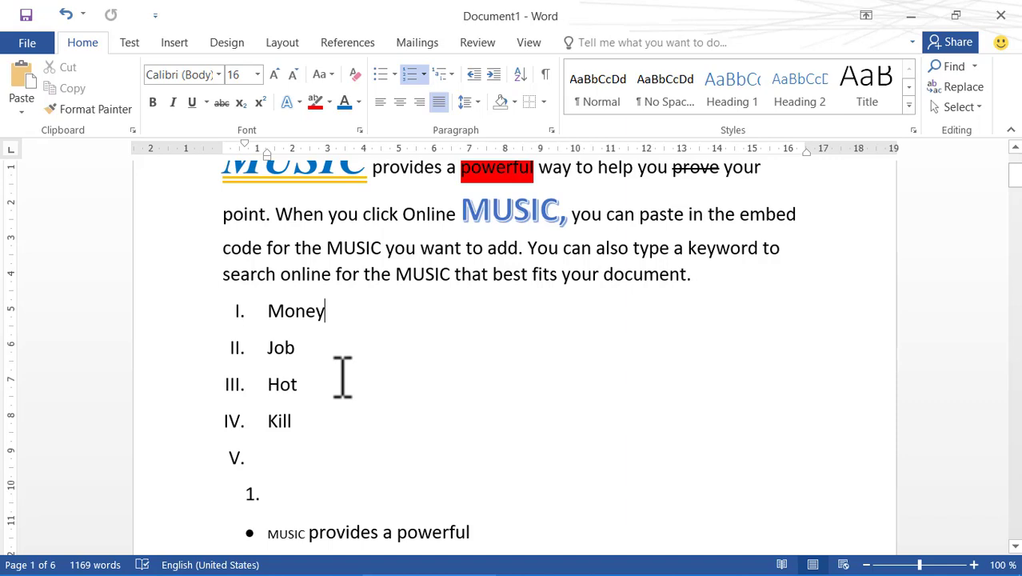
pyautogui.moveTo(696, 560)
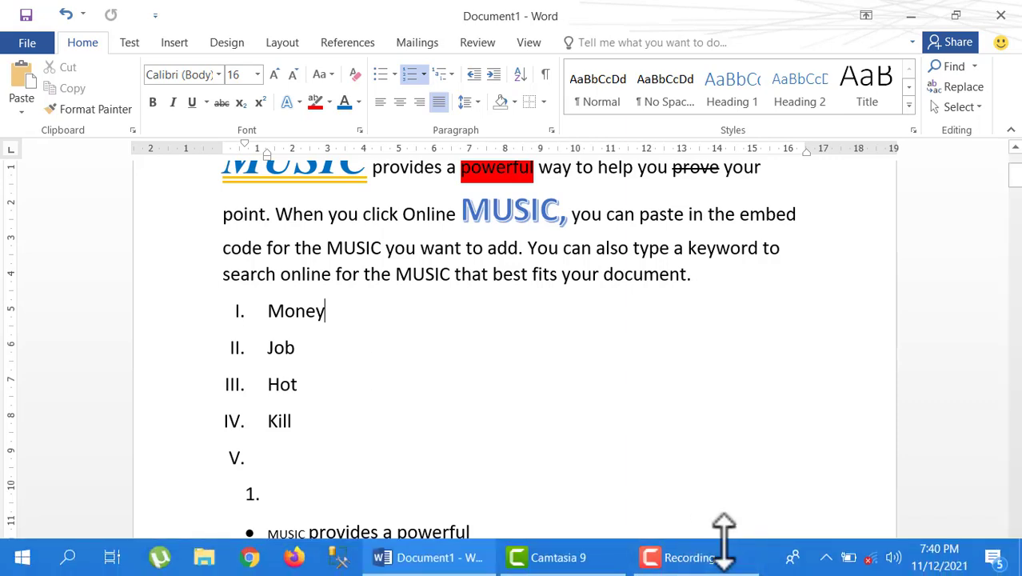
pyautogui.moveTo(727, 560)
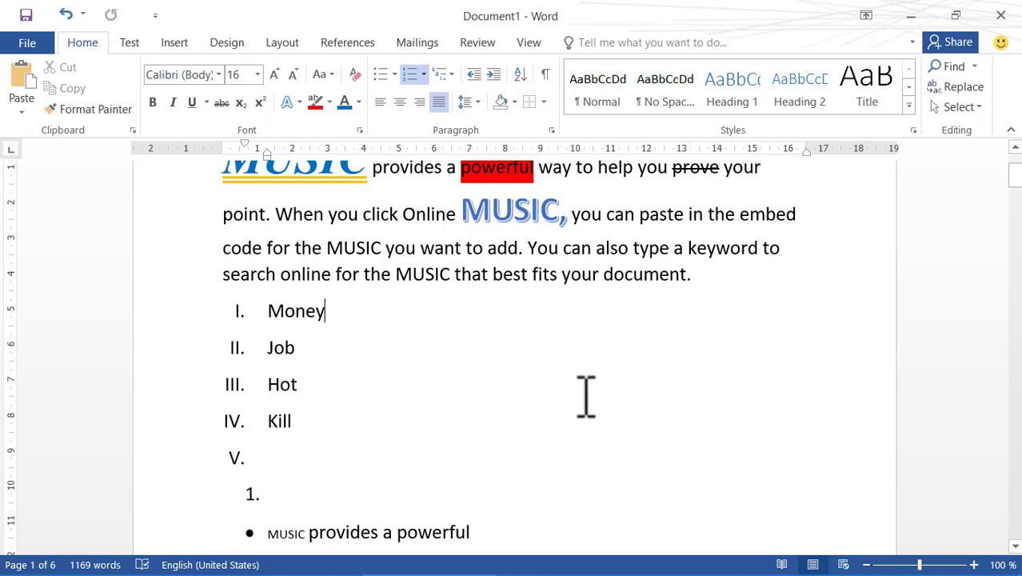
pyautogui.moveTo(649, 572)
pyautogui.click(173, 44)
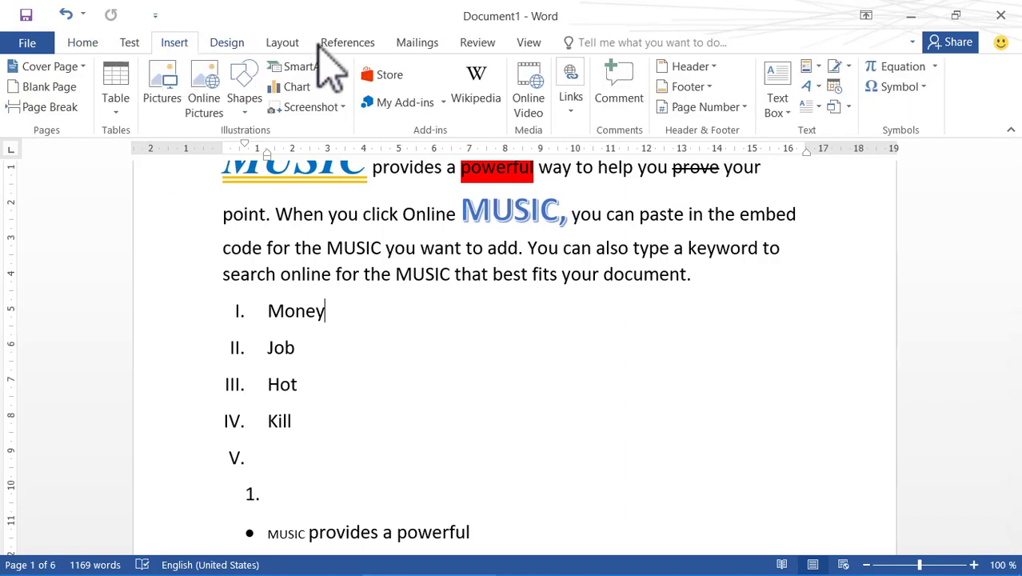
pyautogui.moveTo(880, 572)
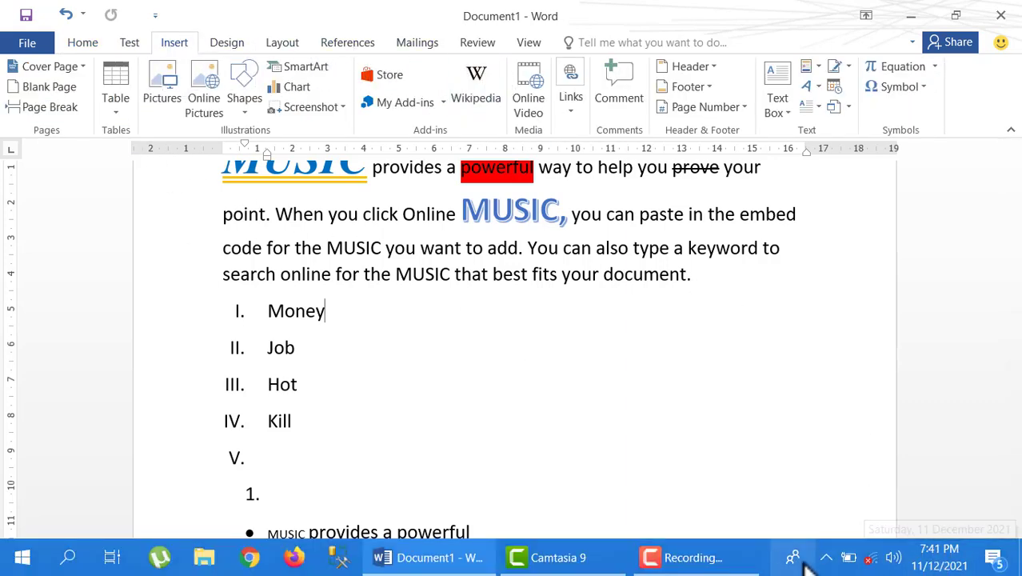
pyautogui.click(742, 560)
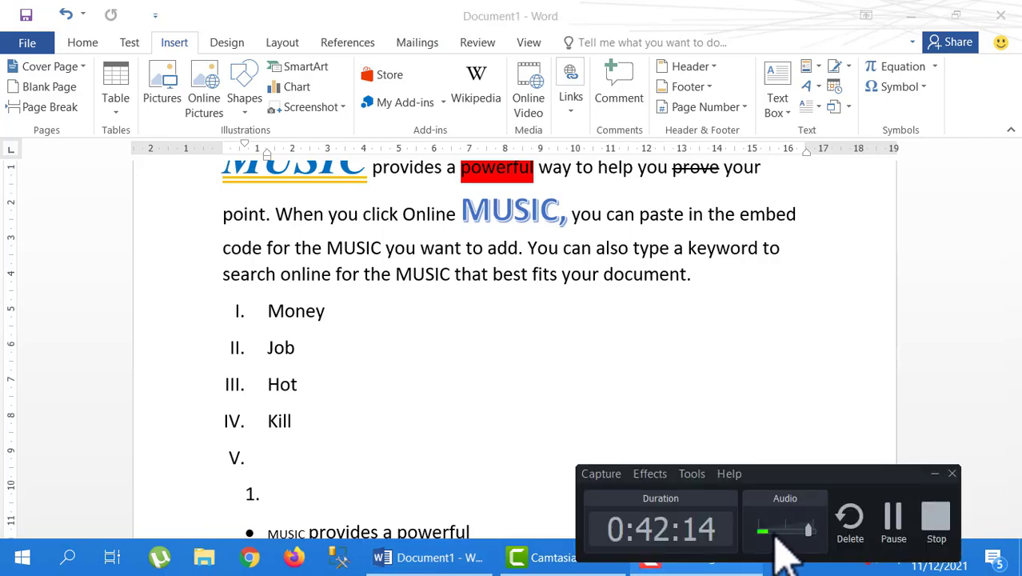